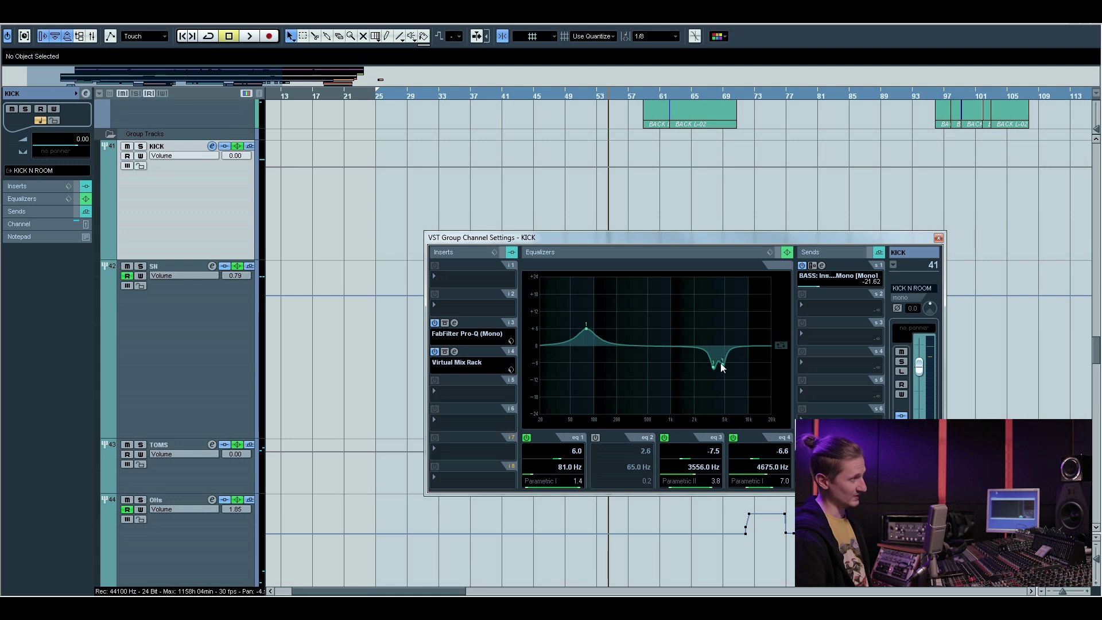
Solo the KICK group and audition it with its channel equalizer bypassed and active
{"action": "key", "text": "space"}
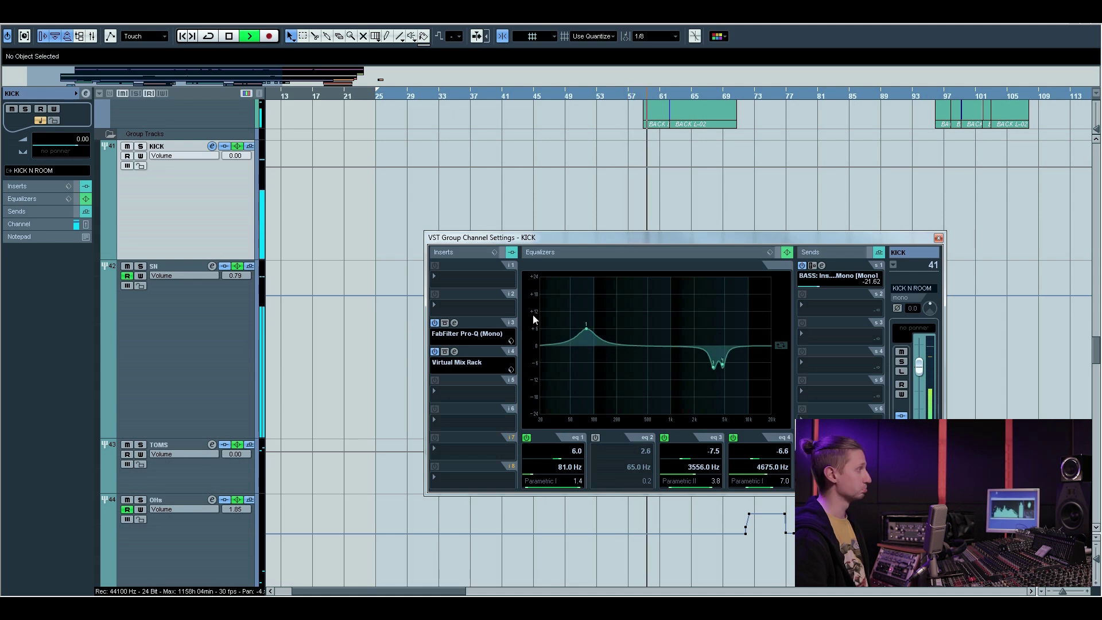
{"action": "left_click", "coordinate": [140, 146]}
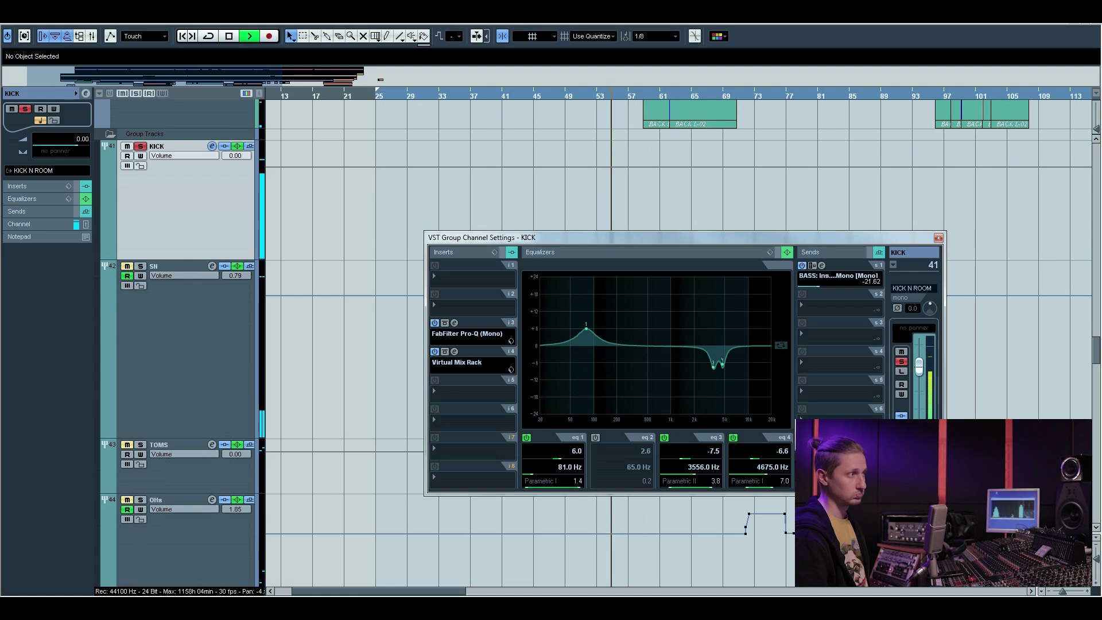
{"action": "left_click", "coordinate": [237, 145]}
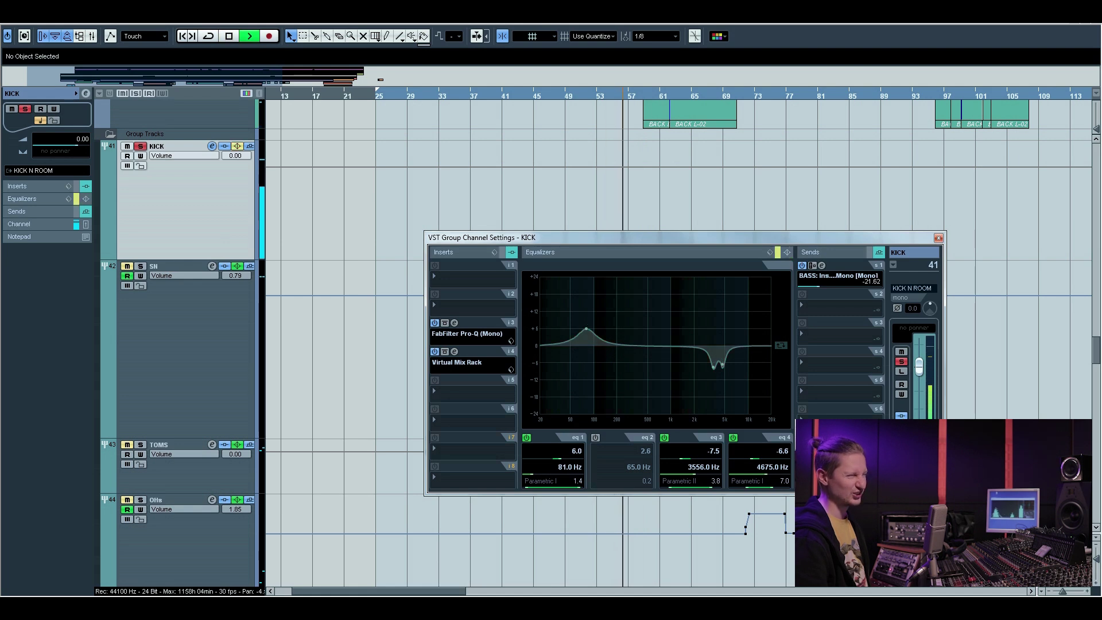
{"action": "key", "text": "space"}
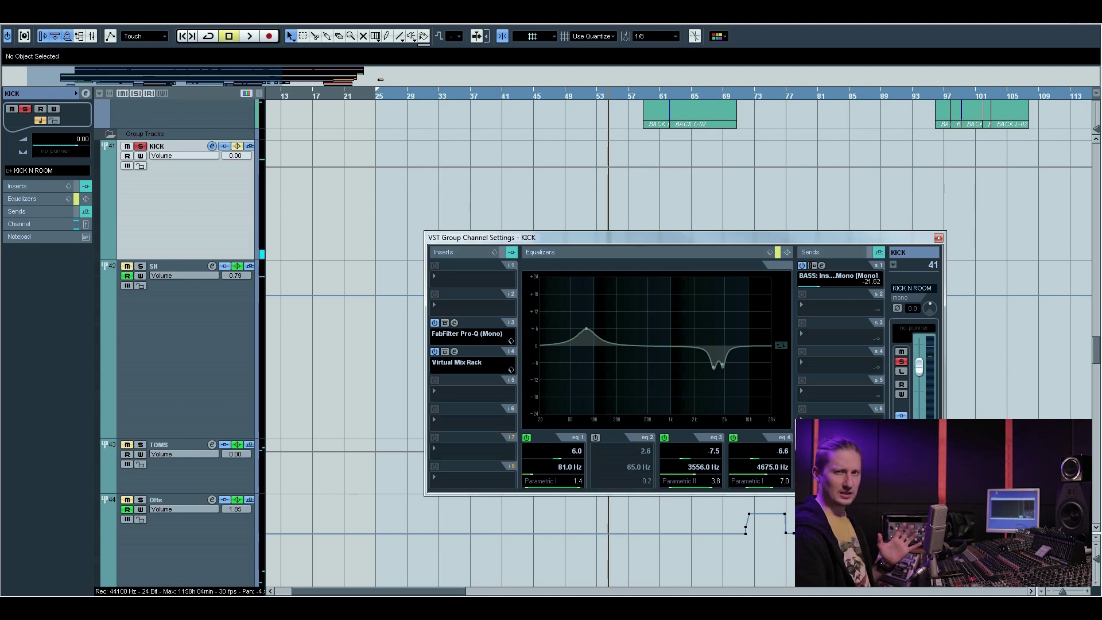
{"action": "left_click", "coordinate": [237, 146]}
{"action": "key", "text": "space"}
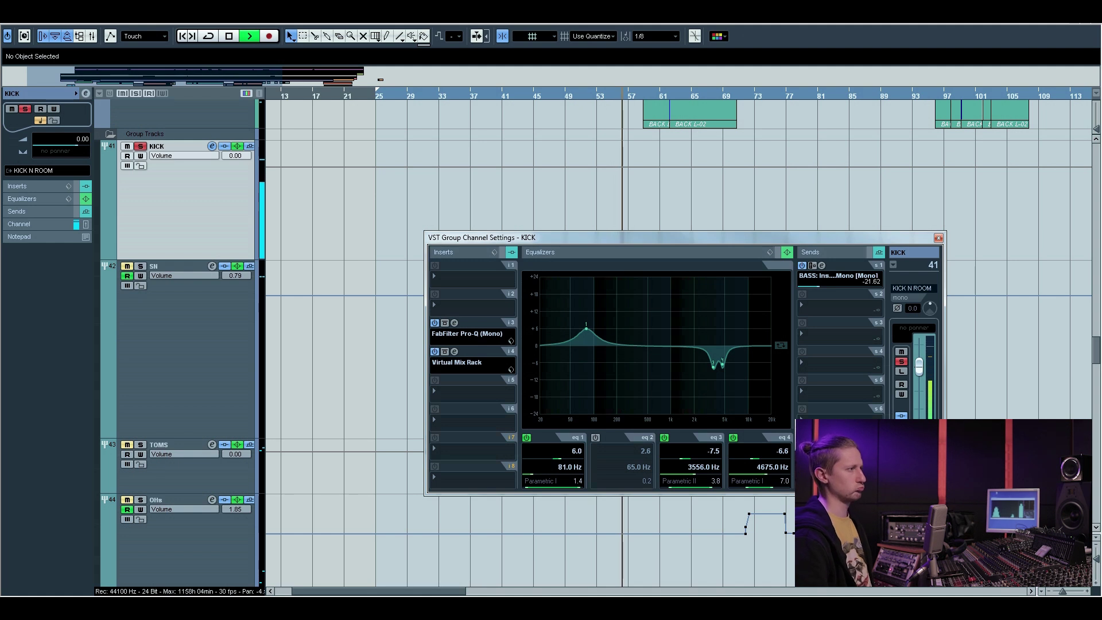
{"action": "key", "text": "space"}
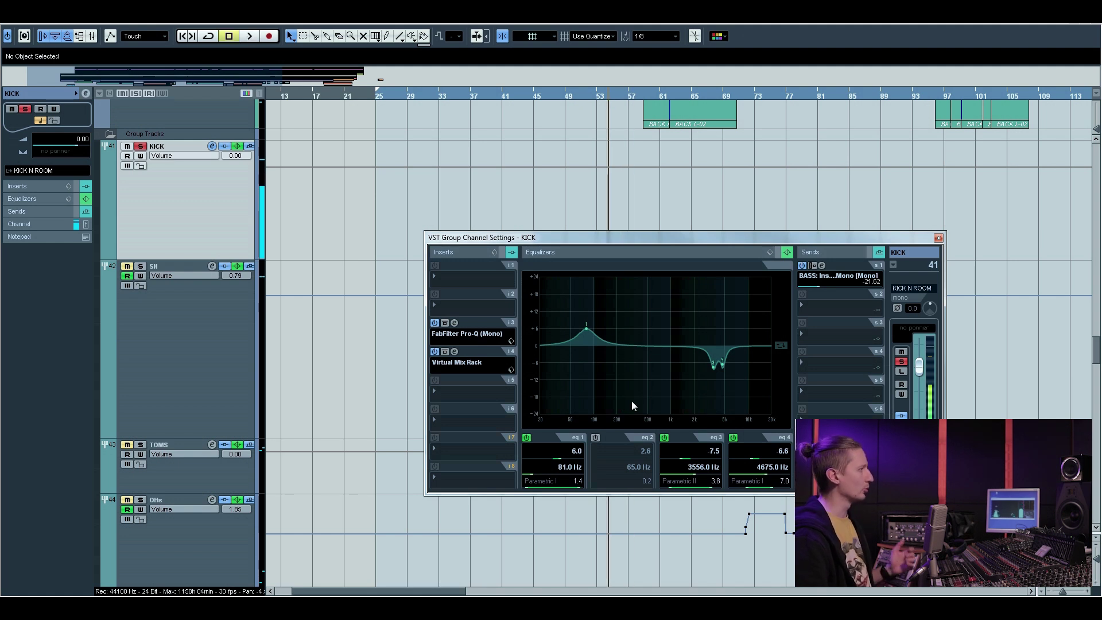
Inspect the low-cut band in the KICK's FabFilter Pro-Q insert and audition the kick with the plug-in bypassed and active
{"action": "left_click", "coordinate": [454, 323]}
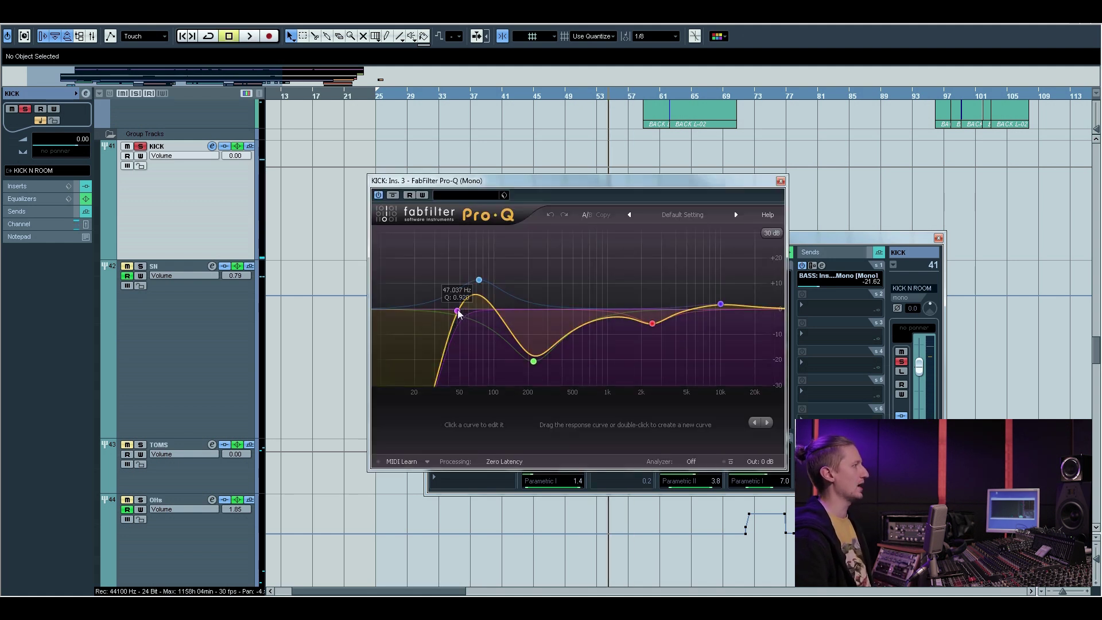
{"action": "left_click", "coordinate": [457, 312]}
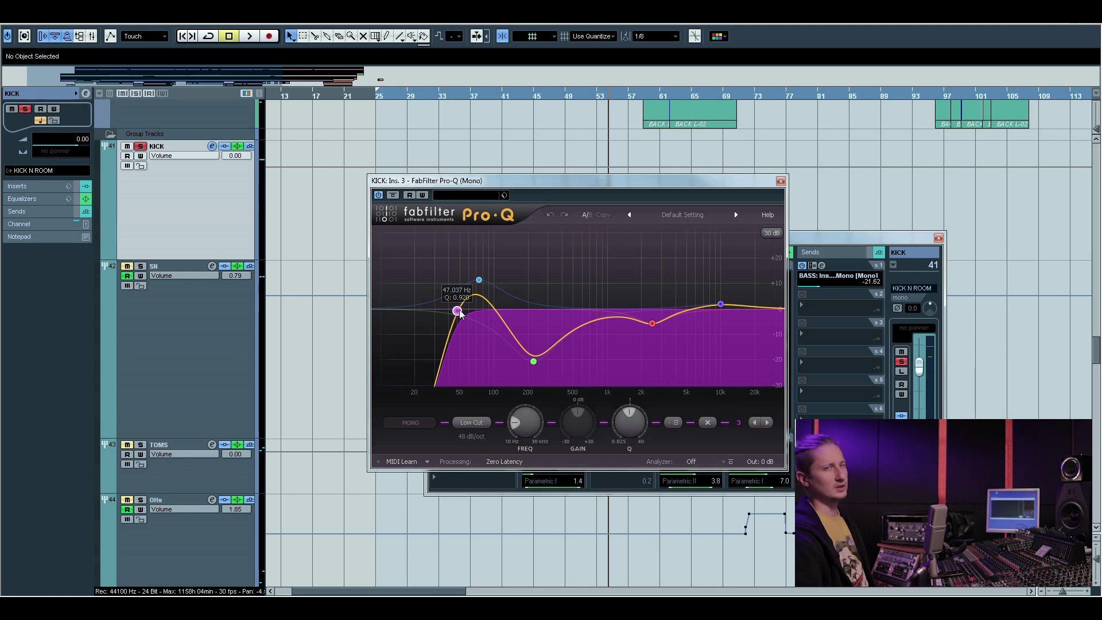
{"action": "key", "text": "space"}
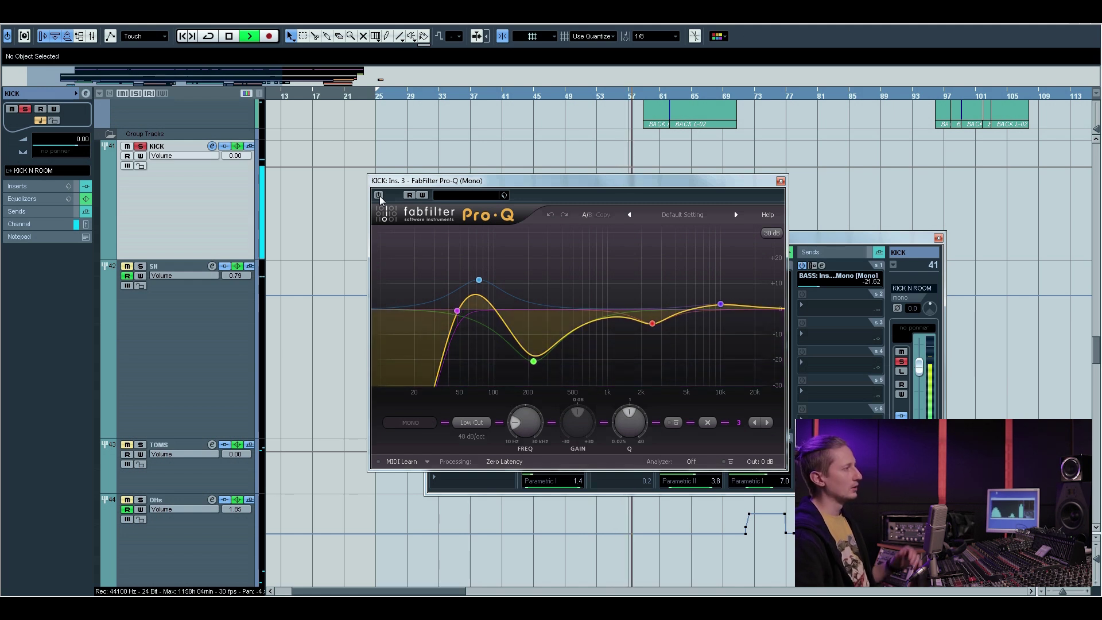
{"action": "key", "text": "space"}
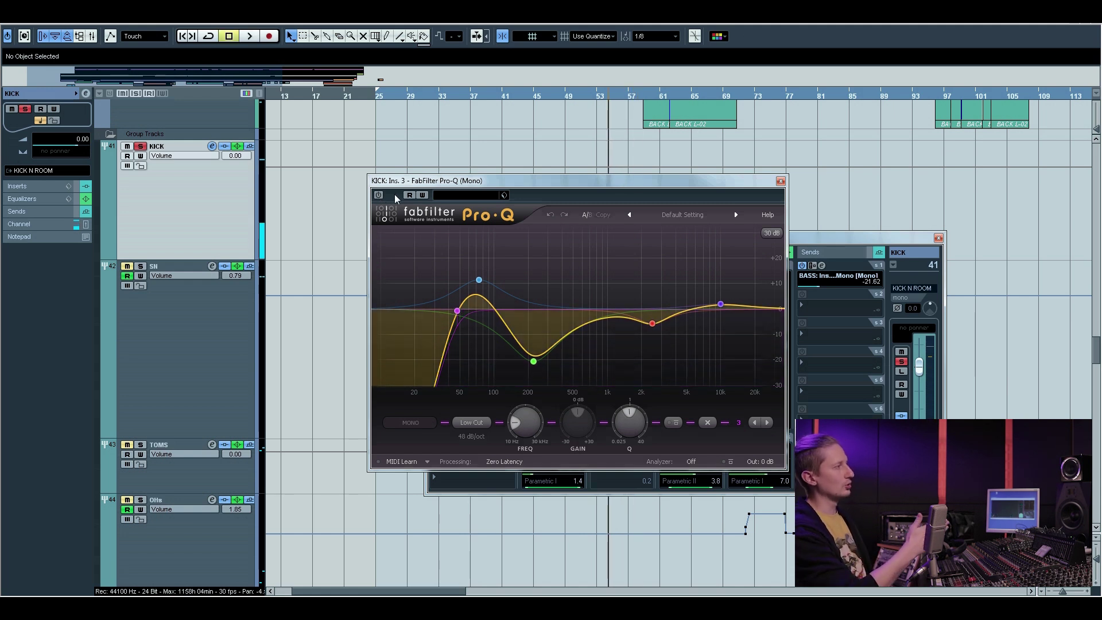
{"action": "key", "text": "space"}
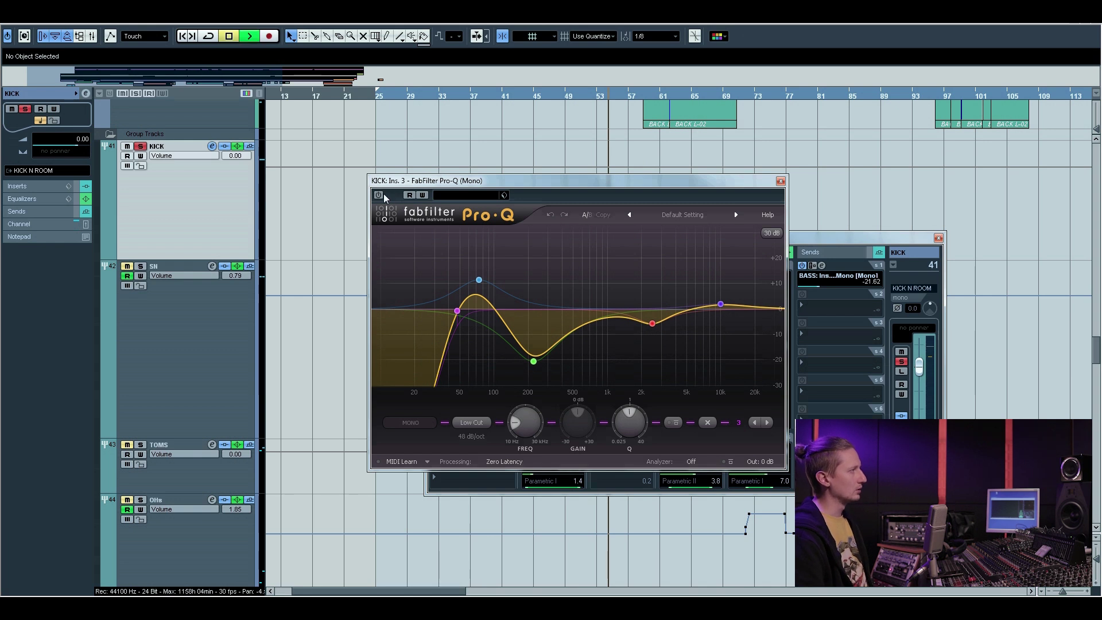
{"action": "left_click", "coordinate": [379, 196]}
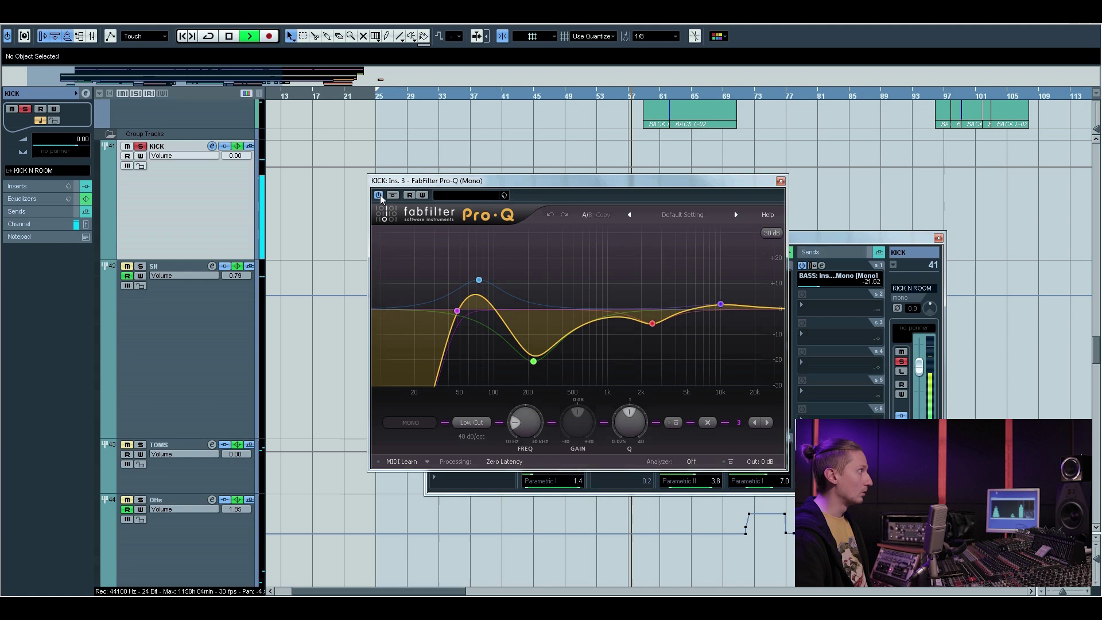
{"action": "key", "text": "space"}
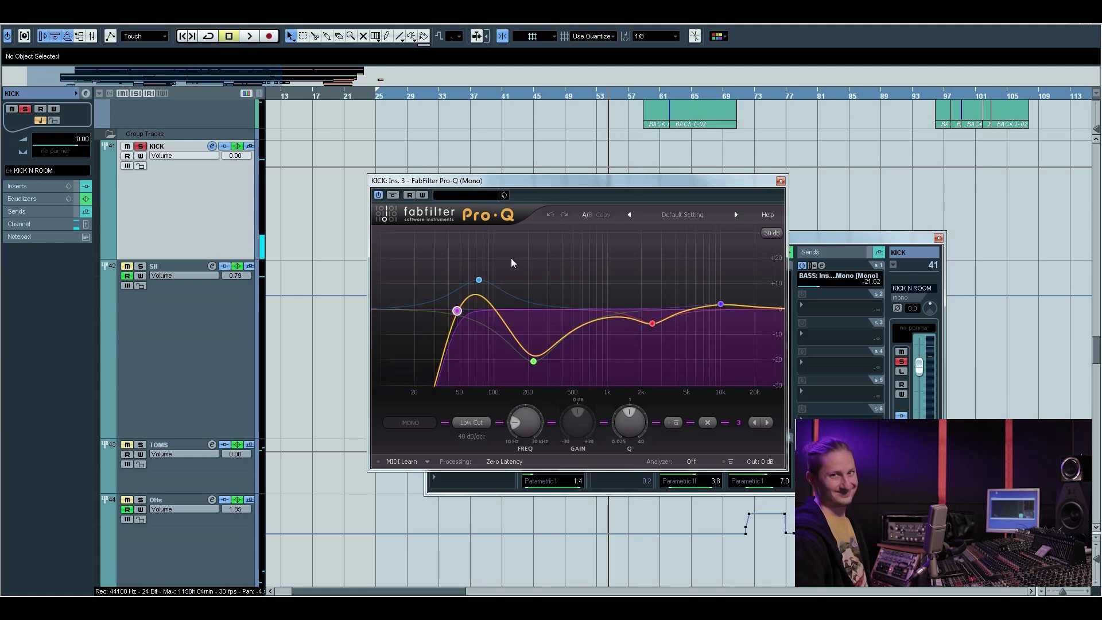
{"action": "left_click", "coordinate": [780, 182]}
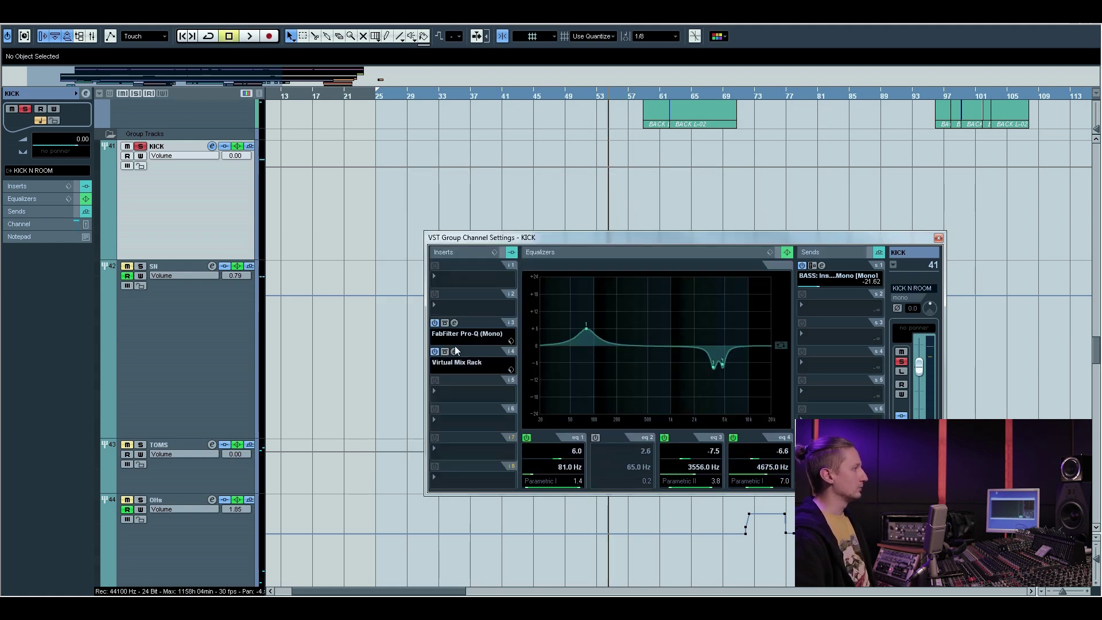
Open the KICK's Virtual Mix Rack insert and audition the kick while examining the FG-S equalizer and FG-401 compressor
{"action": "left_click", "coordinate": [455, 352]}
{"action": "key", "text": "space"}
{"action": "key", "text": "space"}
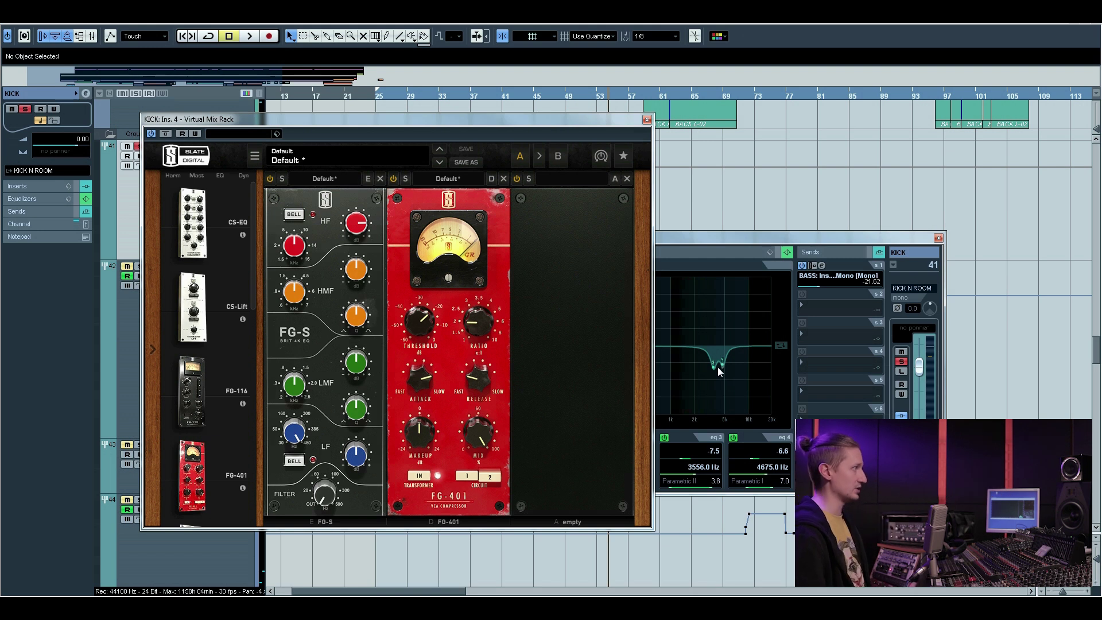
{"action": "mouse_move", "coordinate": [356, 231]}
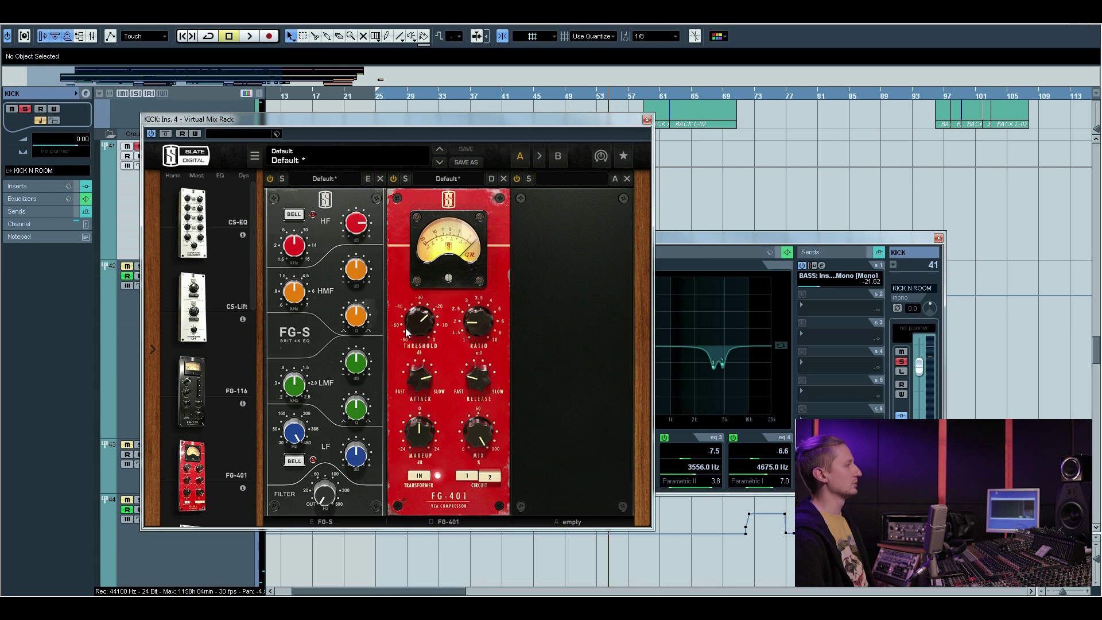
{"action": "key", "text": "space"}
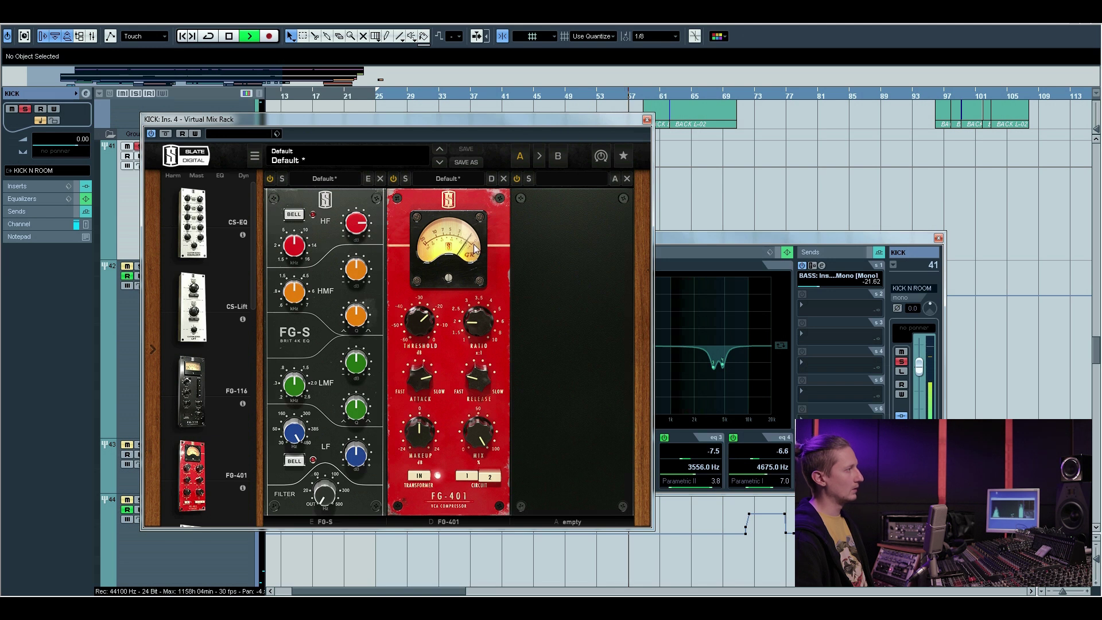
{"action": "key", "text": "space"}
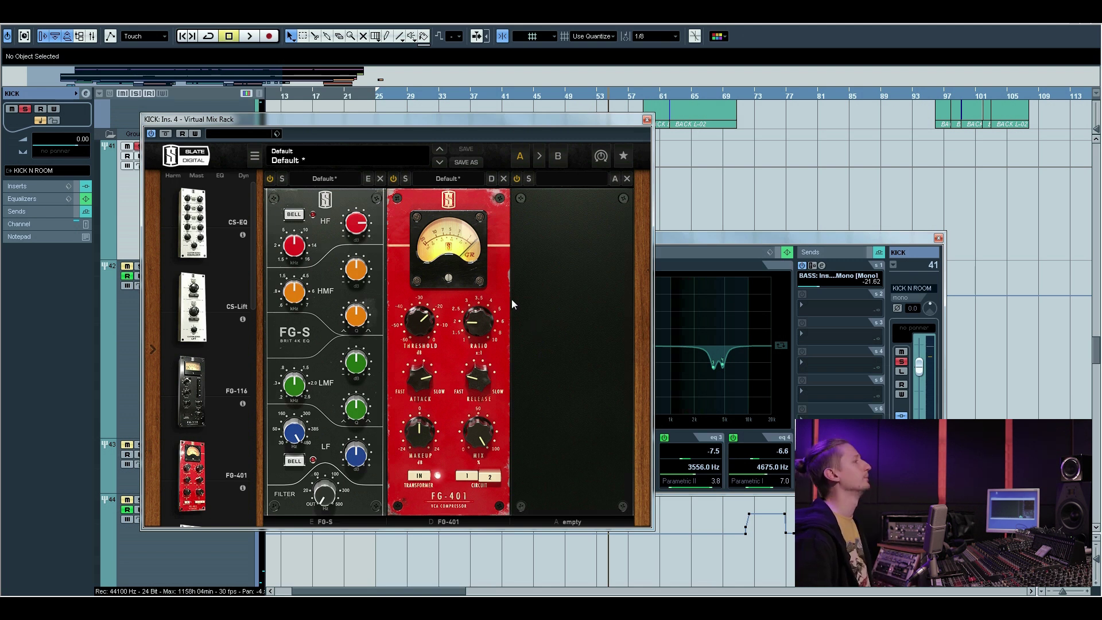
{"action": "left_click", "coordinate": [647, 121]}
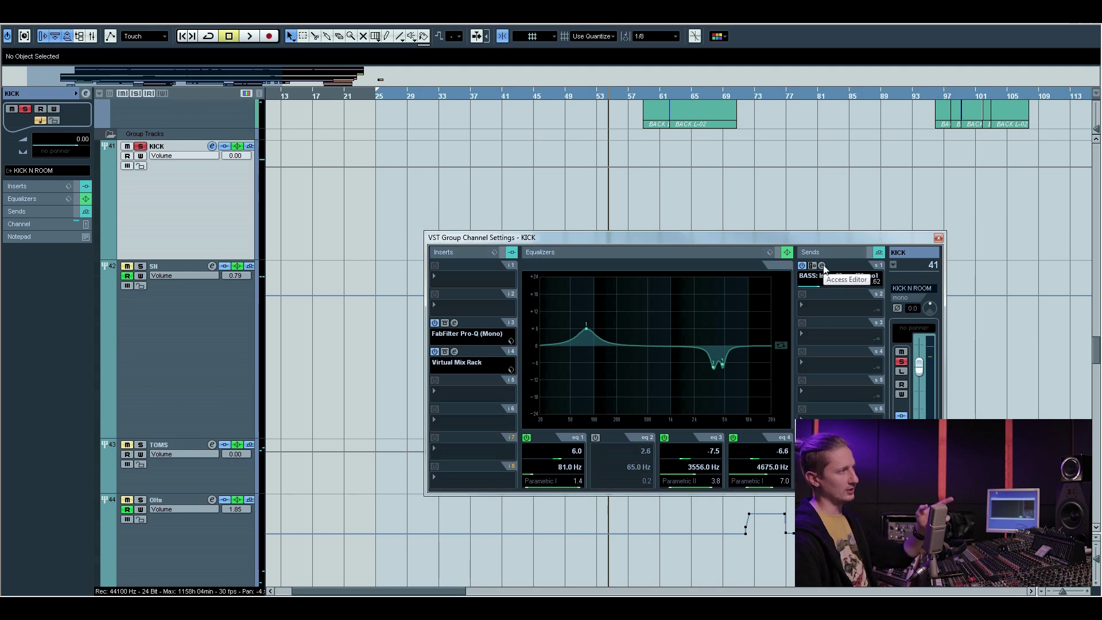
Switch the solo from KICK to the SN group and open the SN channel settings during playback
{"action": "left_click", "coordinate": [938, 236]}
{"action": "left_click", "coordinate": [170, 346]}
{"action": "left_click", "coordinate": [140, 146]}
{"action": "left_click", "coordinate": [140, 266]}
{"action": "key", "text": "space"}
{"action": "left_click", "coordinate": [212, 266]}
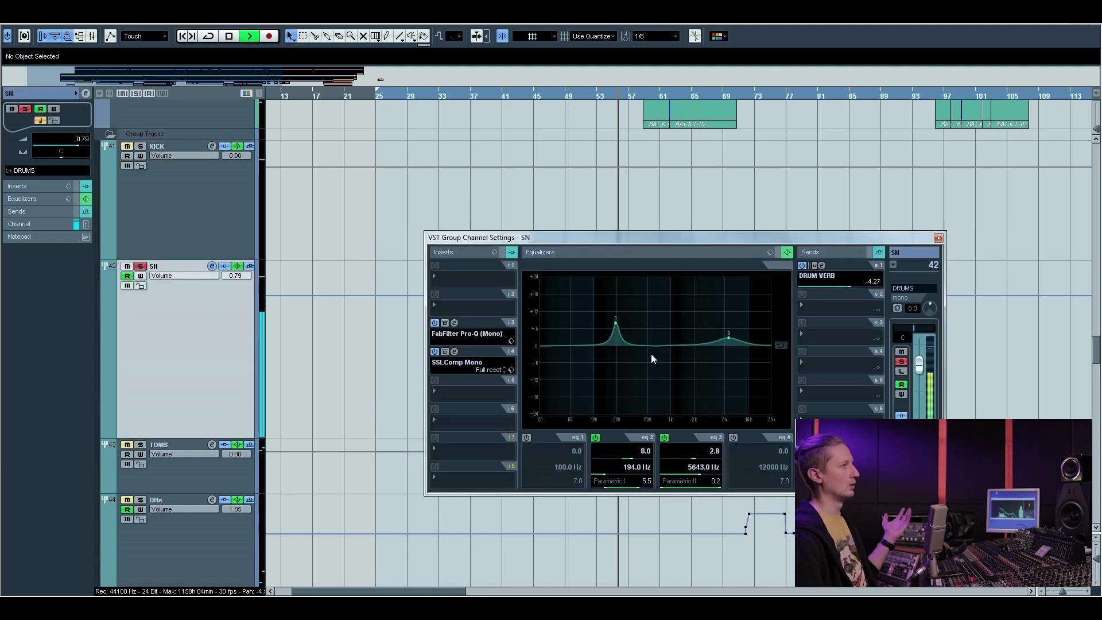
Audition the soloed snare with equalizer bands 2 and 3 switched off, and with each band re-enabled in turn
{"action": "key", "text": "space"}
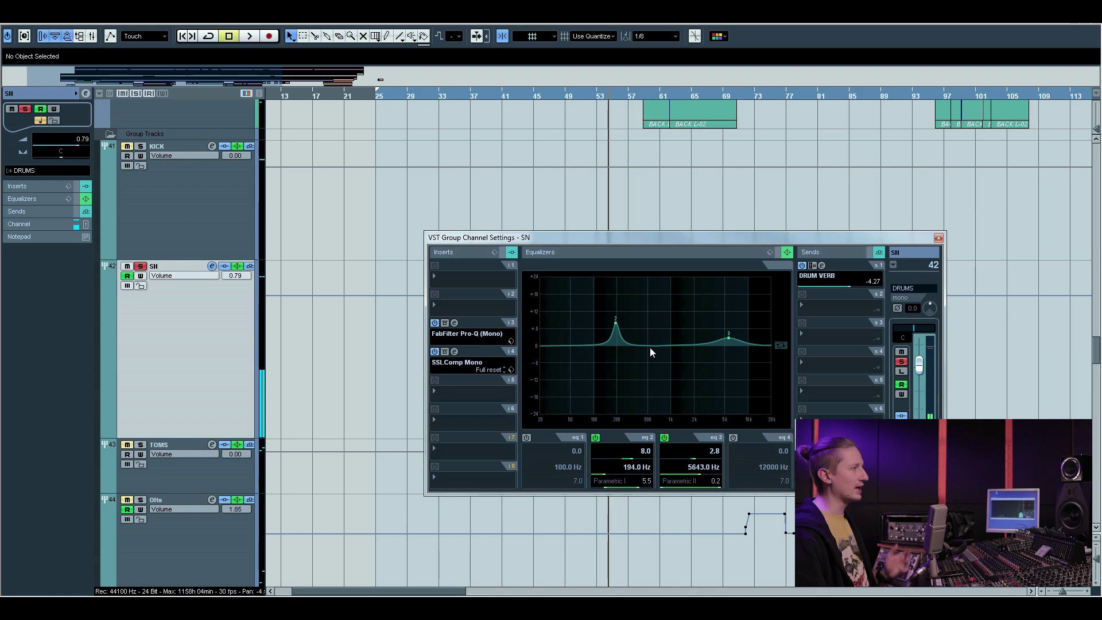
{"action": "key", "text": "space"}
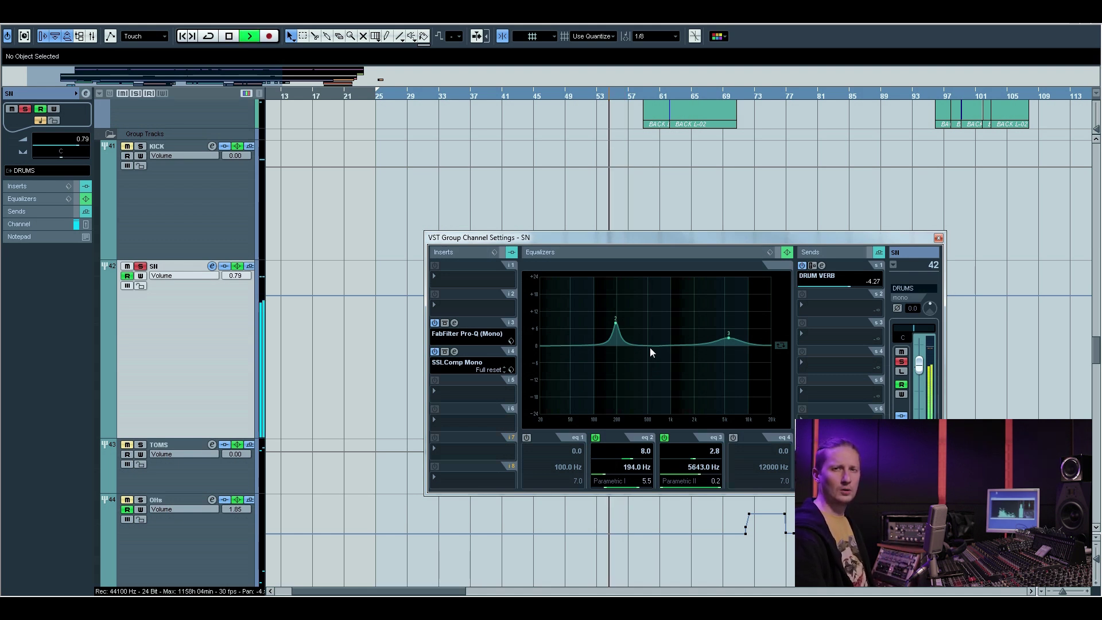
{"action": "key", "text": "space"}
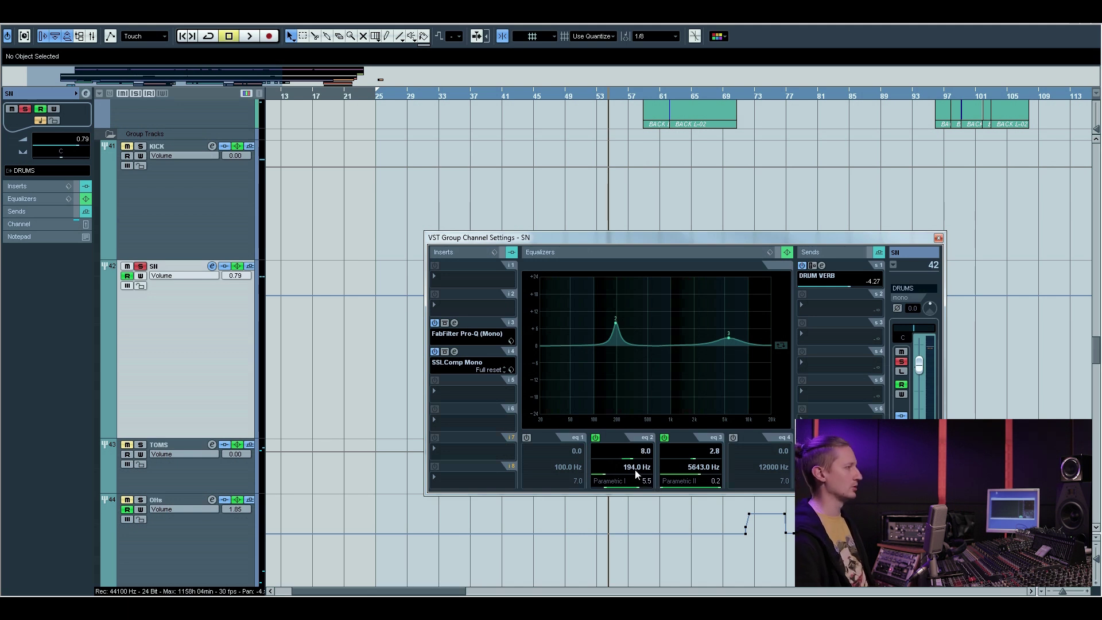
{"action": "left_click", "coordinate": [596, 438]}
{"action": "key", "text": "space"}
{"action": "left_click", "coordinate": [664, 437]}
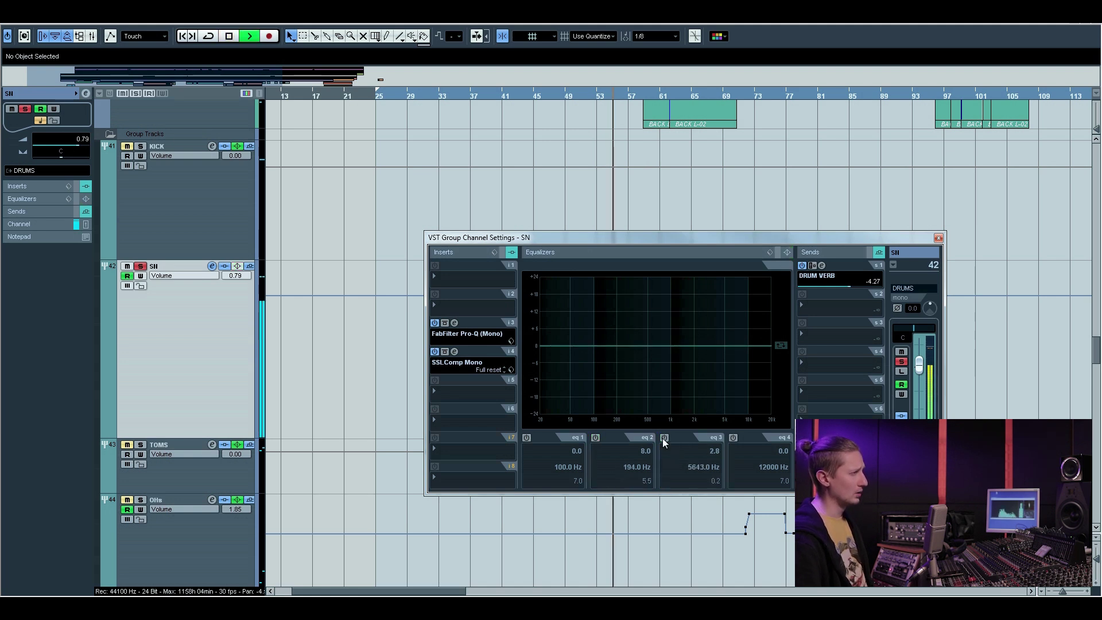
{"action": "left_click", "coordinate": [597, 437]}
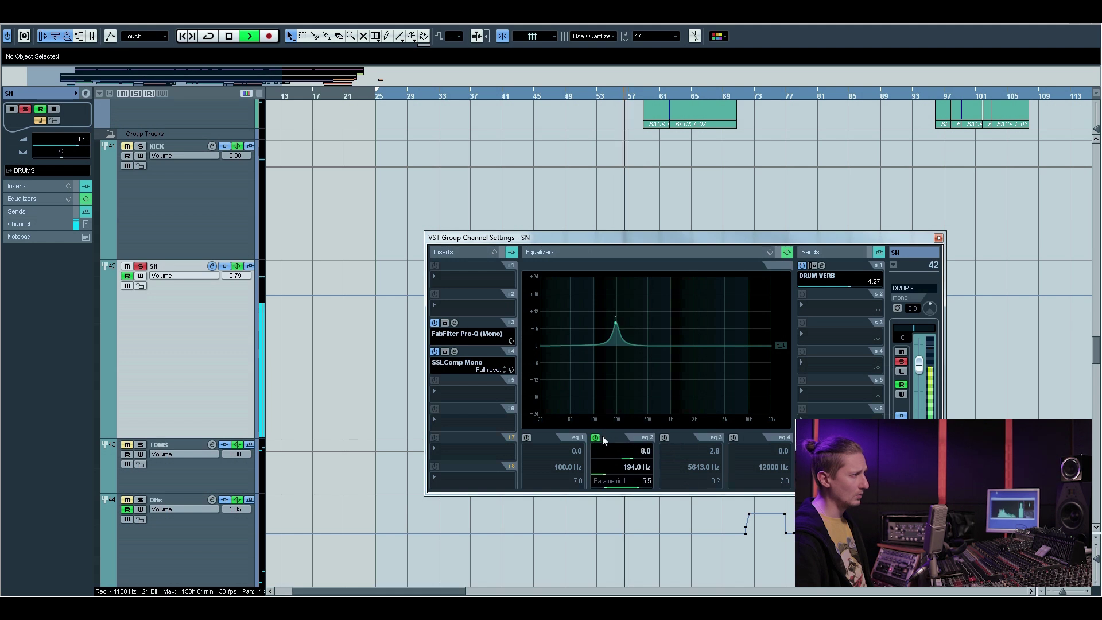
{"action": "left_click", "coordinate": [664, 438]}
{"action": "key", "text": "space"}
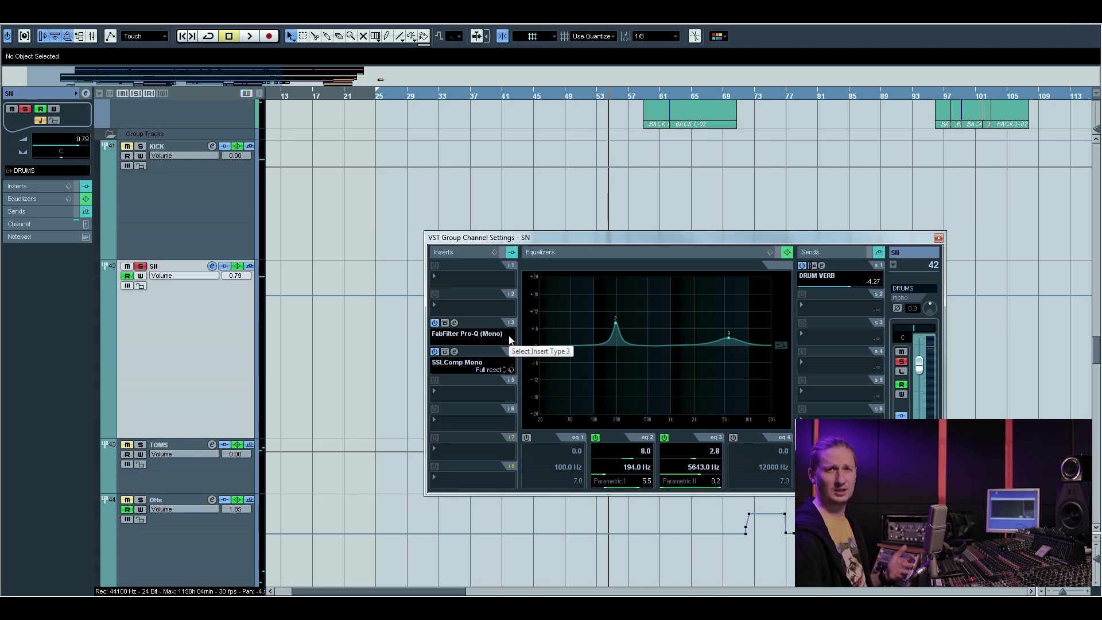
Inspect the dip and high-cut bands in the SN's FabFilter Pro-Q insert, auditioning the snare and comparing the plug-in bypassed and active
{"action": "left_click", "coordinate": [455, 323]}
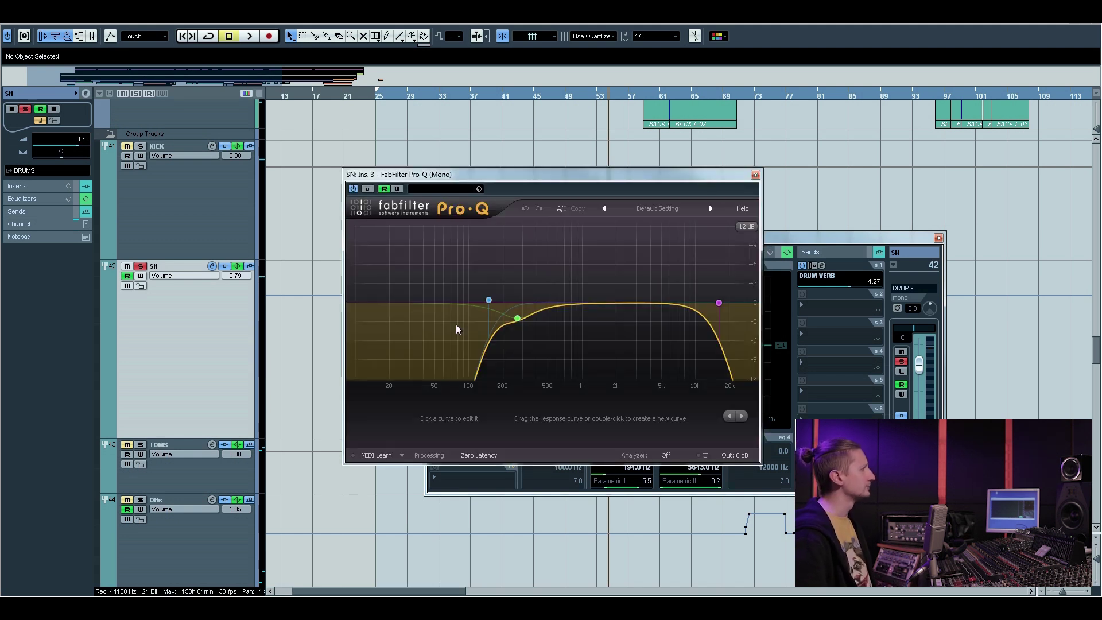
{"action": "key", "text": "space"}
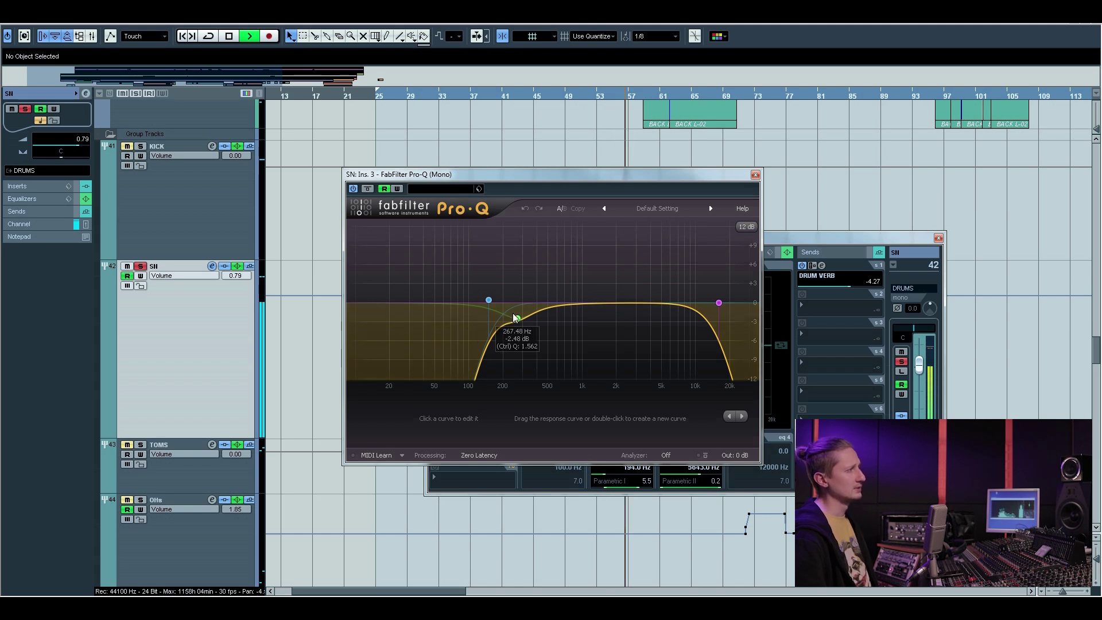
{"action": "mouse_move", "coordinate": [518, 321]}
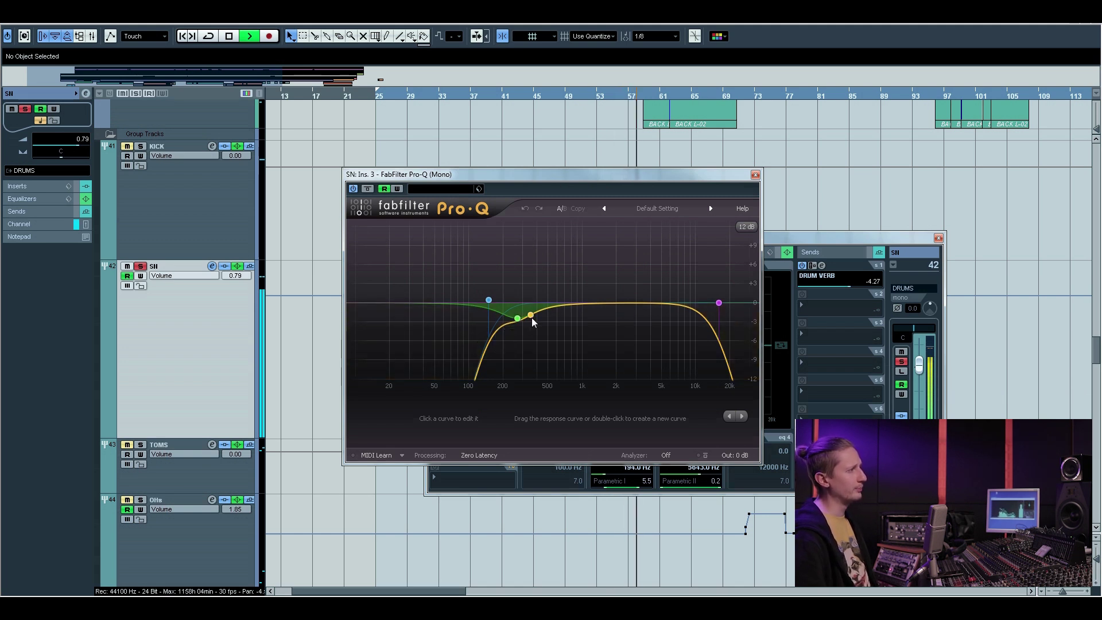
{"action": "key", "text": "space"}
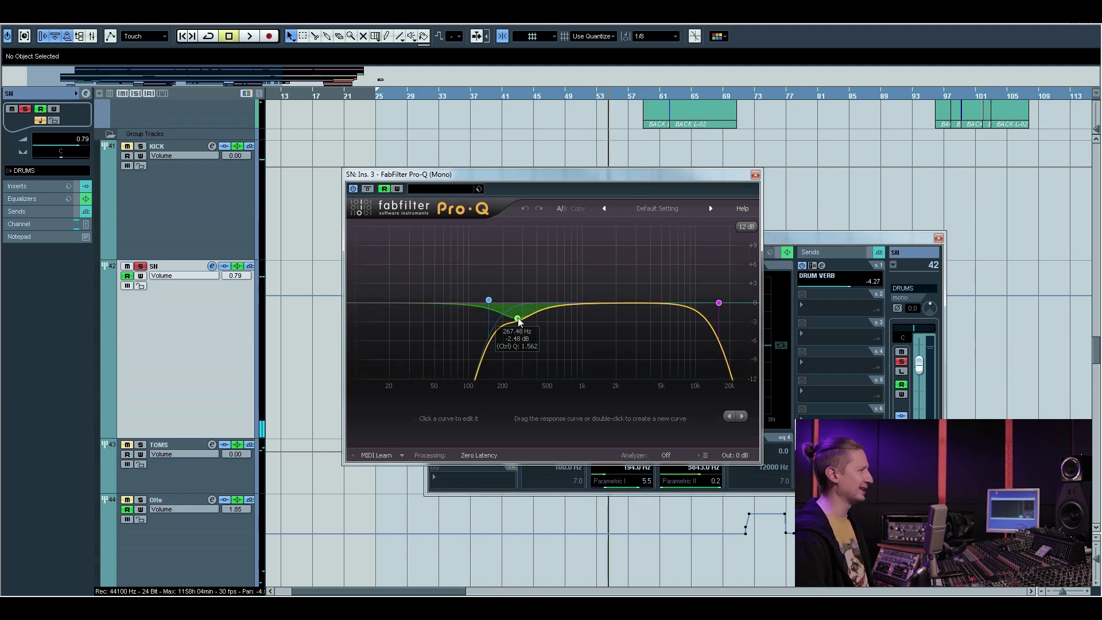
{"action": "mouse_move", "coordinate": [720, 305]}
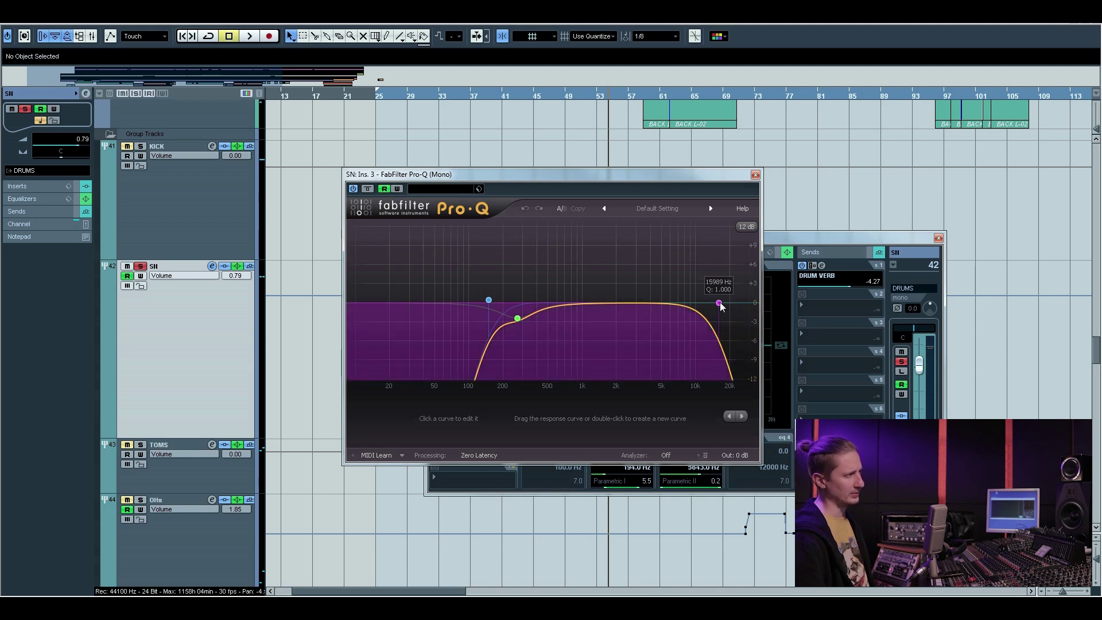
{"action": "key", "text": "space"}
{"action": "left_click", "coordinate": [353, 189]}
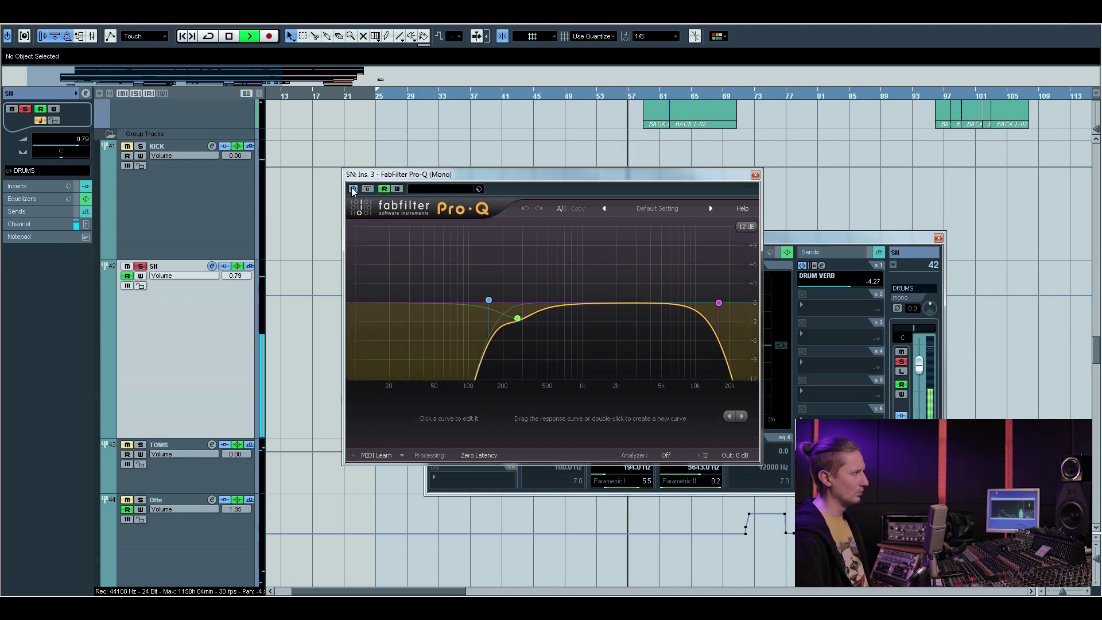
{"action": "key", "text": "space"}
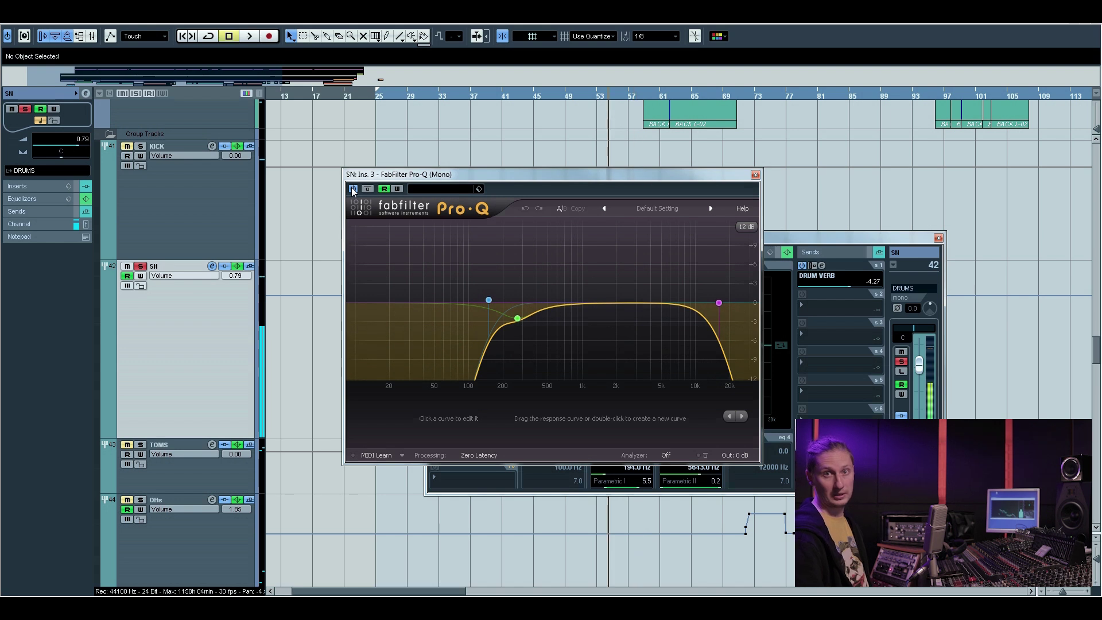
{"action": "left_click", "coordinate": [755, 175]}
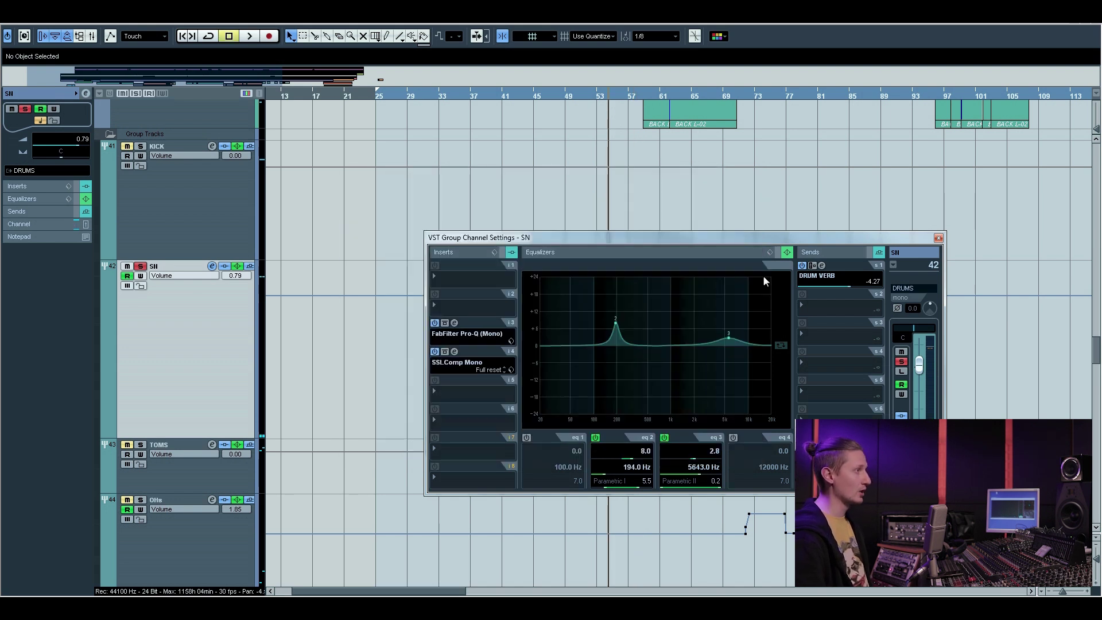
Open the SN's SSLComp Mono insert and audition the snare while examining the compressor's threshold, attack and release settings
{"action": "left_click", "coordinate": [454, 352]}
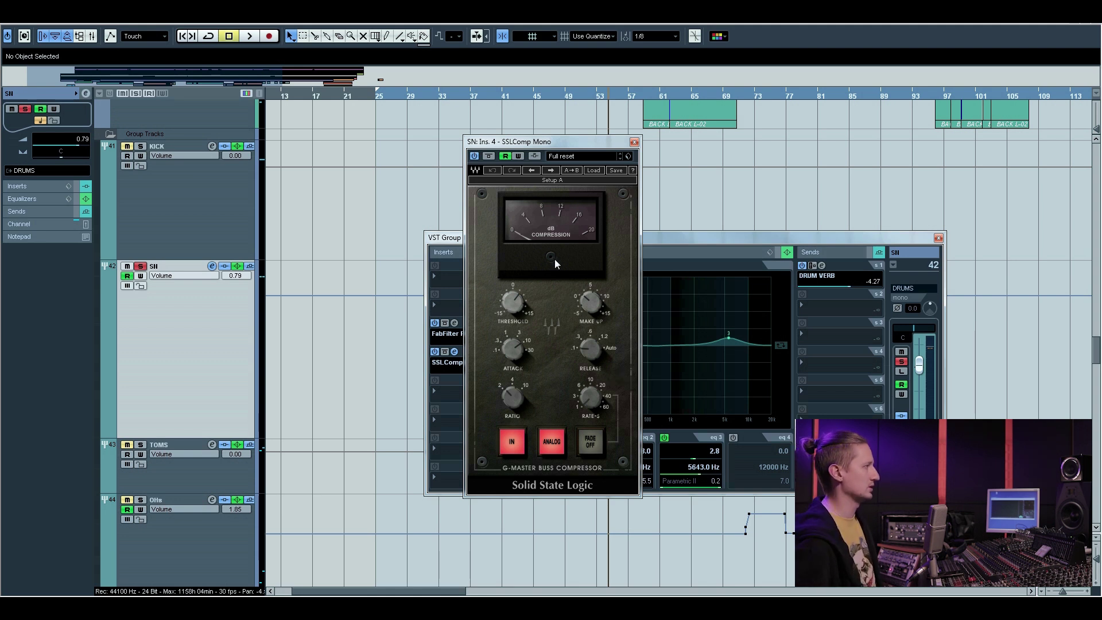
{"action": "key", "text": "space"}
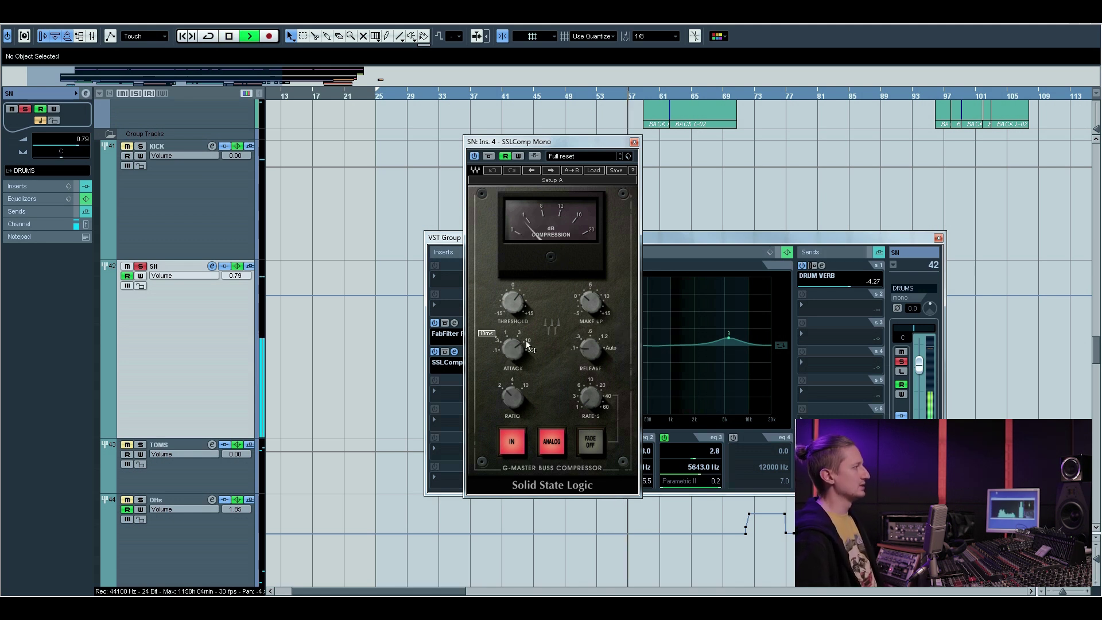
{"action": "left_click_drag", "start_coordinate": [584, 346], "coordinate": [593, 359]}
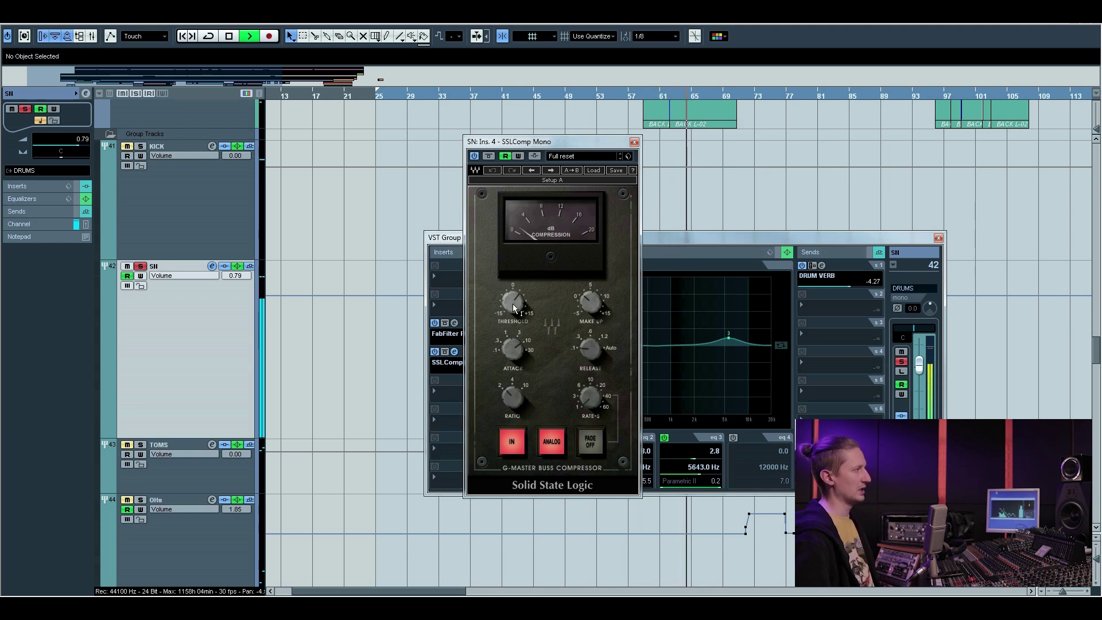
{"action": "left_click", "coordinate": [634, 142]}
{"action": "key", "text": "space"}
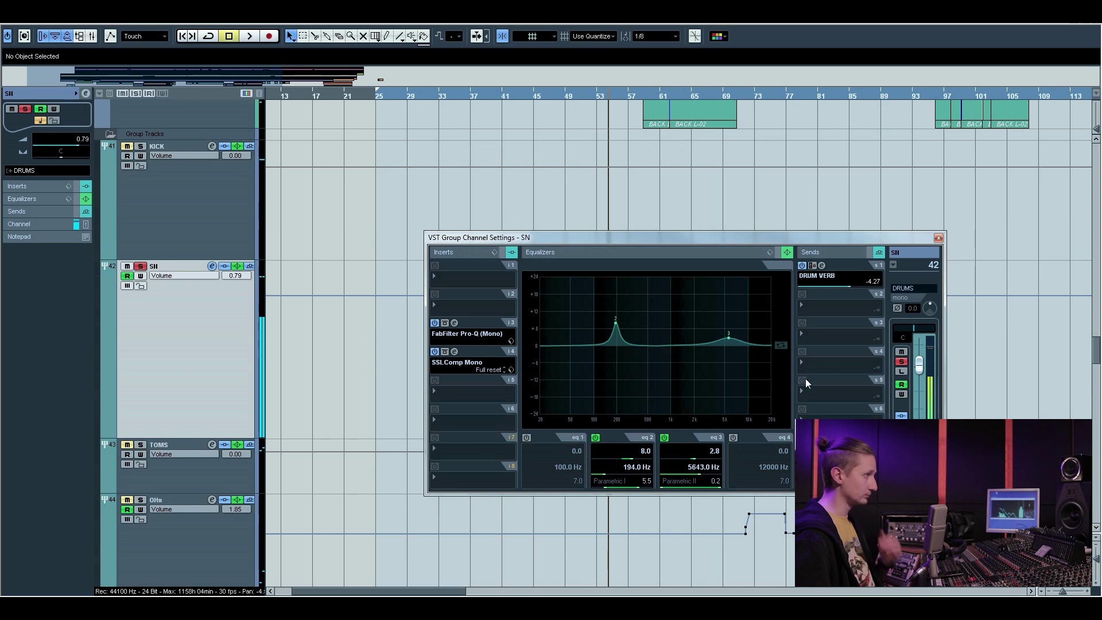
Examine the ValhallaVintageVerb reverb that the SN channel feeds through its DRUM VERB send
{"action": "left_click", "coordinate": [825, 264]}
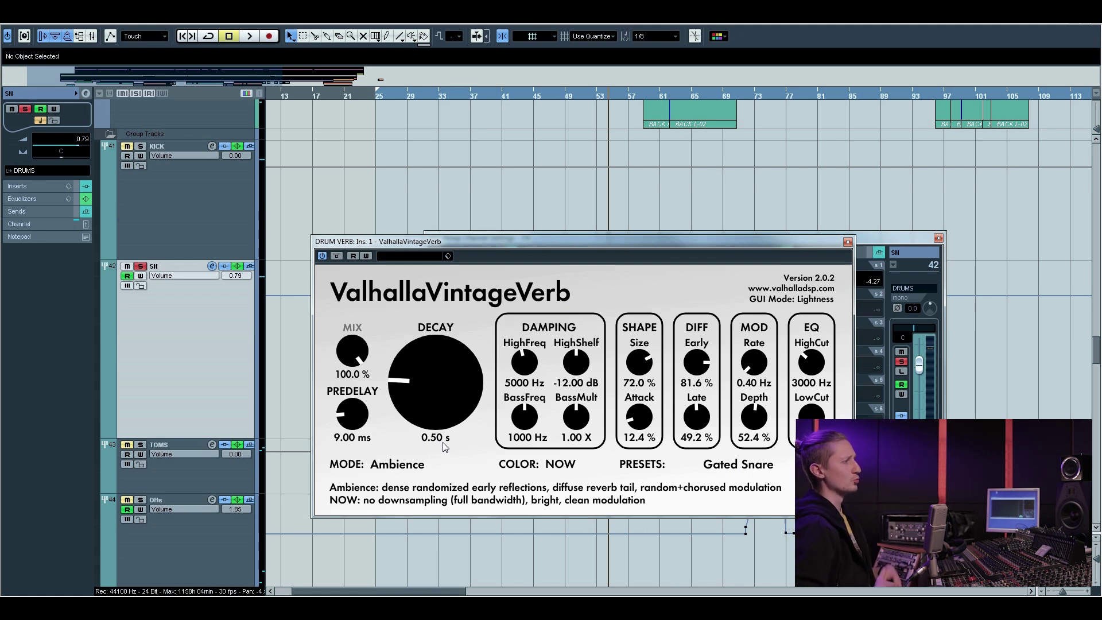
{"action": "left_click", "coordinate": [873, 344]}
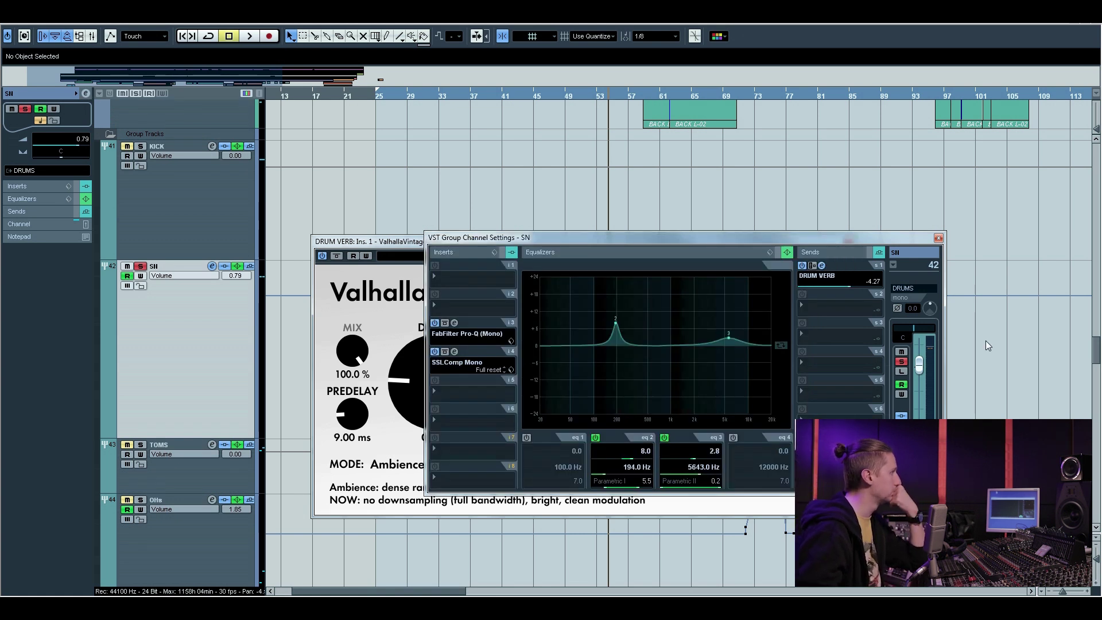
{"action": "left_click", "coordinate": [373, 310]}
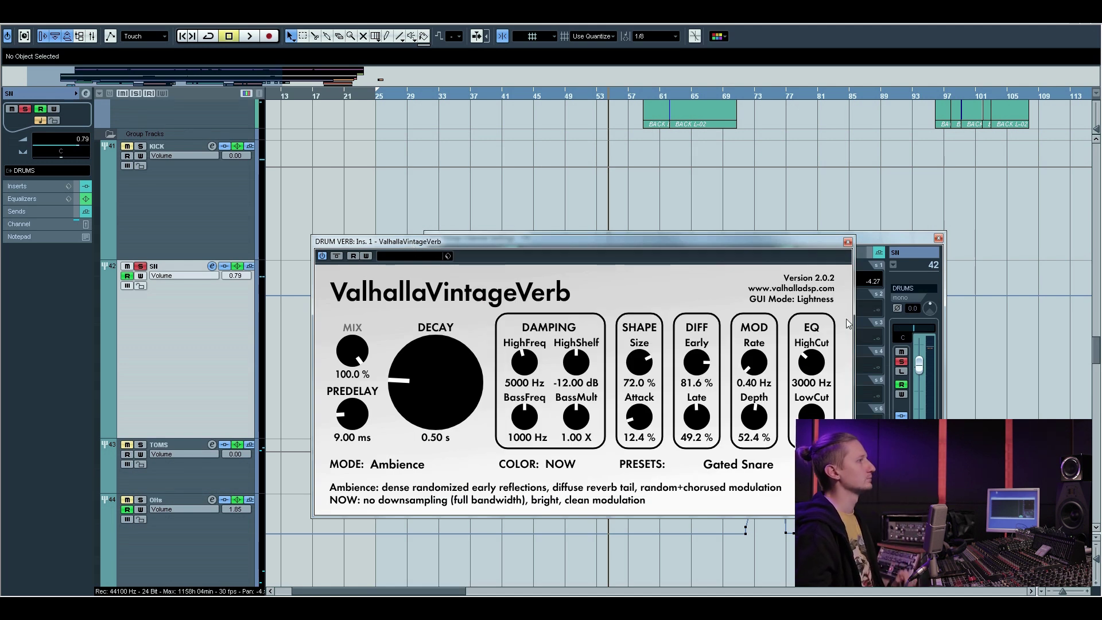
Review the TOMS channel's equalizer bands and the FG-401 compressor and FG-S equalizer in its Virtual Mix Rack insert
{"action": "scroll", "coordinate": [267, 412], "scroll_direction": "down", "scroll_amount": 2}
{"action": "left_click", "coordinate": [213, 361]}
{"action": "left_click", "coordinate": [212, 347]}
{"action": "left_click", "coordinate": [212, 347]}
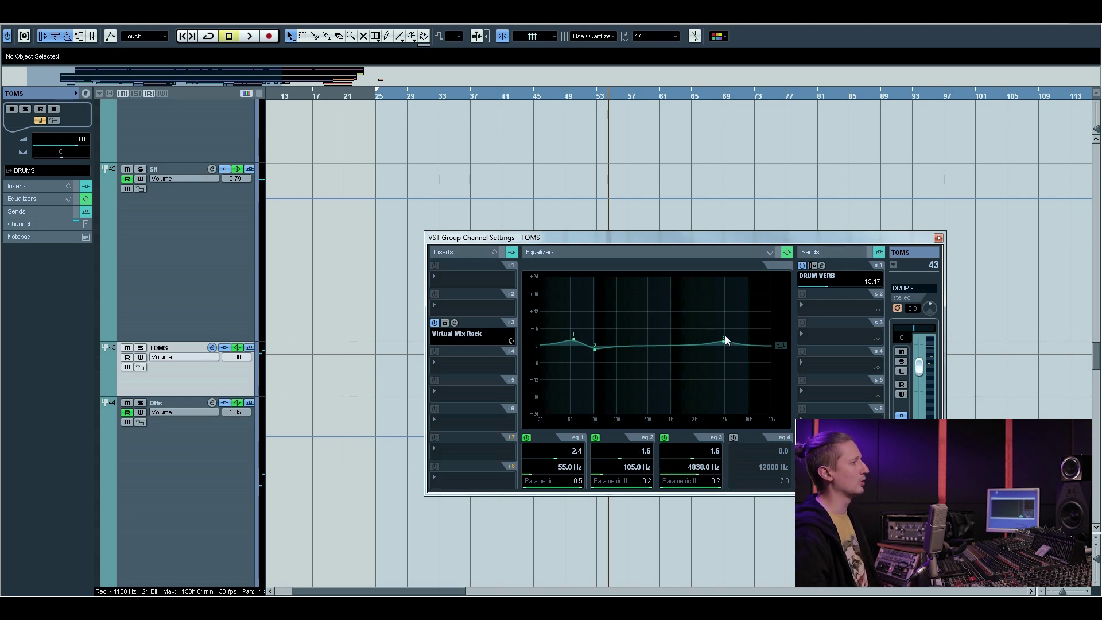
{"action": "left_click", "coordinate": [454, 324]}
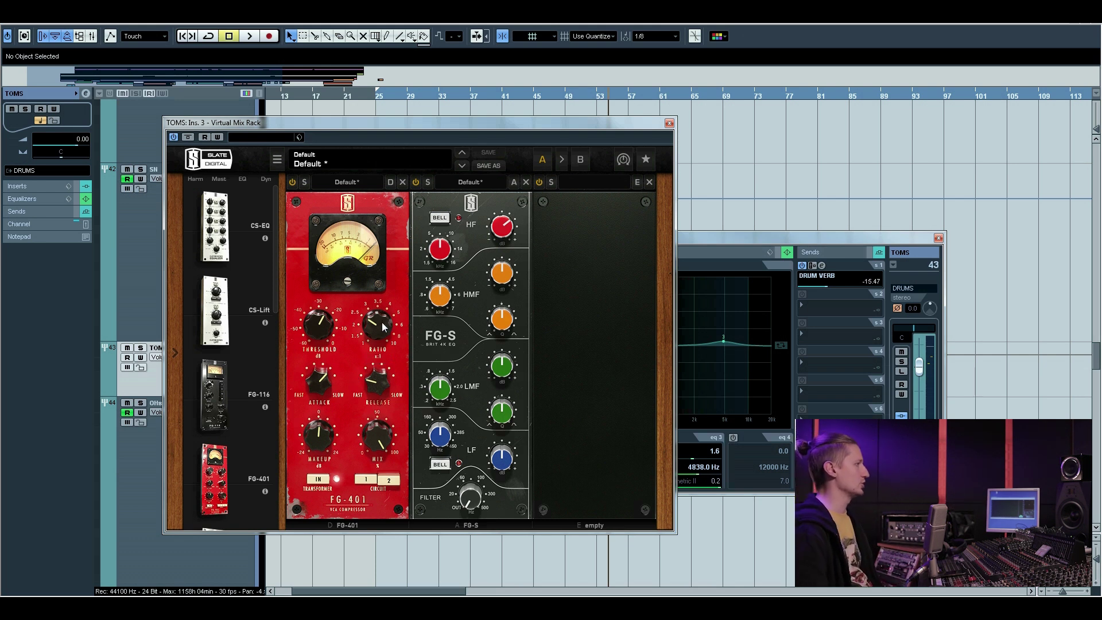
{"action": "left_click", "coordinate": [670, 124]}
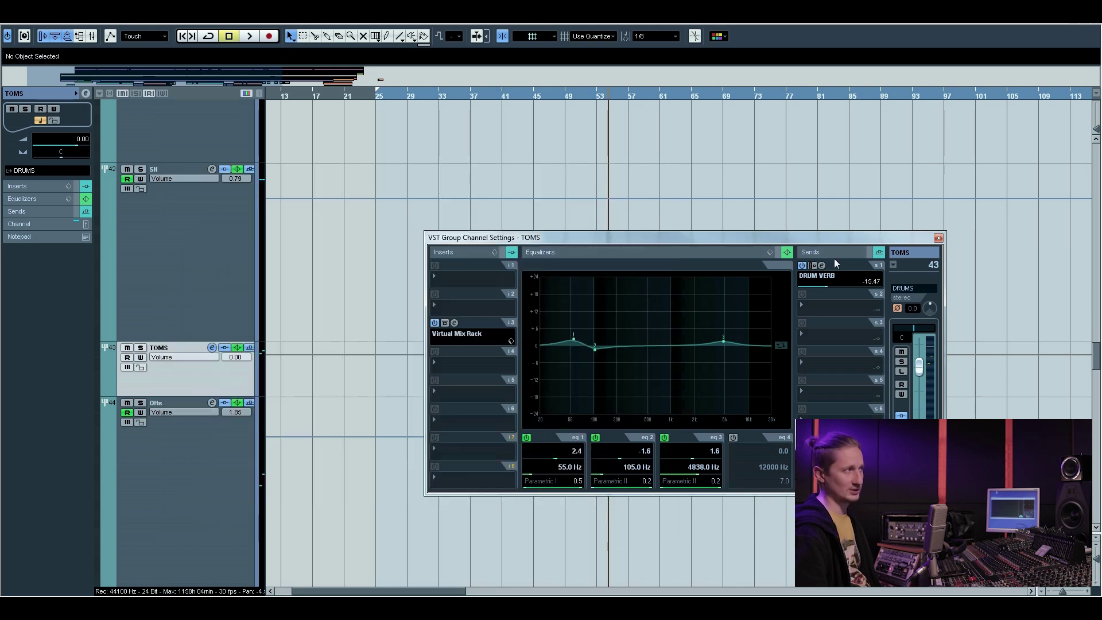
{"action": "left_click", "coordinate": [939, 237]}
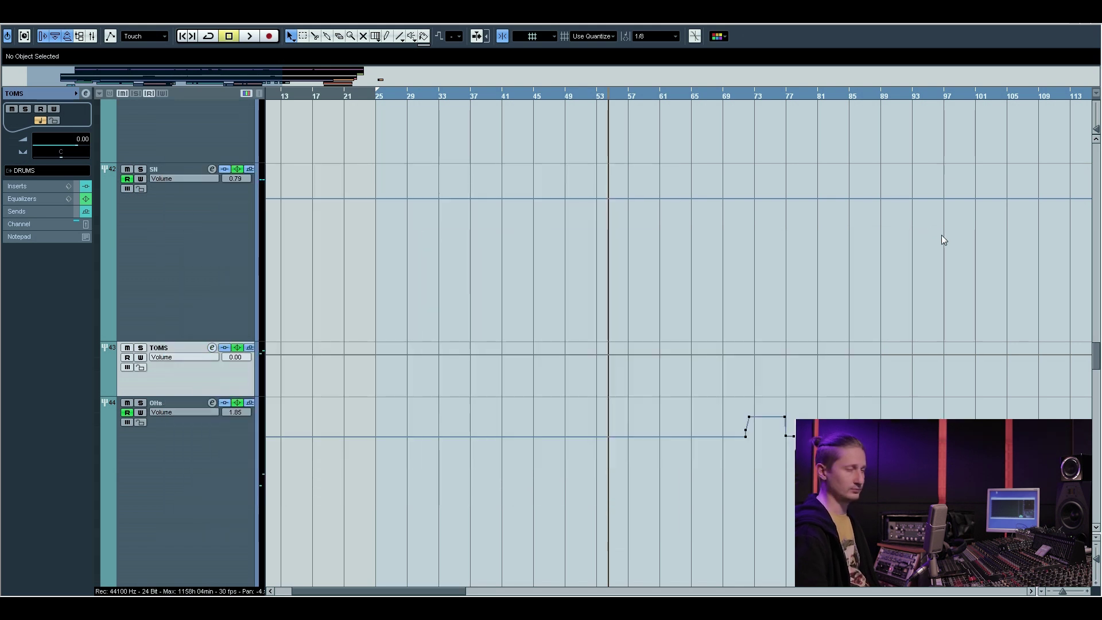
Open the OHs group's channel settings, solo the overheads and start playback
{"action": "key", "text": "Down"}
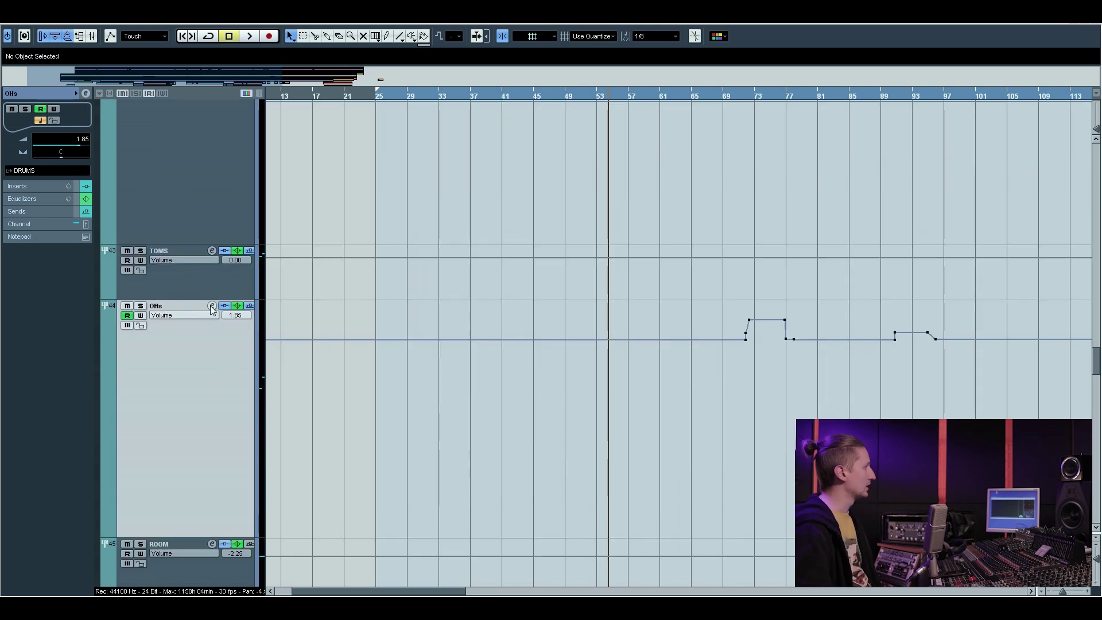
{"action": "key", "text": "e"}
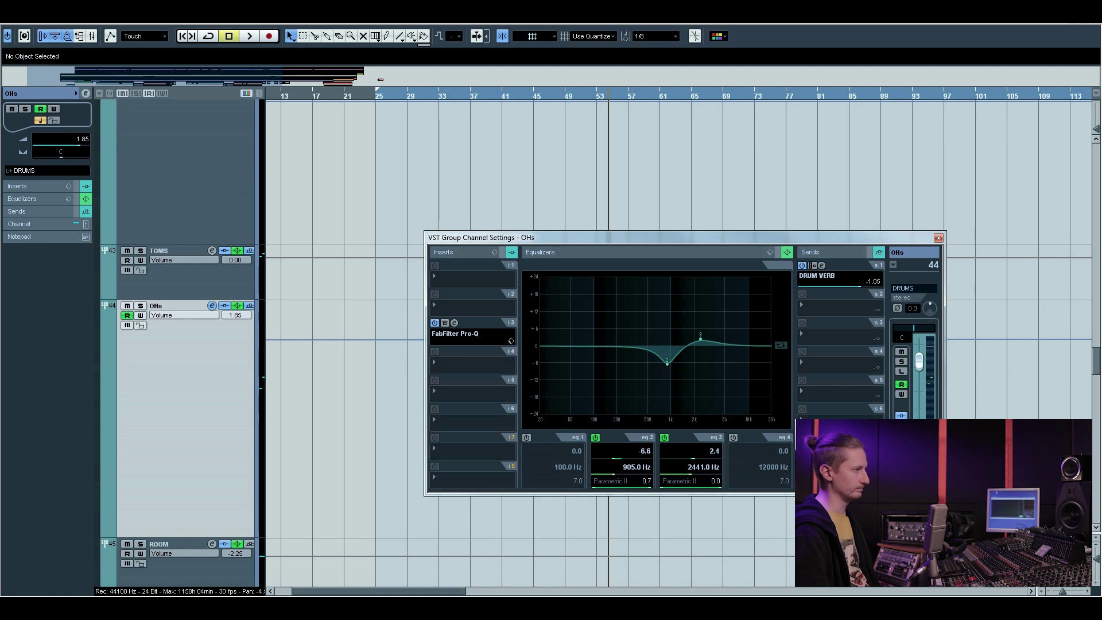
{"action": "left_click", "coordinate": [902, 362]}
{"action": "key", "text": "space"}
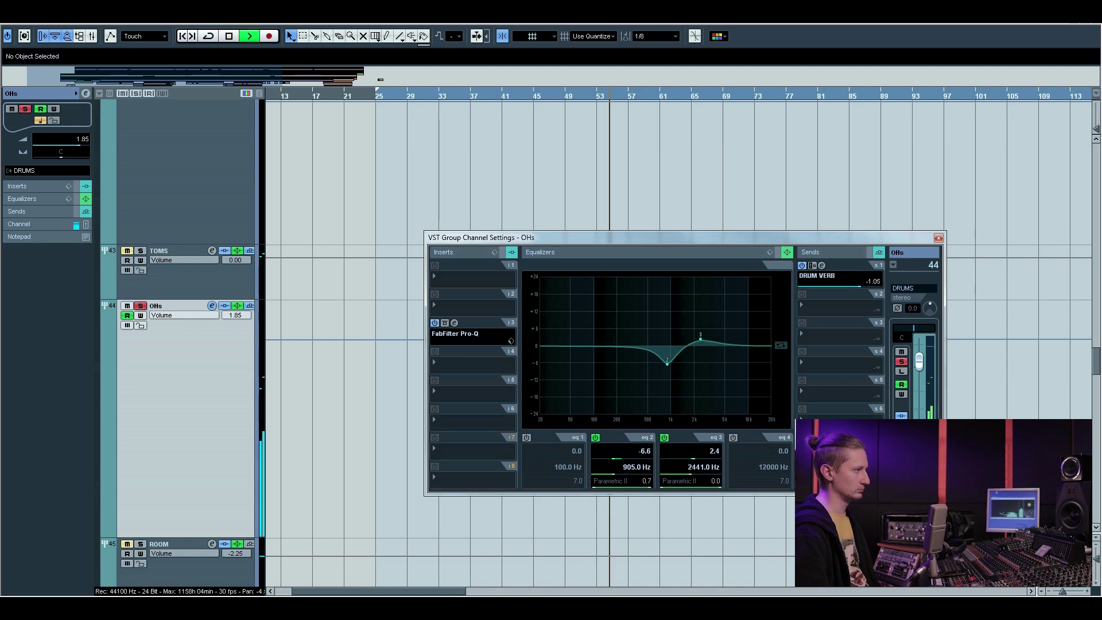
Audition the overheads with inserts and equalizer bypassed, with only the equalizer re-enabled, and with the inserts active again
{"action": "left_click", "coordinate": [902, 415]}
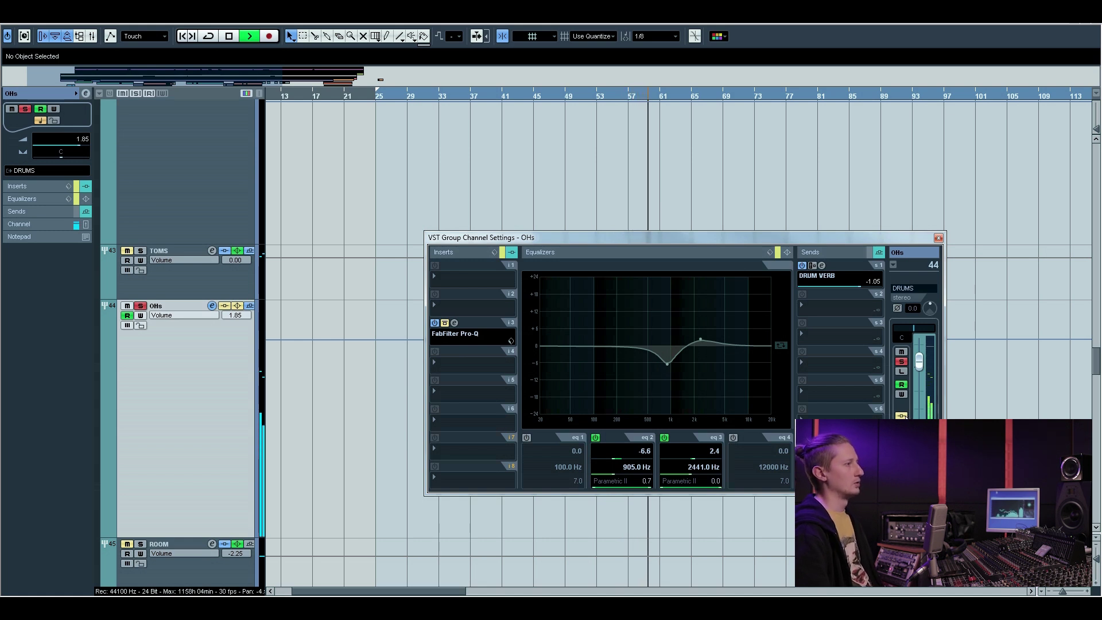
{"action": "key", "text": "space"}
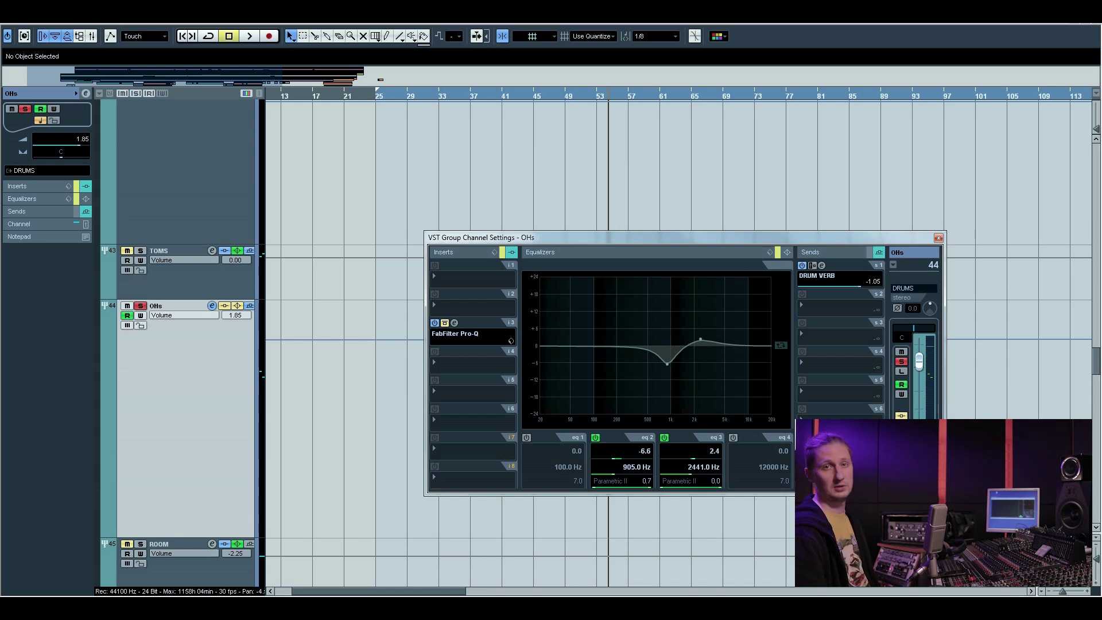
{"action": "key", "text": "space"}
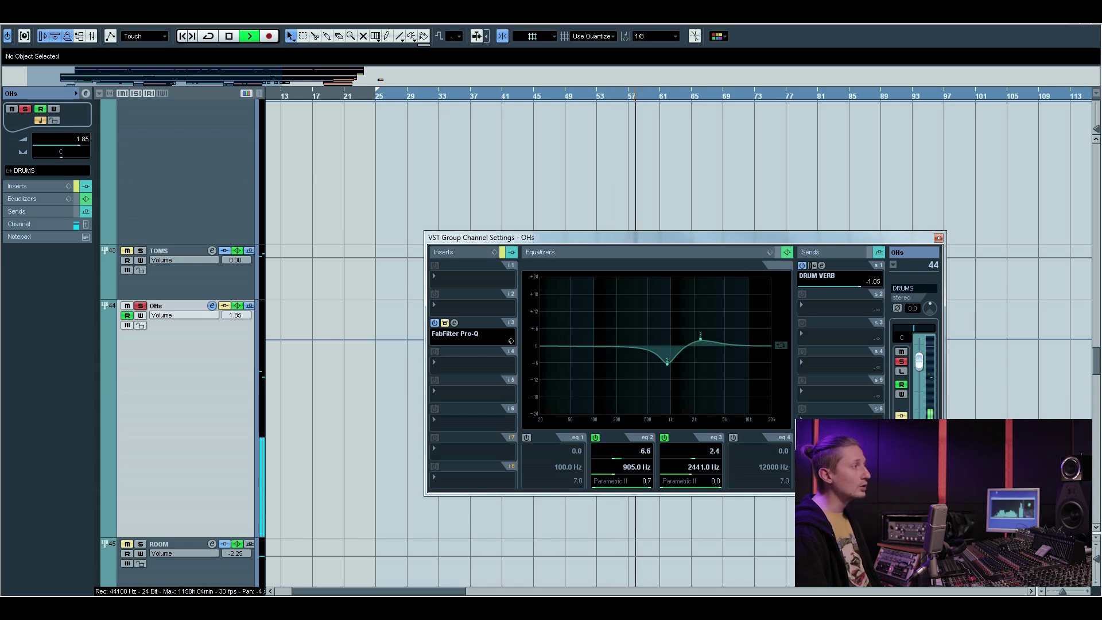
{"action": "key", "text": "space"}
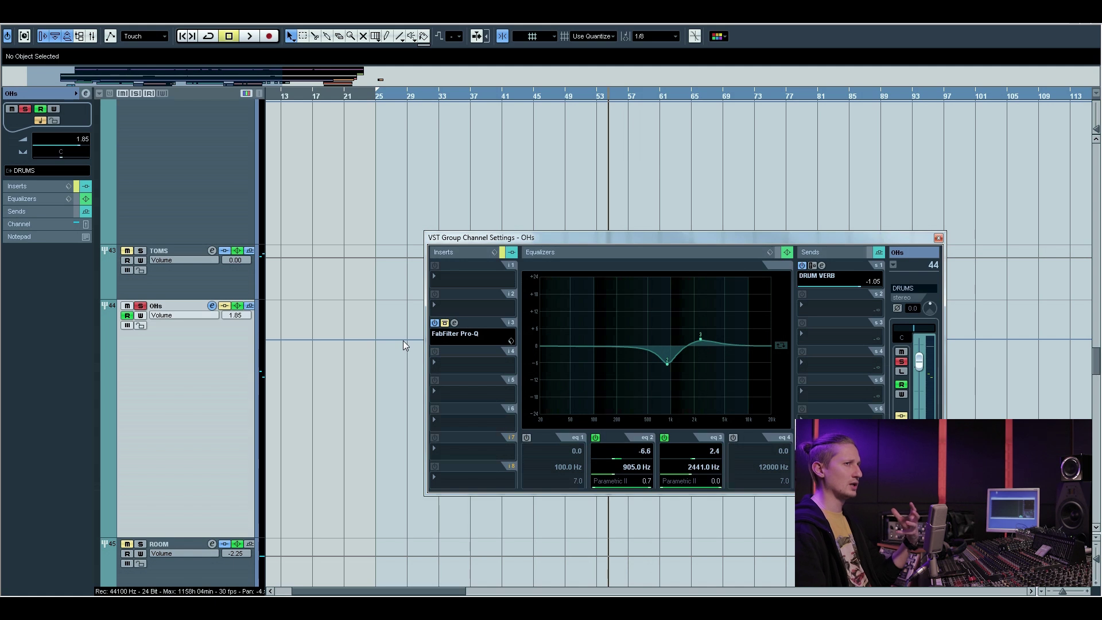
{"action": "key", "text": "space"}
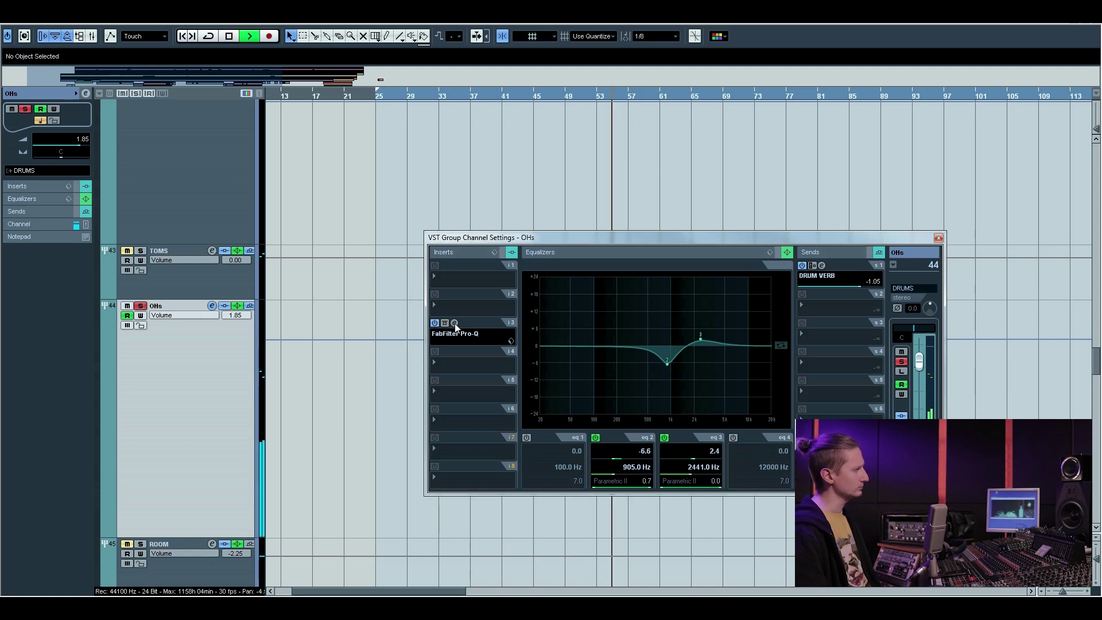
Inspect the low-cut and the dip bands in the OHs' FabFilter Pro-Q insert
{"action": "left_click", "coordinate": [454, 322]}
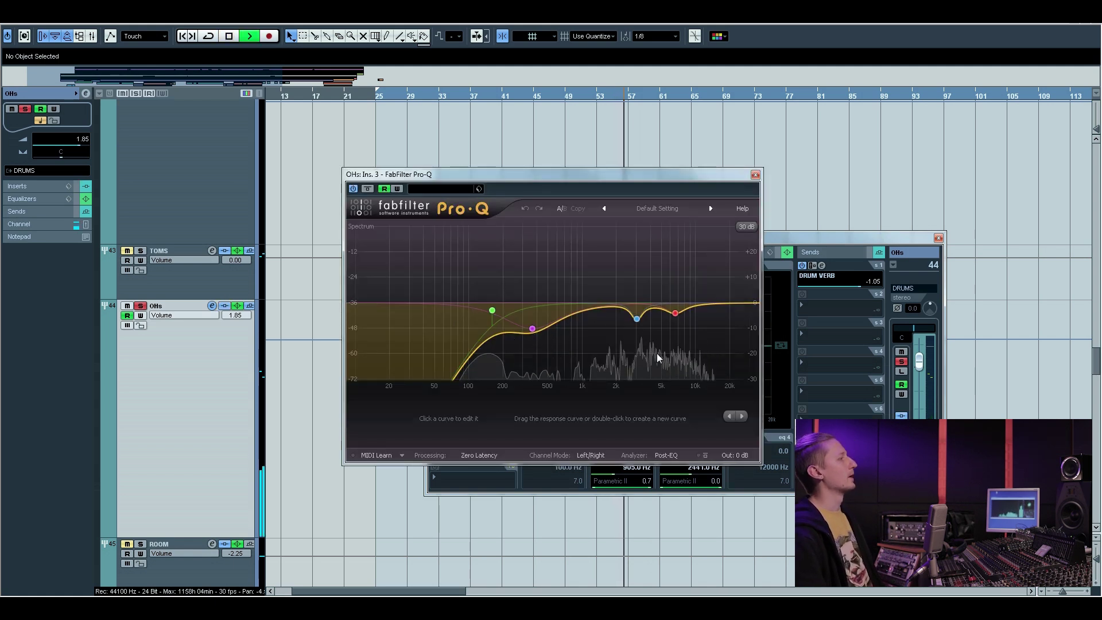
{"action": "key", "text": "space"}
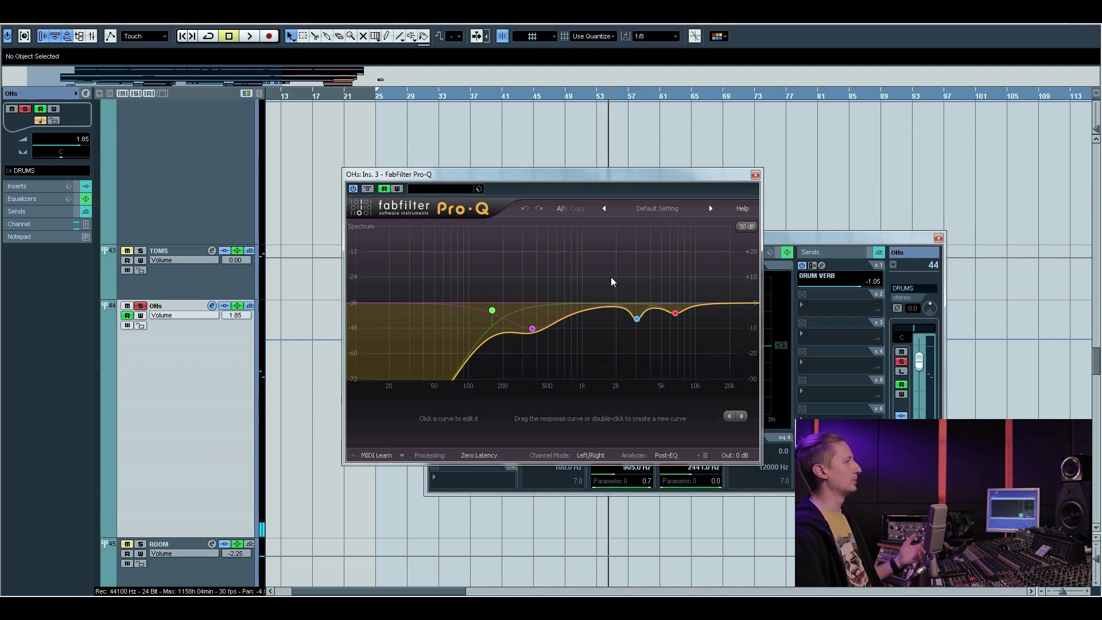
{"action": "left_click_drag", "start_coordinate": [589, 182], "coordinate": [625, 211]}
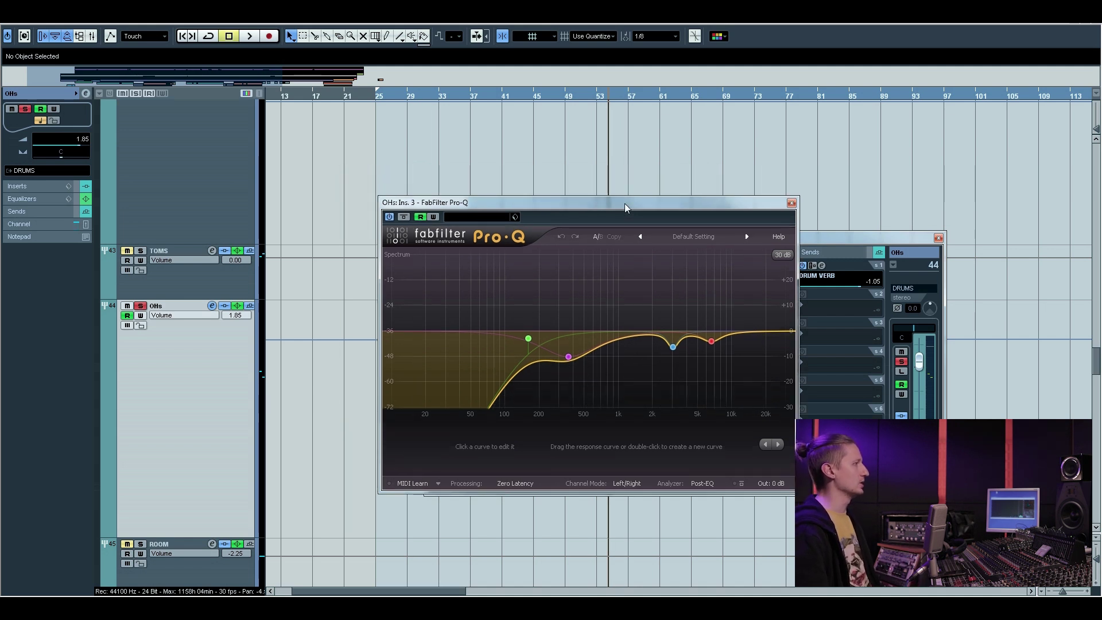
{"action": "left_click", "coordinate": [673, 347]}
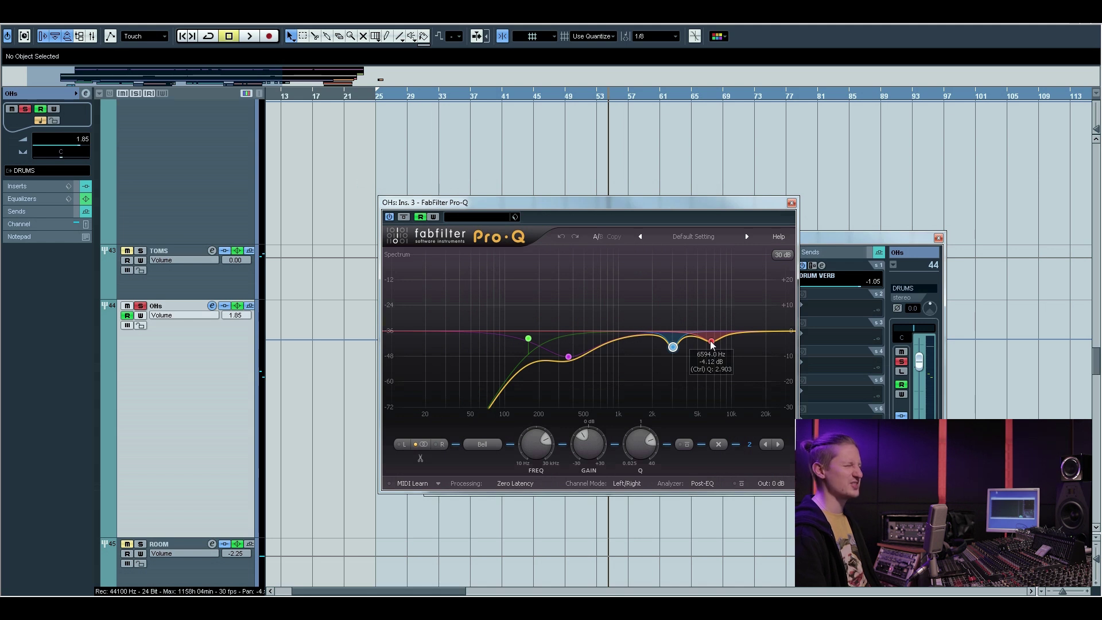
{"action": "left_click", "coordinate": [568, 357]}
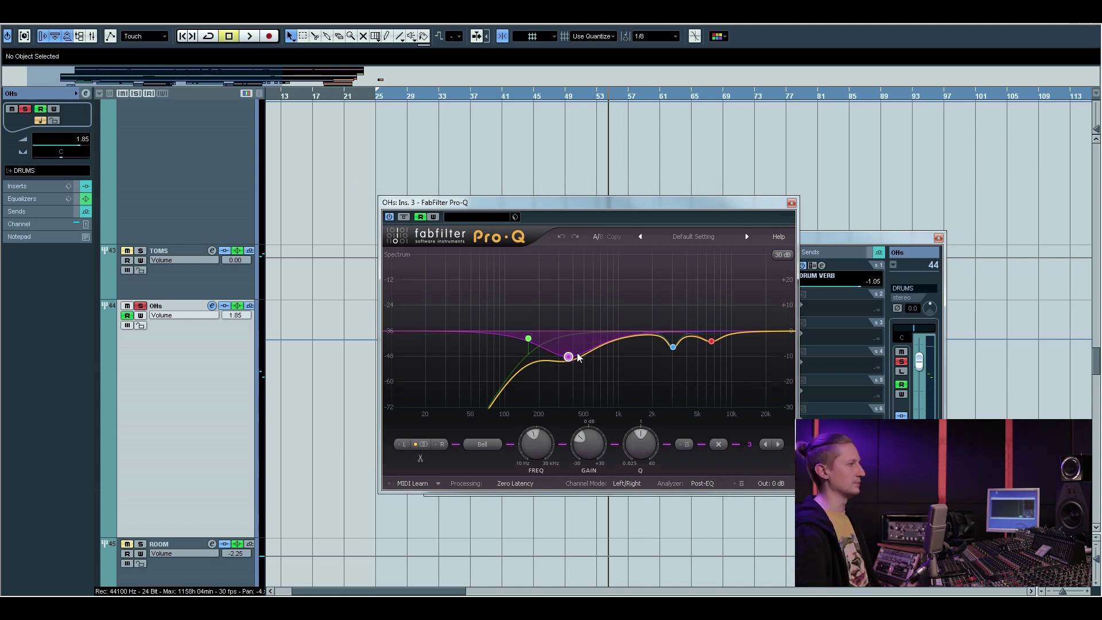
{"action": "left_click", "coordinate": [791, 203]}
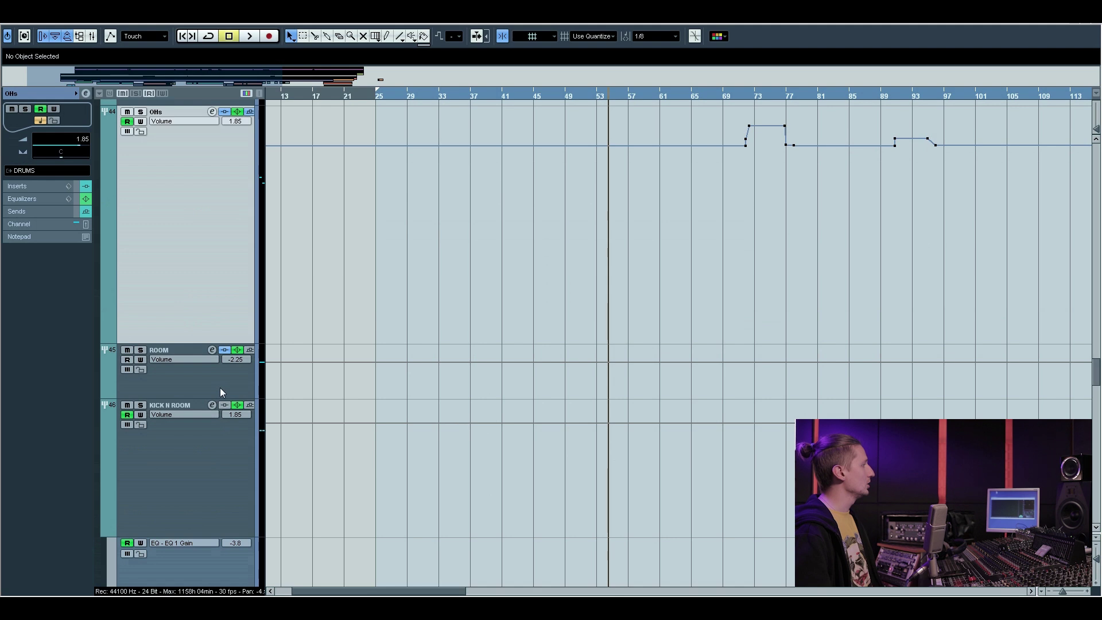
Zoom the timeline out, solo the ROOM group and open its channel settings during playback
{"action": "key", "text": "g"}
{"action": "key", "text": "g"}
{"action": "key", "text": "g"}
{"action": "left_click", "coordinate": [140, 351]}
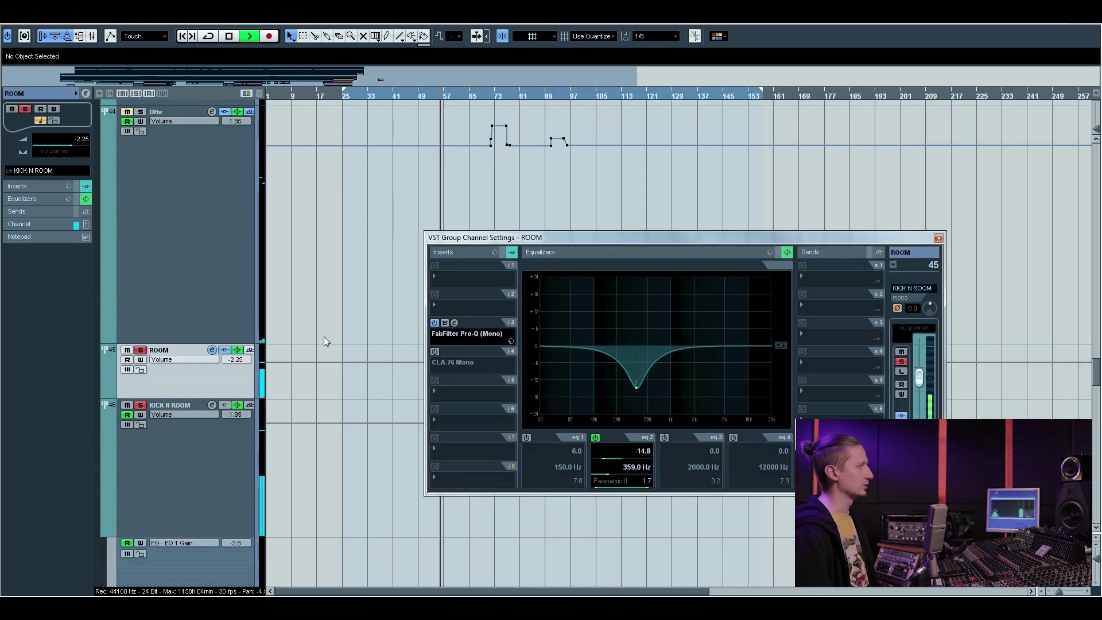
Inspect the high-cut in the ROOM's FabFilter Pro-Q (Mono) insert and the channel equalizer's band 2 dip while auditioning it
{"action": "left_click", "coordinate": [454, 322]}
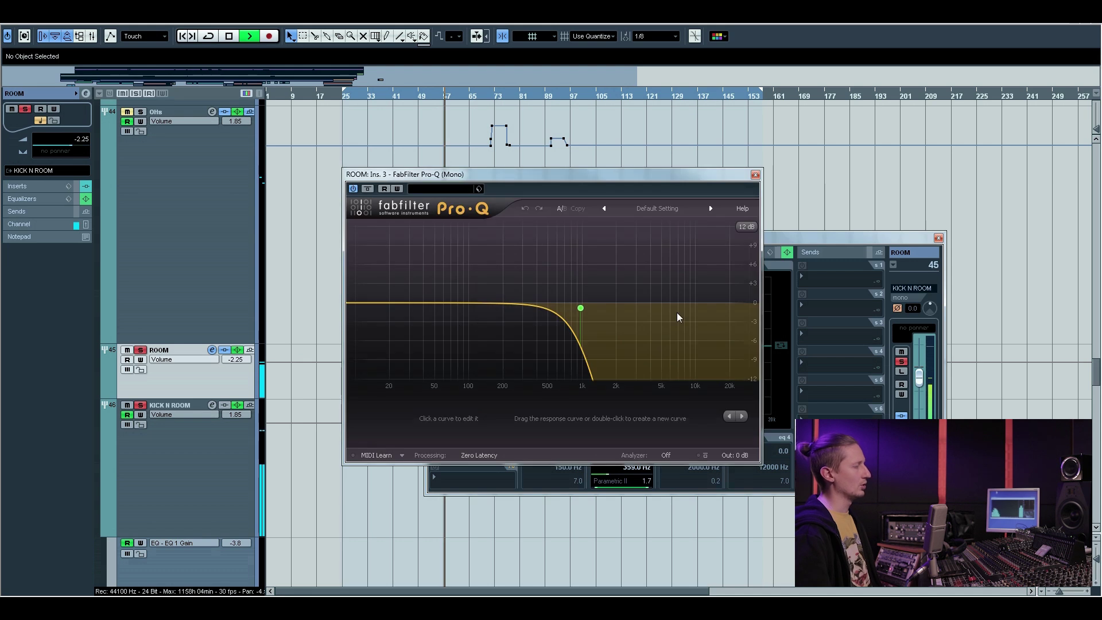
{"action": "left_click", "coordinate": [756, 175]}
{"action": "mouse_move", "coordinate": [635, 384]}
{"action": "left_mouse_down"}
{"action": "mouse_move", "coordinate": [597, 385]}
{"action": "mouse_move", "coordinate": [636, 391]}
{"action": "left_mouse_up"}
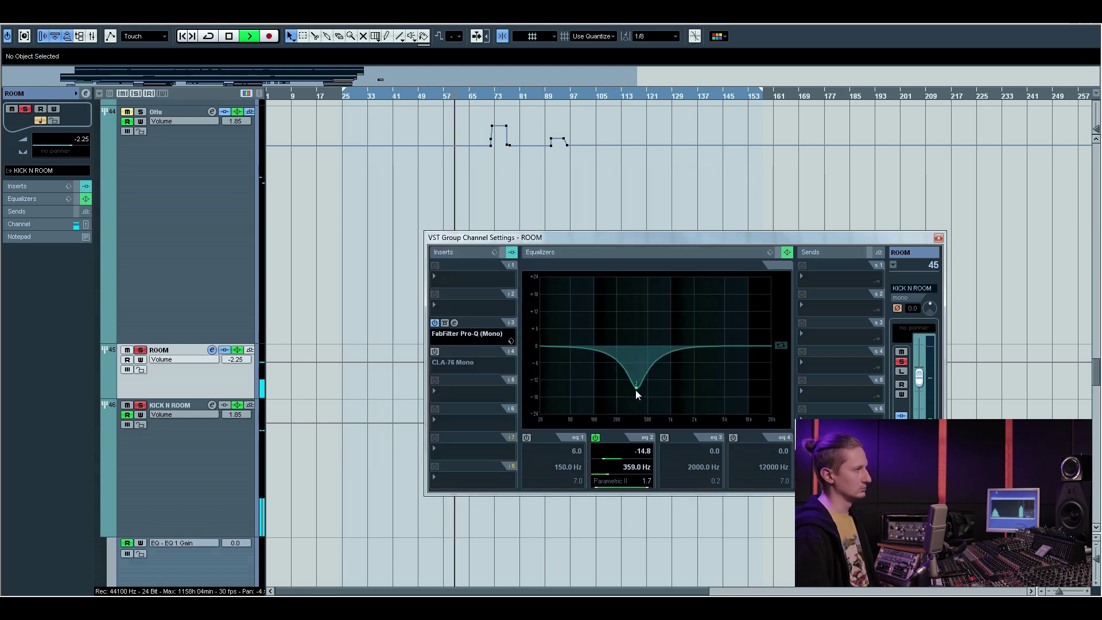
{"action": "key", "text": "space"}
{"action": "key", "text": "Escape"}
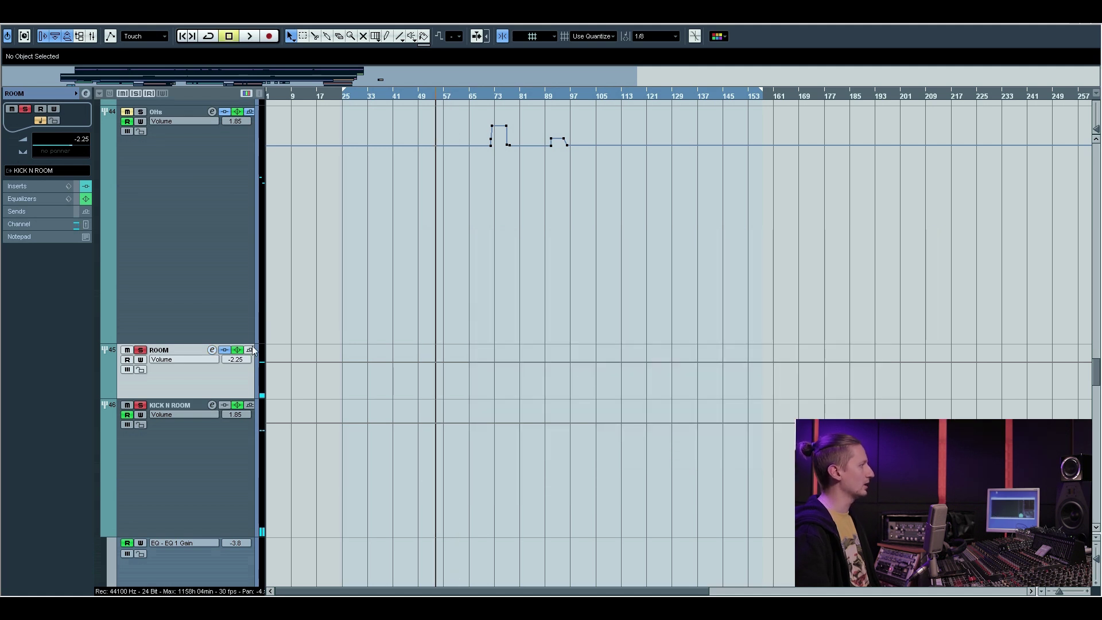
Review the ROOM channel settings again and examine the low-shelf equalizer band on the KICK N ROOM group
{"action": "left_click", "coordinate": [212, 350]}
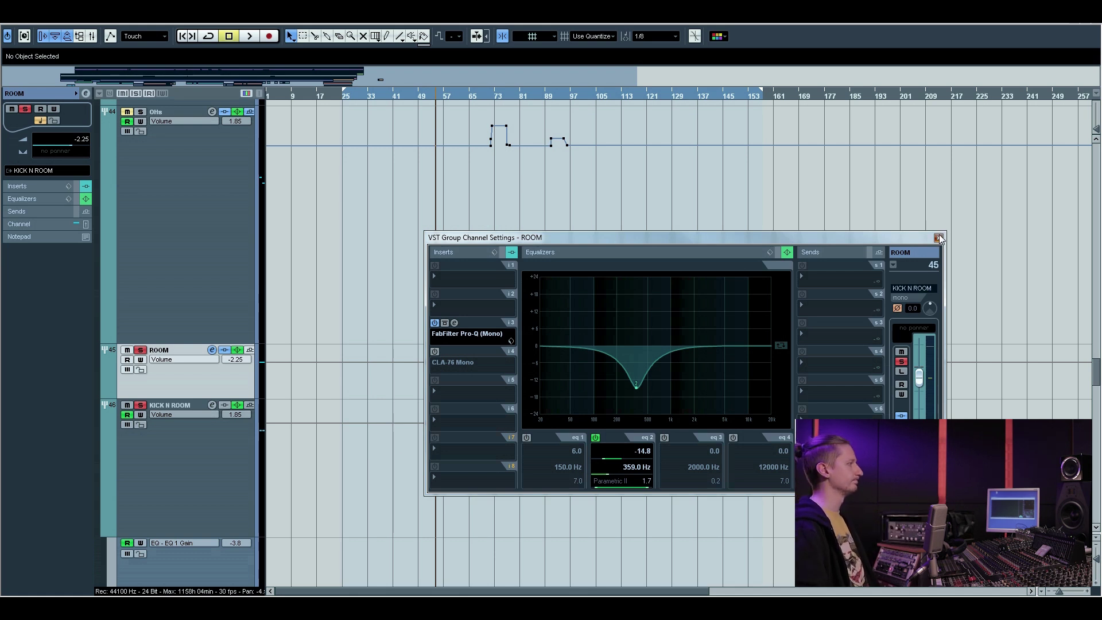
{"action": "left_click", "coordinate": [212, 350]}
{"action": "left_click", "coordinate": [182, 461]}
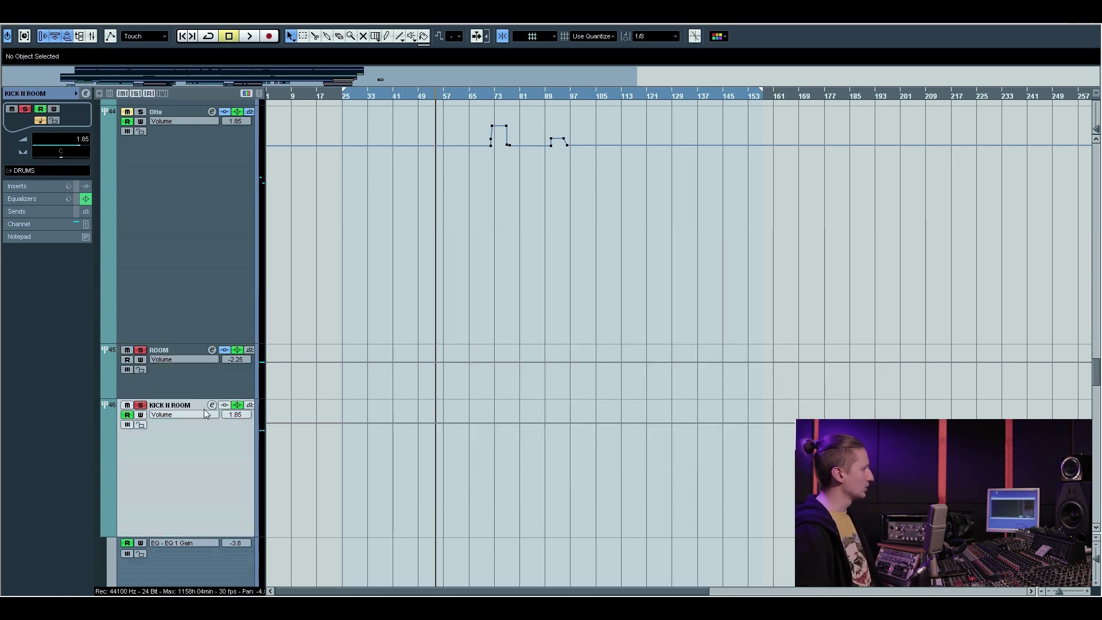
{"action": "left_click", "coordinate": [211, 406]}
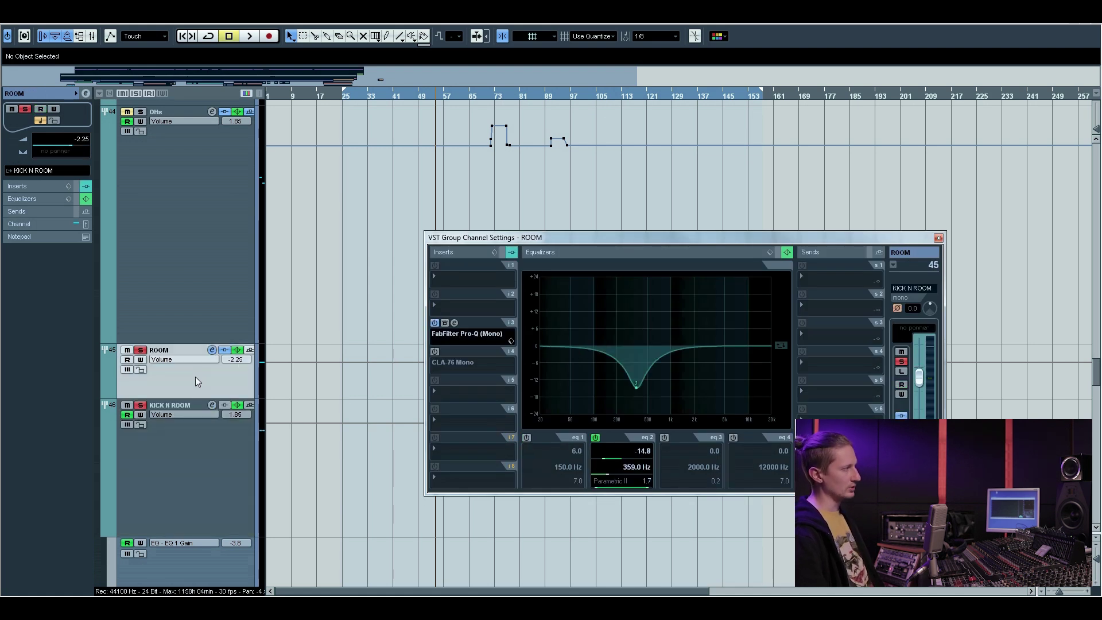
{"action": "left_click", "coordinate": [210, 436]}
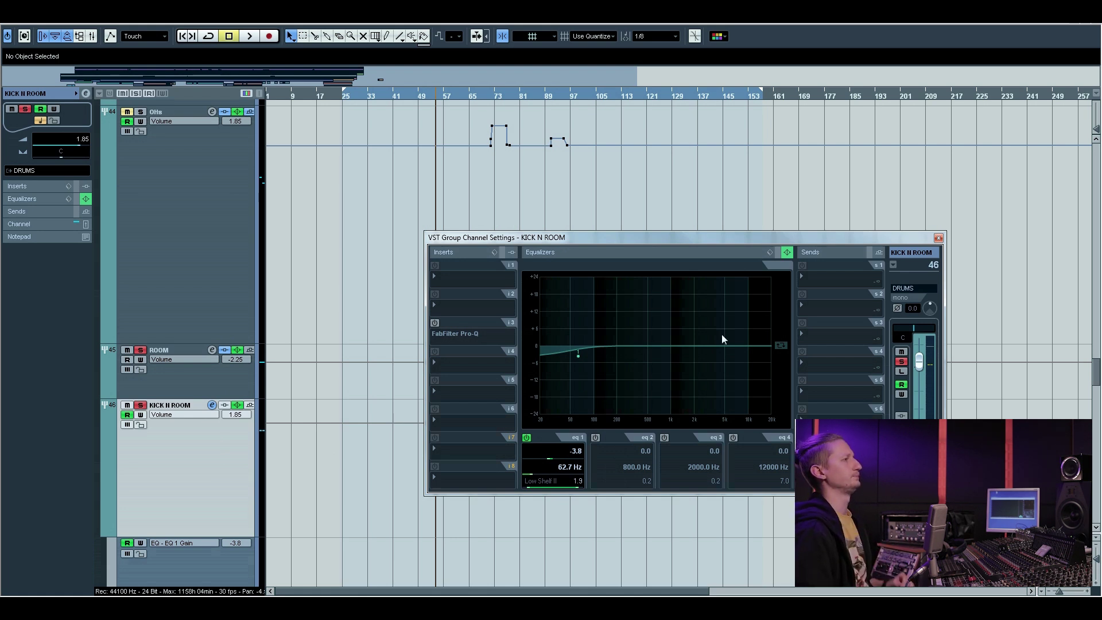
{"action": "left_click", "coordinate": [212, 405]}
Locate the DRUMS group and check its channel settings
{"action": "scroll", "coordinate": [256, 401], "scroll_direction": "down", "scroll_amount": 10}
{"action": "left_click", "coordinate": [184, 264]}
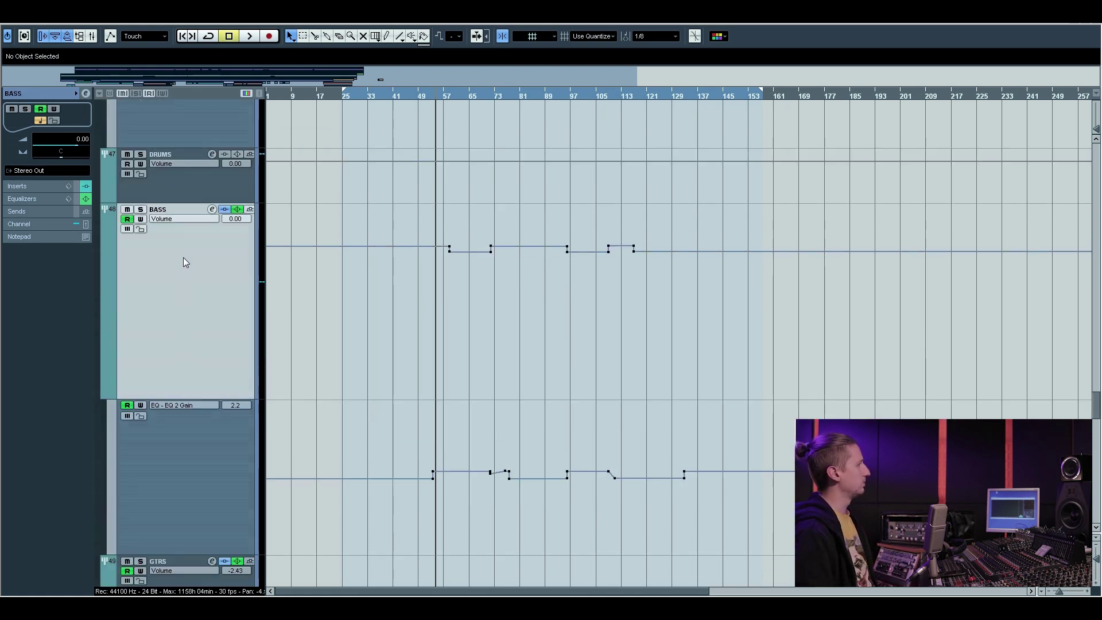
{"action": "left_click", "coordinate": [212, 155]}
{"action": "left_click", "coordinate": [211, 155]}
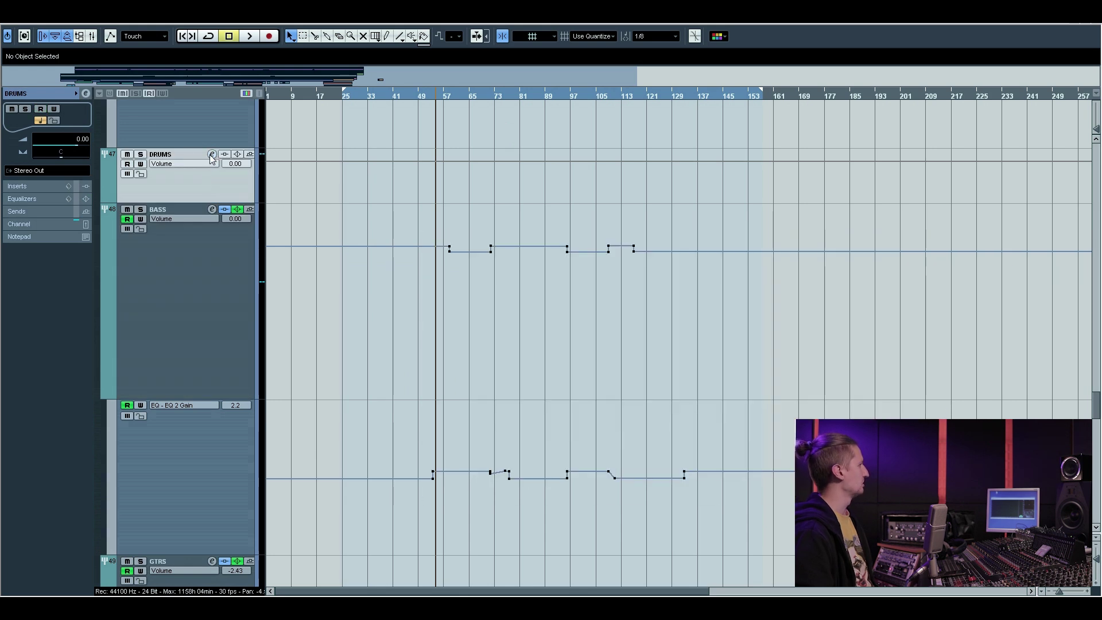
Increase the height of the DRUMS group track in the track list
{"action": "left_click", "coordinate": [207, 282]}
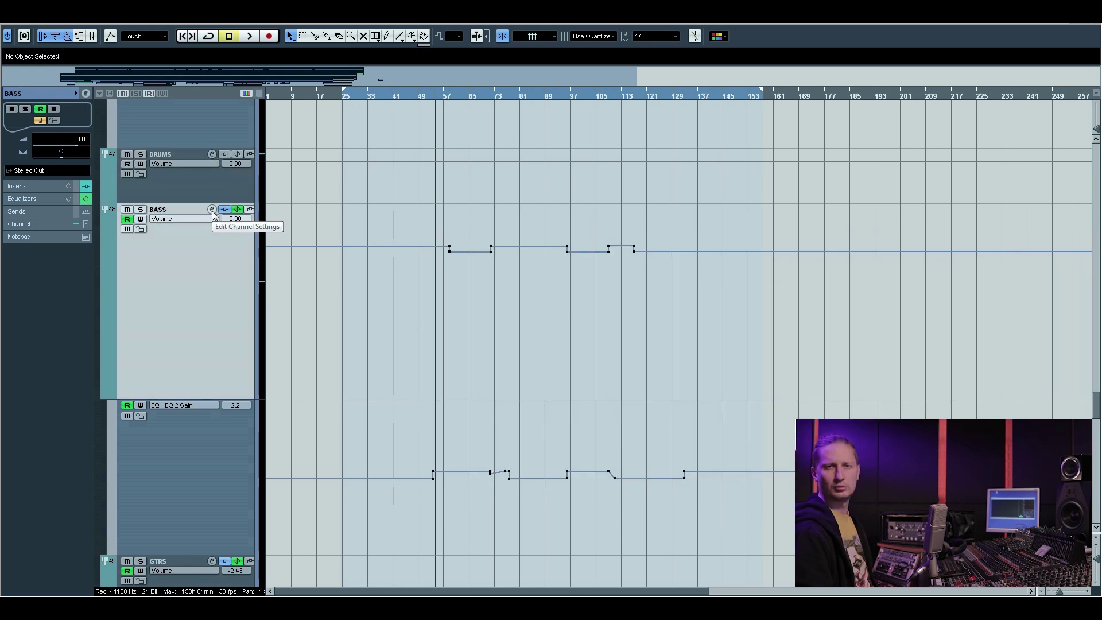
{"action": "left_click", "coordinate": [216, 188]}
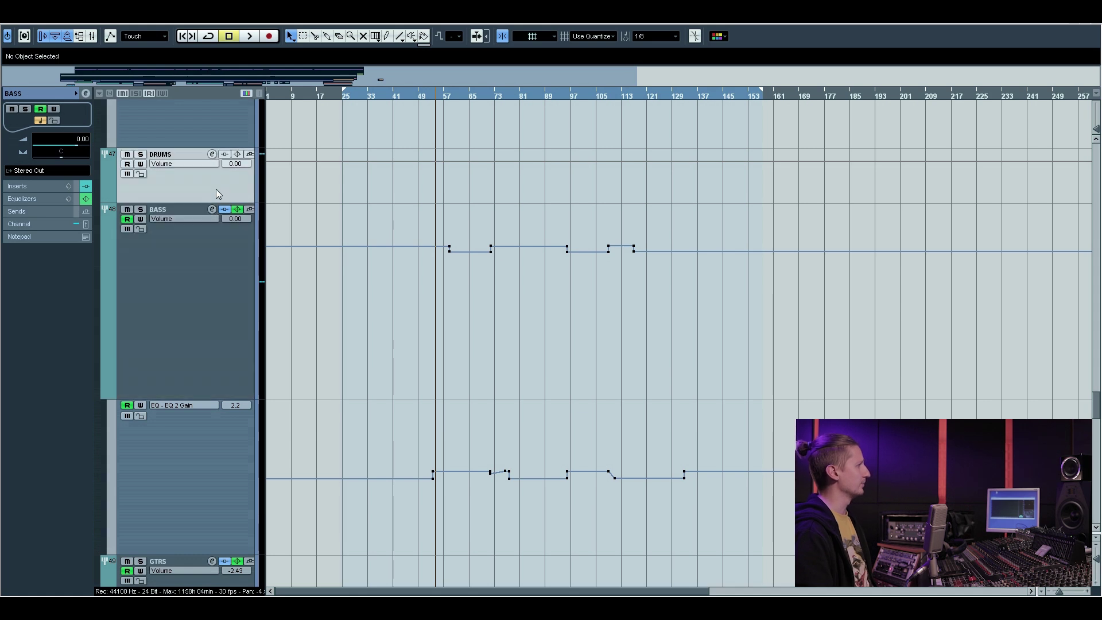
{"action": "left_click_drag", "start_coordinate": [216, 202], "coordinate": [229, 333]}
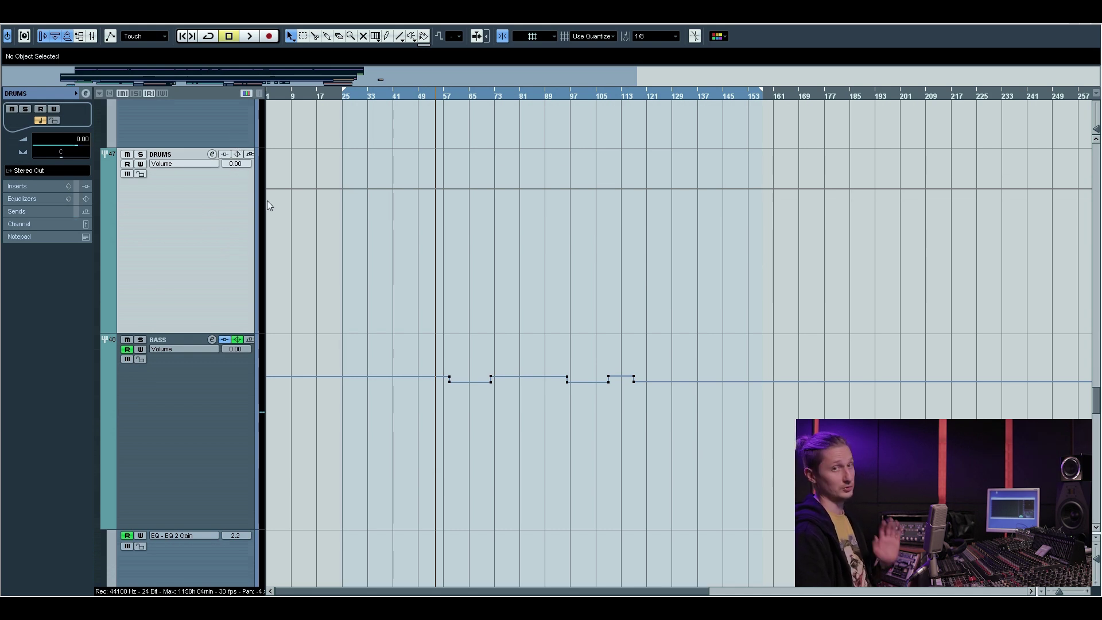
Open the BASS group's channel settings, solo the group and start playback to audition it
{"action": "left_click", "coordinate": [184, 441]}
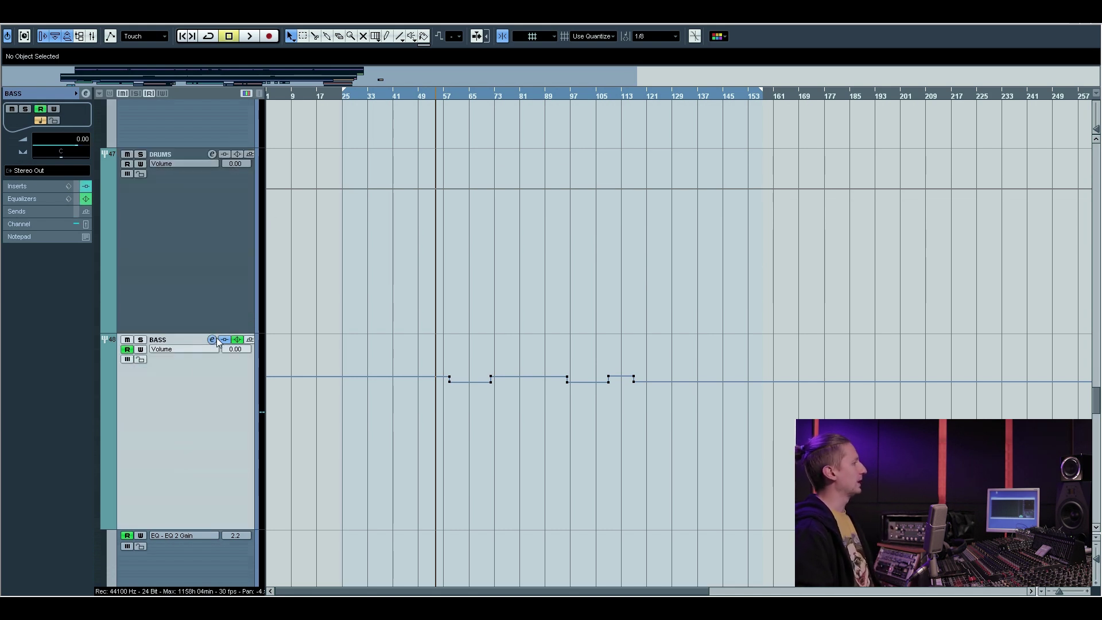
{"action": "left_click", "coordinate": [213, 340]}
{"action": "left_click", "coordinate": [140, 339]}
{"action": "key", "text": "space"}
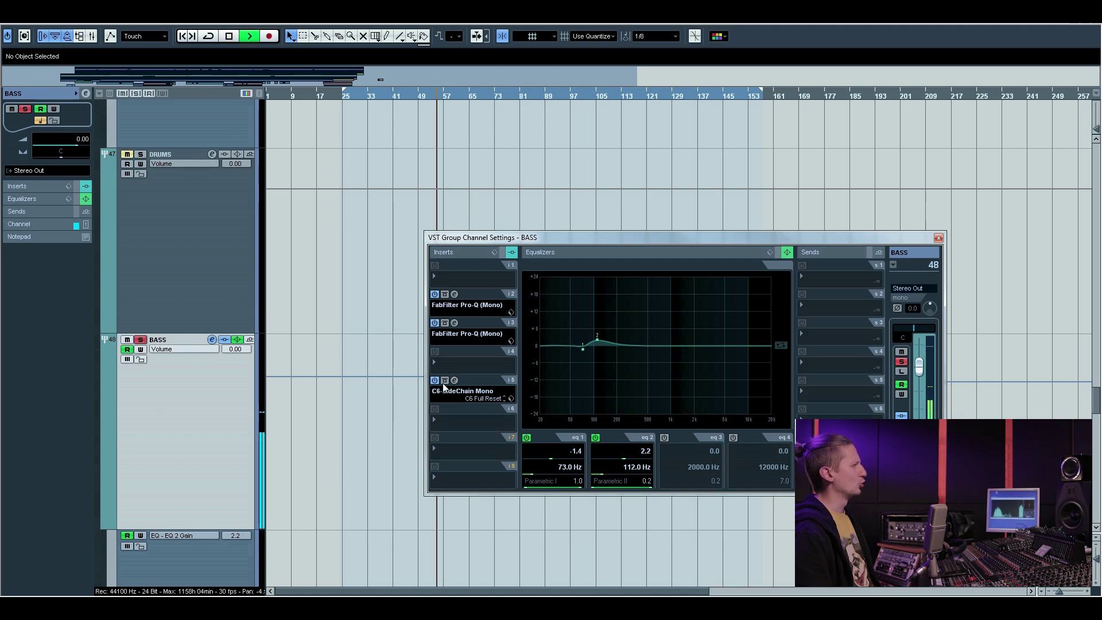
Inspect the low-cut band in the BASS group's insert 2 FabFilter Pro-Q (Mono), and audition the channel with that insert bypassed
{"action": "left_click", "coordinate": [452, 297]}
{"action": "key", "text": "space"}
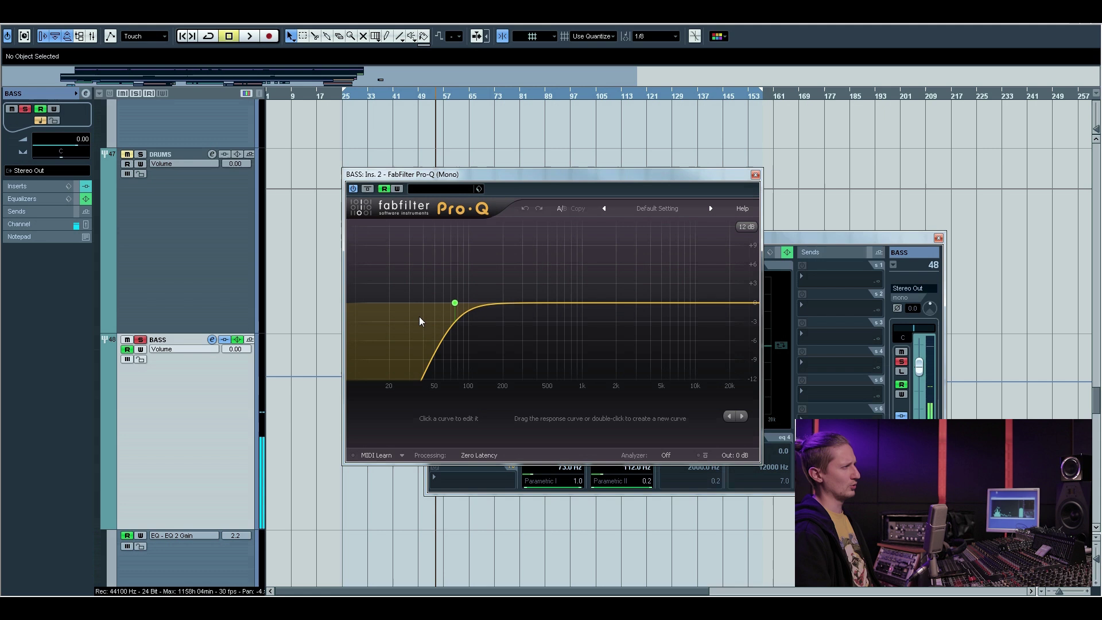
{"action": "left_click", "coordinate": [456, 305]}
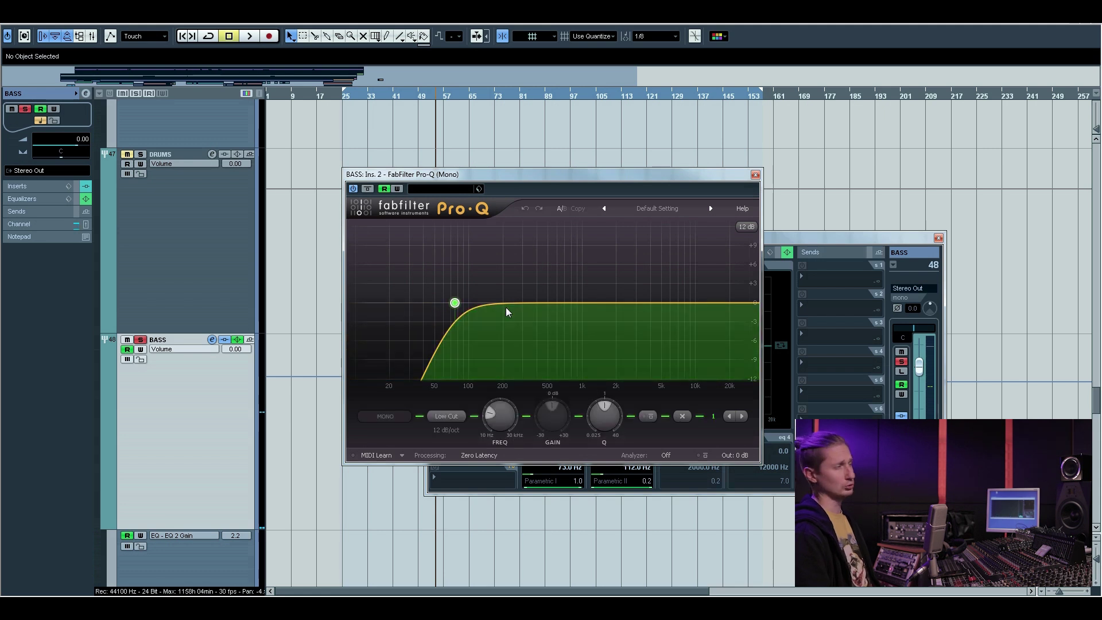
{"action": "left_click", "coordinate": [755, 175]}
{"action": "key", "text": "space"}
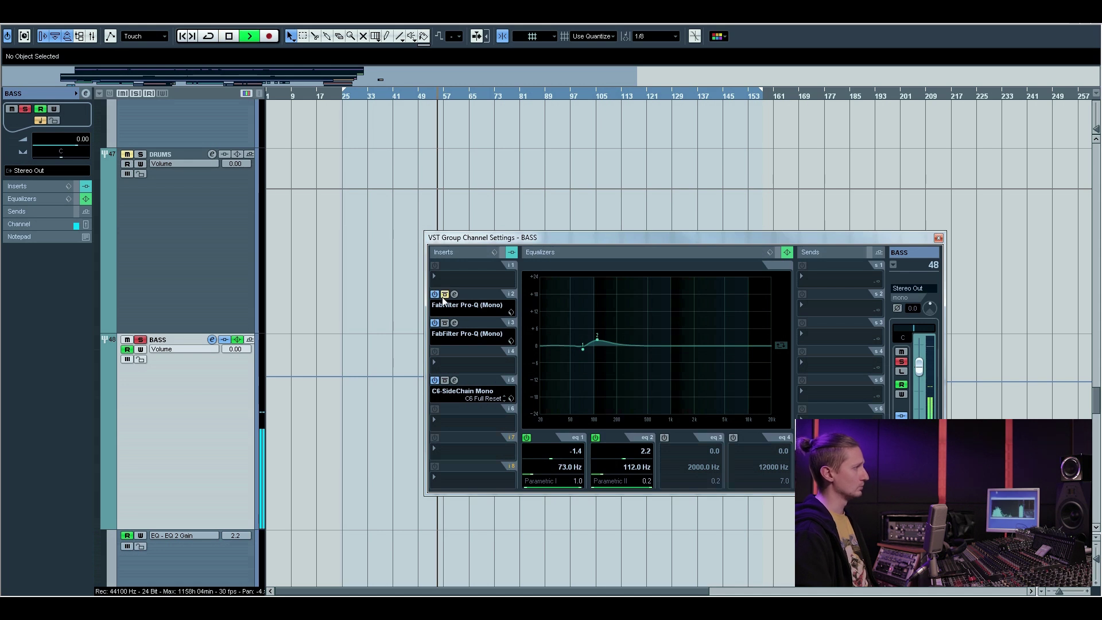
{"action": "key", "text": "space"}
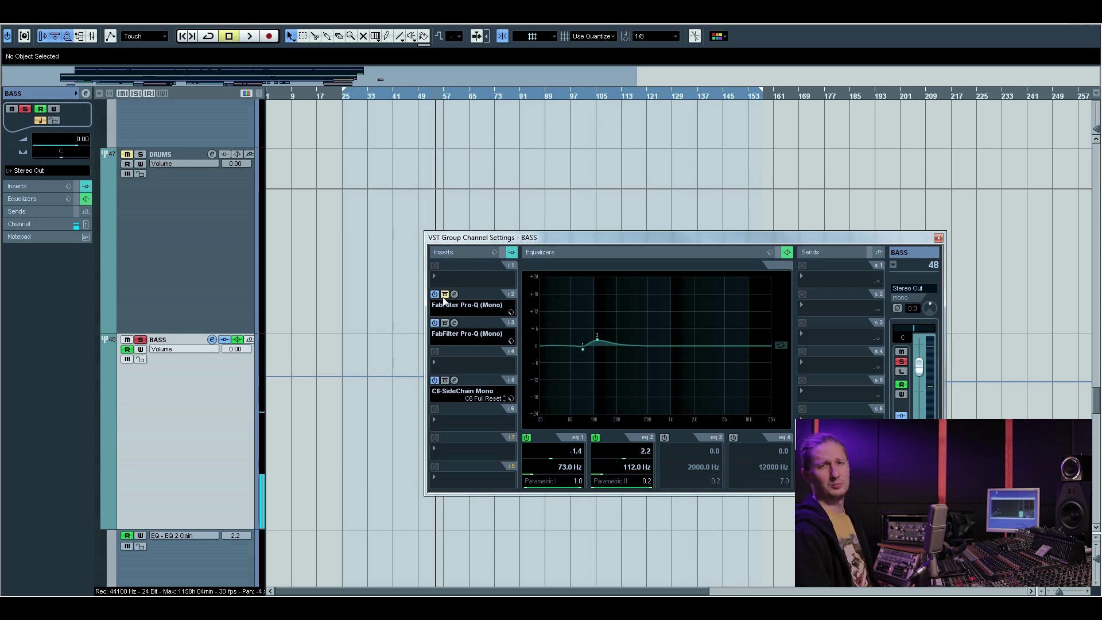
Inspect both bands of the BASS group's insert 3 FabFilter Pro-Q (Mono), and audition the channel with that insert bypassed
{"action": "left_click", "coordinate": [456, 322]}
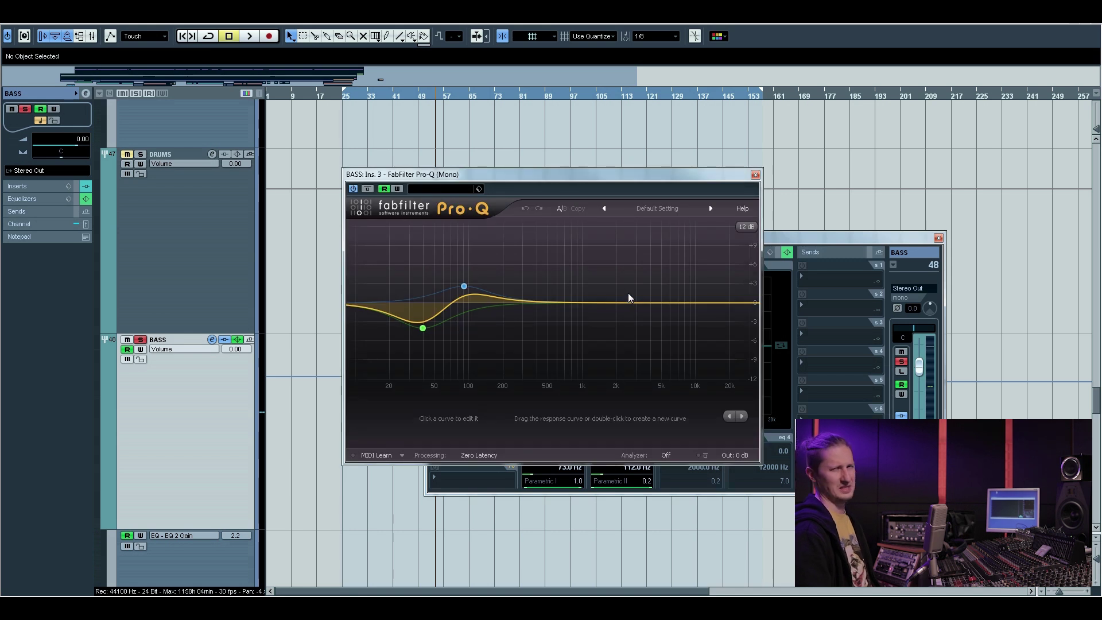
{"action": "key", "text": "space"}
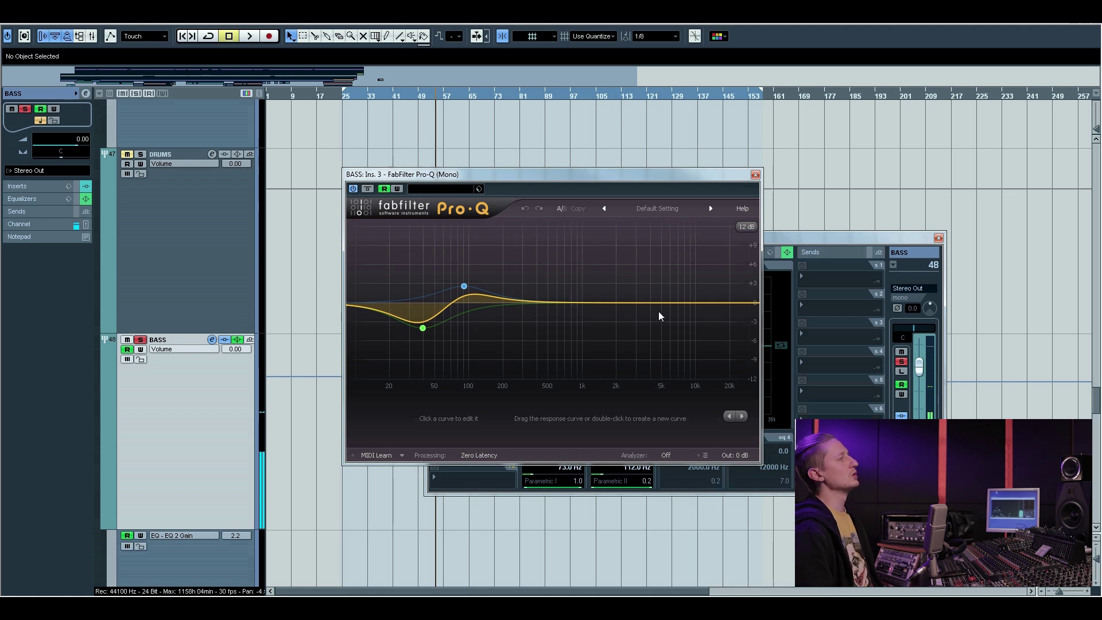
{"action": "mouse_move", "coordinate": [426, 334]}
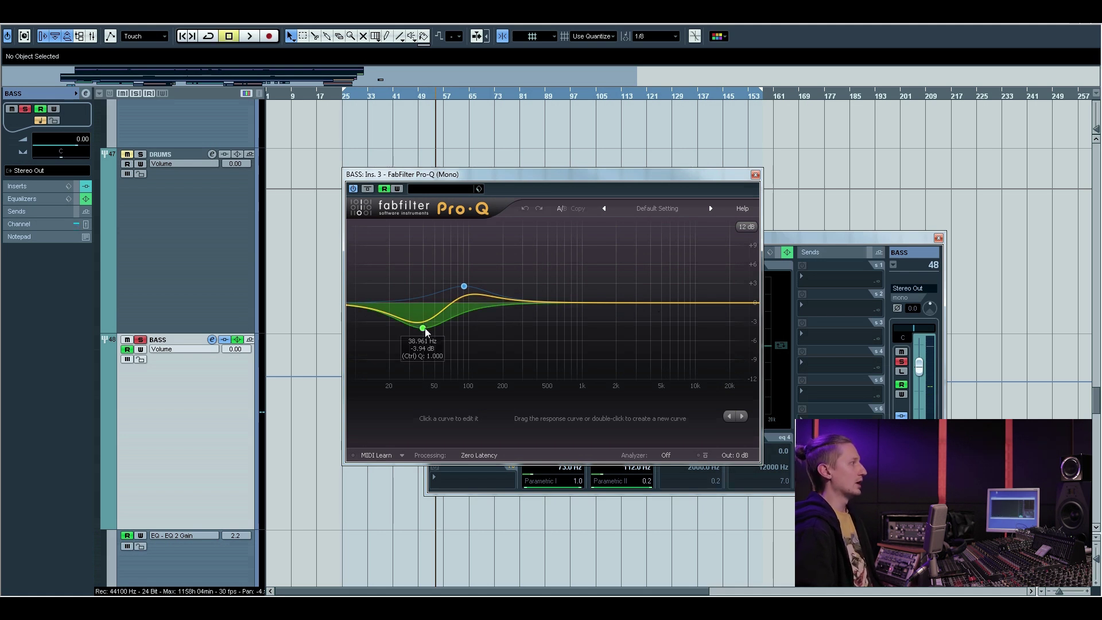
{"action": "mouse_move", "coordinate": [466, 285]}
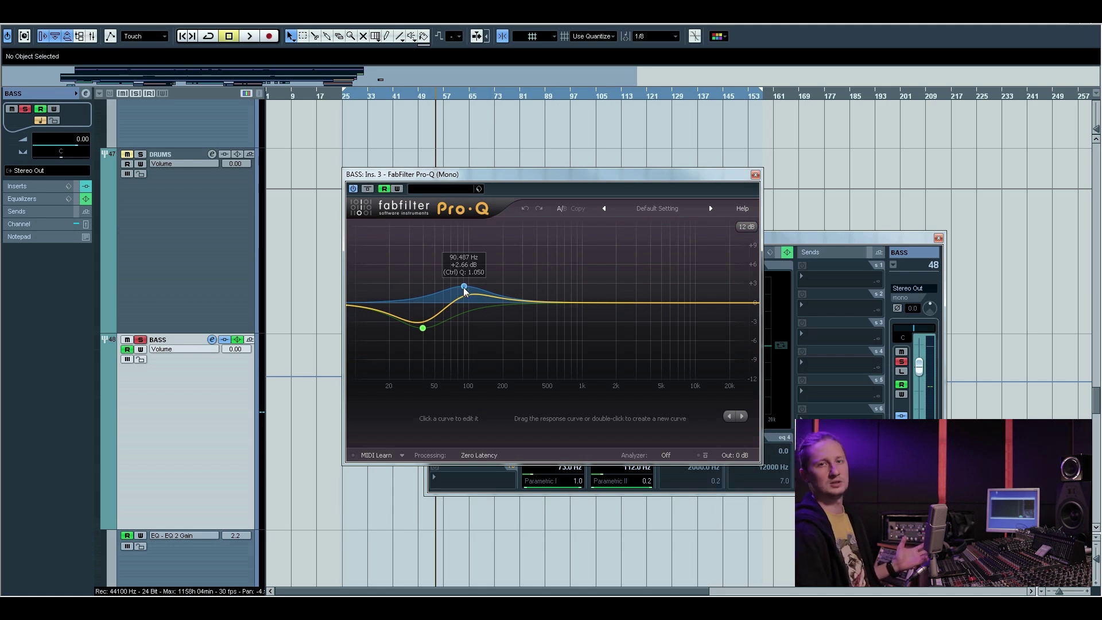
{"action": "left_click", "coordinate": [756, 174]}
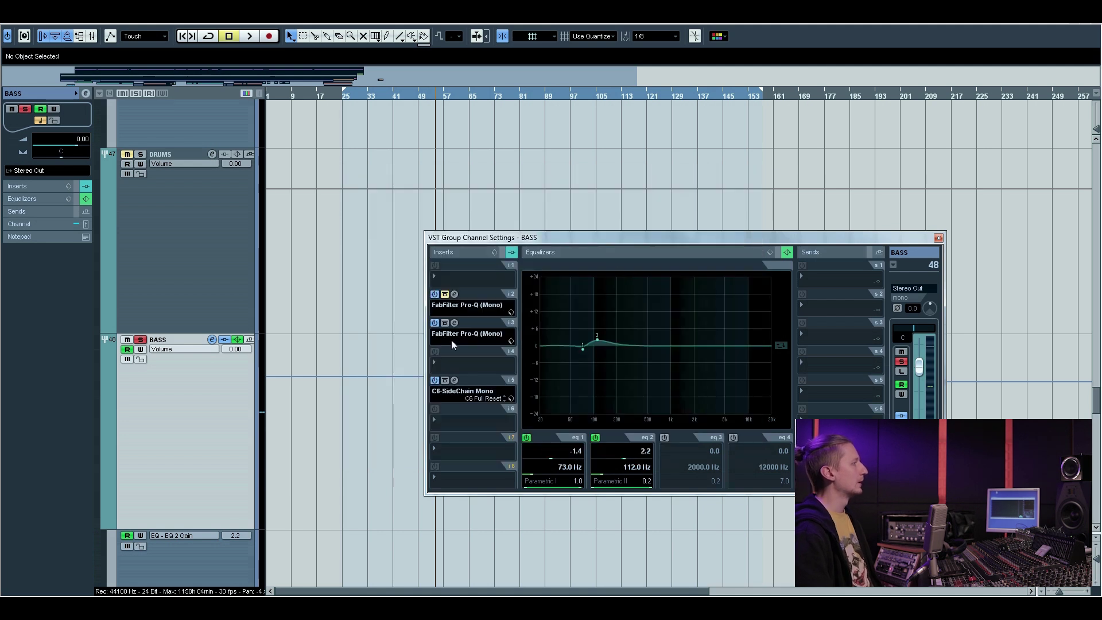
{"action": "key", "text": "space"}
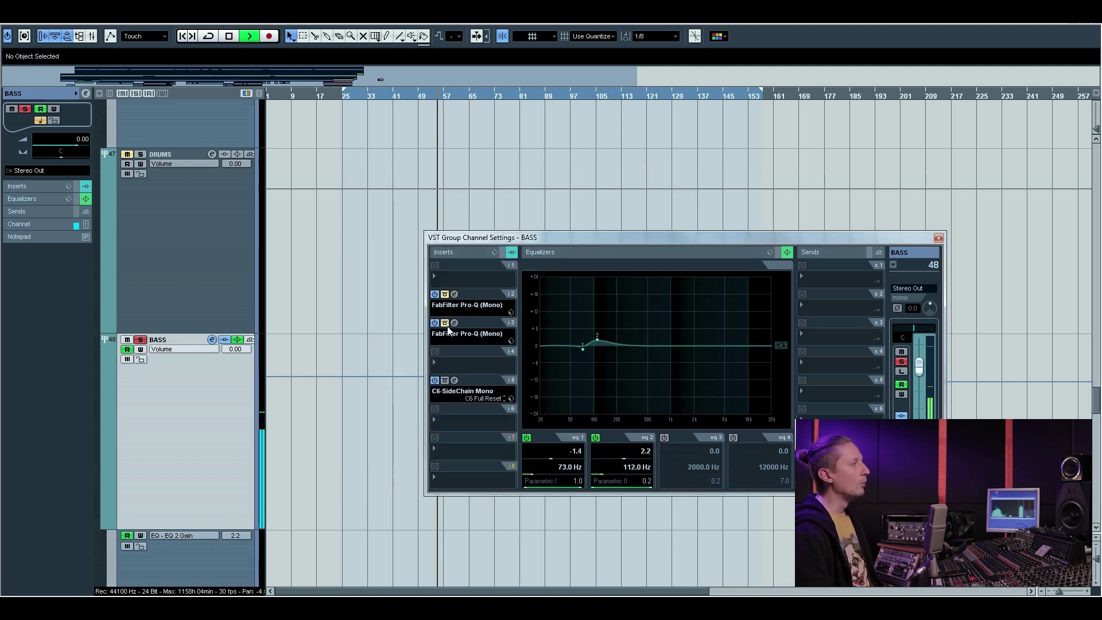
Open the BASS group's C6-SideChain Mono insert and audition its low-frequency ducking with the whole mix playing
{"action": "left_click", "coordinate": [446, 380]}
{"action": "key", "text": "space"}
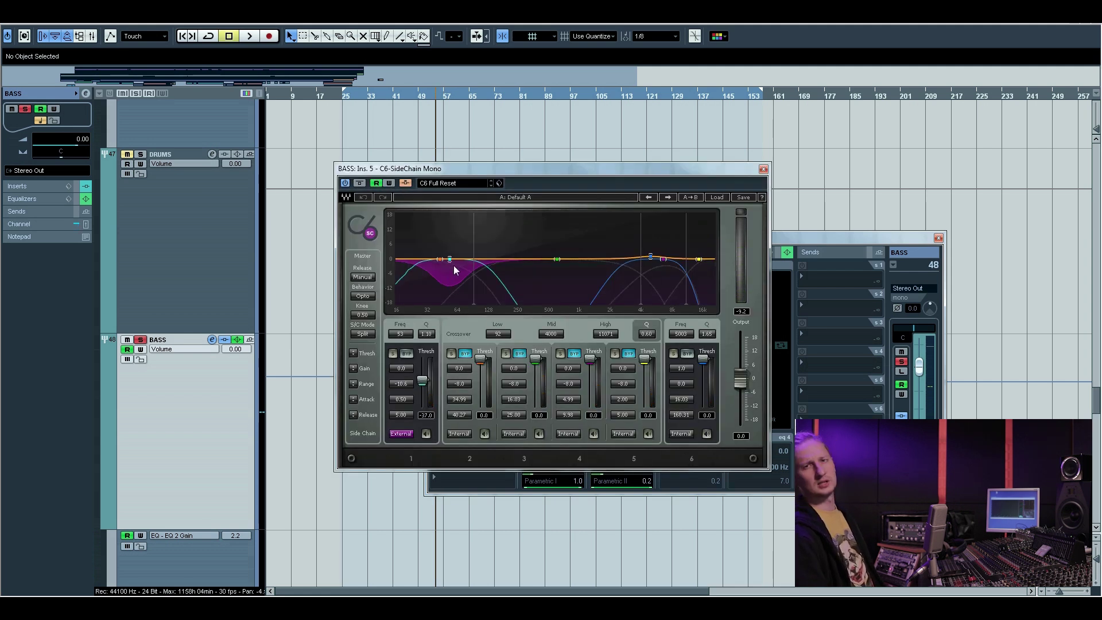
{"action": "left_click", "coordinate": [140, 339]}
{"action": "key", "text": "space"}
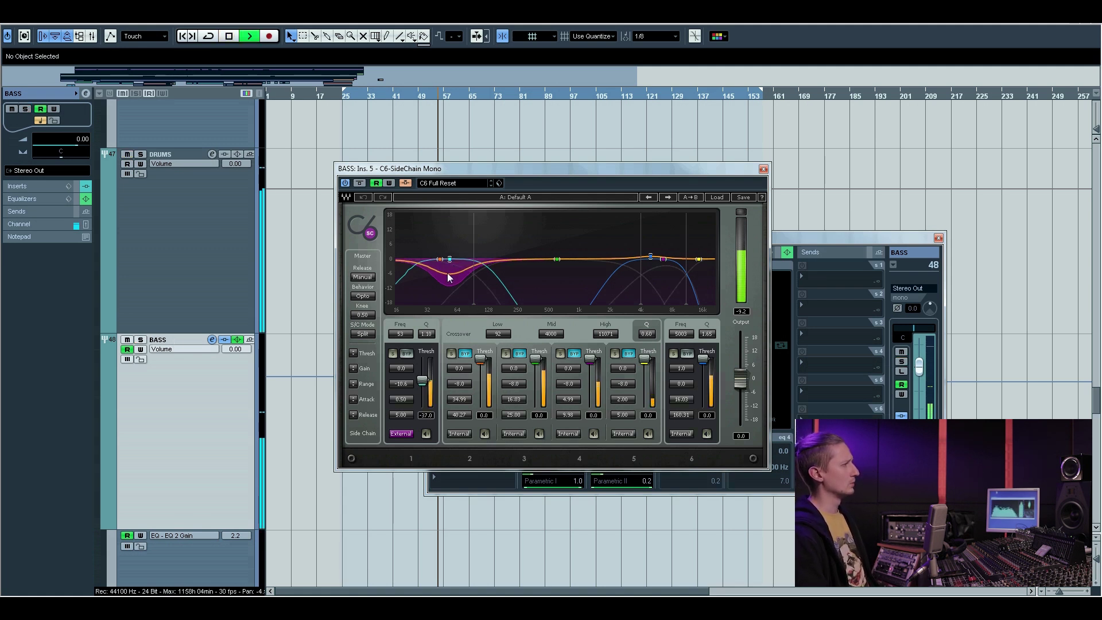
Compare the C6-SideChain's ducking with BASS soloed alone and with KICK soloed too, and close the plug-in and channel settings
{"action": "key", "text": "s"}
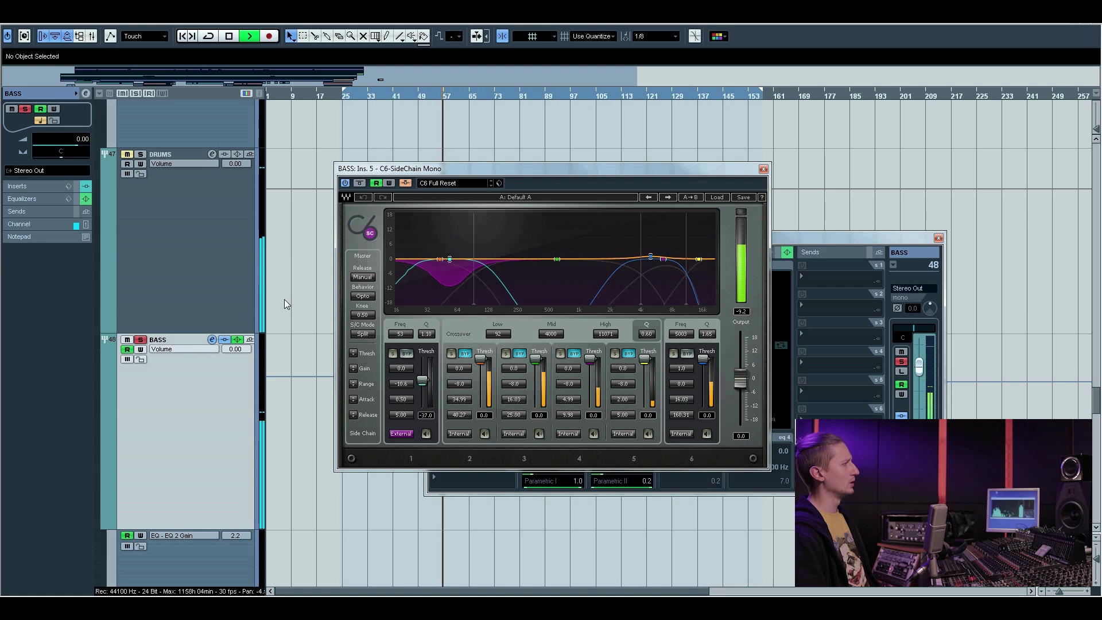
{"action": "scroll", "coordinate": [285, 301], "scroll_direction": "up", "scroll_amount": 8}
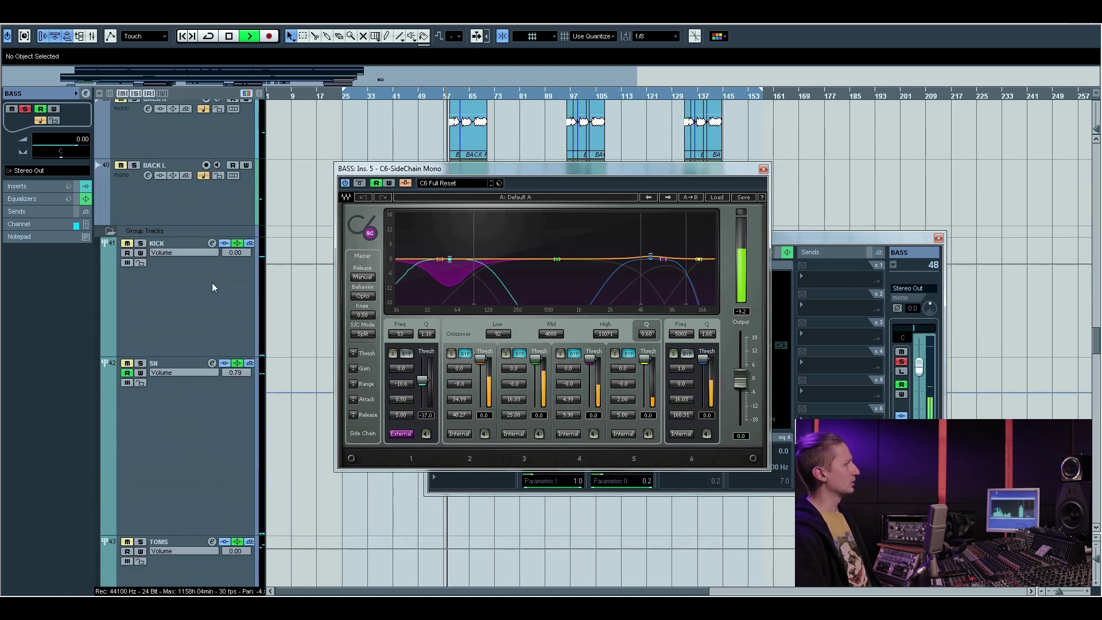
{"action": "key", "text": "space"}
{"action": "left_click", "coordinate": [140, 244]}
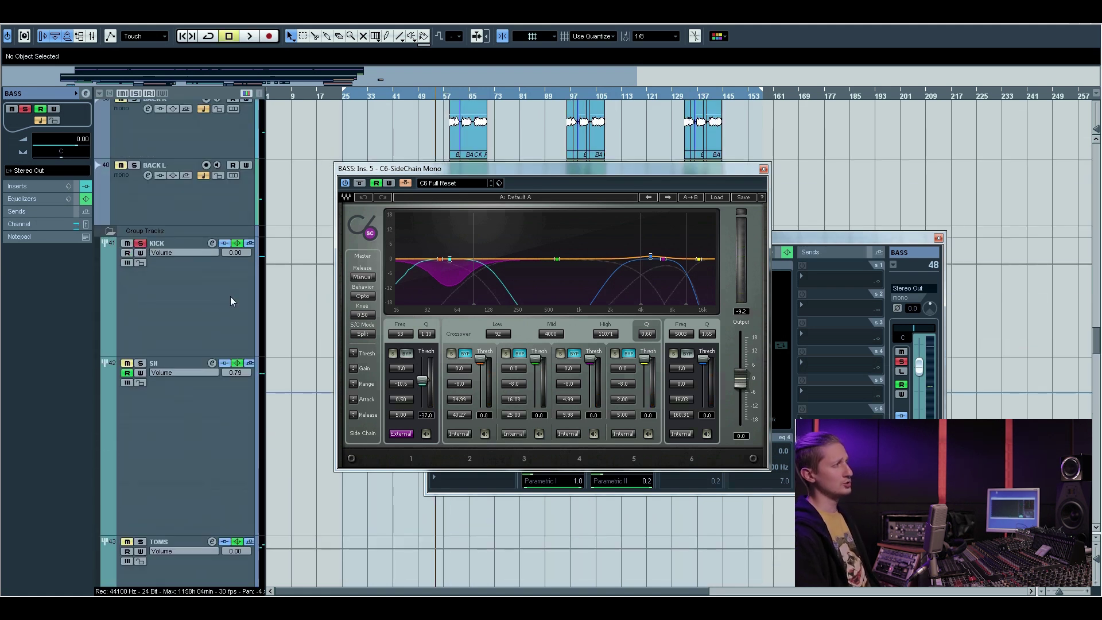
{"action": "key", "text": "space"}
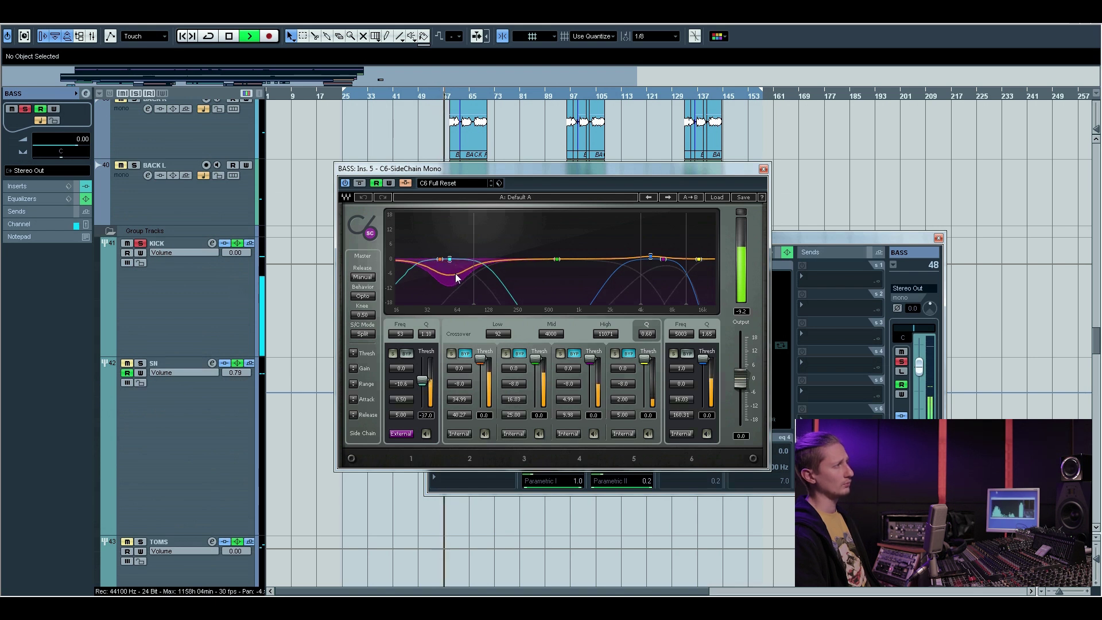
{"action": "key", "text": "space"}
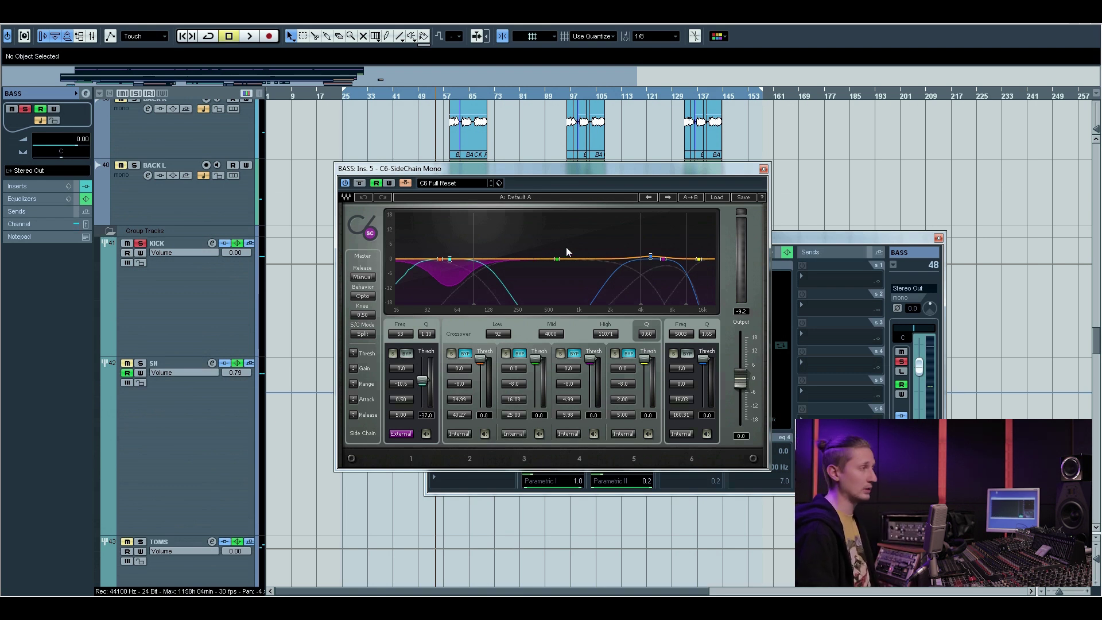
{"action": "left_click", "coordinate": [764, 169]}
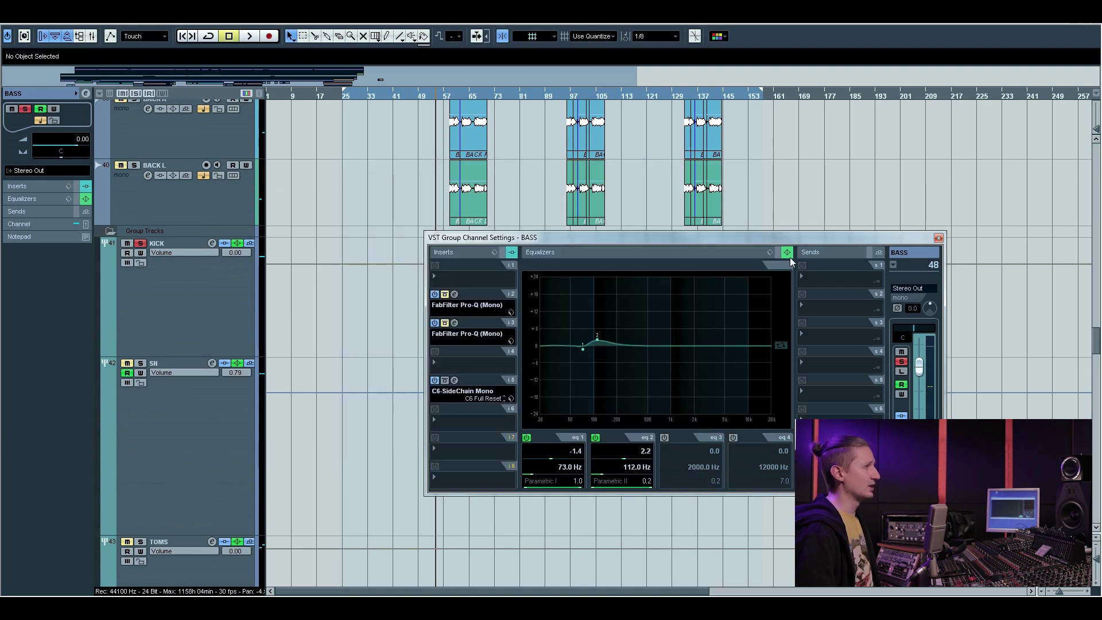
{"action": "left_click", "coordinate": [938, 238]}
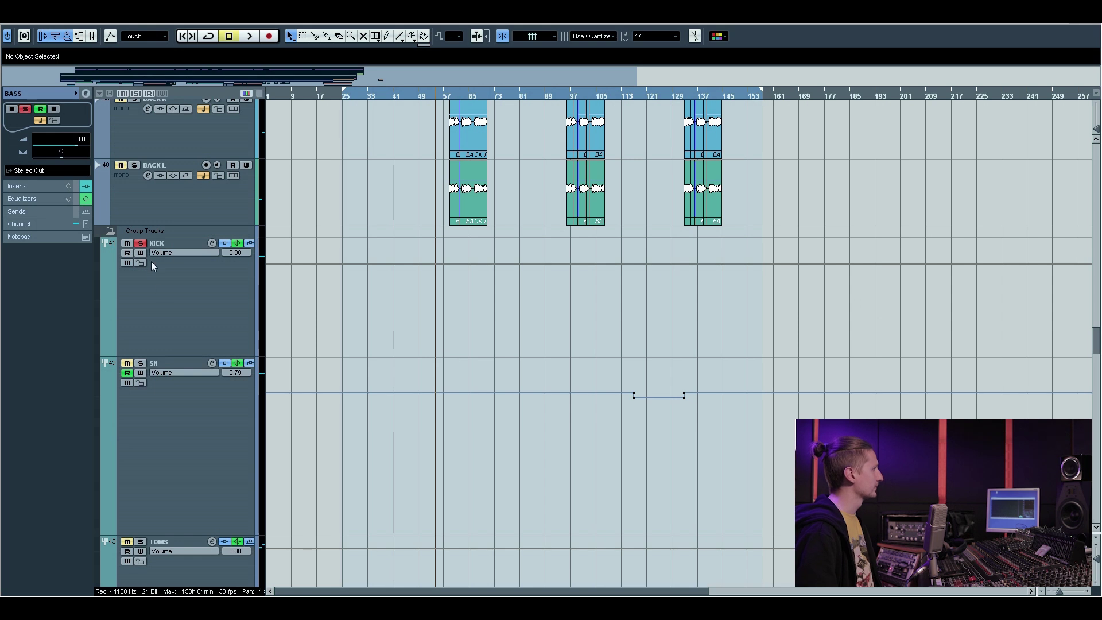
Clear the solos, review the BASS channel equalizer while auditioning the group soloed and in the full mix, and close its settings
{"action": "scroll", "coordinate": [319, 389], "scroll_direction": "down", "scroll_amount": 8}
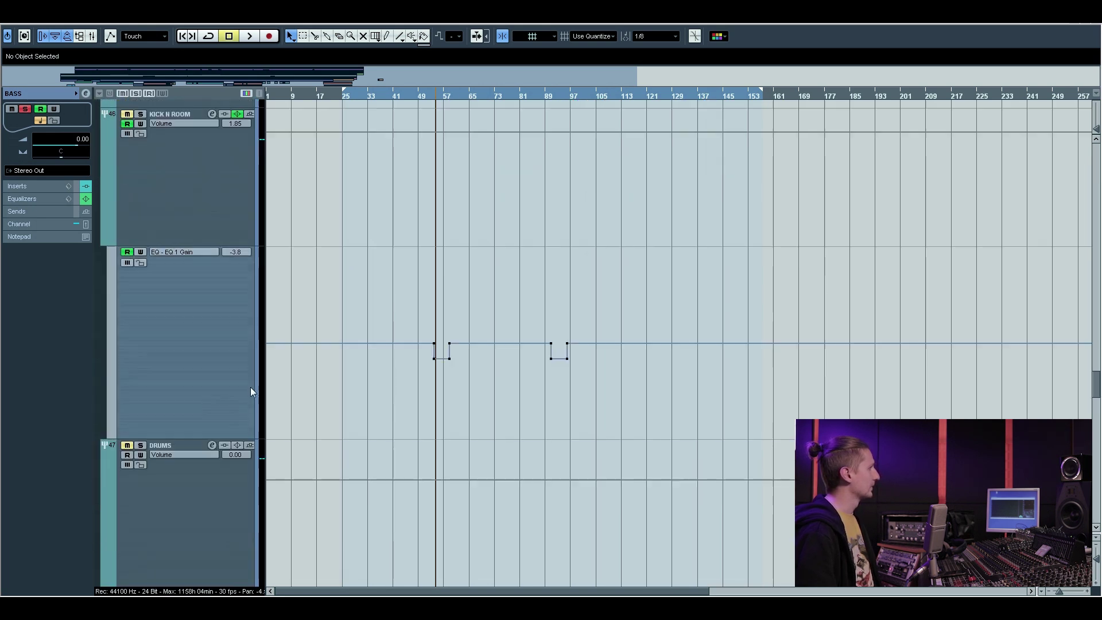
{"action": "scroll", "coordinate": [250, 388], "scroll_direction": "down", "scroll_amount": 5}
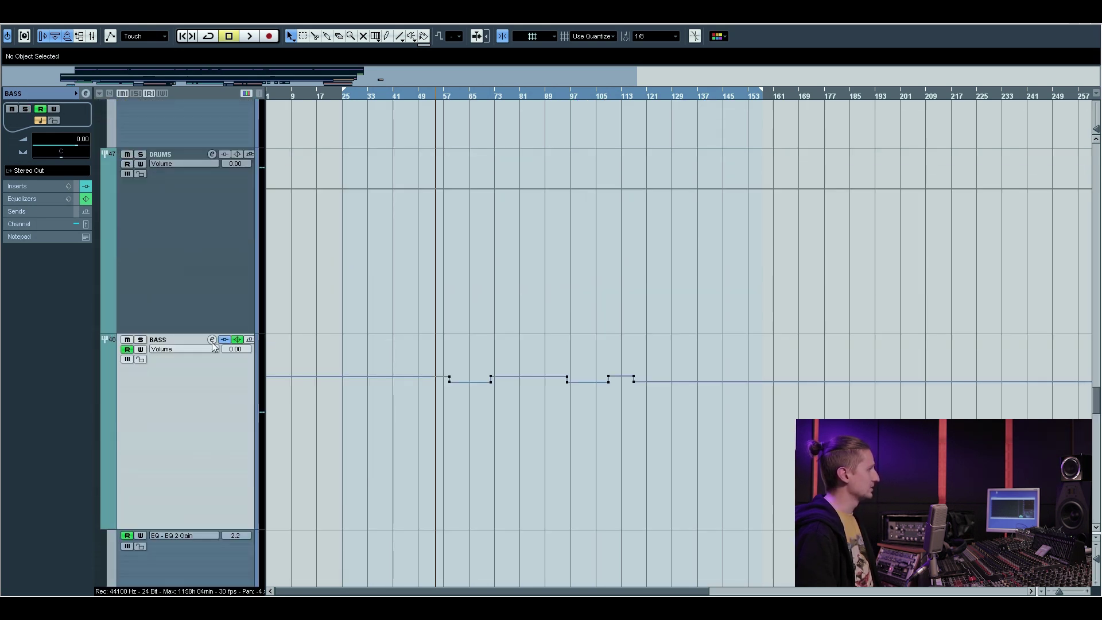
{"action": "left_click", "coordinate": [212, 340]}
{"action": "key", "text": "space"}
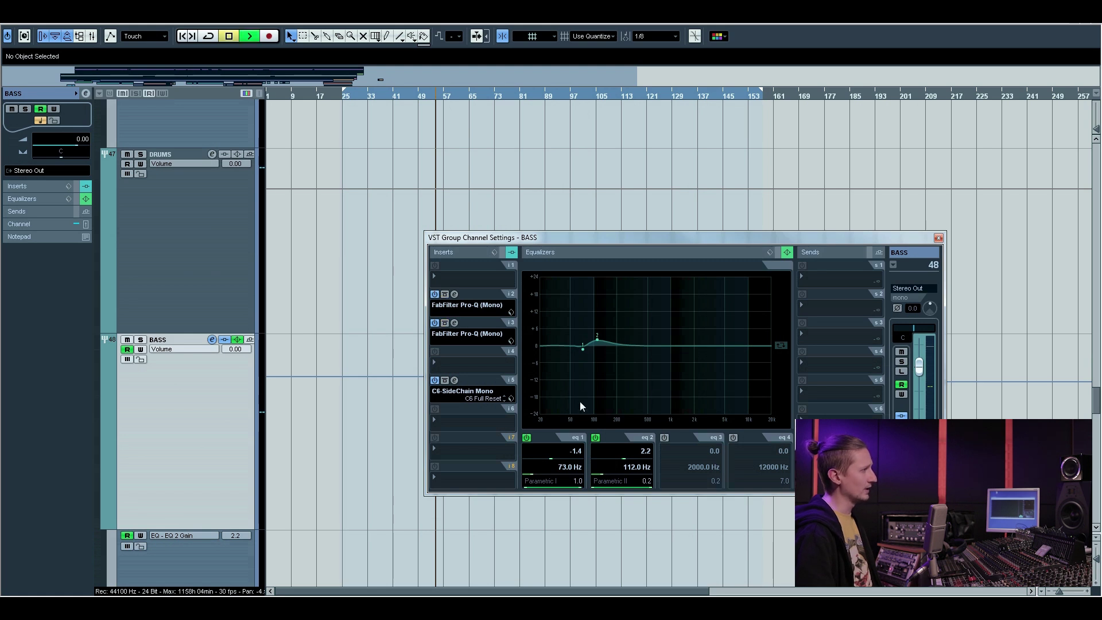
{"action": "key", "text": "s"}
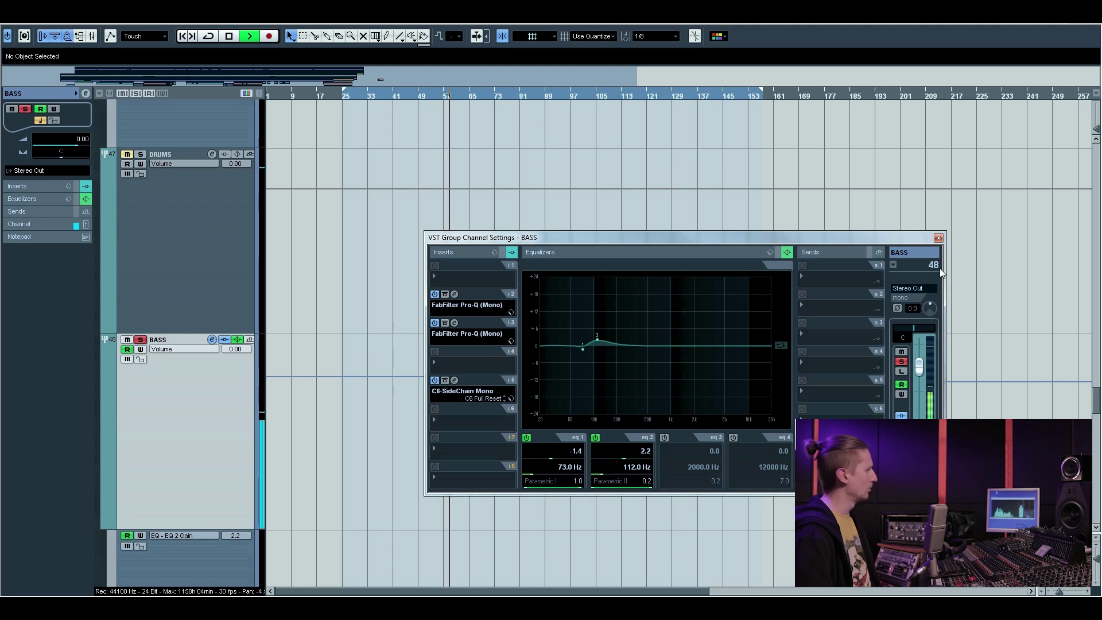
{"action": "key", "text": "s"}
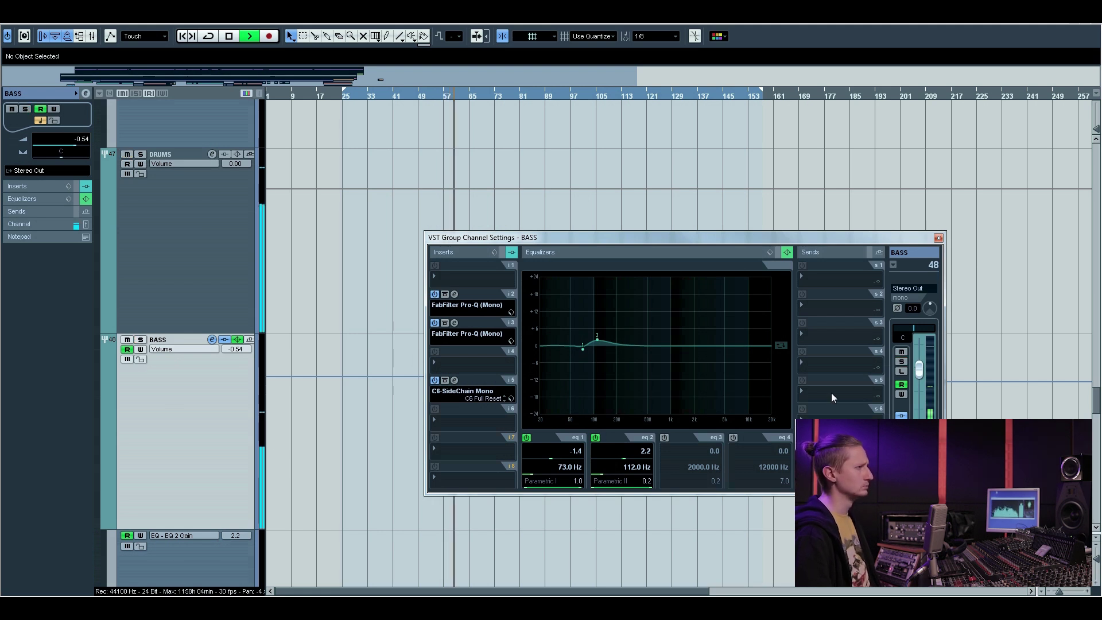
{"action": "left_click", "coordinate": [939, 238]}
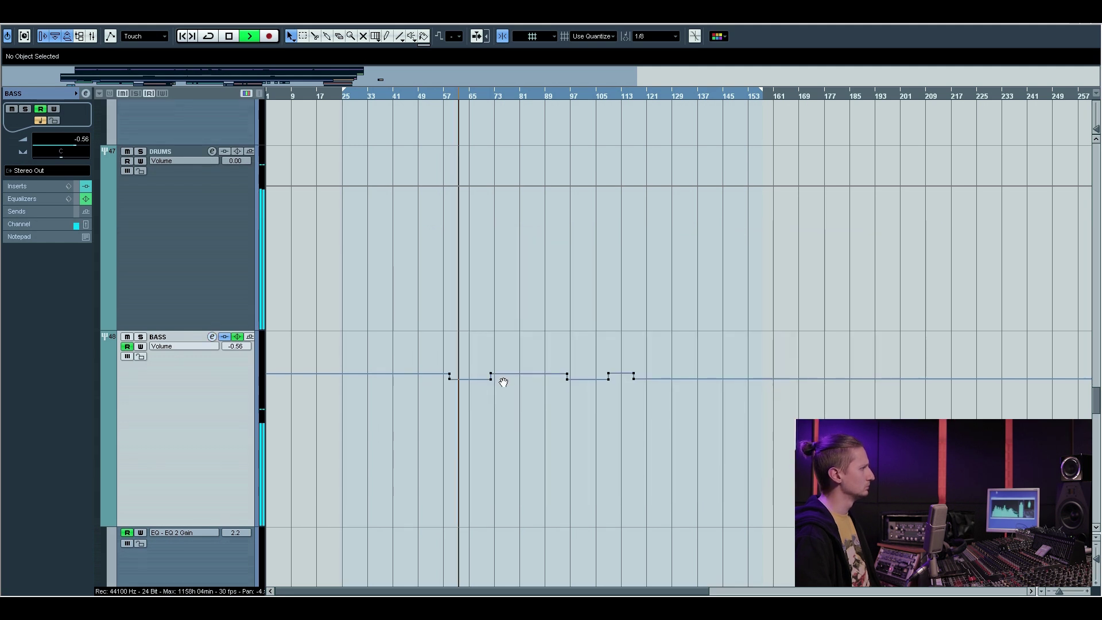
Locate the GTRS group, stop playback and open its channel settings
{"action": "scroll", "coordinate": [558, 286], "scroll_direction": "down", "scroll_amount": 5}
{"action": "scroll", "coordinate": [373, 382], "scroll_direction": "down", "scroll_amount": 3}
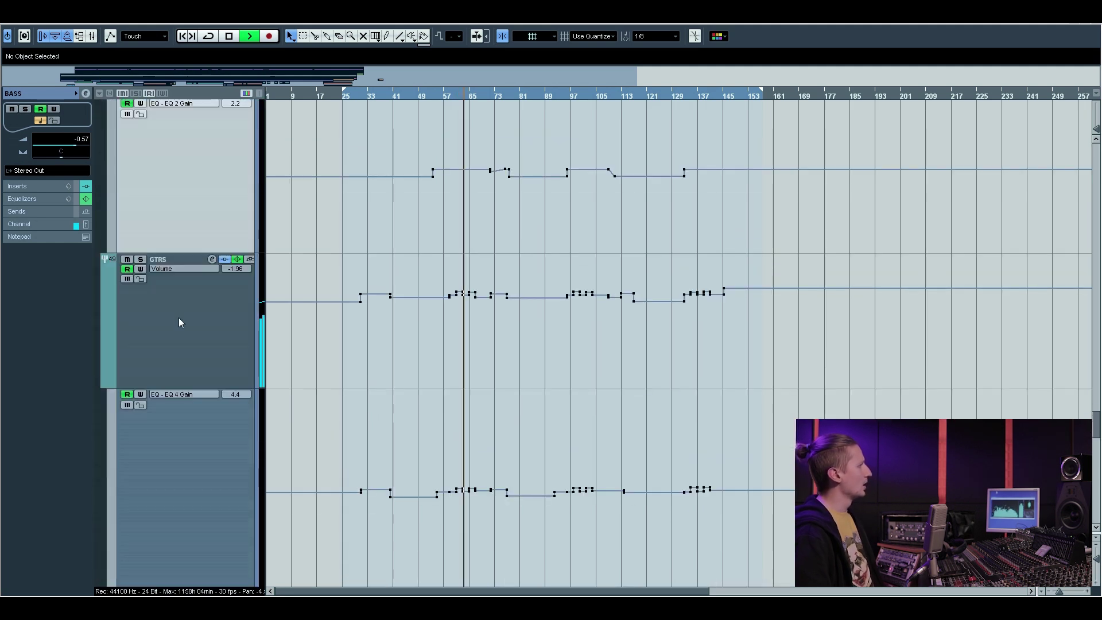
{"action": "key", "text": "space"}
{"action": "left_click", "coordinate": [206, 273]}
{"action": "left_click", "coordinate": [212, 259]}
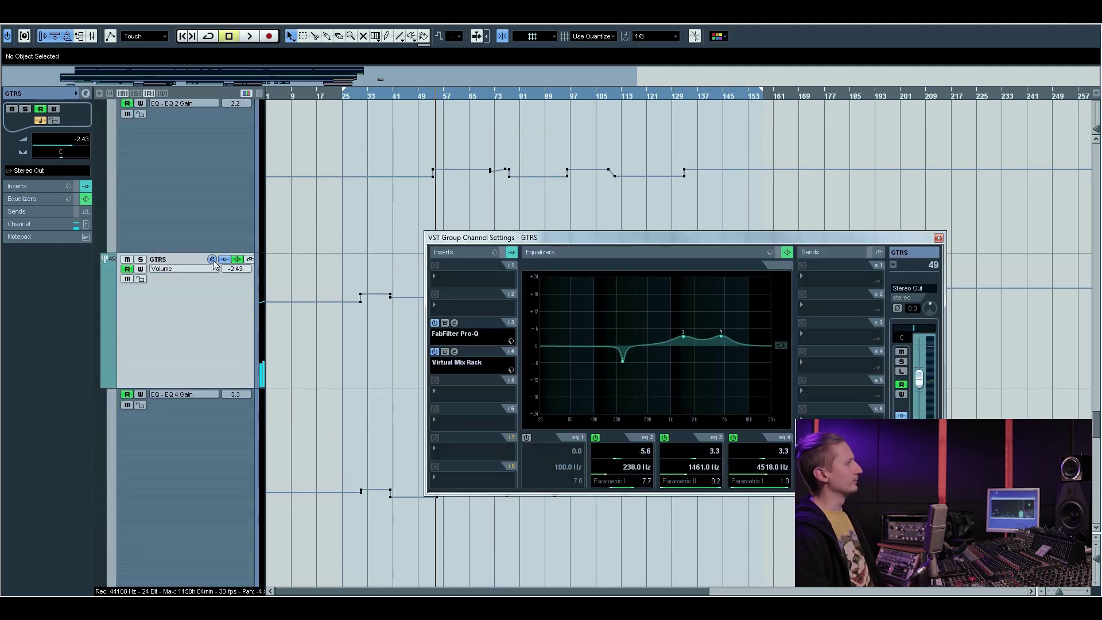
Inspect the low-cut and high-cut in the GTRS group's FabFilter Pro-Q insert, and audition the soloed group with the insert bypassed
{"action": "left_click", "coordinate": [454, 323]}
{"action": "mouse_move", "coordinate": [653, 297]}
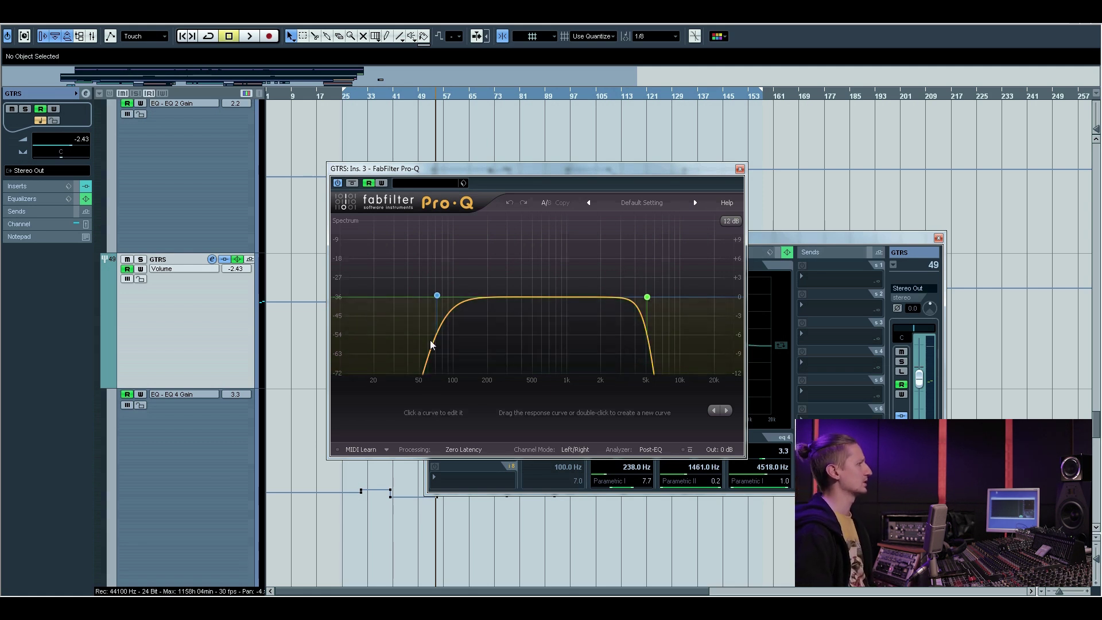
{"action": "mouse_move", "coordinate": [439, 295]}
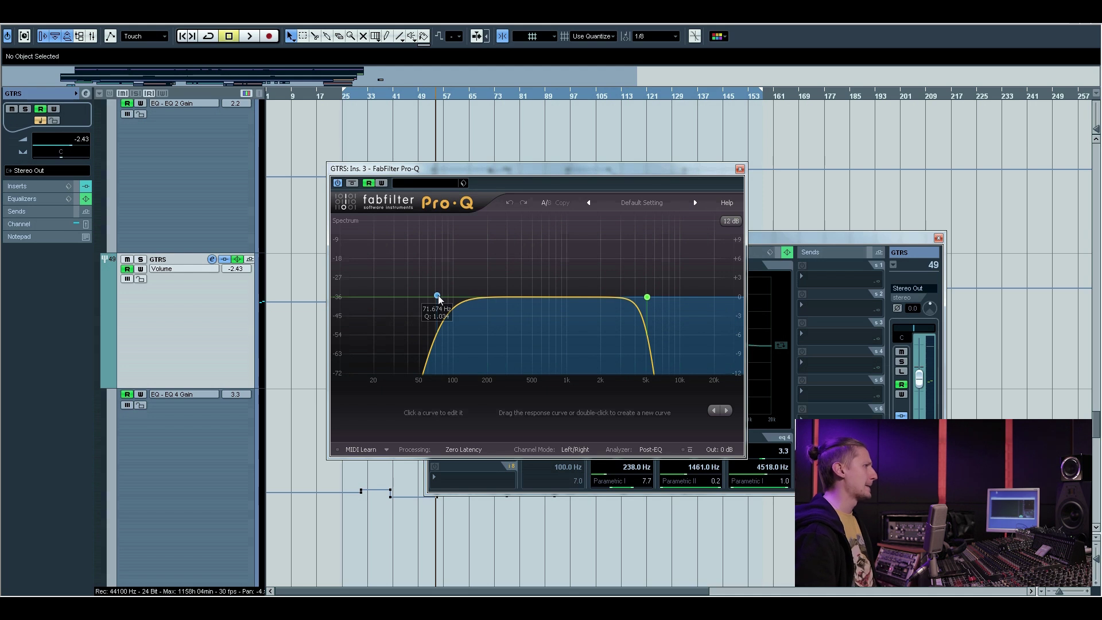
{"action": "key", "text": "space"}
{"action": "left_click", "coordinate": [140, 259]}
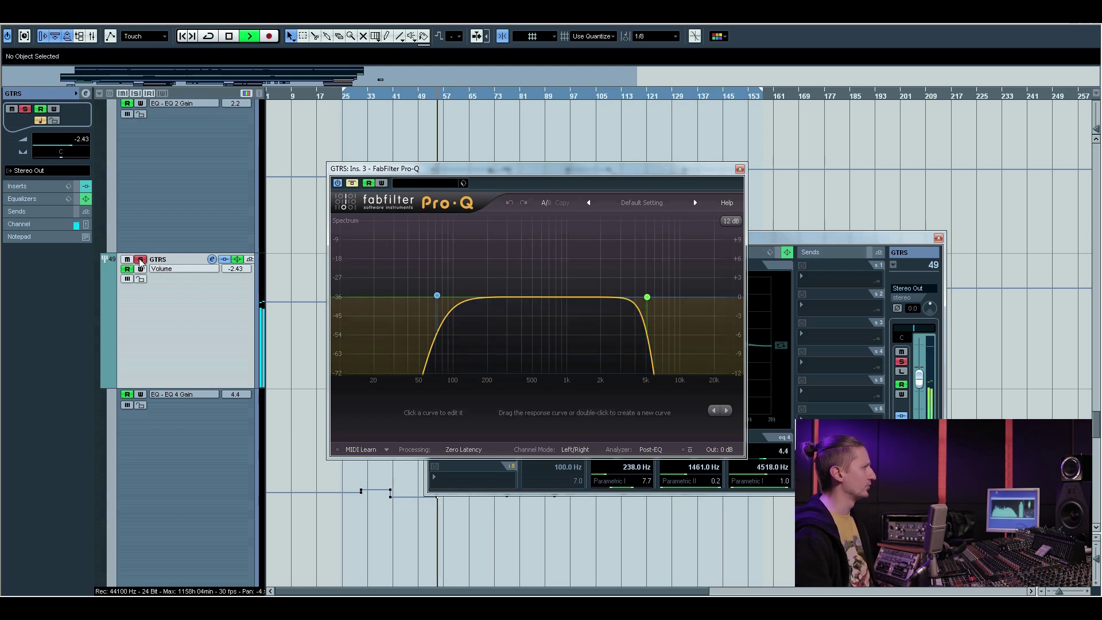
Reactivate the GTRS group's FabFilter Pro-Q insert during playback, stop playback and return to the channel settings
{"action": "left_click", "coordinate": [352, 183]}
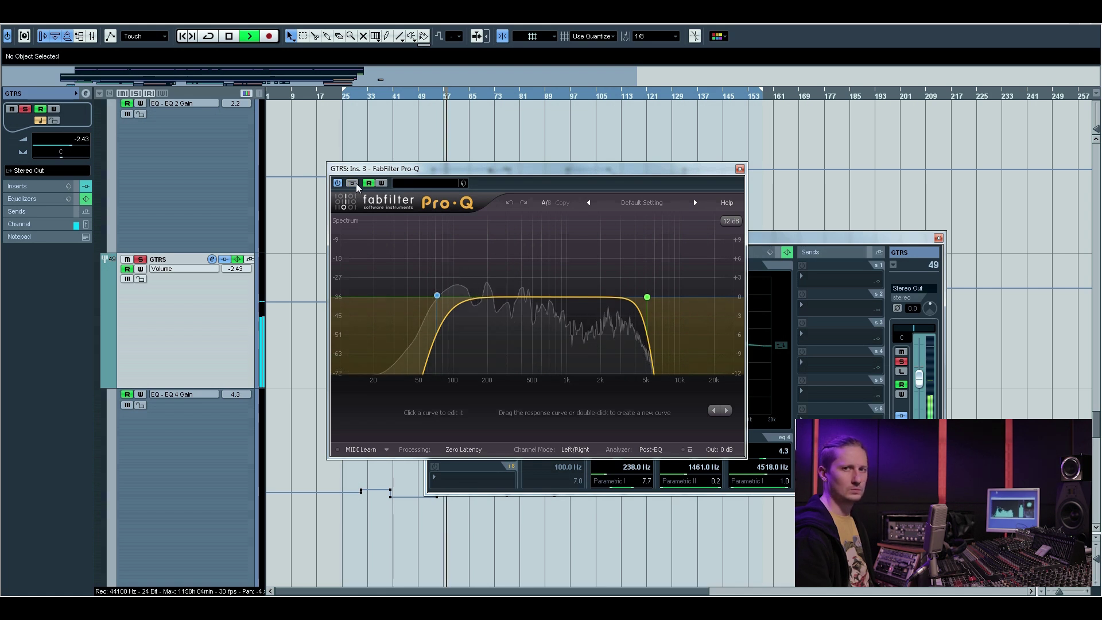
{"action": "key", "text": "space"}
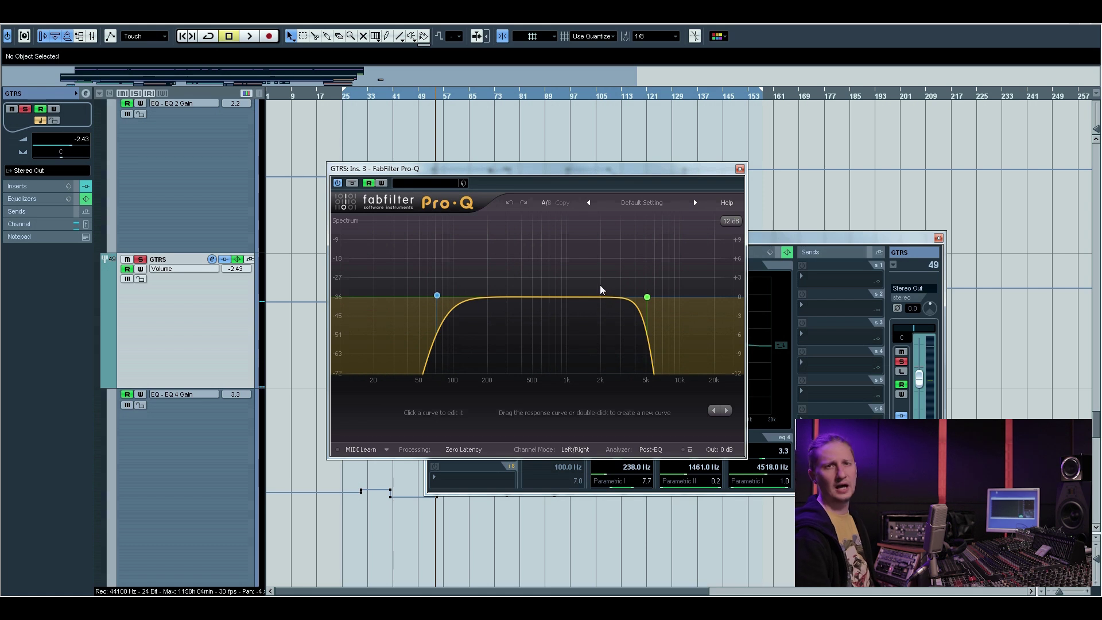
{"action": "left_click", "coordinate": [212, 259]}
{"action": "left_click", "coordinate": [212, 259]}
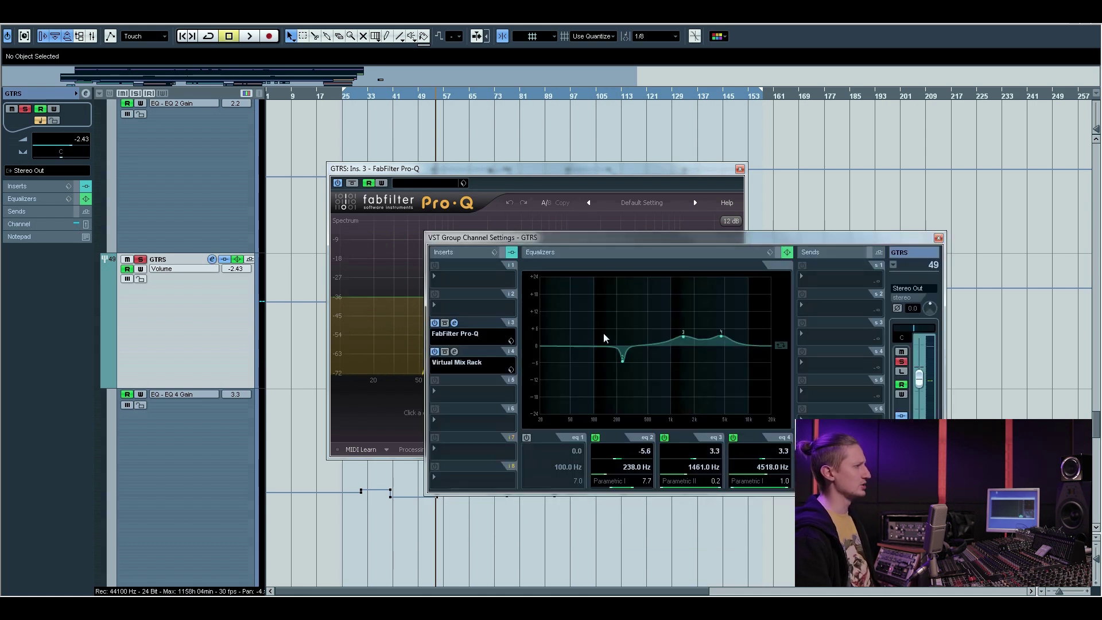
Compare the GTRS group's channel equalizer curve with the low-cut and high-cut in its FabFilter Pro-Q insert
{"action": "left_click", "coordinate": [451, 335]}
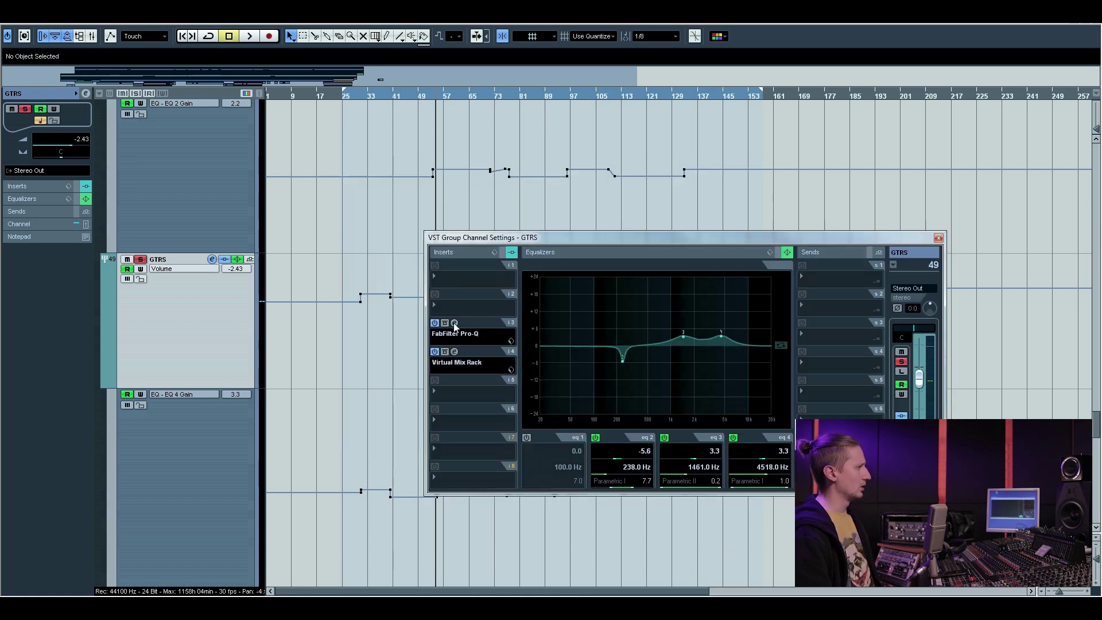
{"action": "left_click", "coordinate": [454, 332]}
{"action": "left_click", "coordinate": [740, 169]}
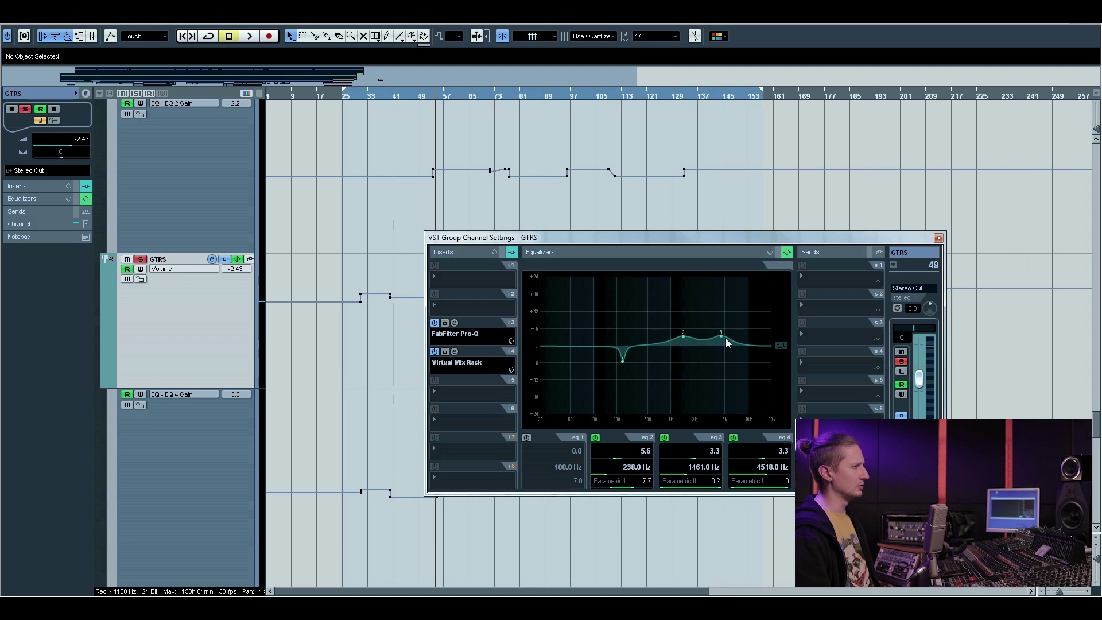
{"action": "left_click", "coordinate": [457, 334]}
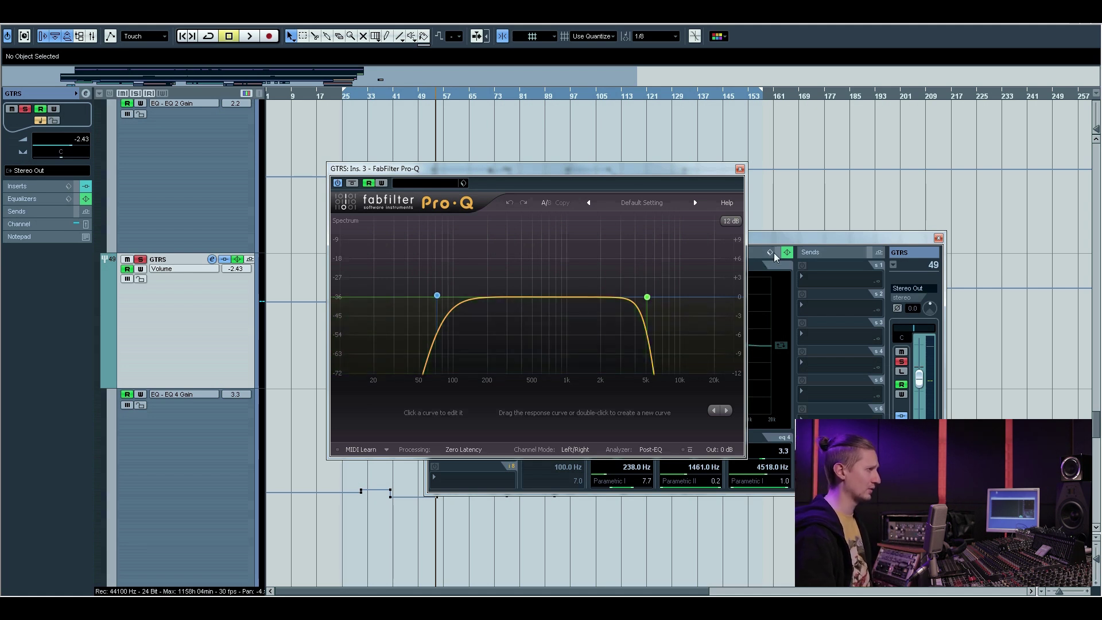
{"action": "left_click", "coordinate": [784, 240]}
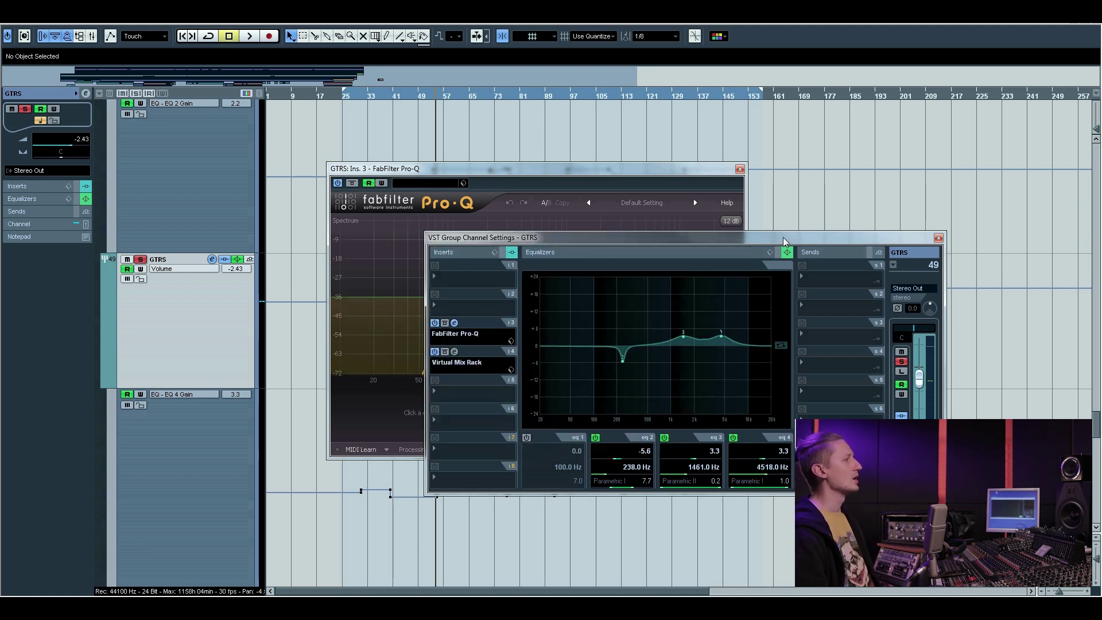
{"action": "left_click", "coordinate": [698, 181]}
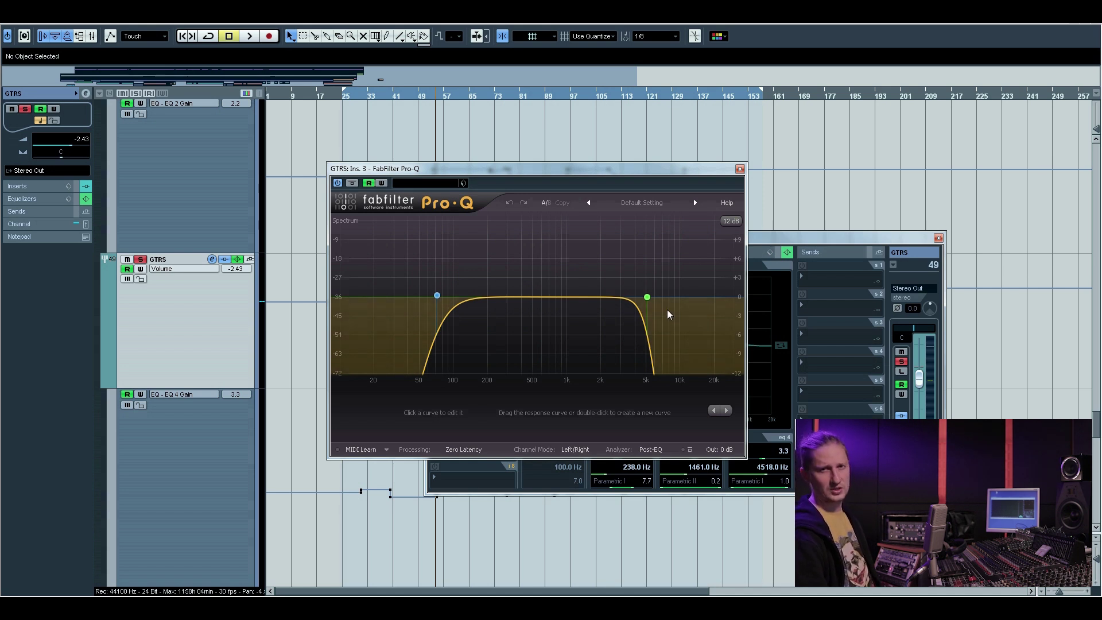
{"action": "left_click", "coordinate": [793, 239]}
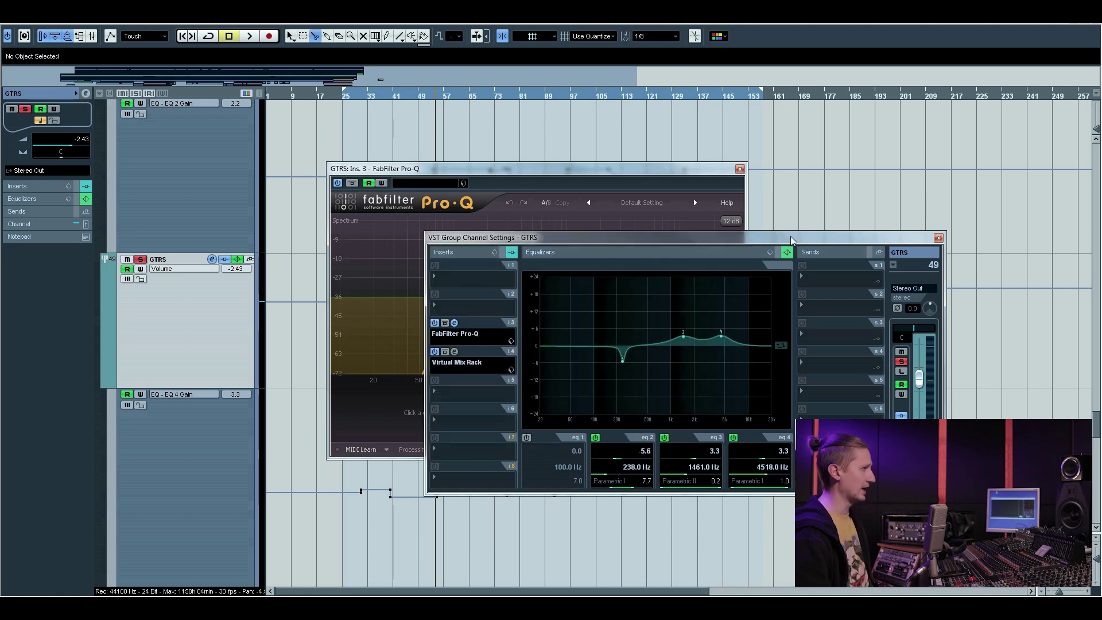
Audition the GTRS group's Virtual Mix Rack insert bypassed and active in solo, and clear the solo to hear the full mix
{"action": "left_click", "coordinate": [455, 352]}
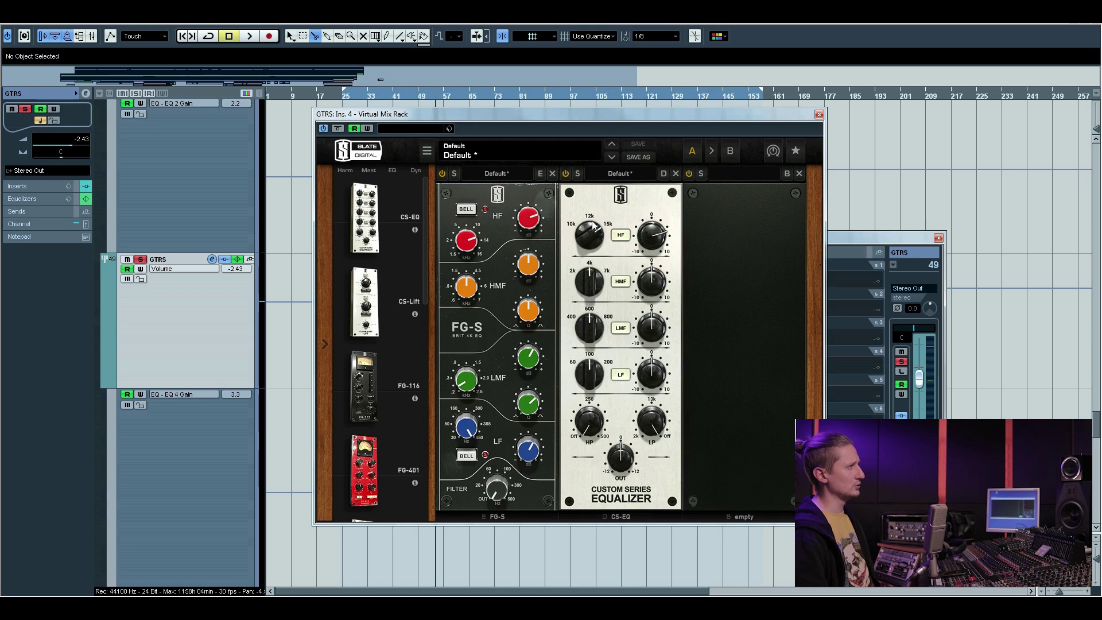
{"action": "mouse_move", "coordinate": [466, 246]}
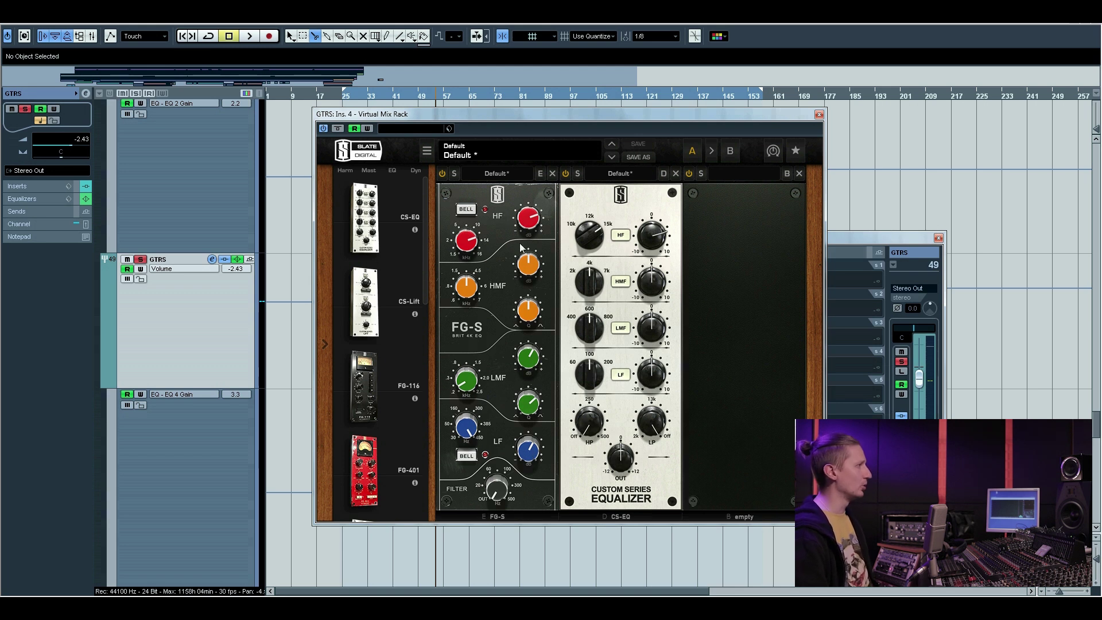
{"action": "key", "text": "space"}
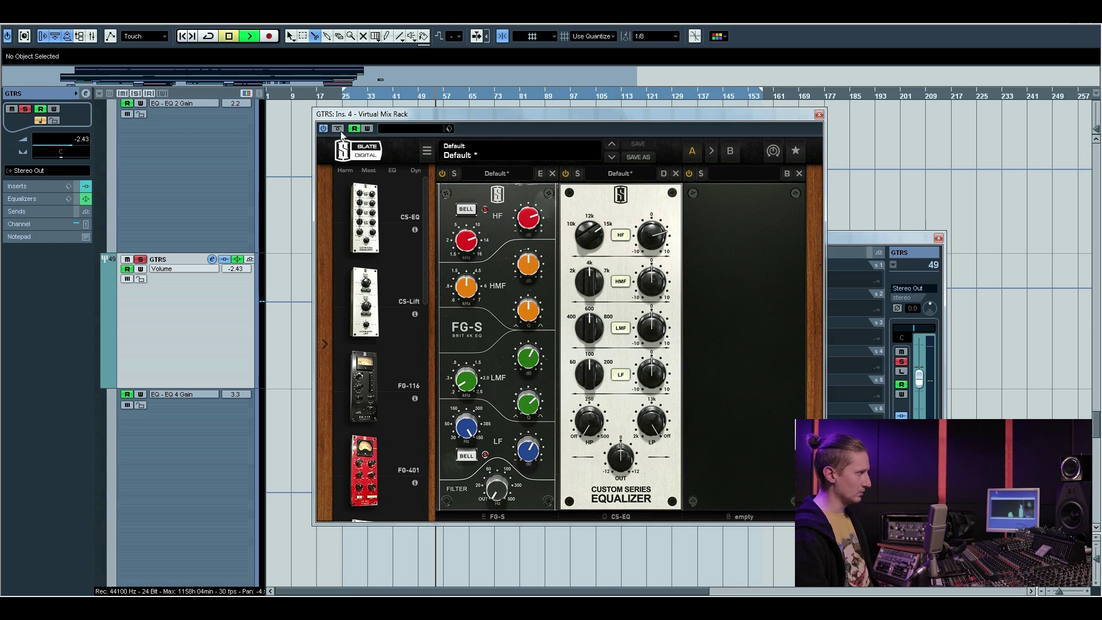
{"action": "left_click", "coordinate": [337, 129]}
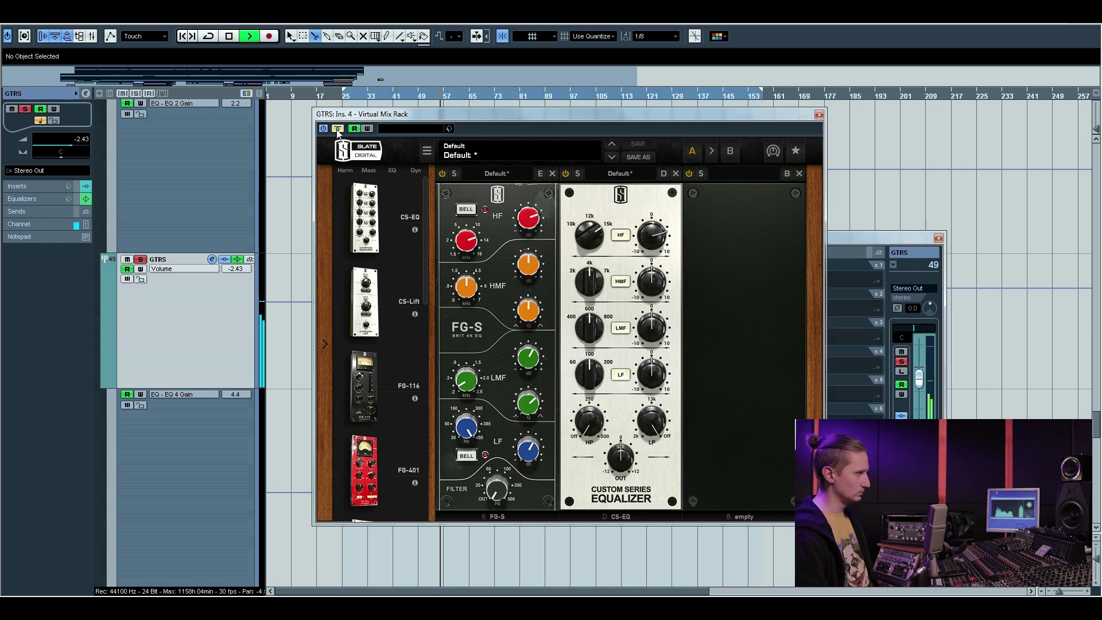
{"action": "left_click", "coordinate": [338, 129]}
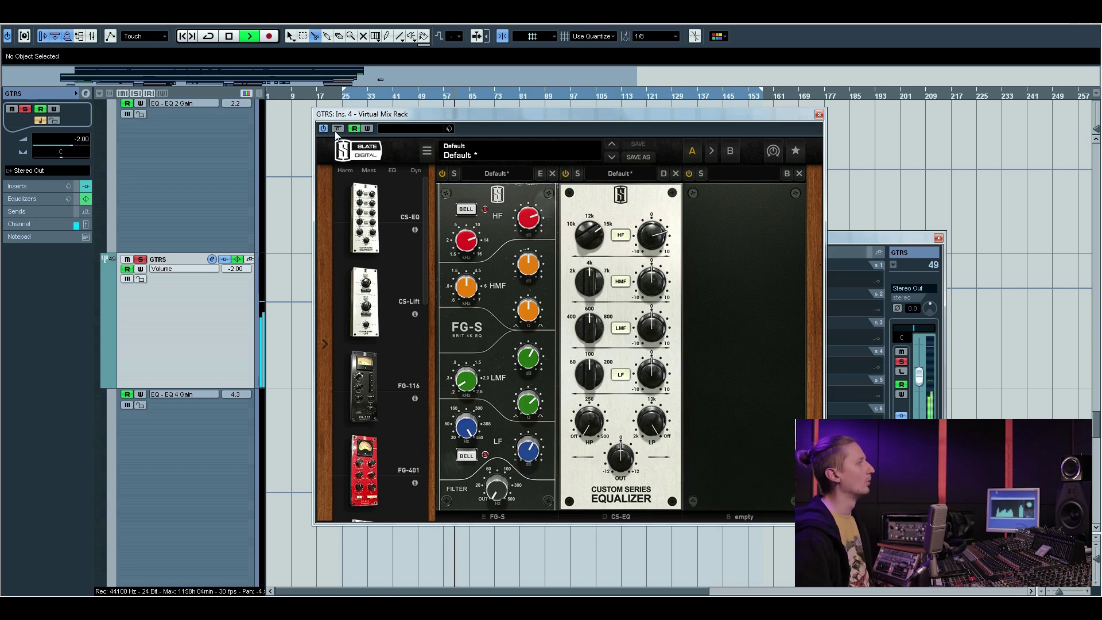
{"action": "key", "text": "s"}
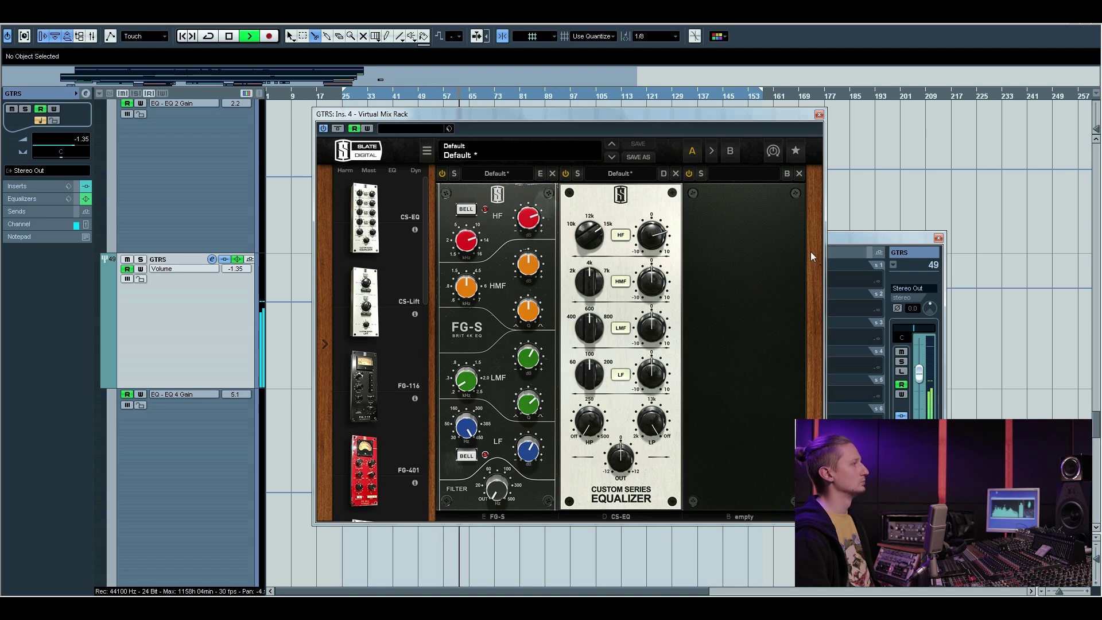
{"action": "key", "text": "space"}
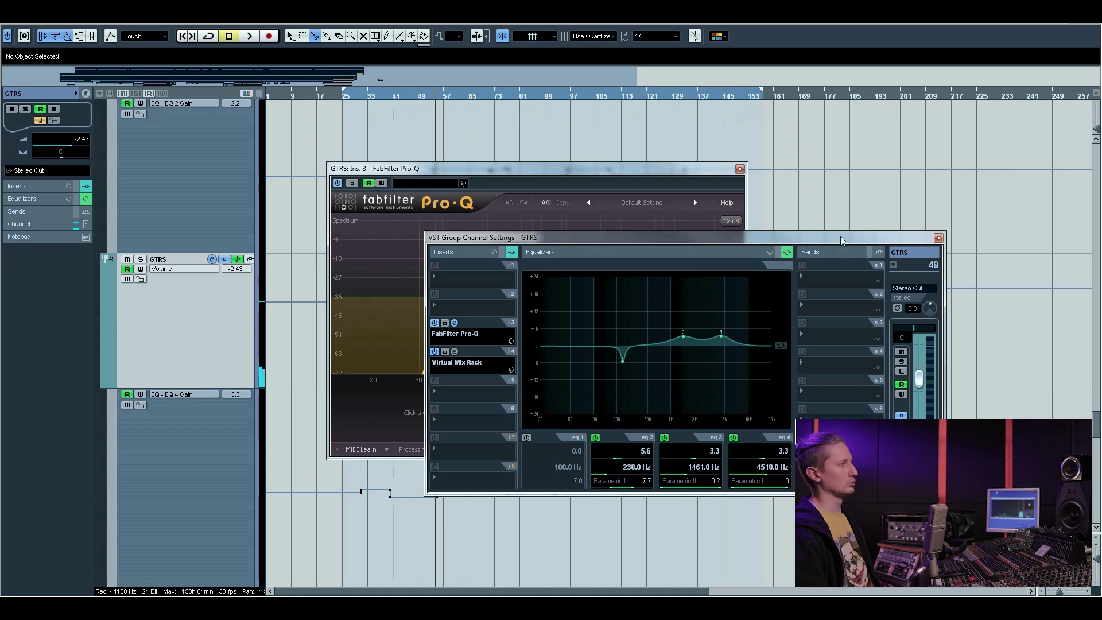
Audition the CS-EQ module in the GTRS Virtual Mix Rack with the group soloed and in the full mix, and close the rack
{"action": "key", "text": "1"}
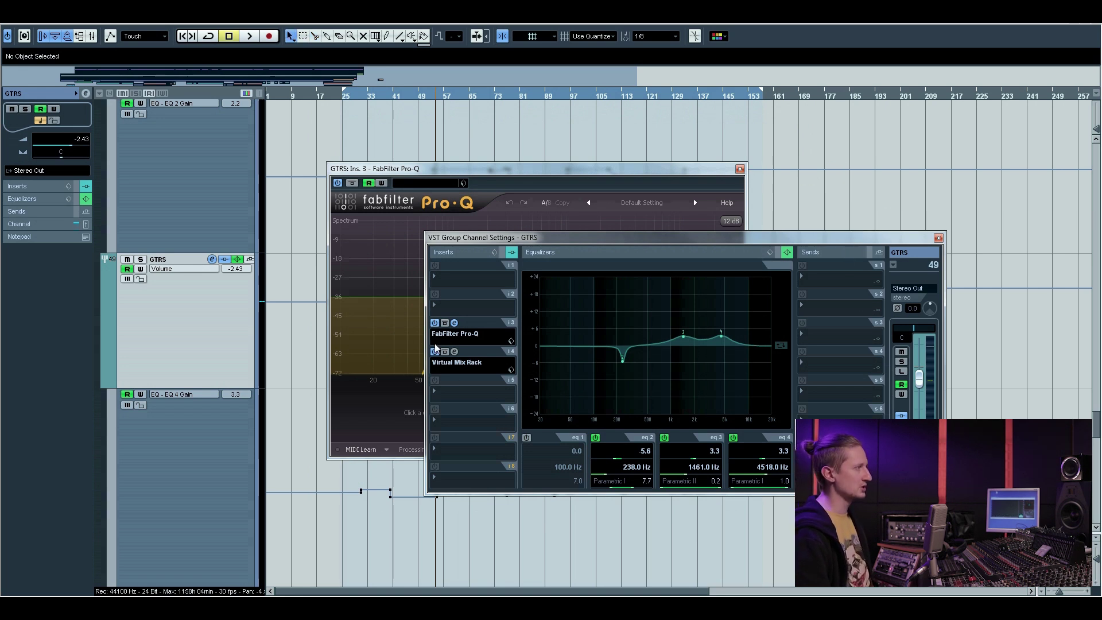
{"action": "left_click", "coordinate": [454, 352]}
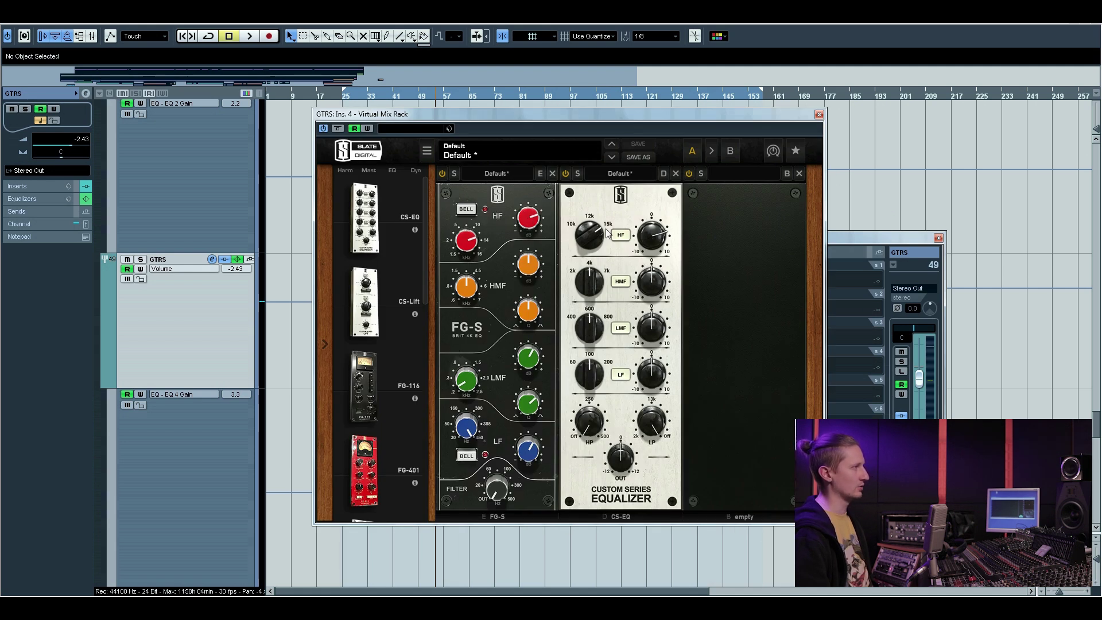
{"action": "key", "text": "space"}
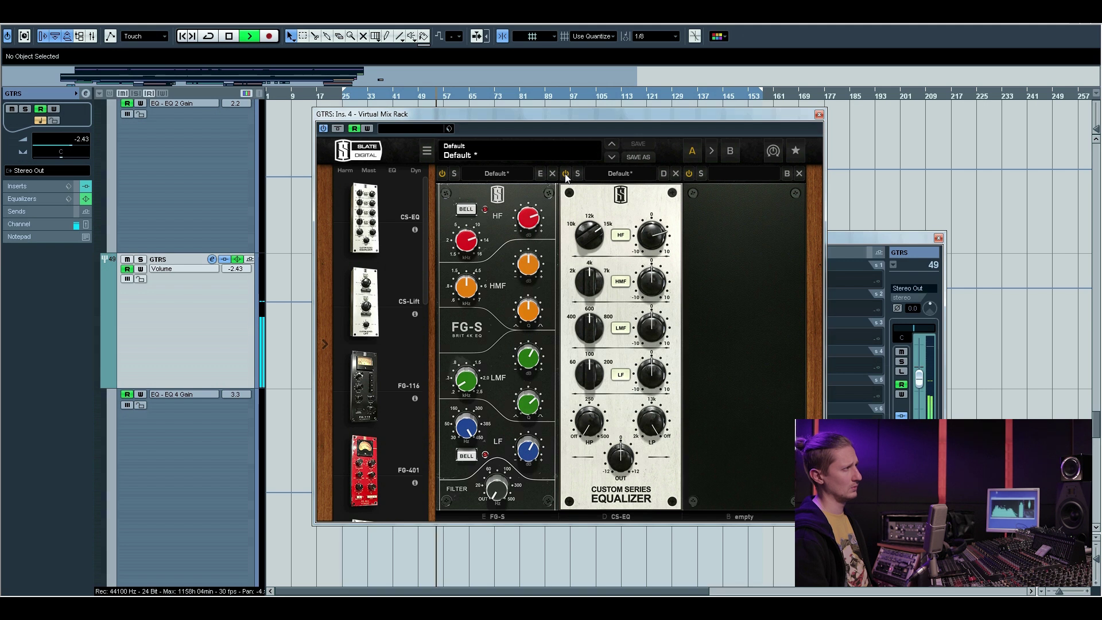
{"action": "left_click", "coordinate": [140, 259]}
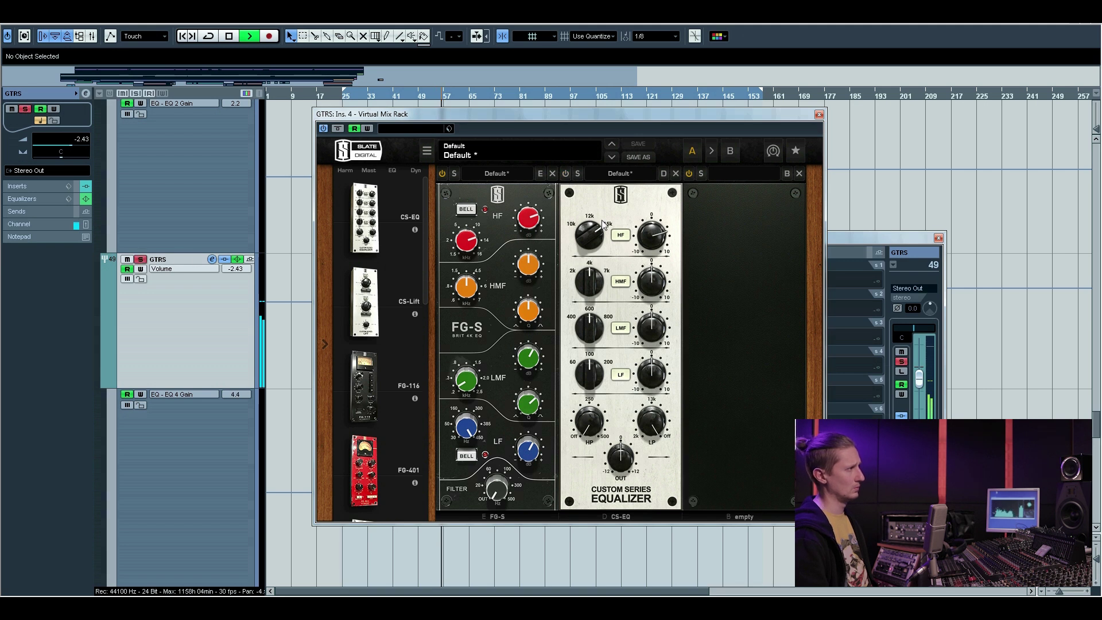
{"action": "left_click", "coordinate": [140, 259]}
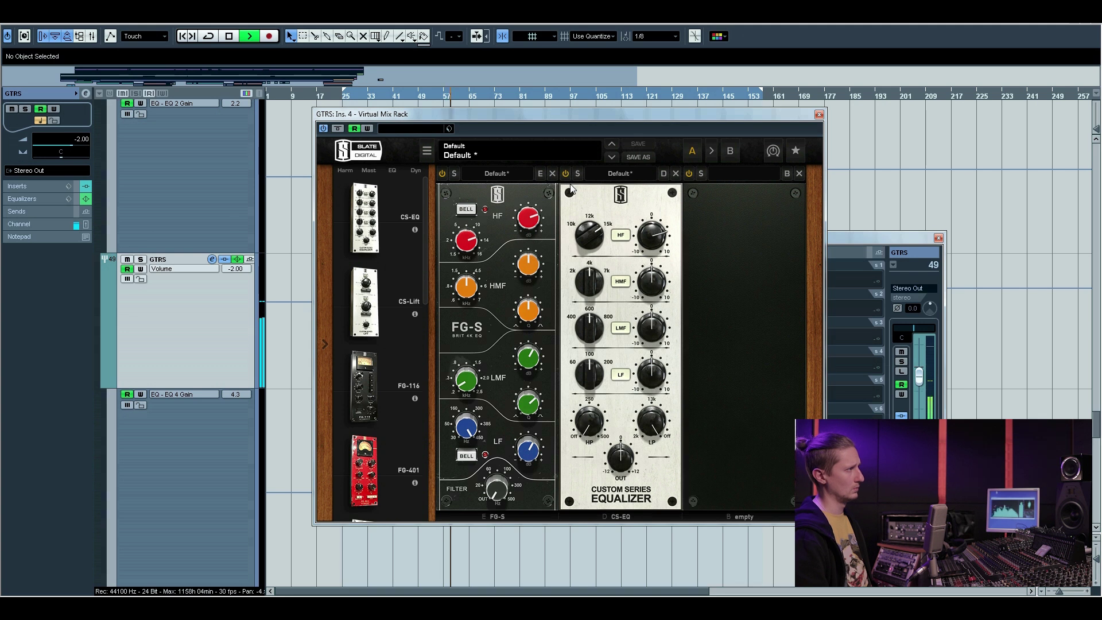
{"action": "key", "text": "space"}
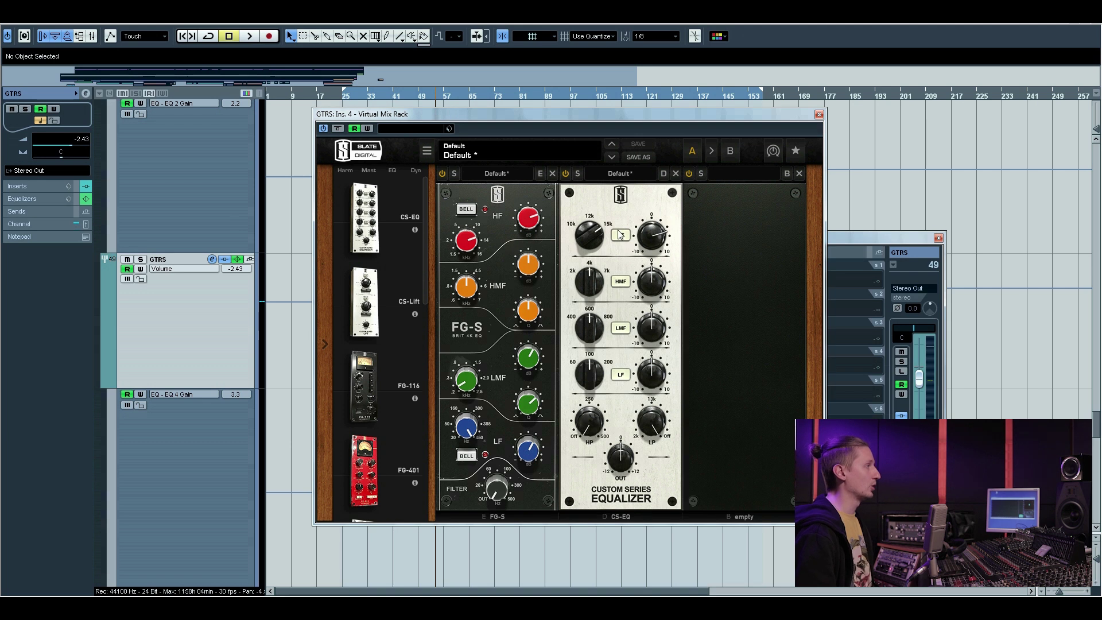
{"action": "left_click", "coordinate": [819, 114]}
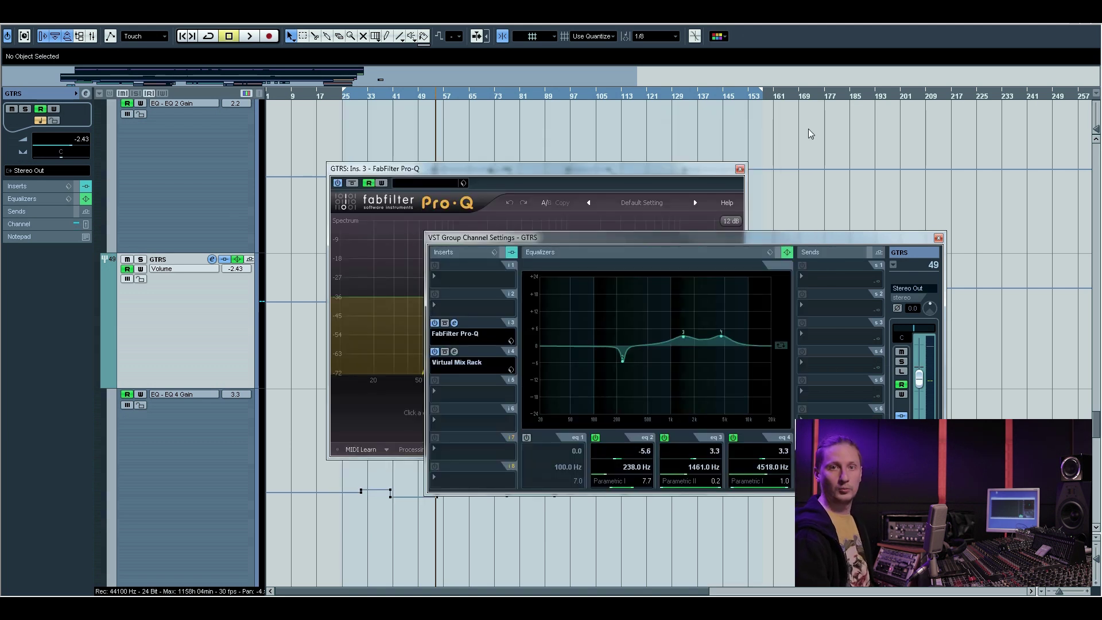
Locate the LEAD GTRS group, review its channel equalizer and delay send, and close its channel settings
{"action": "left_click", "coordinate": [197, 475]}
{"action": "scroll", "coordinate": [365, 411], "scroll_direction": "down", "scroll_amount": 5}
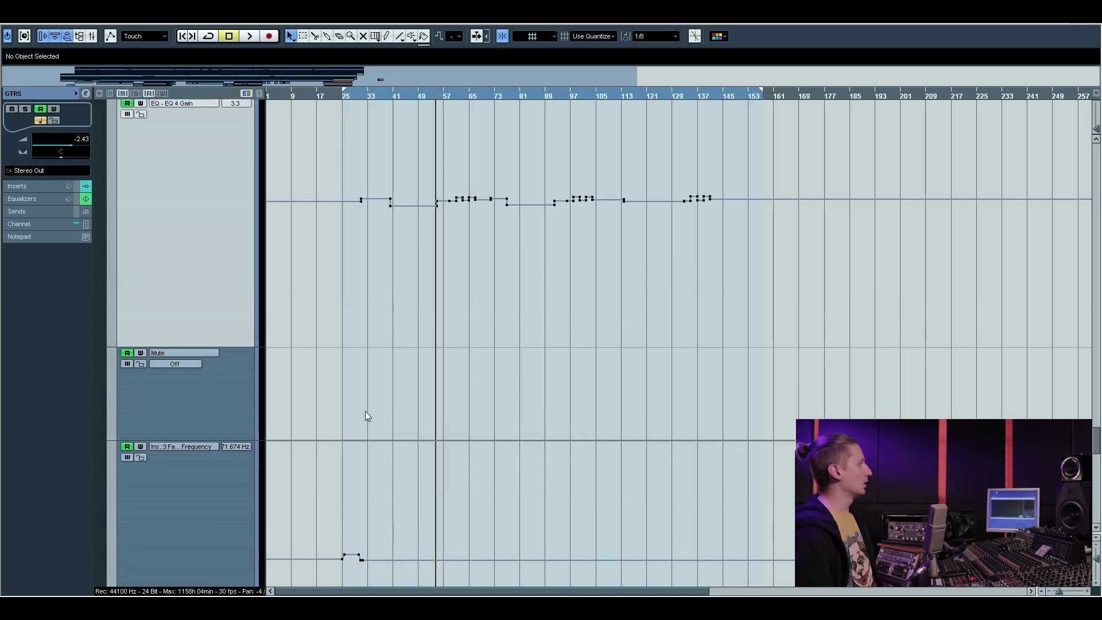
{"action": "left_click", "coordinate": [231, 396]}
{"action": "scroll", "coordinate": [314, 422], "scroll_direction": "down", "scroll_amount": 5}
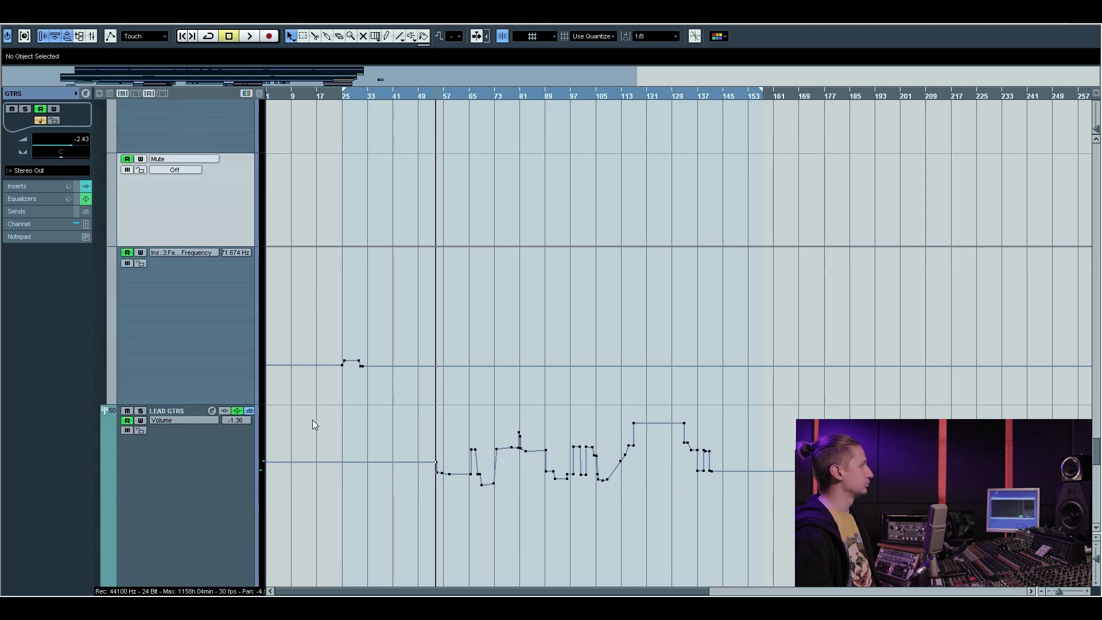
{"action": "left_click", "coordinate": [213, 457]}
{"action": "scroll", "coordinate": [284, 319], "scroll_direction": "down", "scroll_amount": 3}
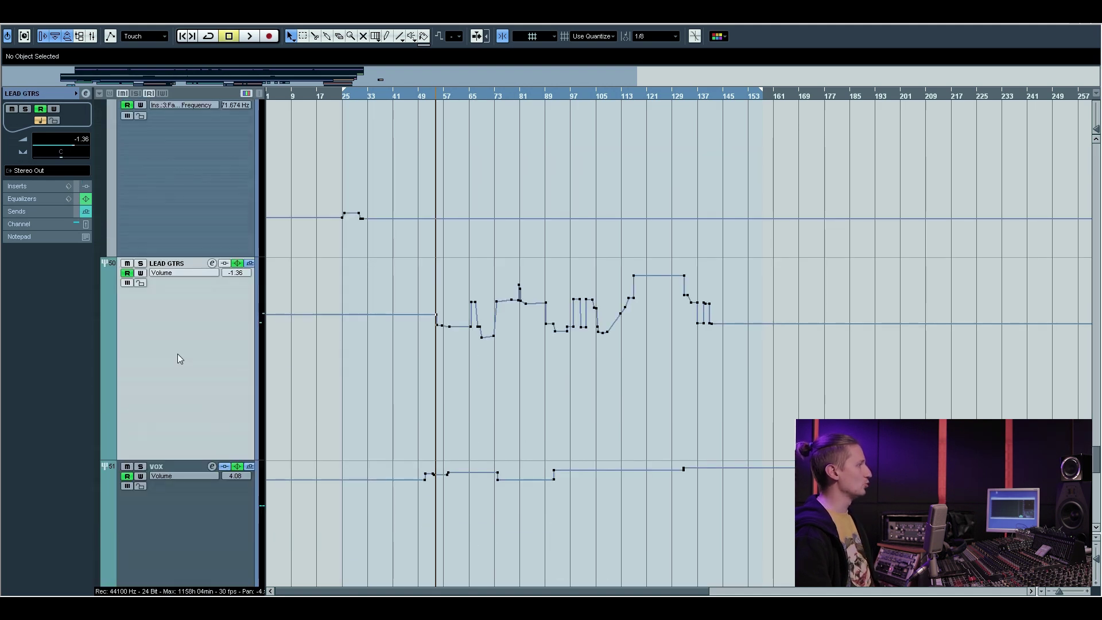
{"action": "left_click", "coordinate": [212, 263]}
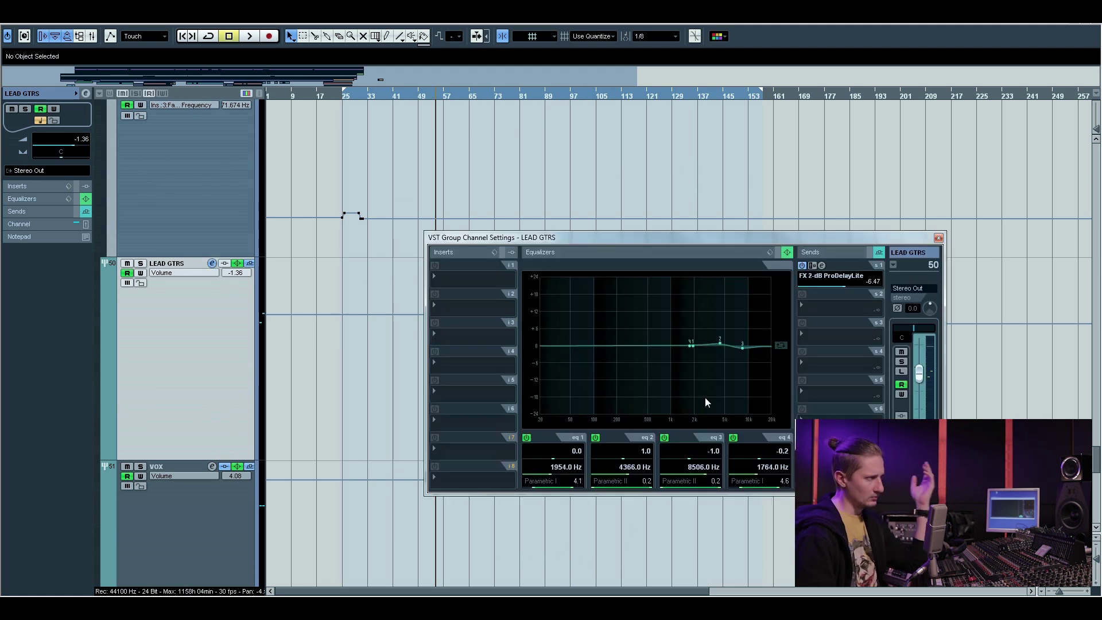
{"action": "left_click", "coordinate": [939, 239]}
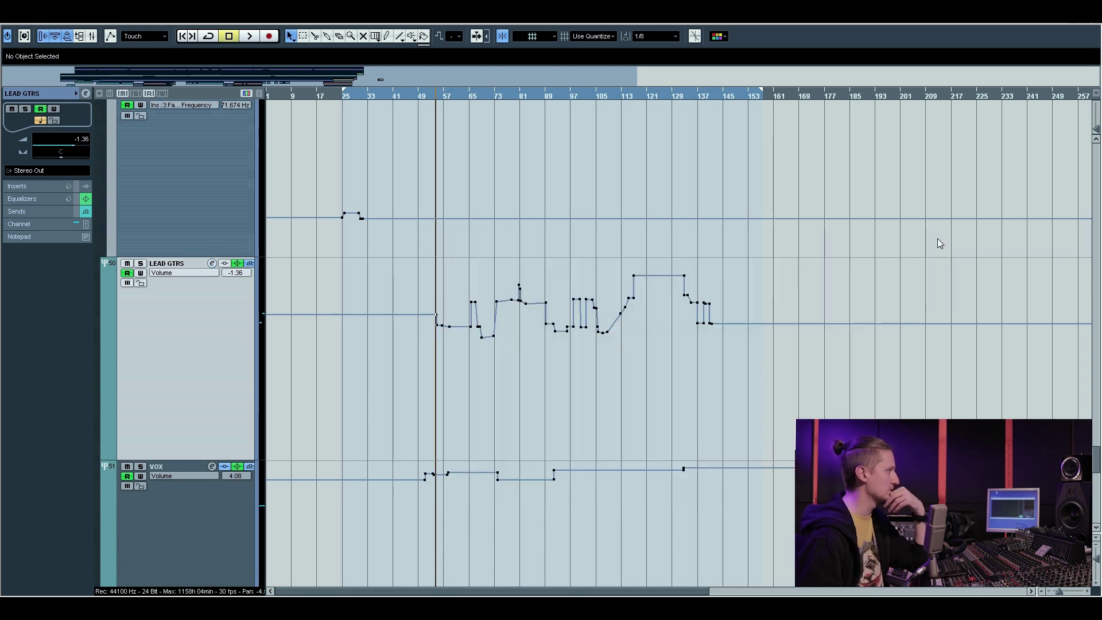
Inspect the LEAD GTRS group's volume, EQ 1 Gain, EQ 4 Gain and Mute automation lanes
{"action": "left_click", "coordinate": [105, 452]}
{"action": "scroll", "coordinate": [566, 456], "scroll_direction": "down", "scroll_amount": 3}
{"action": "scroll", "coordinate": [480, 407], "scroll_direction": "up", "scroll_amount": 3}
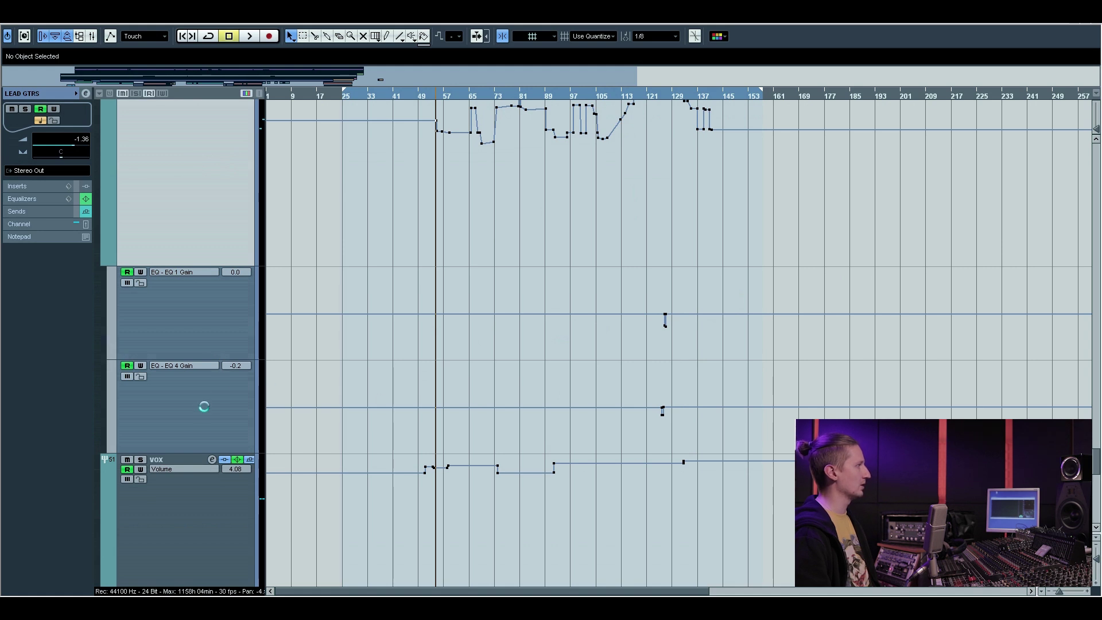
{"action": "left_click", "coordinate": [110, 446]}
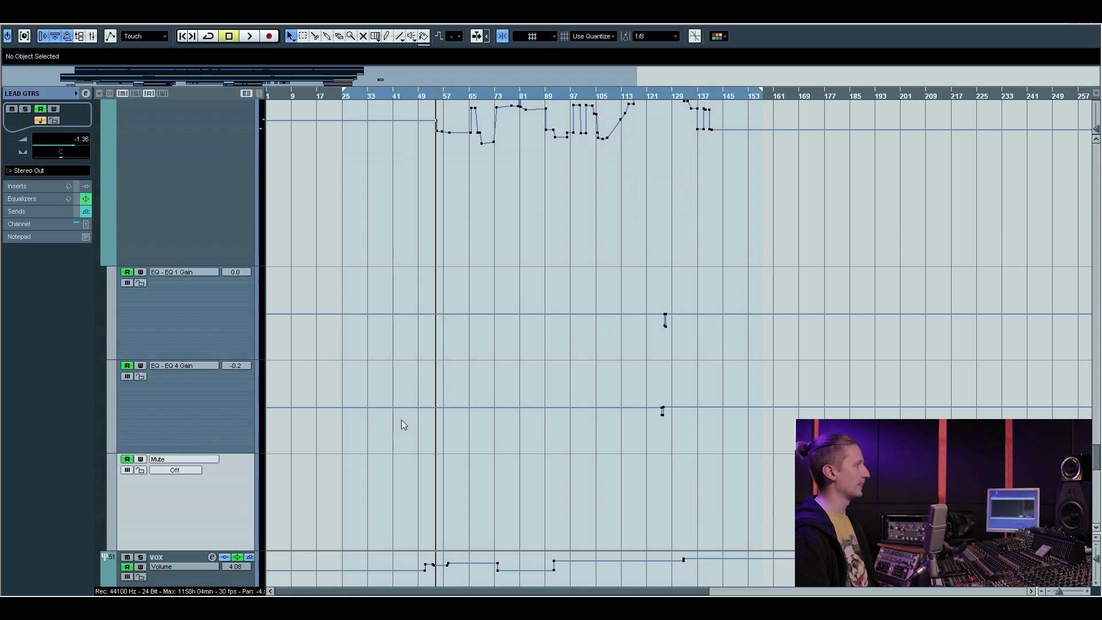
{"action": "scroll", "coordinate": [419, 419], "scroll_direction": "up", "scroll_amount": 3}
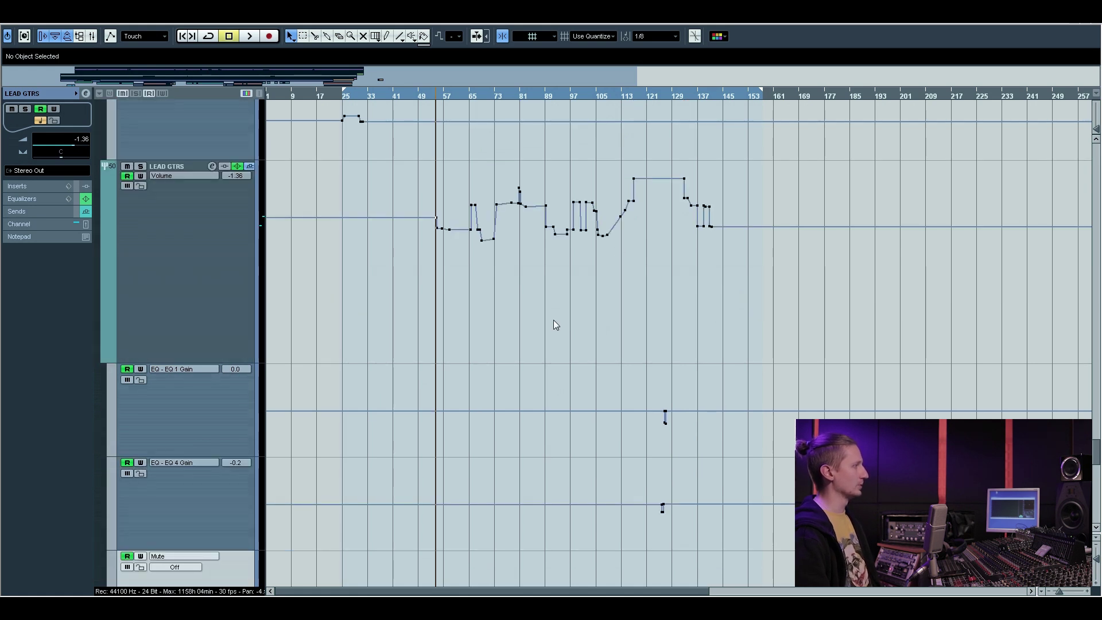
Open the VOX group's channel settings and inspect the low-cut in its FabFilter Pro-Q (Mono) insert
{"action": "scroll", "coordinate": [556, 325], "scroll_direction": "down", "scroll_amount": 9}
{"action": "left_click", "coordinate": [197, 445]}
{"action": "left_click", "coordinate": [212, 363]}
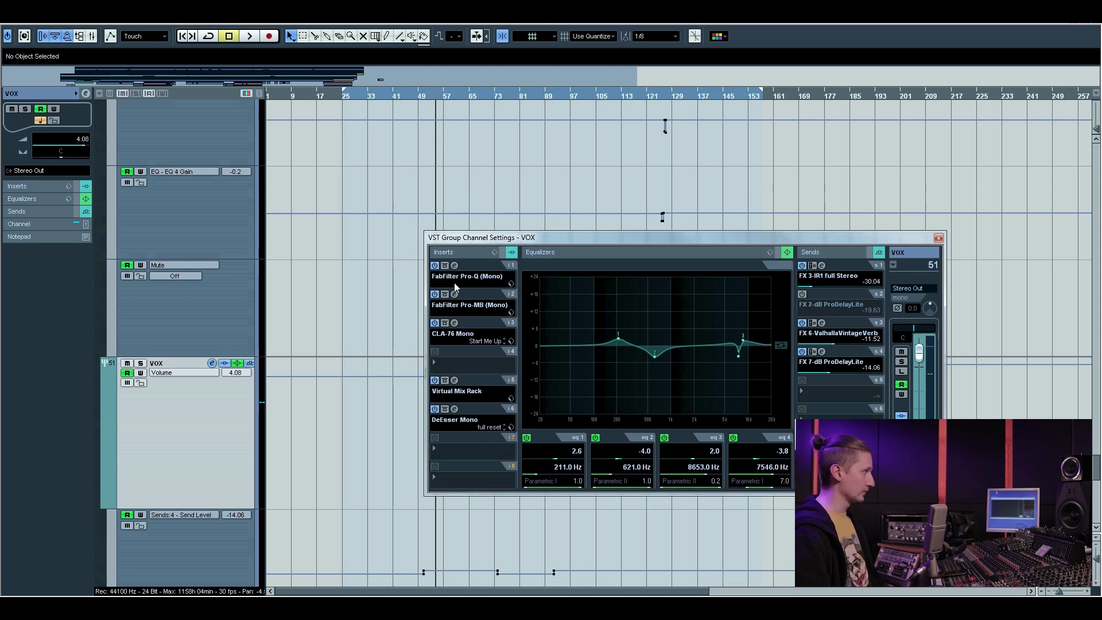
{"action": "left_click", "coordinate": [454, 265]}
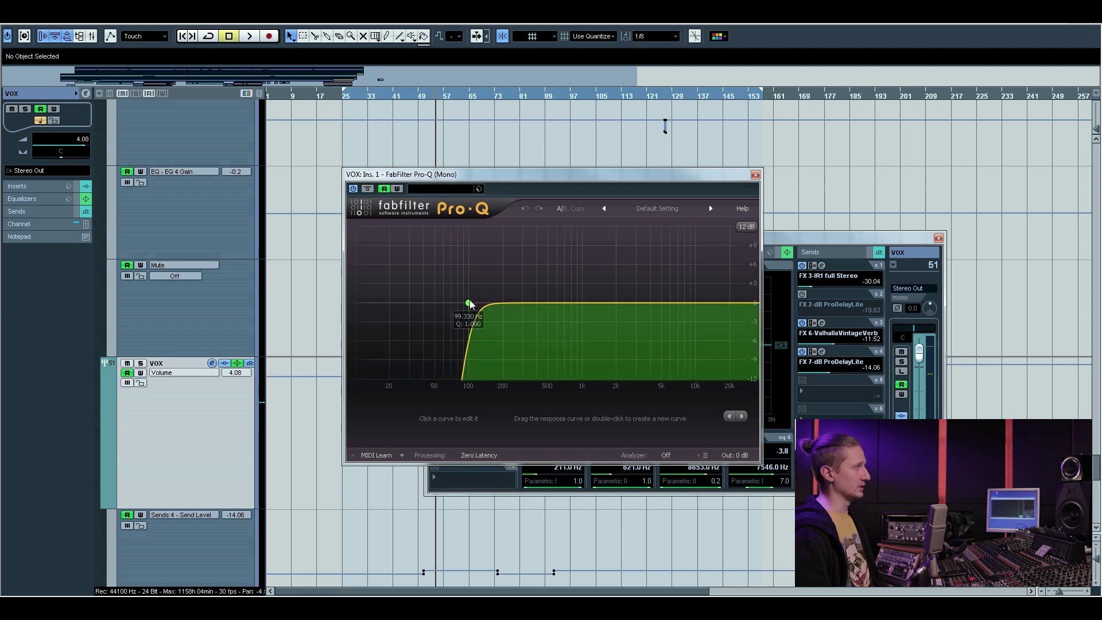
{"action": "left_click", "coordinate": [756, 174]}
Inspect the multiband curves in the VOX group's FabFilter Pro-MB (Mono) insert, and open its CLA-76 Mono compressor
{"action": "left_click", "coordinate": [455, 293]}
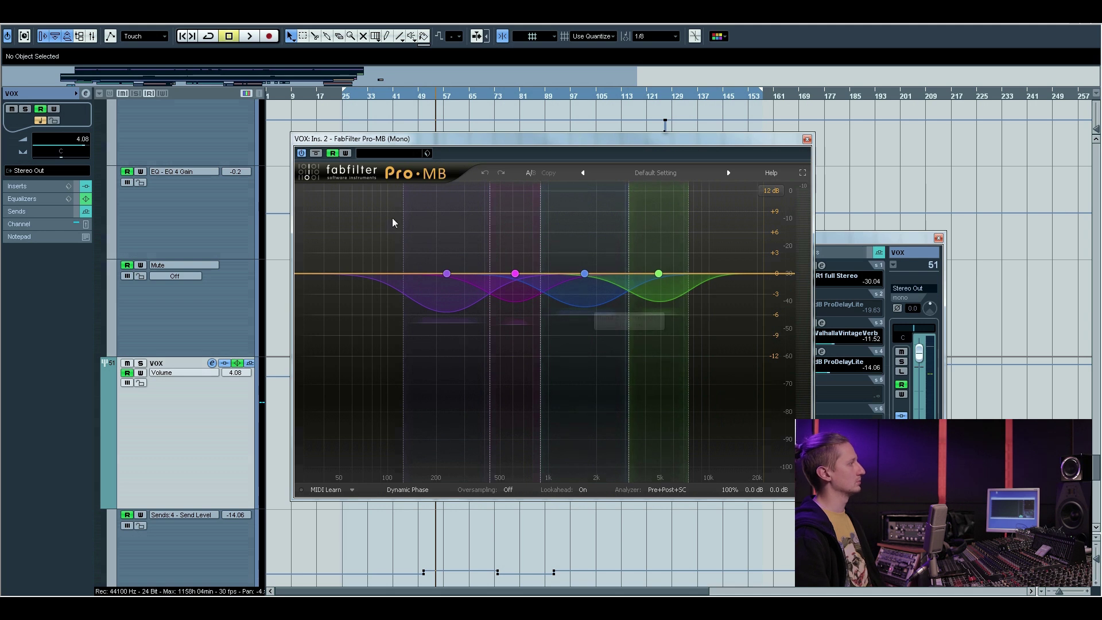
{"action": "left_click", "coordinate": [807, 139]}
{"action": "left_click", "coordinate": [455, 323]}
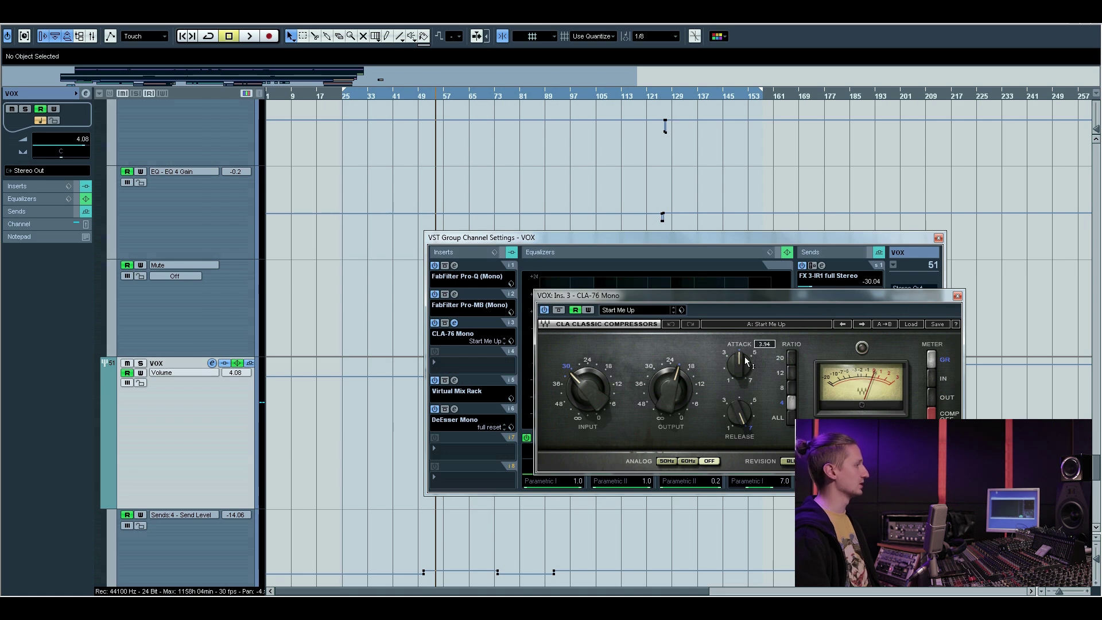
Check the attack on the VOX group's CLA-76 Mono compressor and inspect its Virtual Mix Rack and DeEsser Mono inserts
{"action": "mouse_move", "coordinate": [743, 356]}
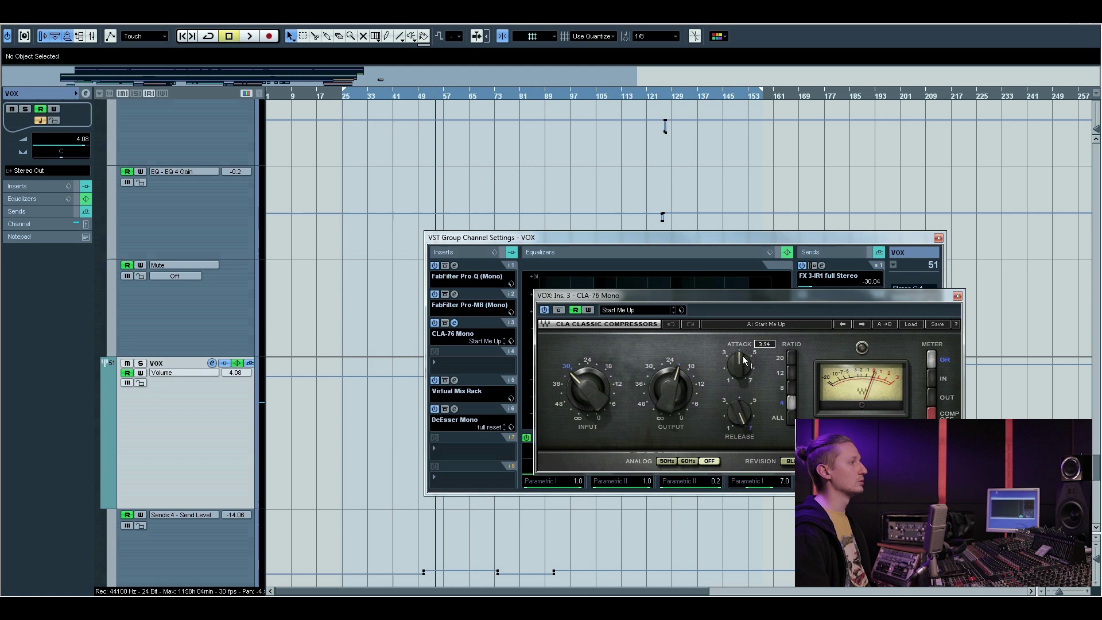
{"action": "left_click", "coordinate": [958, 296]}
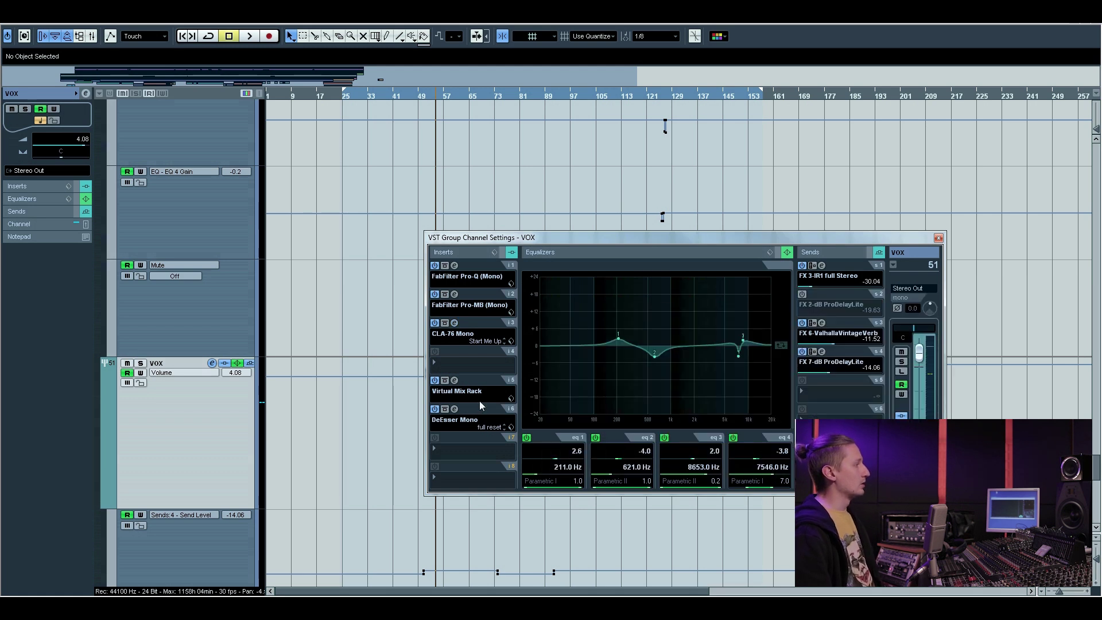
{"action": "left_click", "coordinate": [455, 380]}
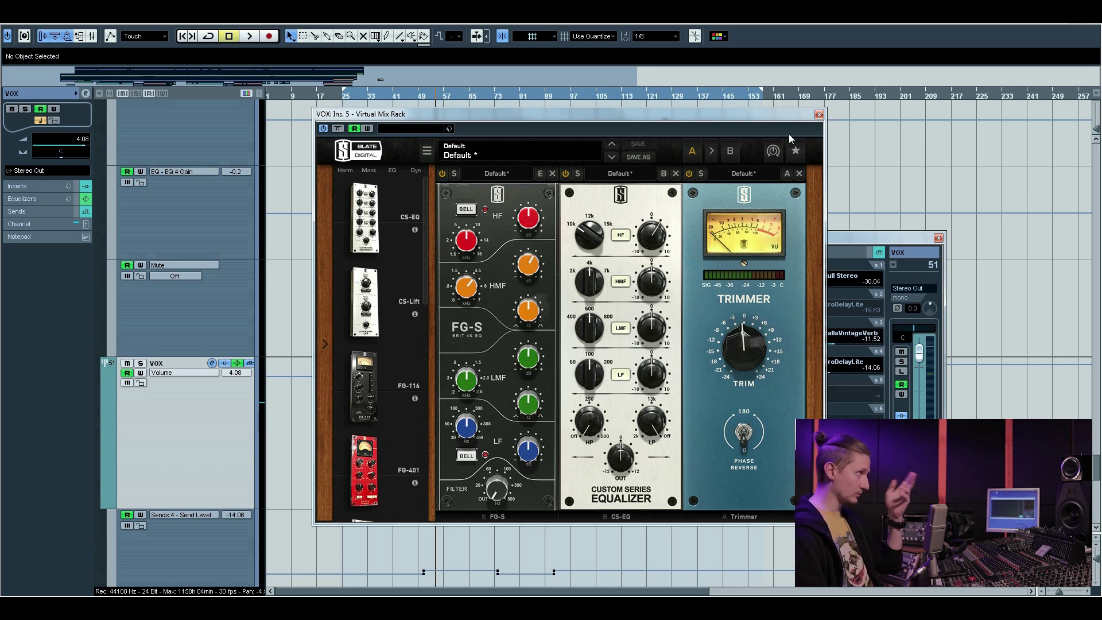
{"action": "left_click", "coordinate": [819, 115]}
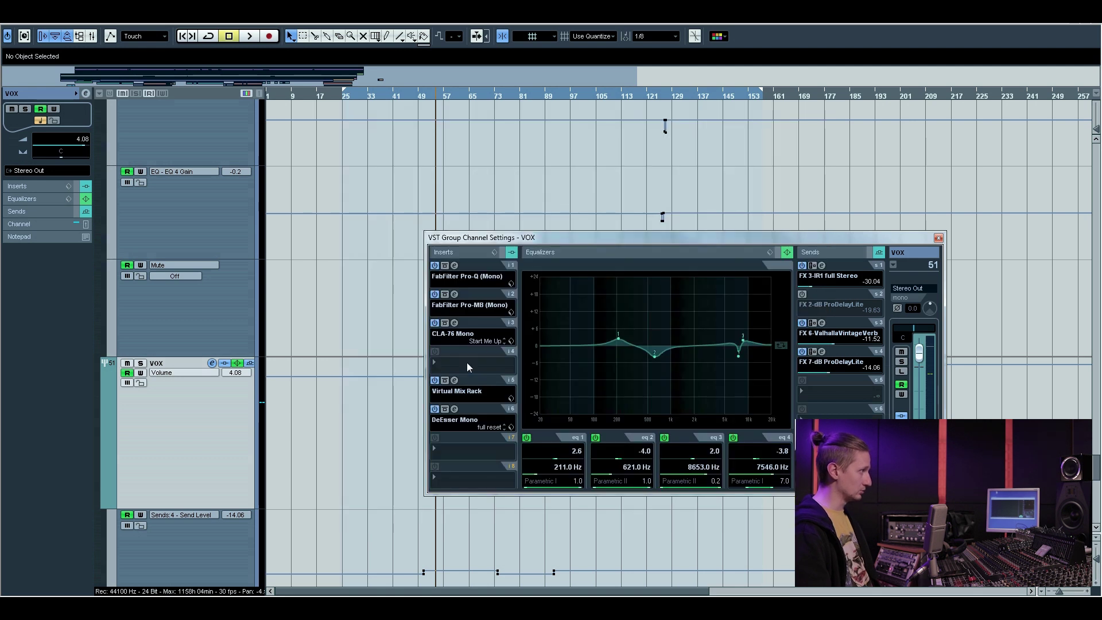
{"action": "left_click", "coordinate": [455, 409]}
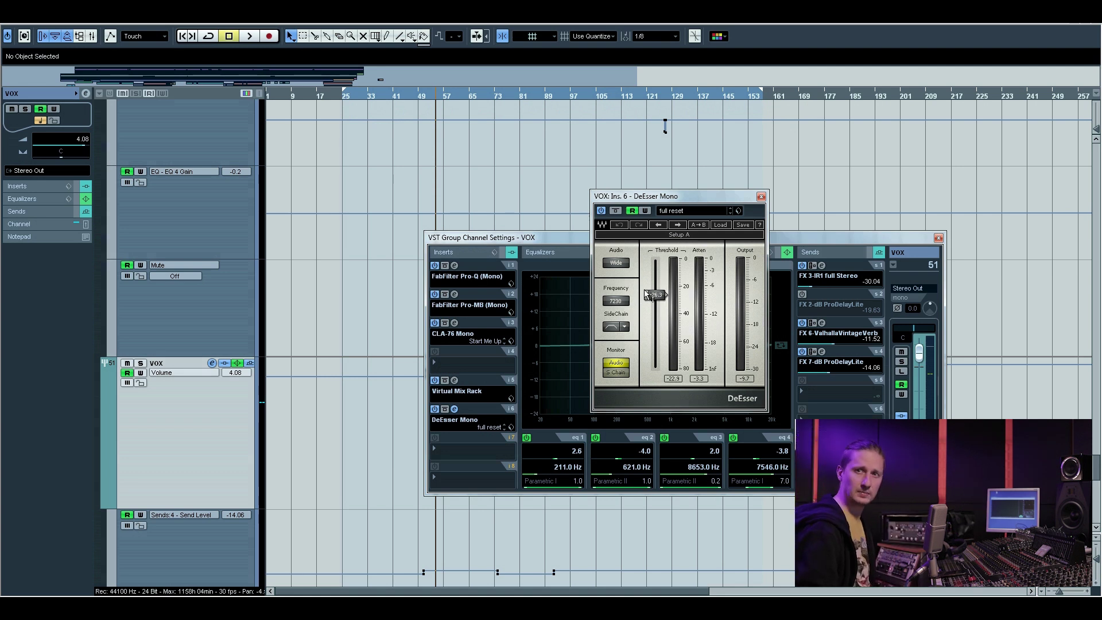
{"action": "key", "text": "Escape"}
Inspect the IR1 full Stereo, ValhallaVintageVerb and dB ProDelayLite effects that the VOX group's active sends feed
{"action": "left_click", "coordinate": [824, 265]}
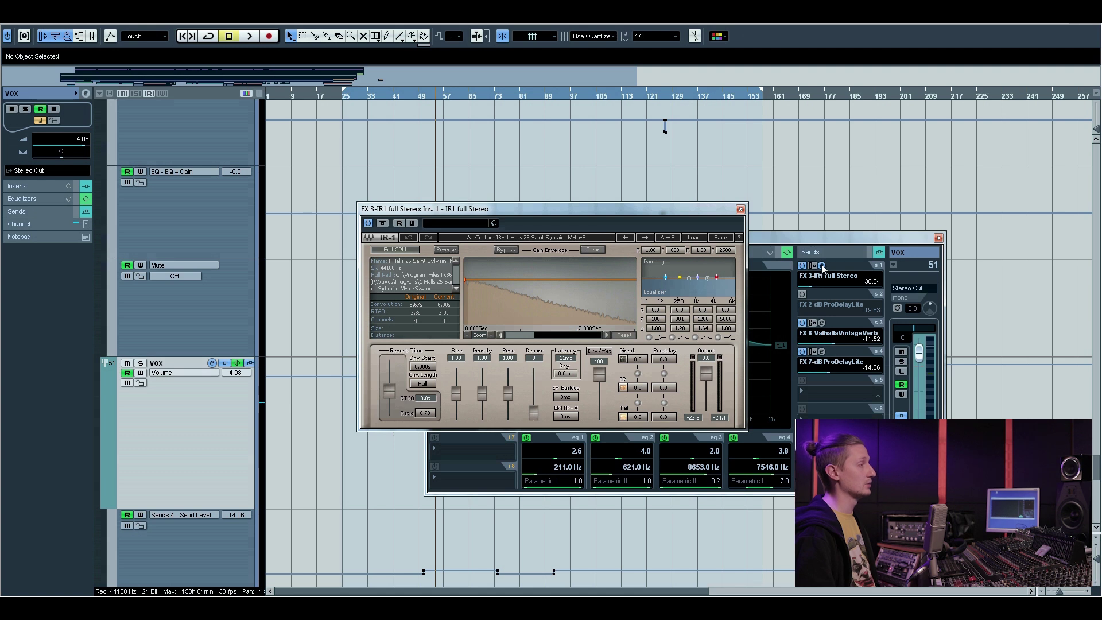
{"action": "left_click", "coordinate": [823, 267]}
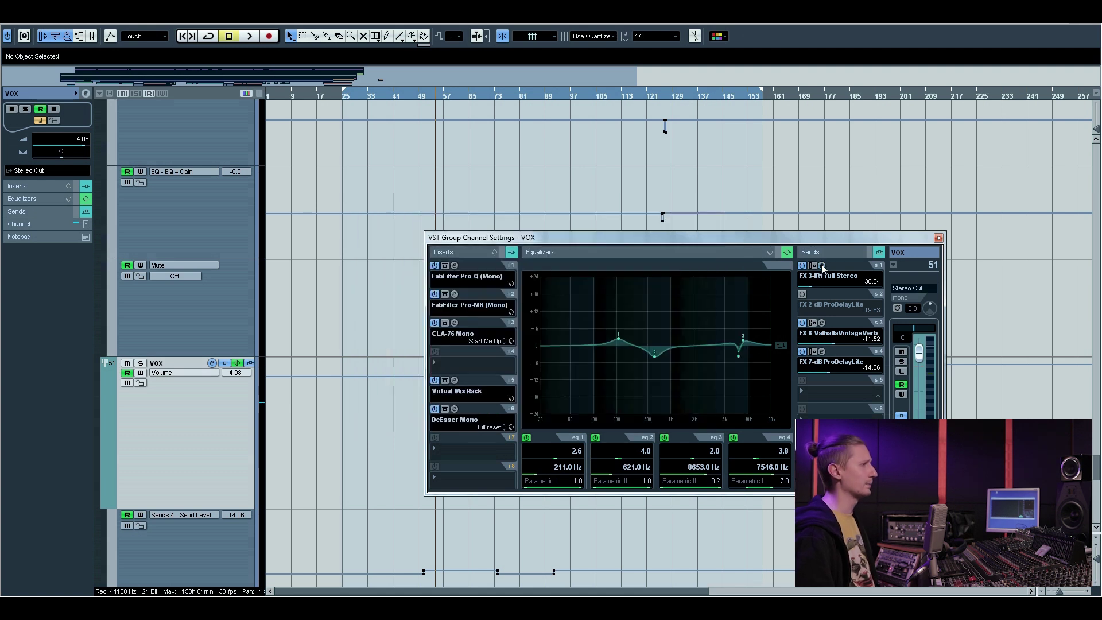
{"action": "left_click", "coordinate": [822, 324]}
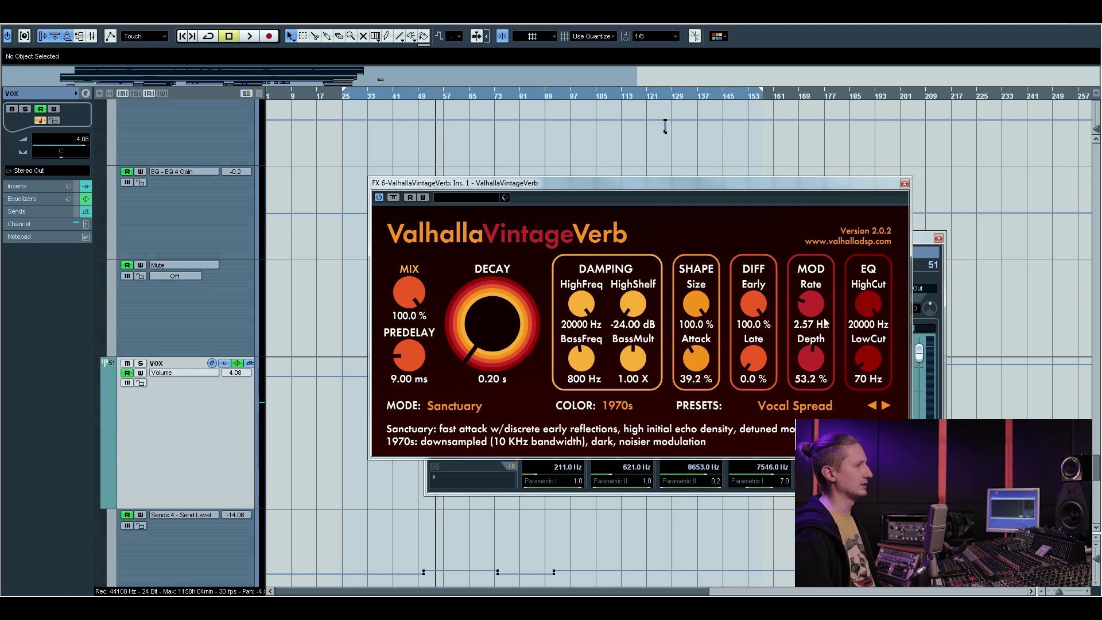
{"action": "left_click", "coordinate": [905, 185]}
{"action": "left_click", "coordinate": [822, 352]}
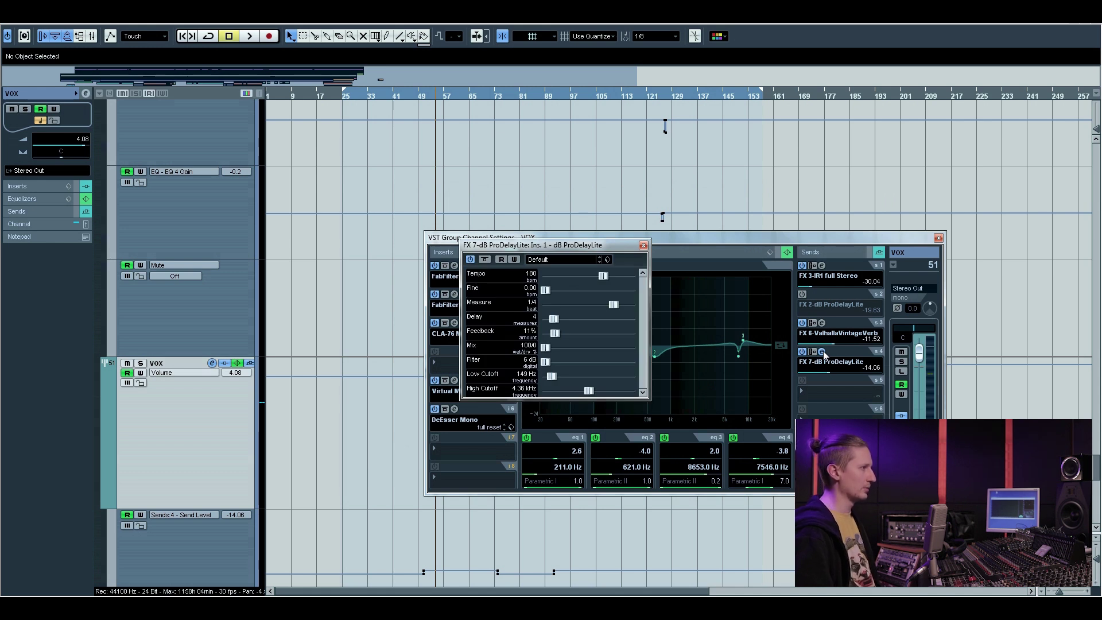
{"action": "left_click", "coordinate": [822, 353]}
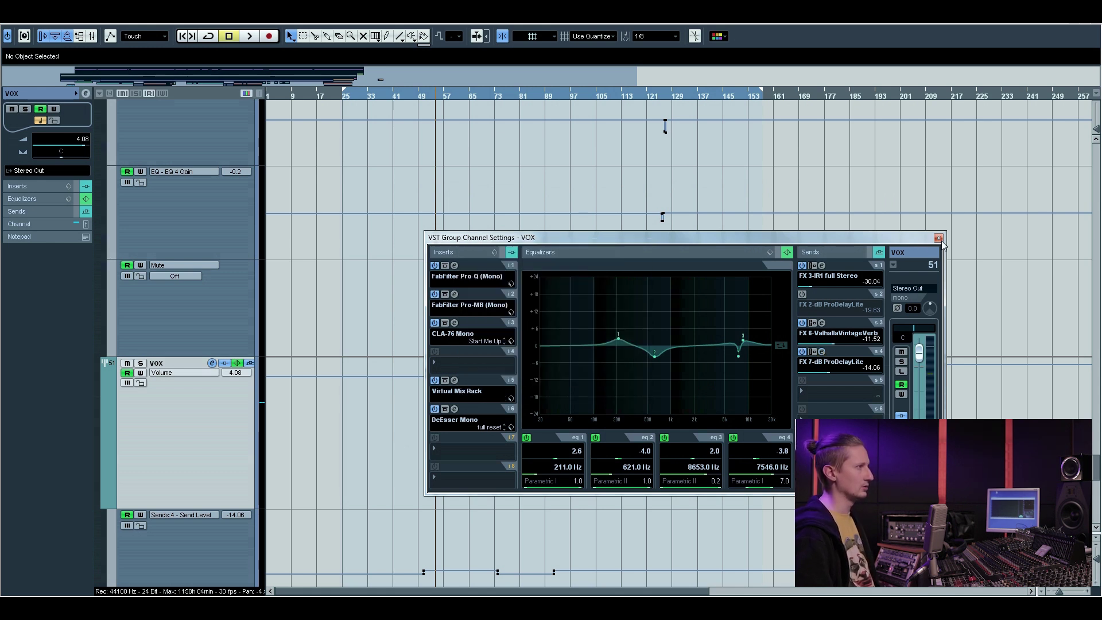
Solo the VOX group, play it from around bar 69 and bar 95, and close its channel settings
{"action": "key", "text": "s"}
{"action": "key", "text": "space"}
{"action": "left_click", "coordinate": [486, 98]}
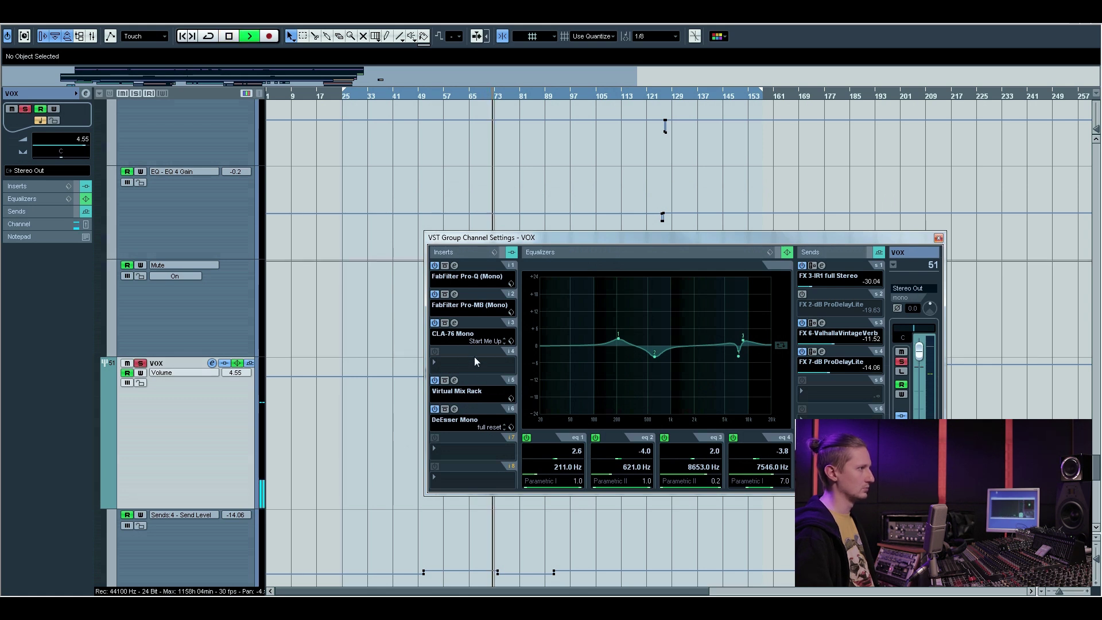
{"action": "left_click", "coordinate": [566, 97]}
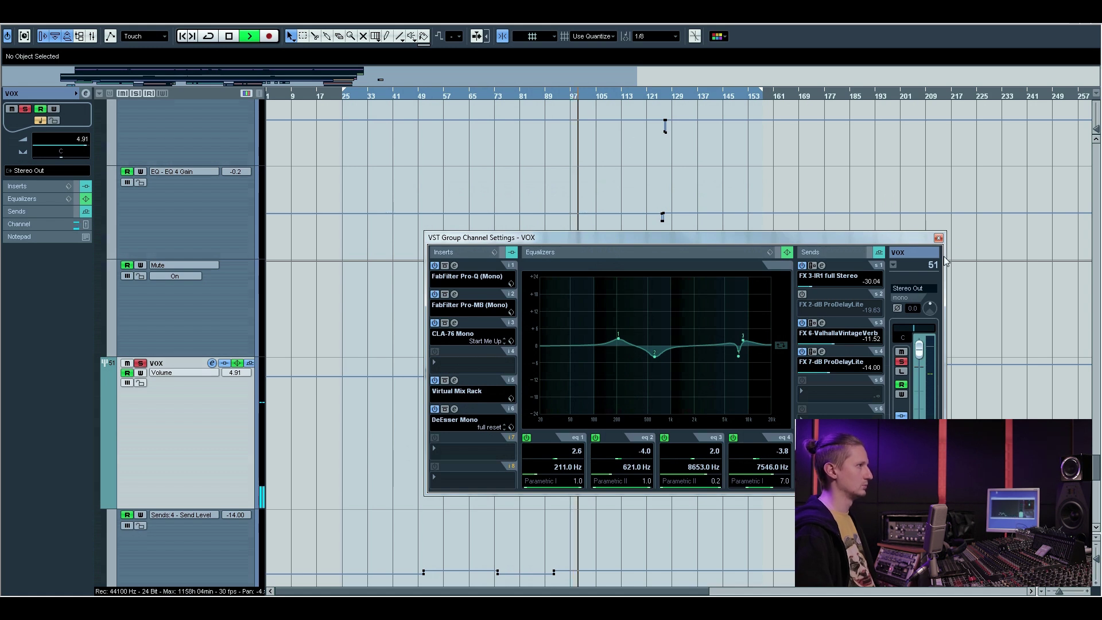
{"action": "left_click", "coordinate": [940, 238]}
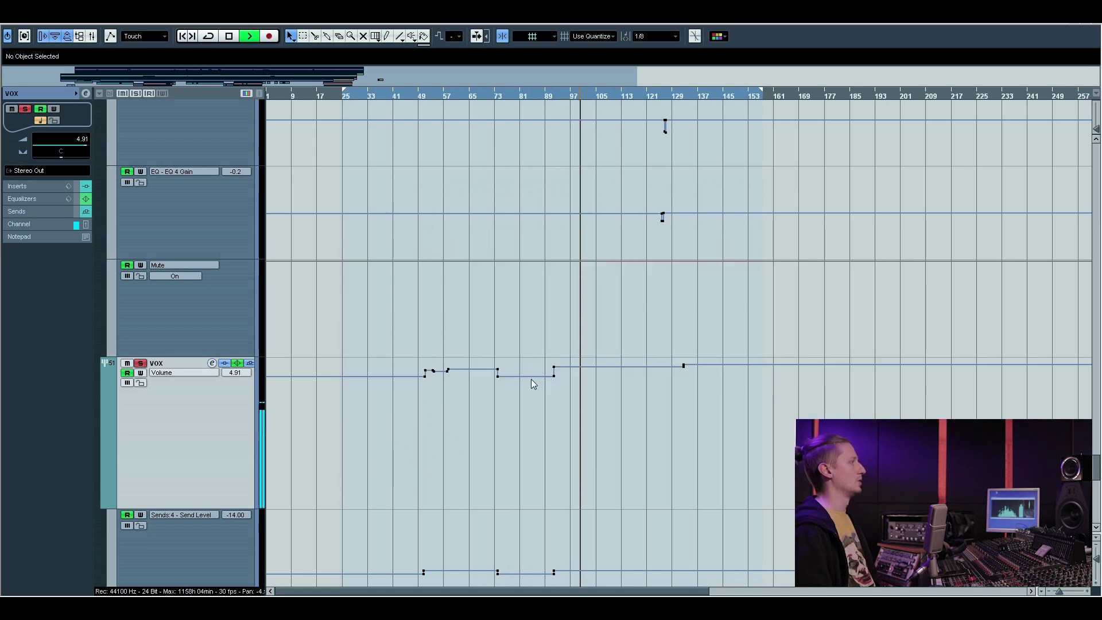
Reopen the VOX channel settings and compare the vocal with its FX 3, FX 6 and FX 7 sends off and on
{"action": "left_click", "coordinate": [211, 364]}
{"action": "left_click", "coordinate": [802, 351]}
{"action": "left_click", "coordinate": [802, 323]}
{"action": "left_click", "coordinate": [802, 265]}
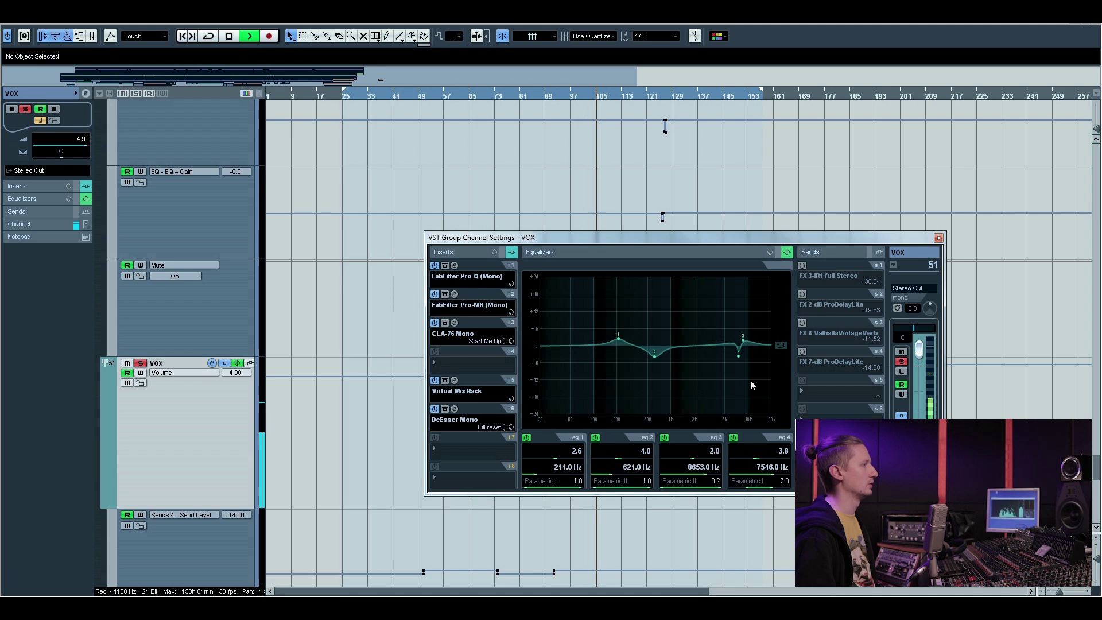
{"action": "left_click", "coordinate": [802, 266]}
{"action": "left_click", "coordinate": [802, 323]}
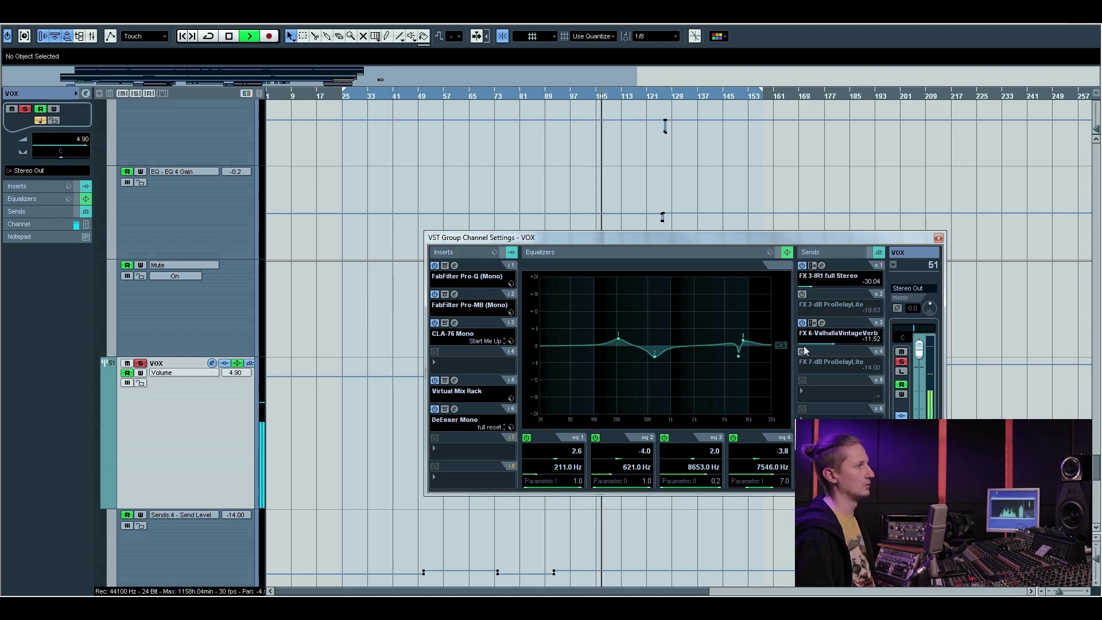
{"action": "left_click", "coordinate": [802, 351]}
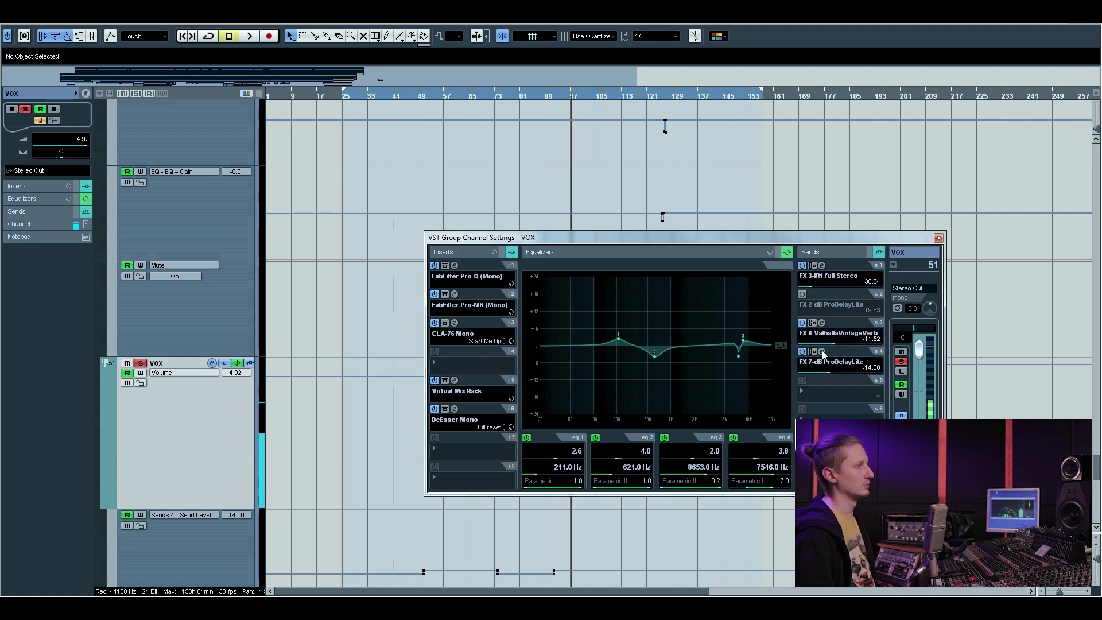
Turn off the FX 6 and FX 3 sends to audition the VOX delay alone, and inspect the FX 7 dB ProDelayLite settings
{"action": "left_click", "coordinate": [802, 322]}
{"action": "left_click", "coordinate": [802, 265]}
{"action": "key", "text": "space"}
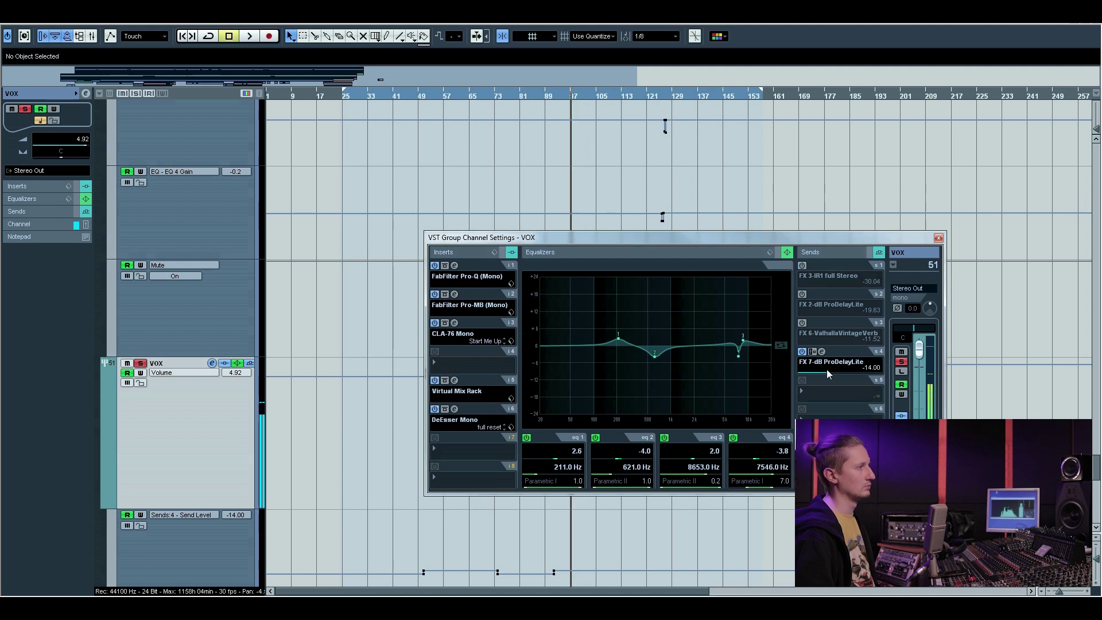
{"action": "key", "text": "space"}
{"action": "left_click", "coordinate": [822, 351]}
{"action": "key", "text": "space"}
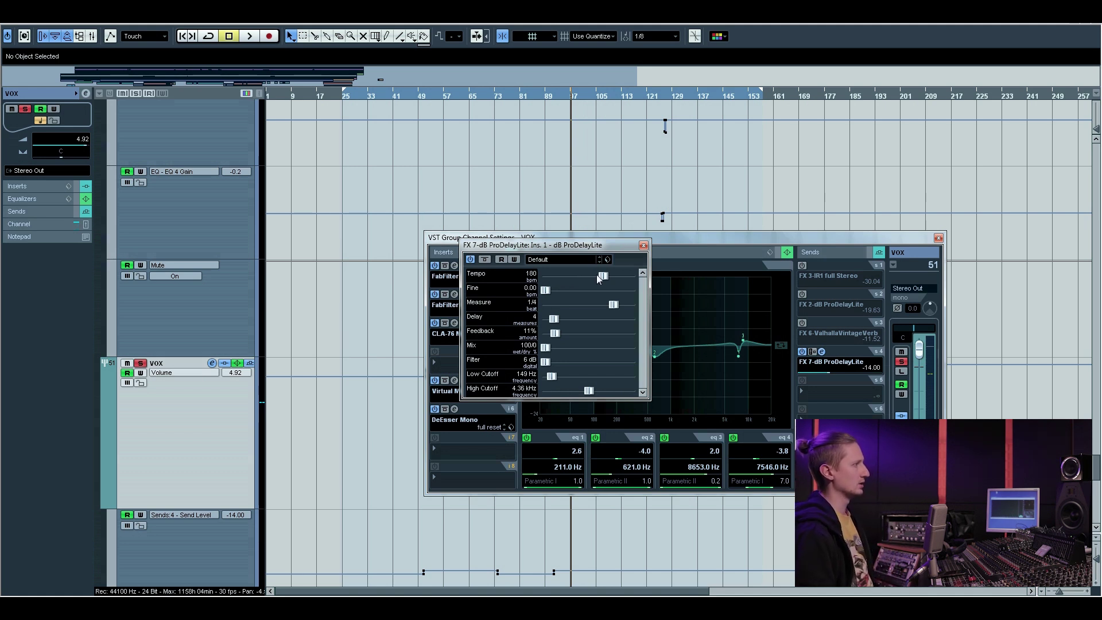
{"action": "left_click", "coordinate": [643, 246]}
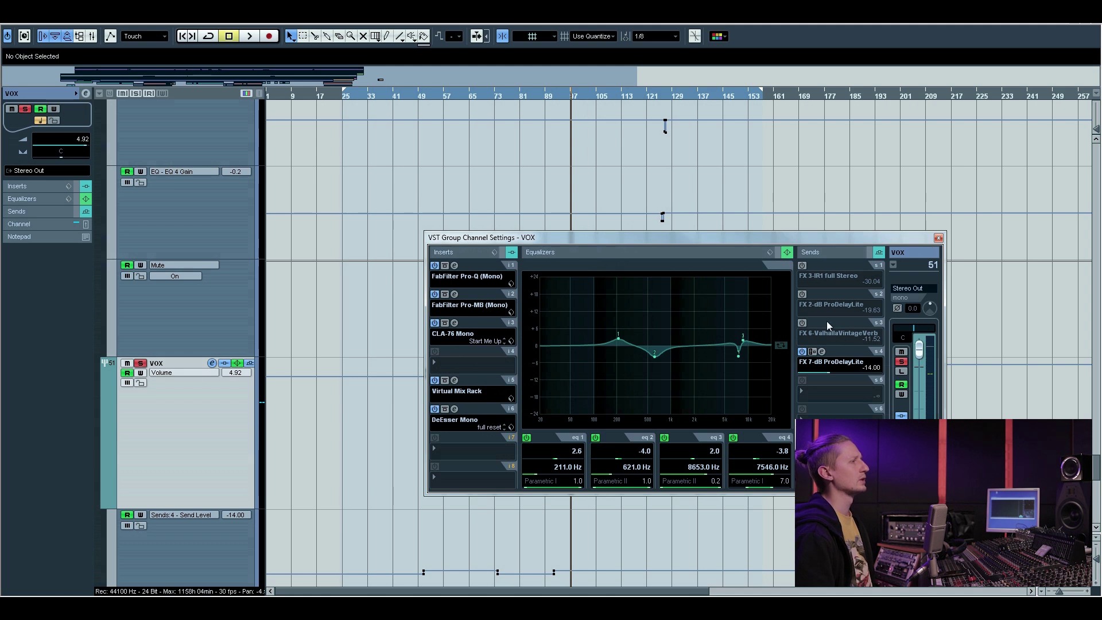
Re-enable the VOX group's FX 6 and FX 3 sends, close its channel settings, and unsolo the group
{"action": "left_click", "coordinate": [802, 323]}
{"action": "left_click", "coordinate": [802, 265]}
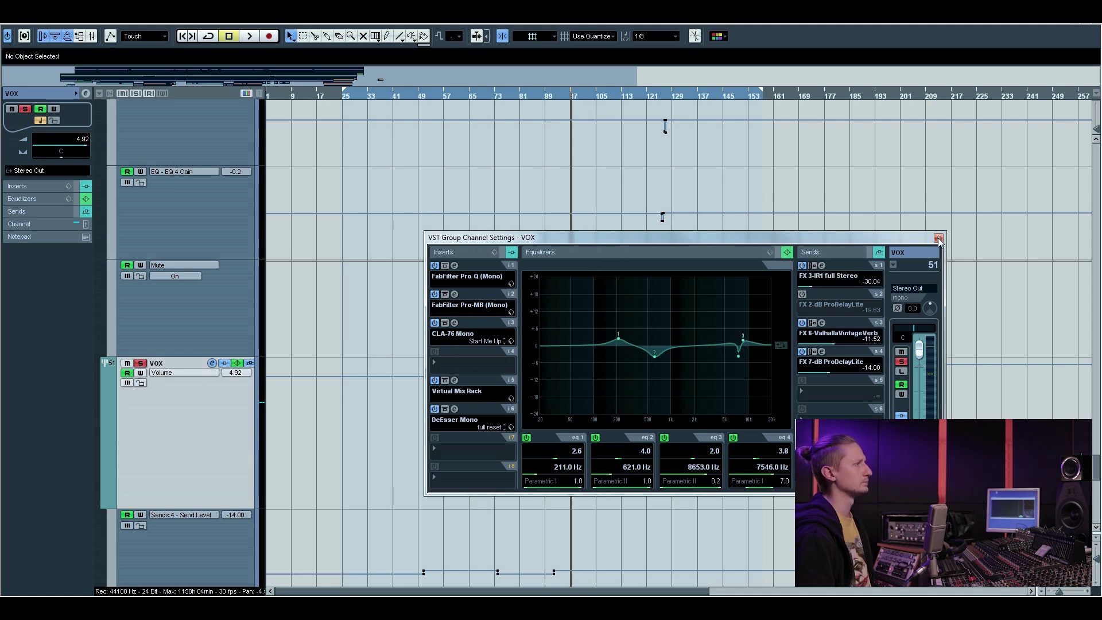
{"action": "left_click", "coordinate": [939, 238]}
{"action": "scroll", "coordinate": [208, 337], "scroll_direction": "down", "scroll_amount": 2}
{"action": "left_click", "coordinate": [141, 300]}
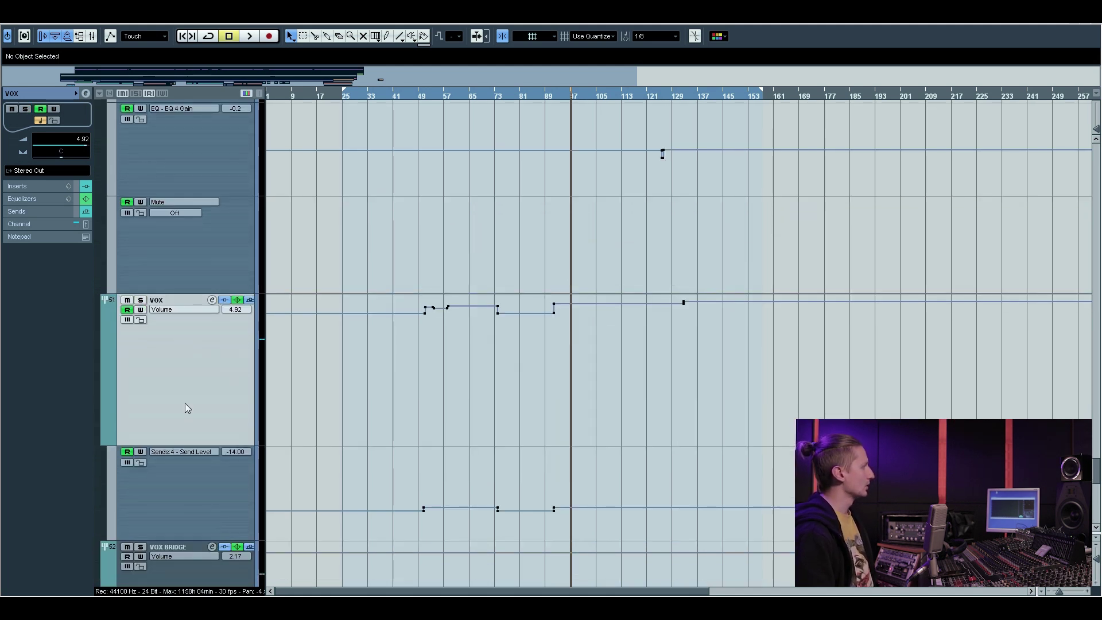
Open the VOX BRIDGE group's channel settings, inspect its Overdrive and FabFilter Pro-Q (Mono) inserts, and close everything
{"action": "scroll", "coordinate": [360, 461], "scroll_direction": "down", "scroll_amount": 3}
{"action": "left_click", "coordinate": [221, 481]}
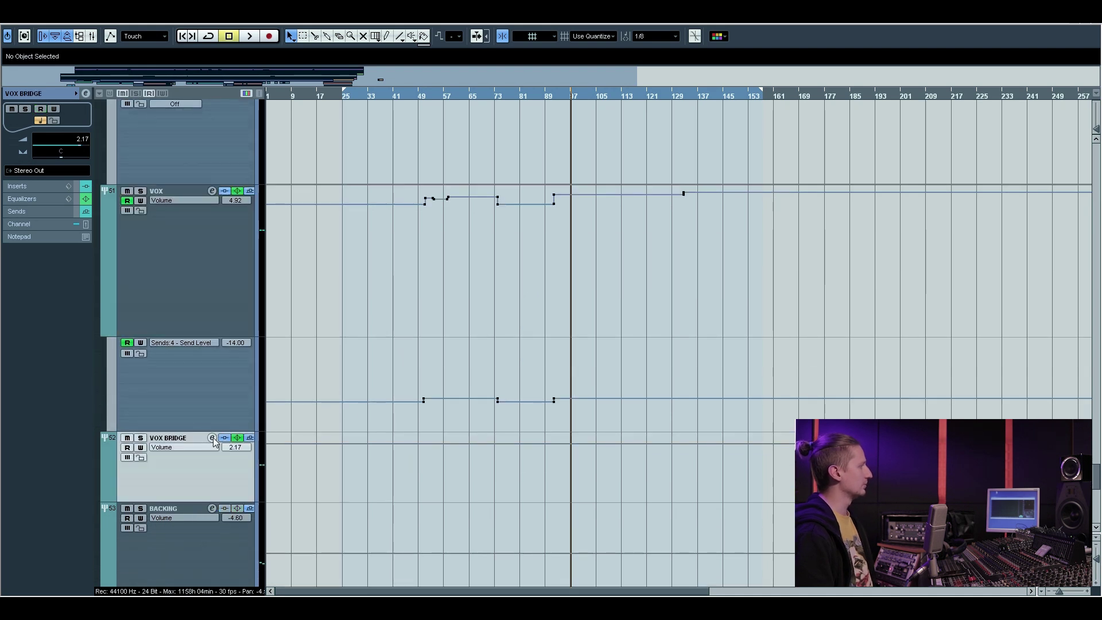
{"action": "left_click", "coordinate": [211, 438]}
{"action": "left_click", "coordinate": [455, 351]}
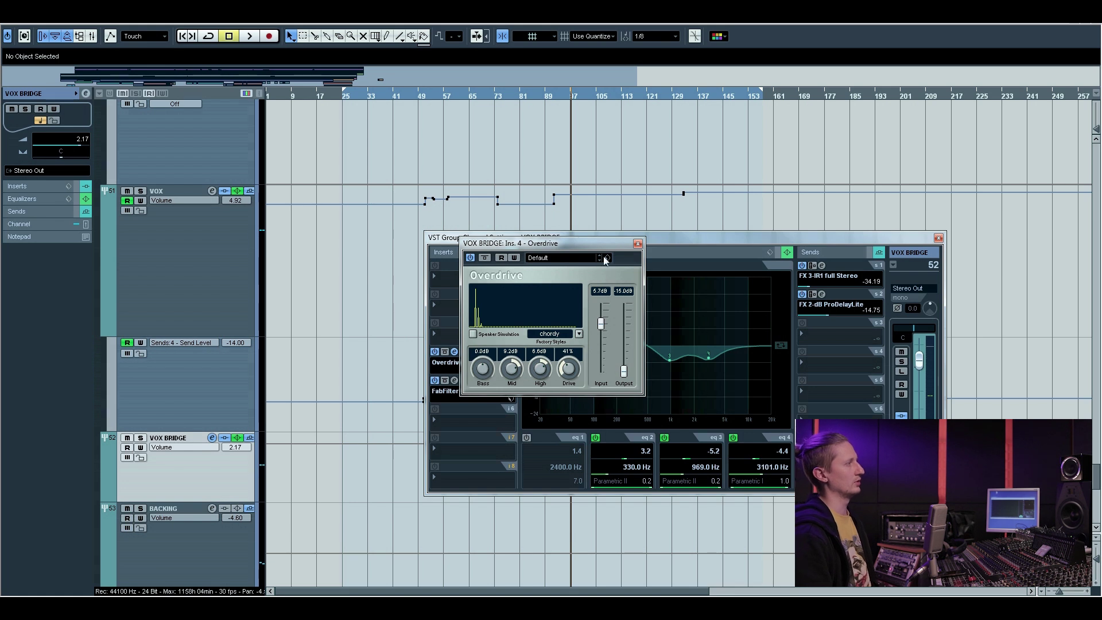
{"action": "left_click_drag", "start_coordinate": [604, 245], "coordinate": [653, 278]}
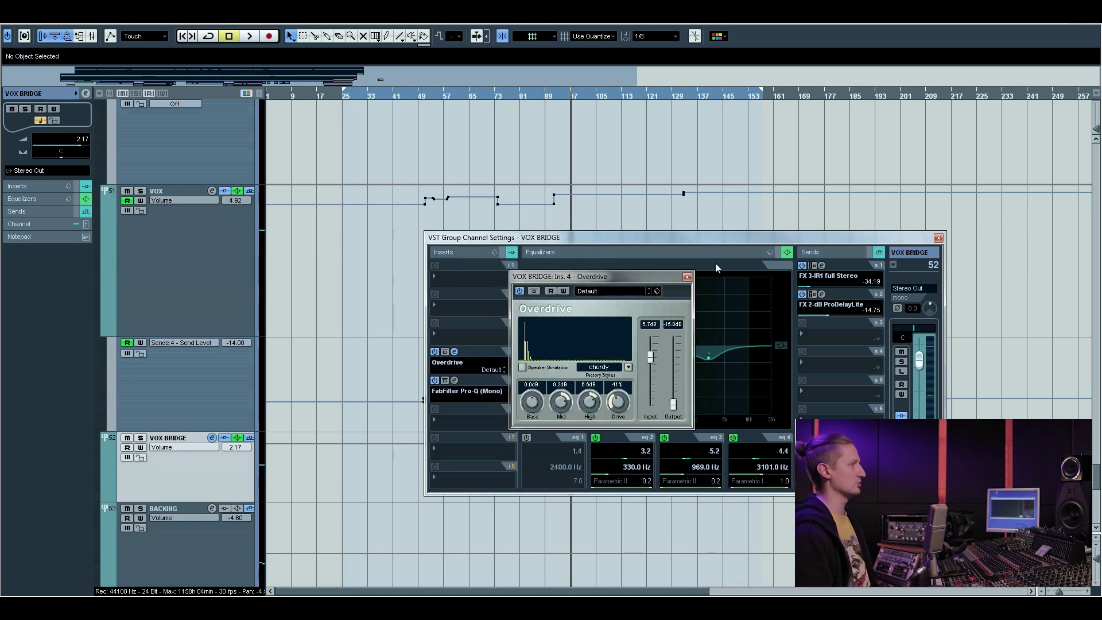
{"action": "left_click", "coordinate": [688, 278]}
{"action": "left_click", "coordinate": [455, 381]}
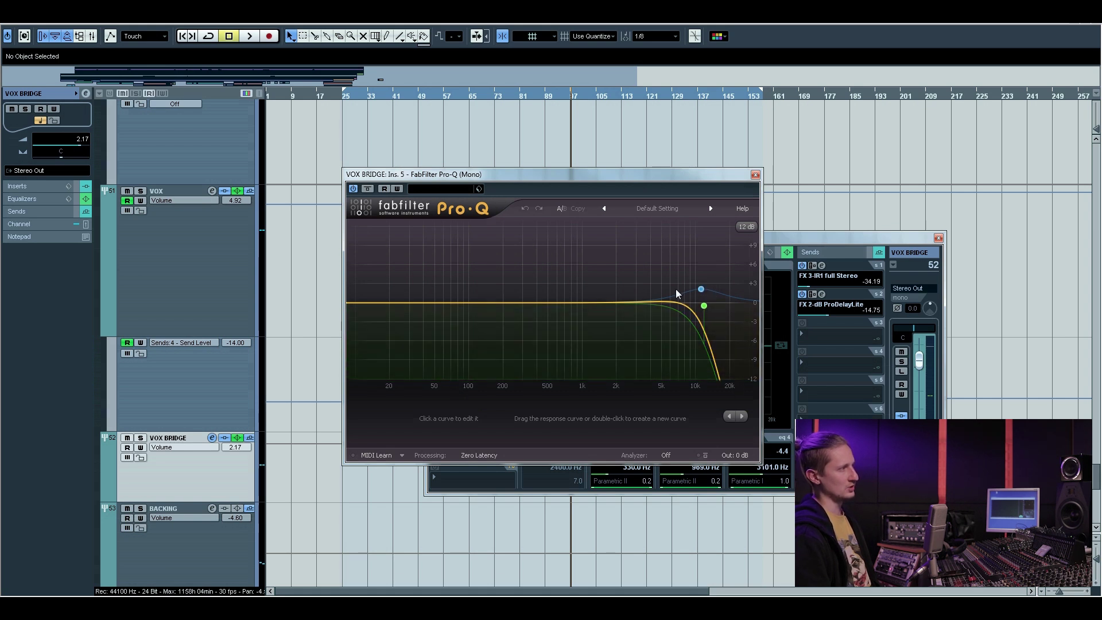
{"action": "left_click", "coordinate": [756, 176]}
{"action": "left_click", "coordinate": [938, 240]}
Review the BACKING group's inserts, equalizer and FX 3 reverb send, and close its channel settings
{"action": "scroll", "coordinate": [422, 456], "scroll_direction": "down", "scroll_amount": 5}
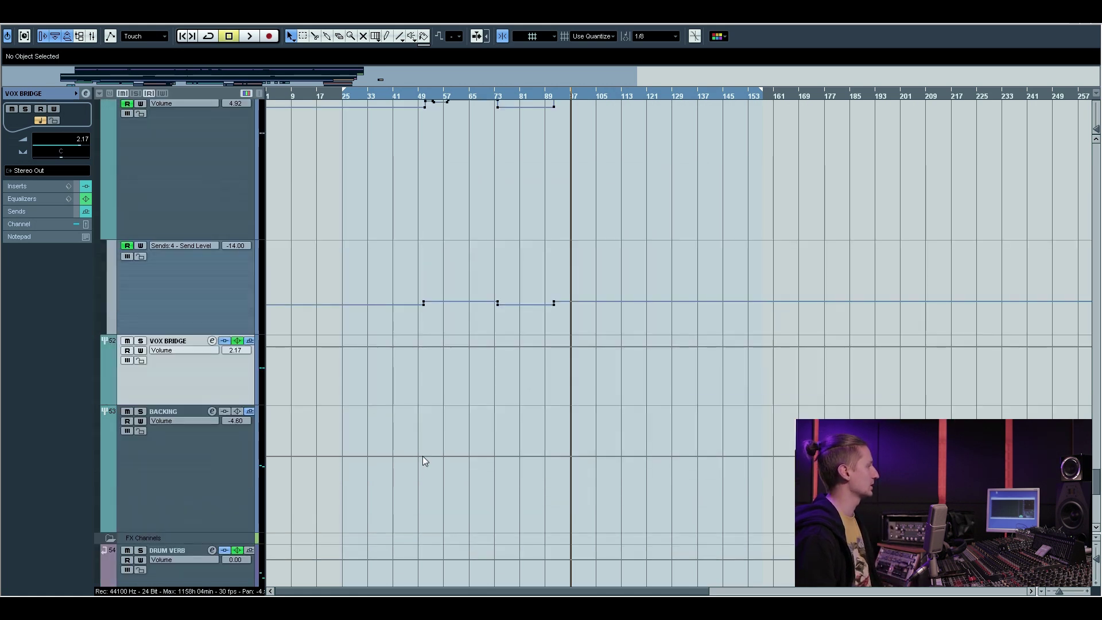
{"action": "left_click", "coordinate": [204, 240]}
{"action": "left_click", "coordinate": [212, 218]}
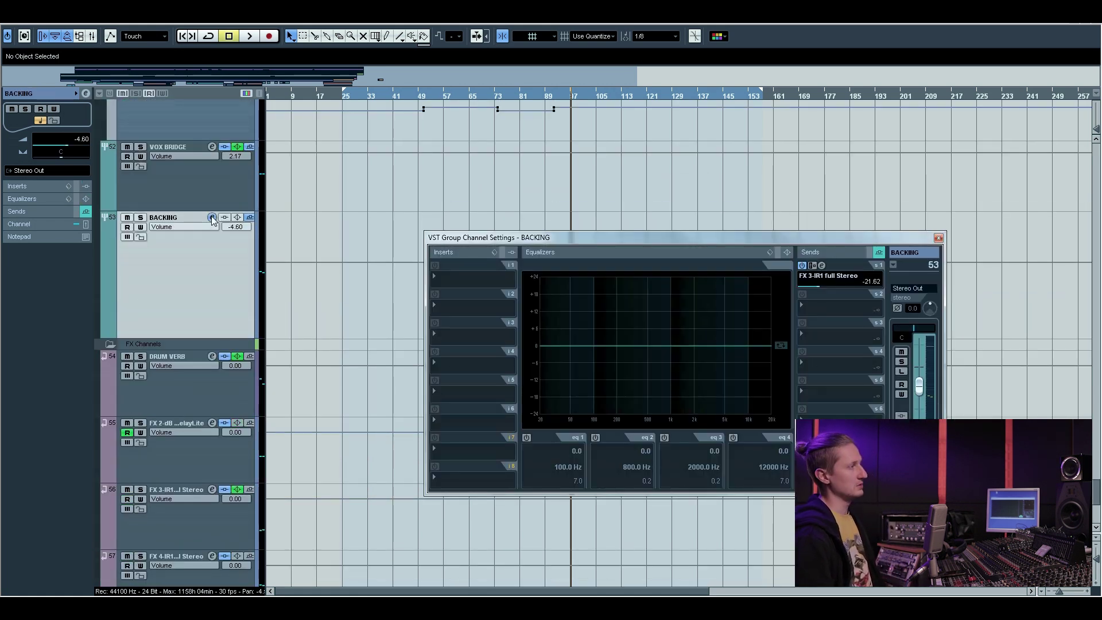
{"action": "left_click", "coordinate": [937, 237]}
Open the DRUM VERB effect channel's settings and inspect its equalizer and ValhallaVintageVerb insert
{"action": "left_click", "coordinate": [212, 390]}
{"action": "key", "text": "Down"}
{"action": "key", "text": "Down"}
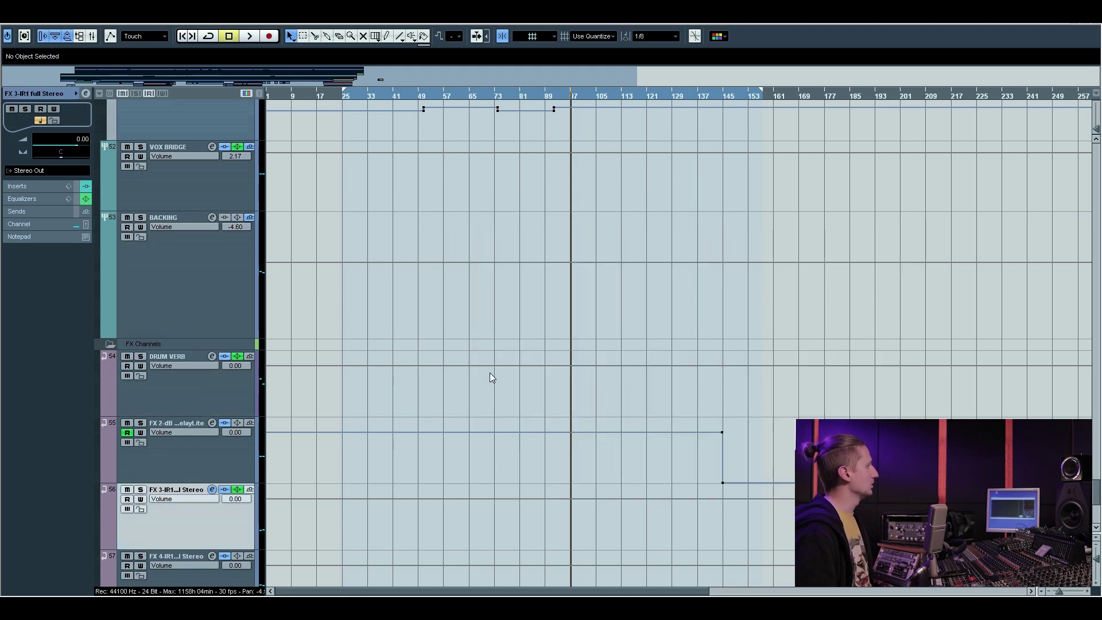
{"action": "key", "text": "e"}
{"action": "left_click", "coordinate": [217, 381]}
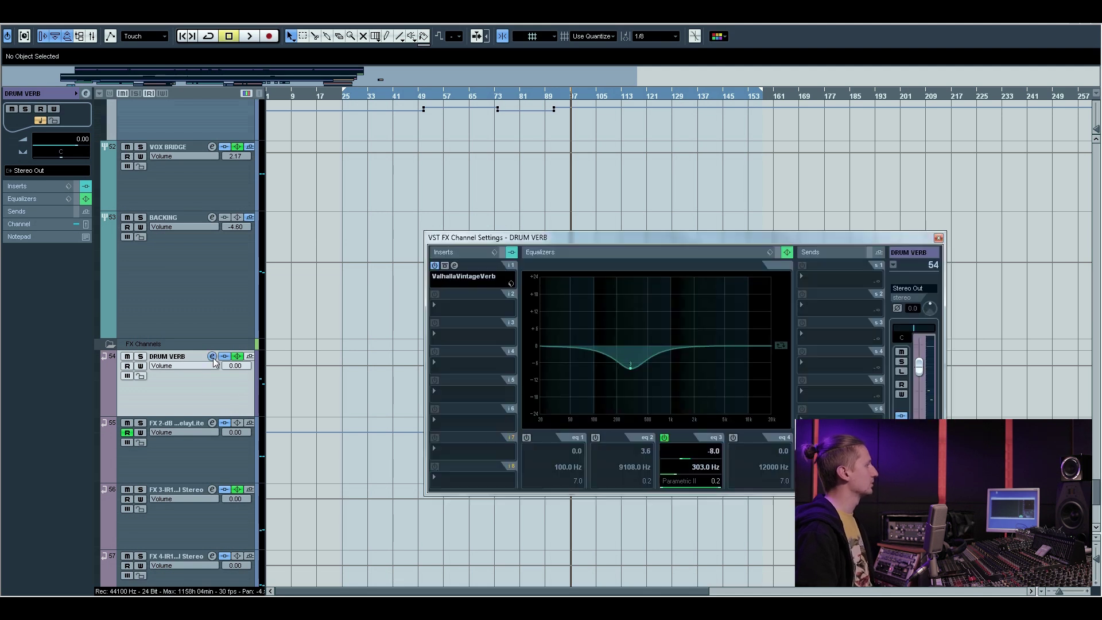
{"action": "left_click", "coordinate": [454, 266]}
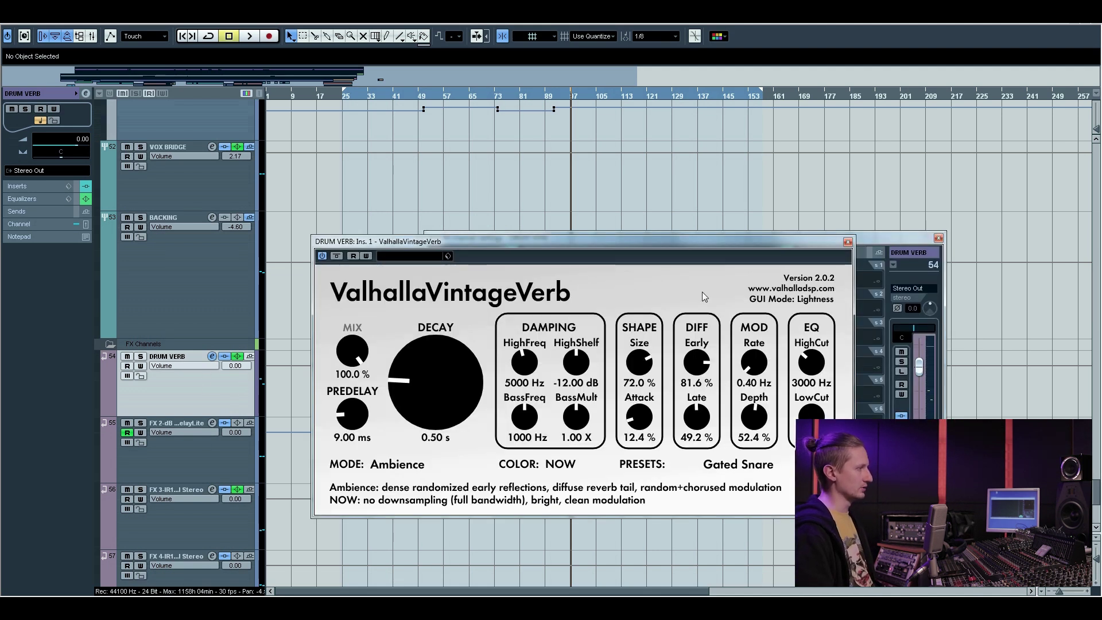
View the FX 2 dB ProDelayLite channel's settings, and inspect the FX 3 channel's equalizer and IR1 full Stereo reverb
{"action": "left_click", "coordinate": [210, 439]}
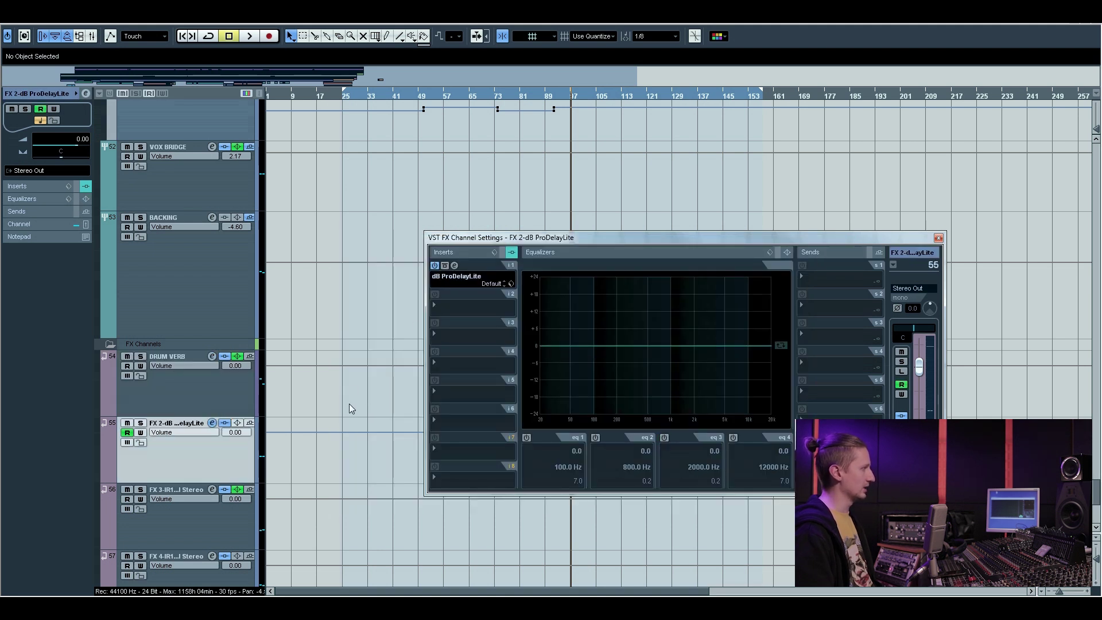
{"action": "scroll", "coordinate": [351, 408], "scroll_direction": "down", "scroll_amount": 3}
{"action": "left_click", "coordinate": [208, 328]}
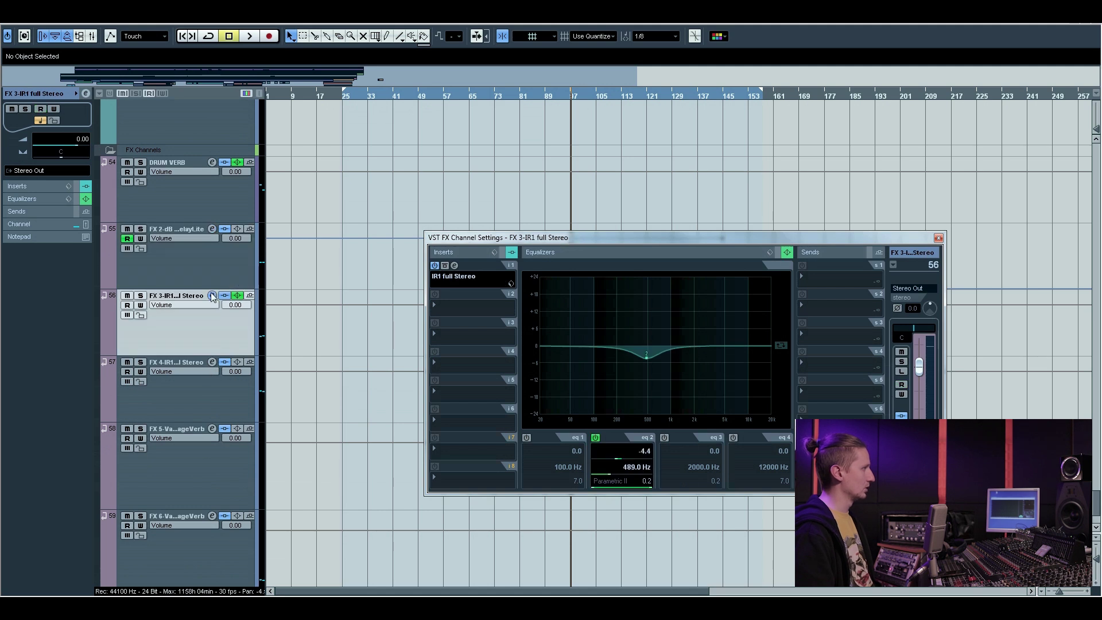
{"action": "left_click", "coordinate": [455, 265]}
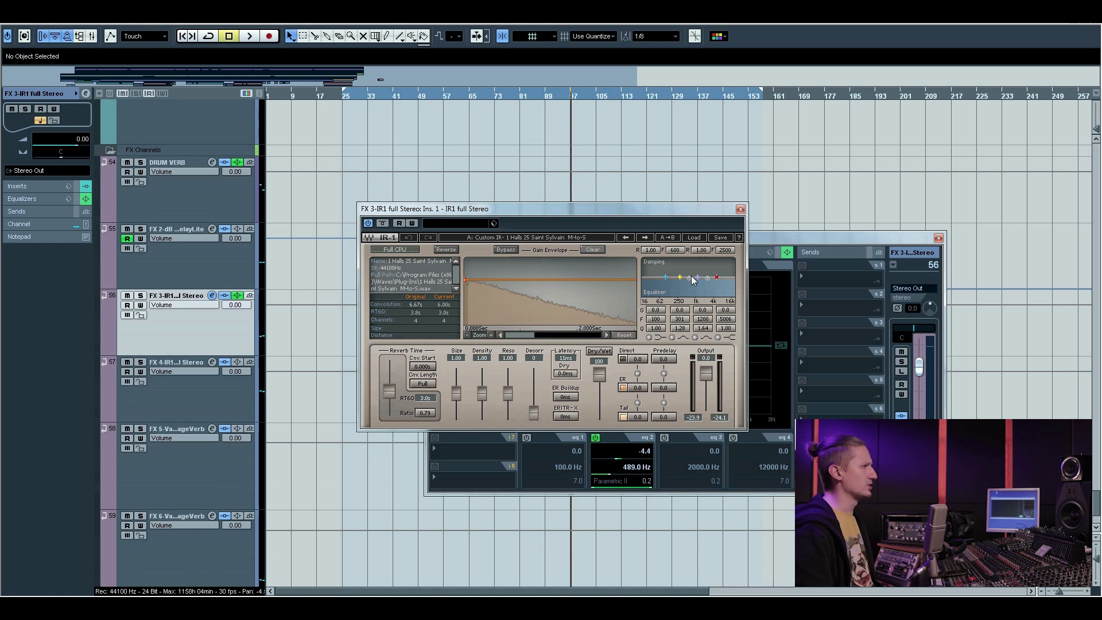
Close the IR1 full Stereo reverb and inspect the ValhallaVintageVerb insert on the FX 5 channel
{"action": "key", "text": "Down"}
{"action": "left_click", "coordinate": [741, 210]}
{"action": "left_click", "coordinate": [208, 480]}
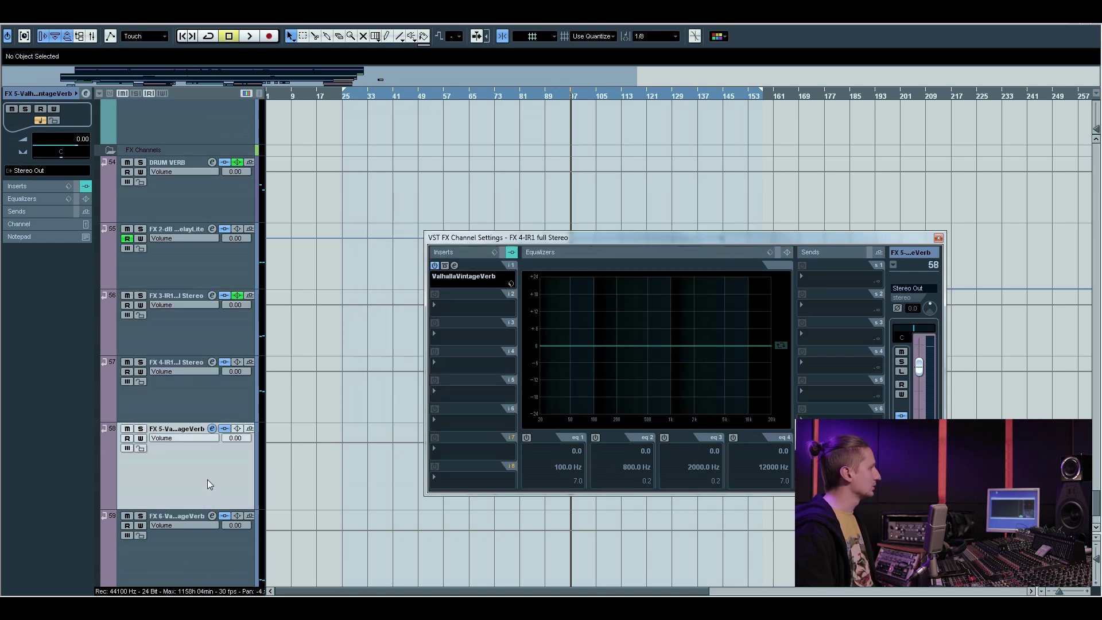
{"action": "left_click", "coordinate": [455, 264]}
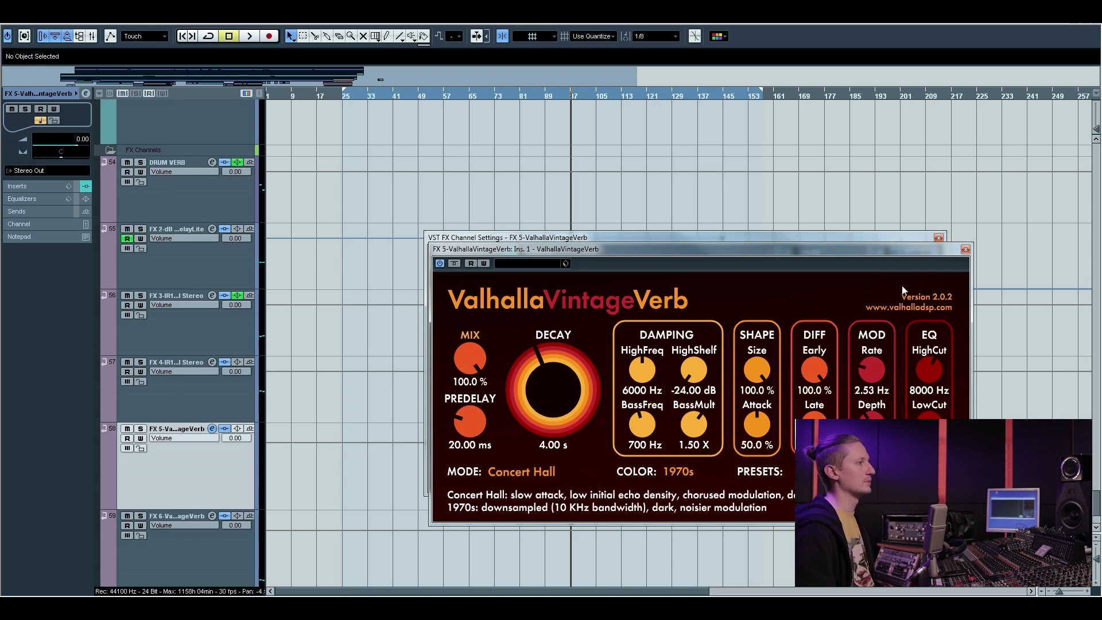
Close the FX 5 windows, inspect the ValhallaVintageVerb insert on the FX 6 channel, and close its settings
{"action": "left_click", "coordinate": [965, 250]}
{"action": "left_click", "coordinate": [939, 237]}
{"action": "scroll", "coordinate": [358, 490], "scroll_direction": "down", "scroll_amount": 1}
{"action": "left_click", "coordinate": [221, 472]}
{"action": "left_click", "coordinate": [212, 419]}
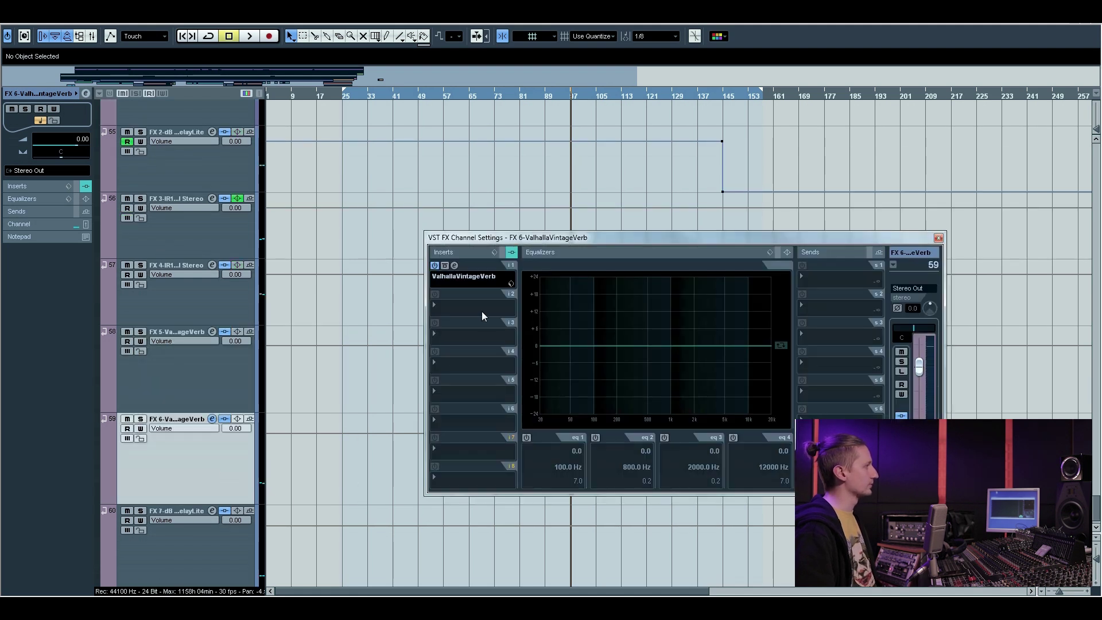
{"action": "left_click", "coordinate": [456, 265]}
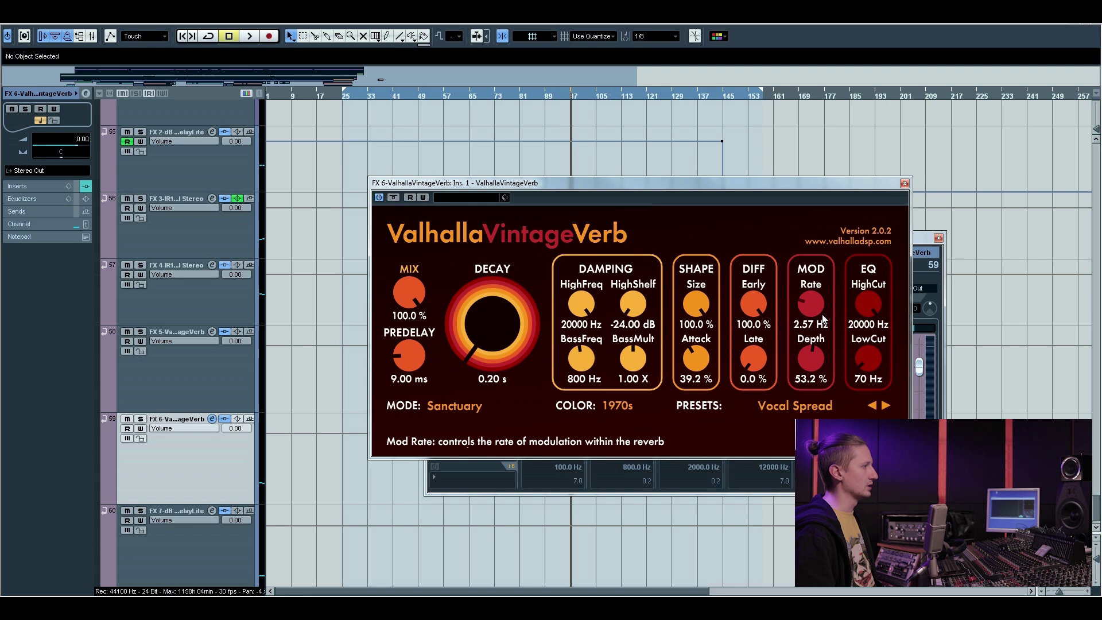
{"action": "left_click", "coordinate": [906, 185]}
{"action": "left_click", "coordinate": [938, 238]}
Open the FX 7 channel's settings, inspect its dB ProDelayLite insert, and close both windows
{"action": "scroll", "coordinate": [352, 467], "scroll_direction": "down", "scroll_amount": 1}
{"action": "left_click", "coordinate": [241, 495]}
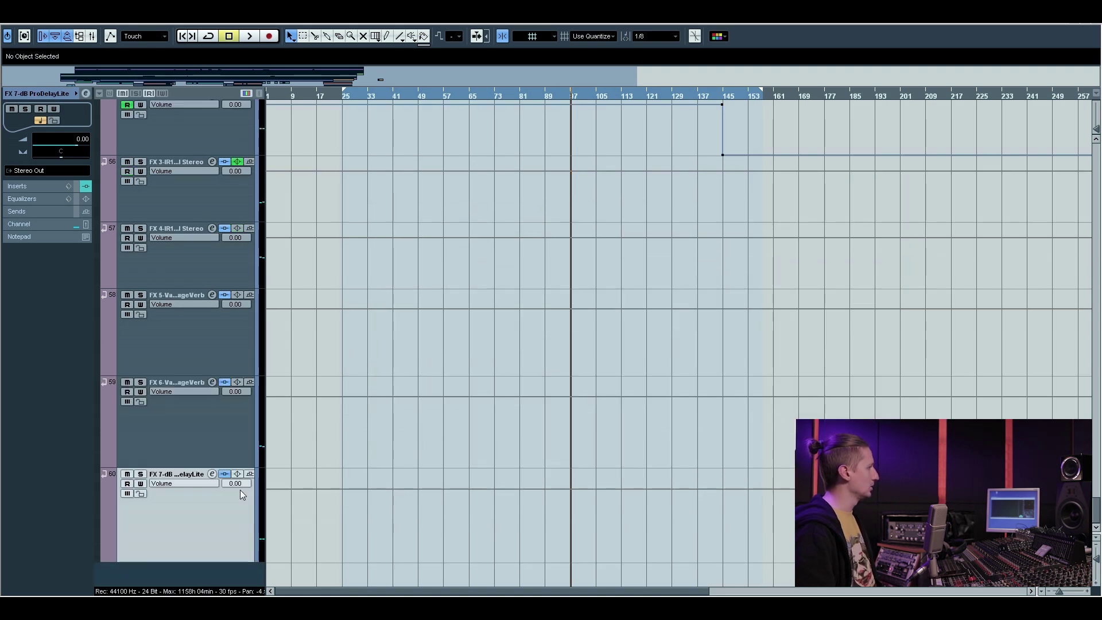
{"action": "left_click", "coordinate": [212, 474]}
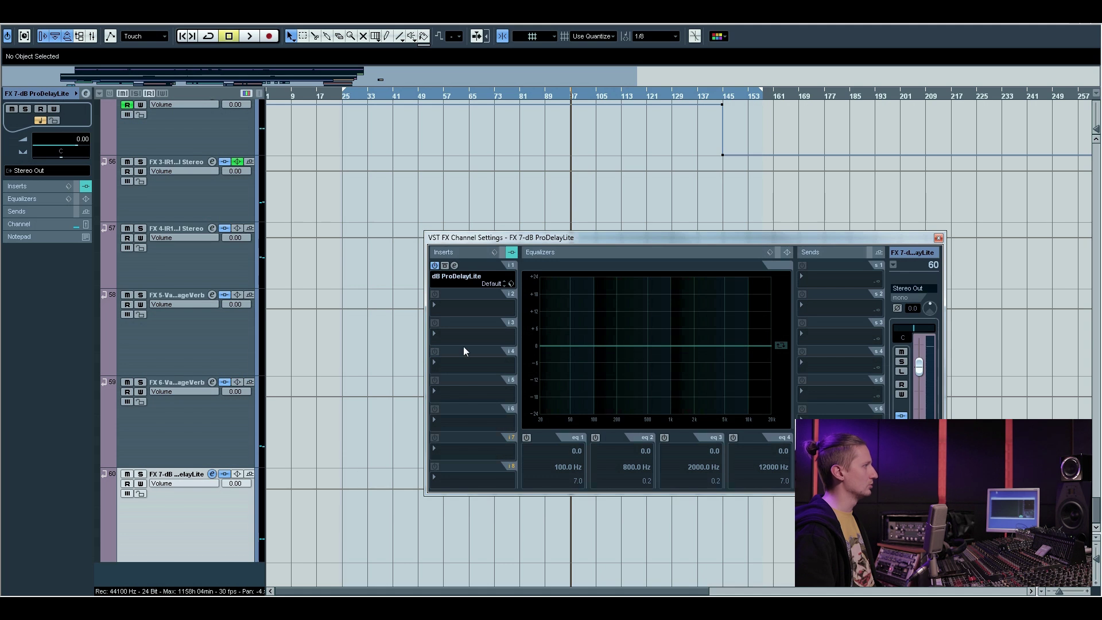
{"action": "left_click", "coordinate": [455, 265]}
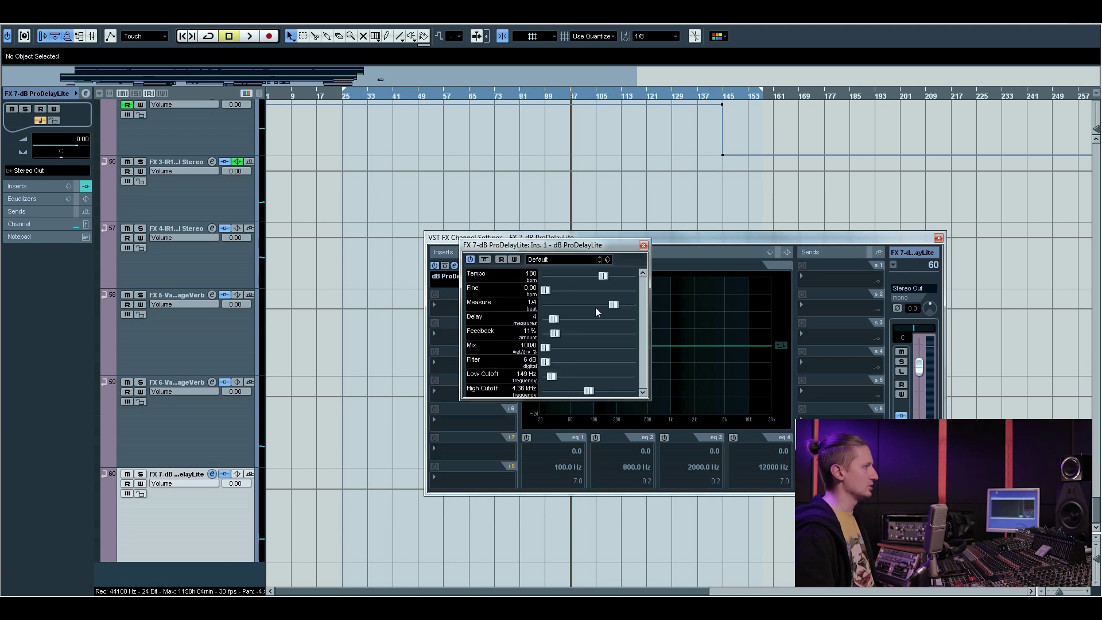
{"action": "left_click", "coordinate": [644, 245]}
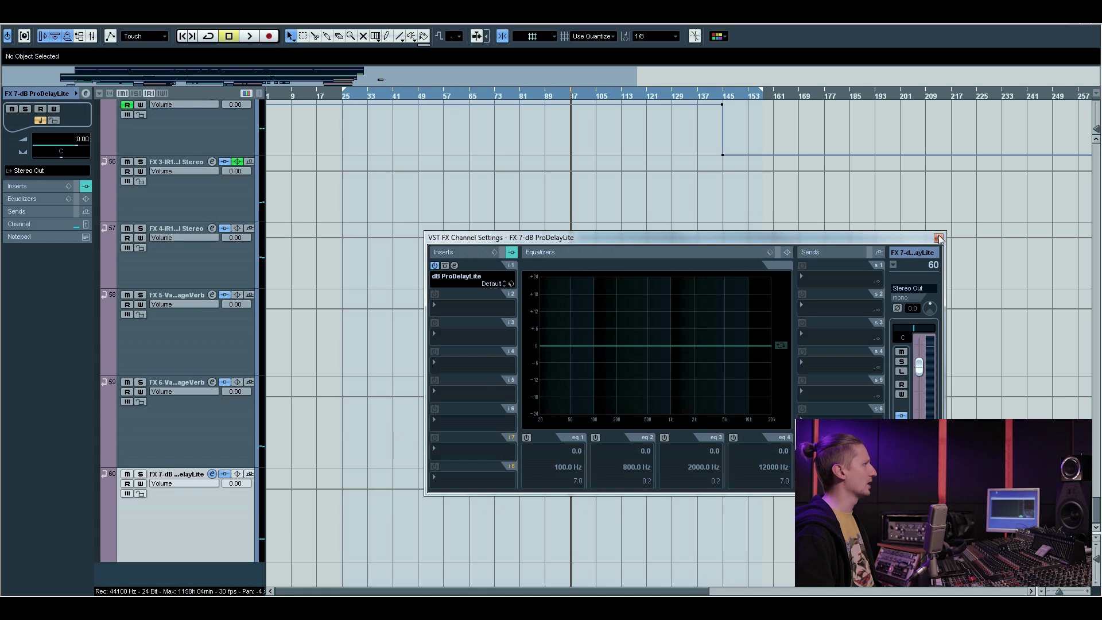
{"action": "left_click", "coordinate": [938, 238]}
Return to the FX 2 channel, inspect its dB ProDelayLite delay settings, and close both windows
{"action": "scroll", "coordinate": [499, 368], "scroll_direction": "up", "scroll_amount": 5}
{"action": "left_click", "coordinate": [200, 430]}
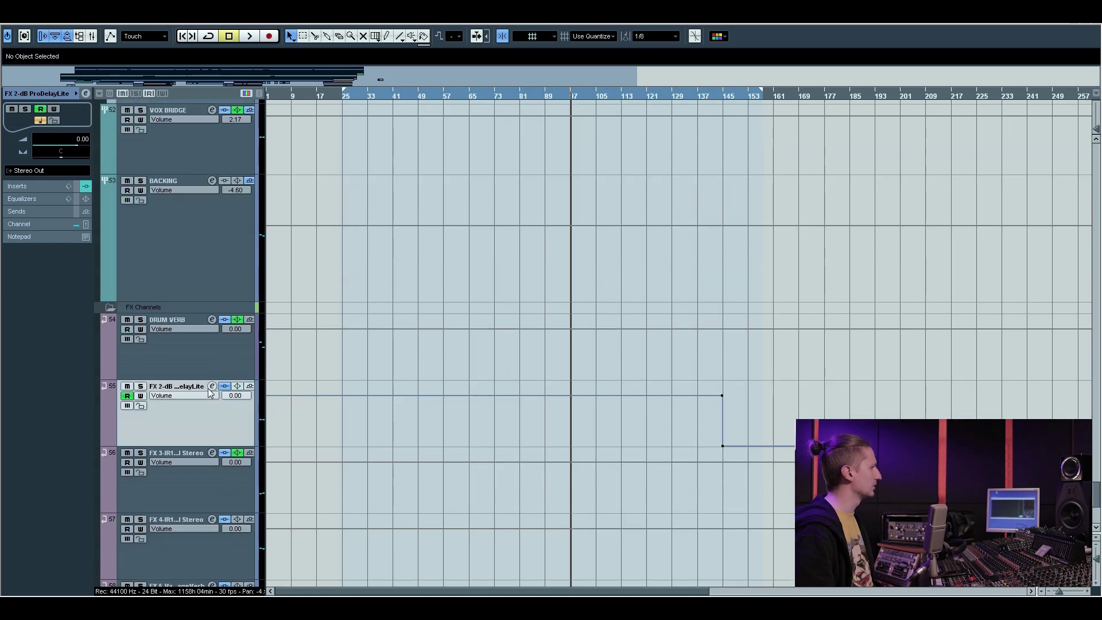
{"action": "left_click", "coordinate": [211, 385]}
{"action": "left_click", "coordinate": [454, 266]}
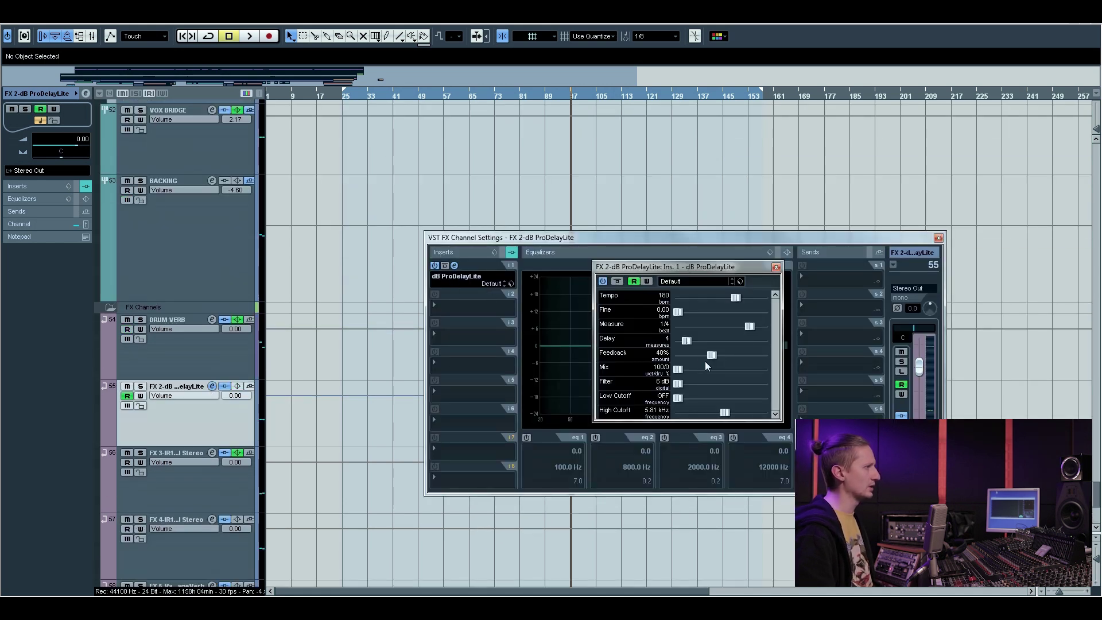
{"action": "left_click", "coordinate": [776, 266]}
{"action": "left_click", "coordinate": [938, 238]}
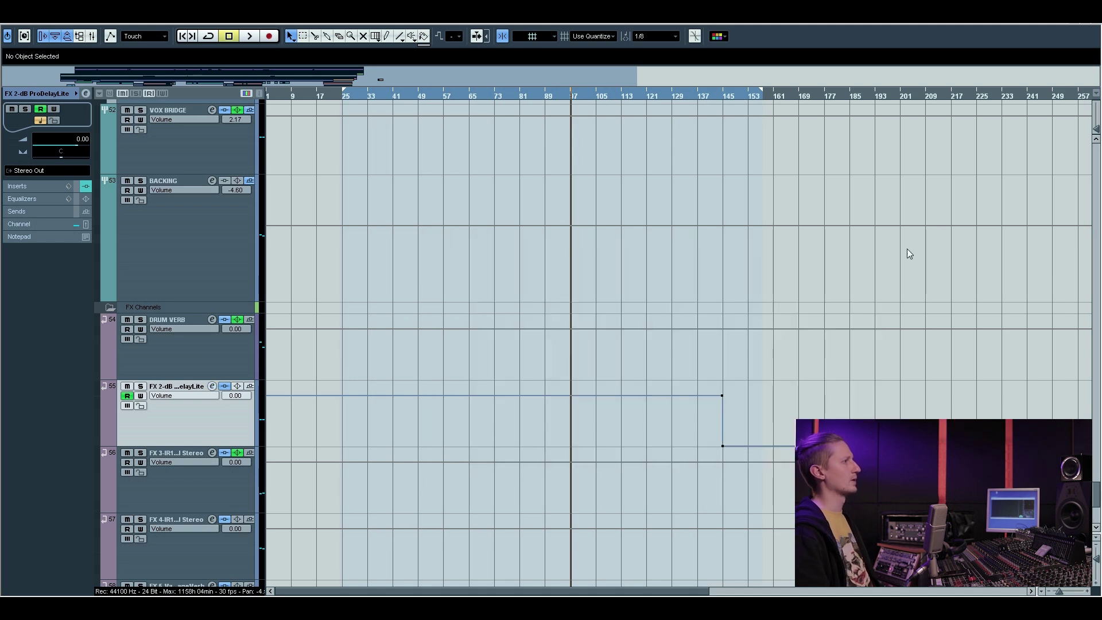
Open the mixer and inspect the Virtual Tape Machines insert on the Stereo Out channel
{"action": "scroll", "coordinate": [575, 430], "scroll_direction": "up", "scroll_amount": 4}
{"action": "scroll", "coordinate": [576, 441], "scroll_direction": "up", "scroll_amount": 15}
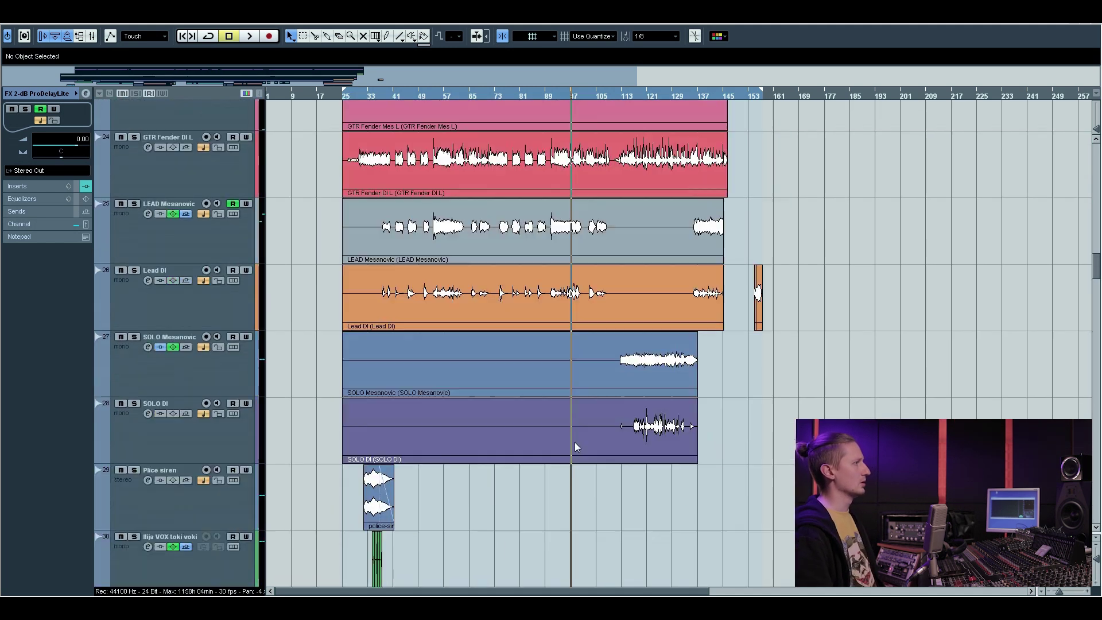
{"action": "scroll", "coordinate": [574, 442], "scroll_direction": "up", "scroll_amount": 5}
{"action": "key", "text": "F3"}
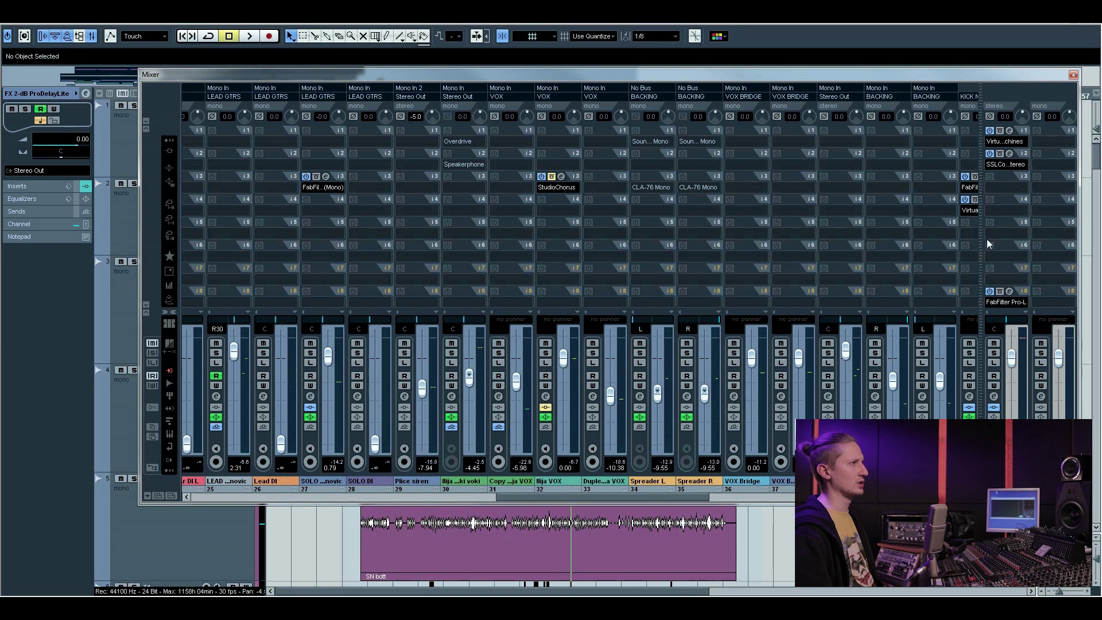
{"action": "left_click", "coordinate": [1006, 323]}
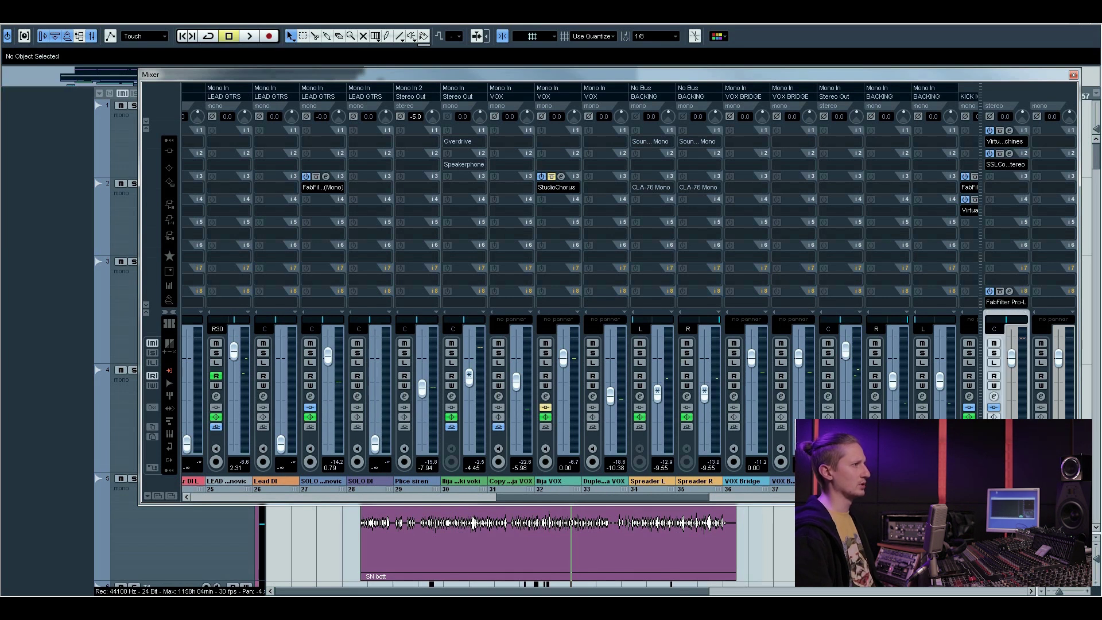
{"action": "left_click", "coordinate": [1010, 132]}
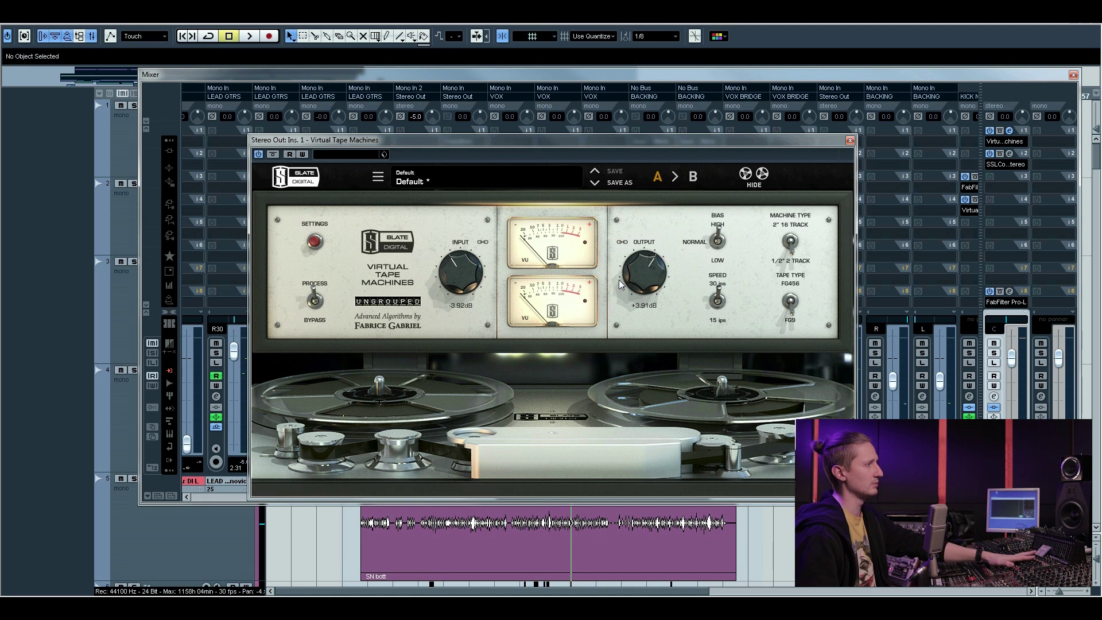
{"action": "left_click", "coordinate": [850, 140]}
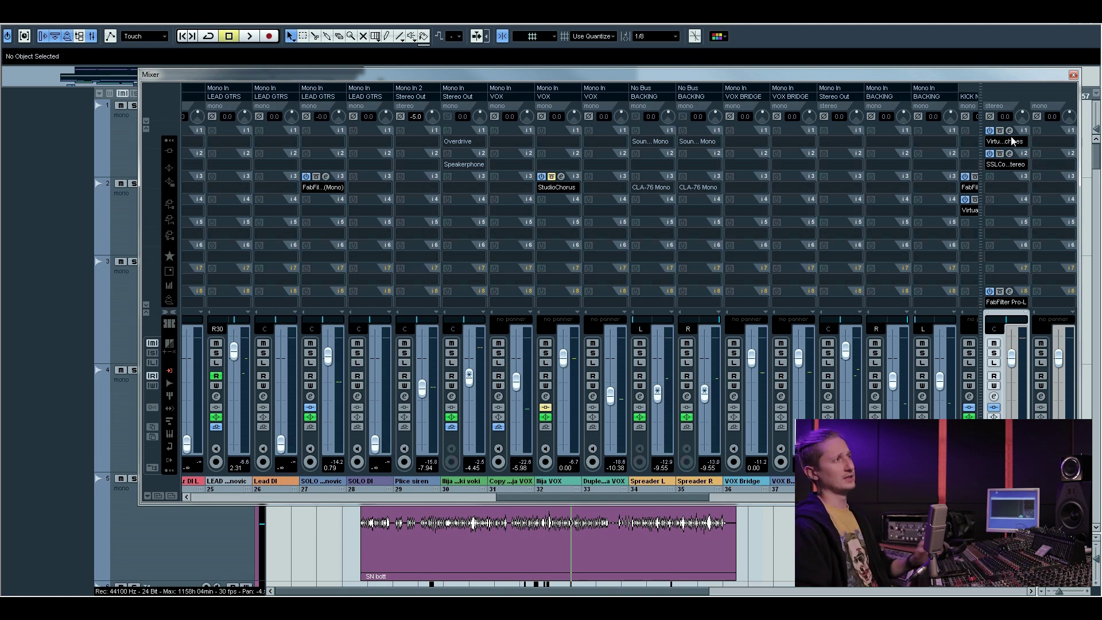
Play the mix and compare the Stereo Out with Virtual Tape Machines bypassed and active
{"action": "key", "text": "space"}
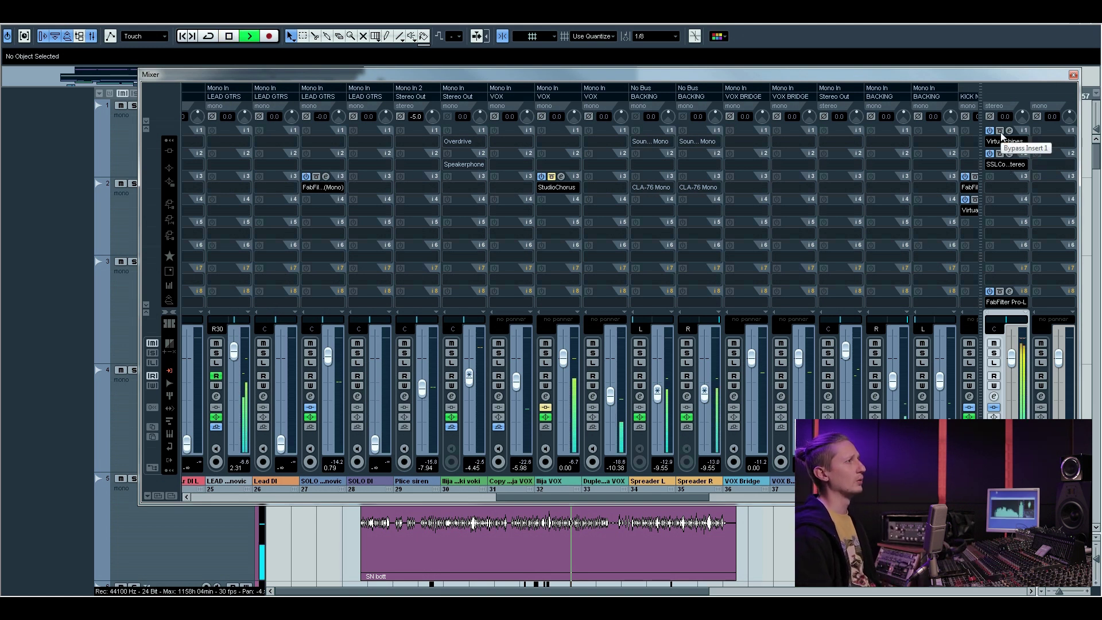
{"action": "left_click", "coordinate": [1000, 132]}
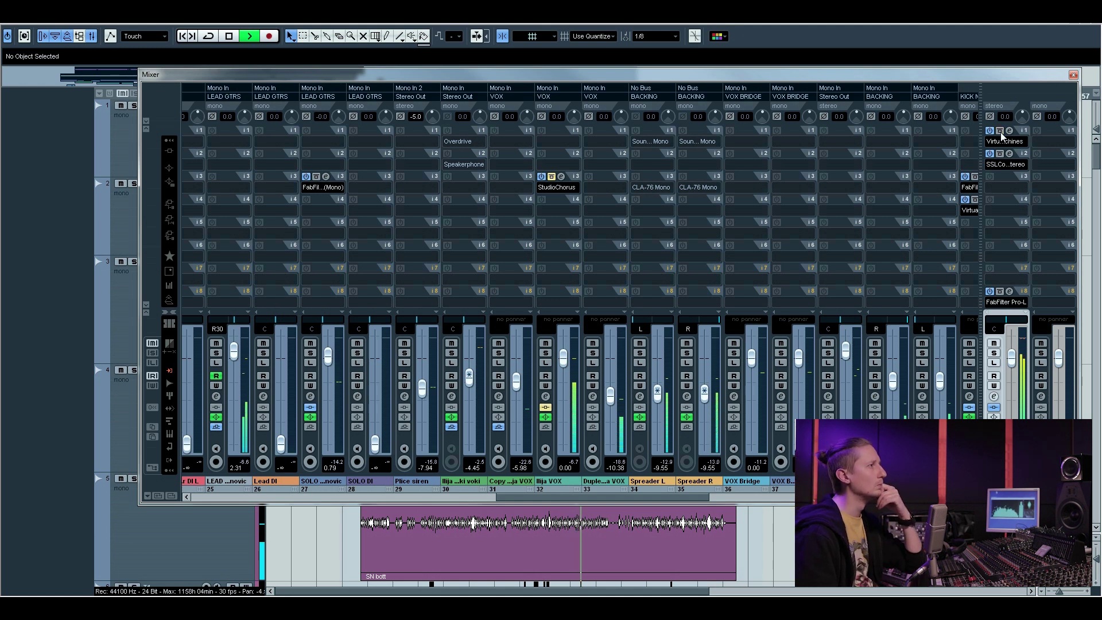
{"action": "left_click", "coordinate": [1000, 131]}
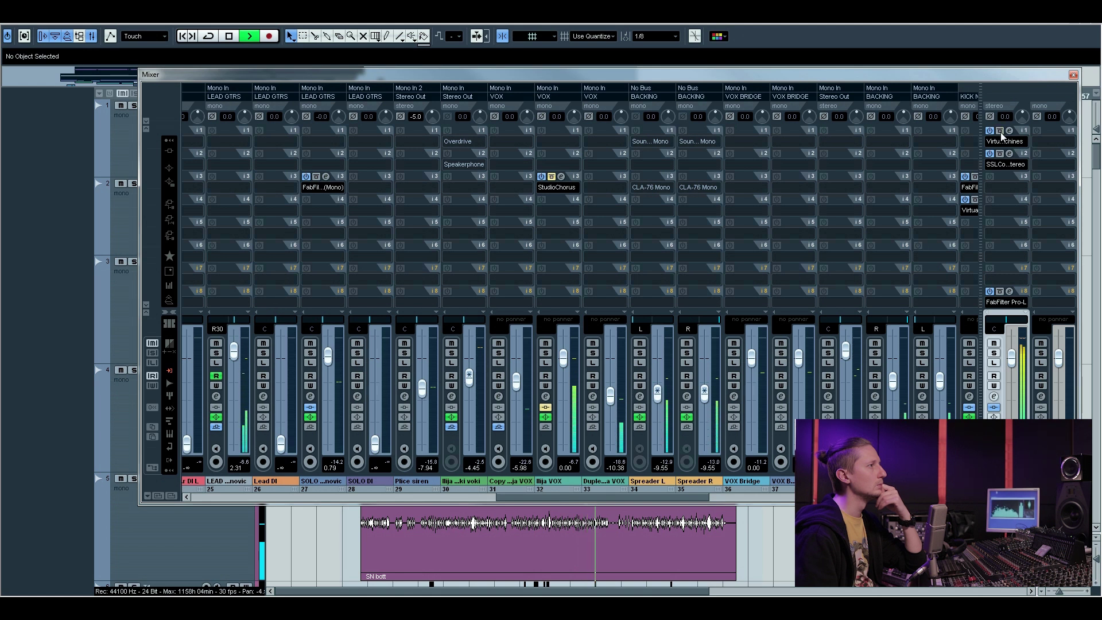
{"action": "key", "text": "space"}
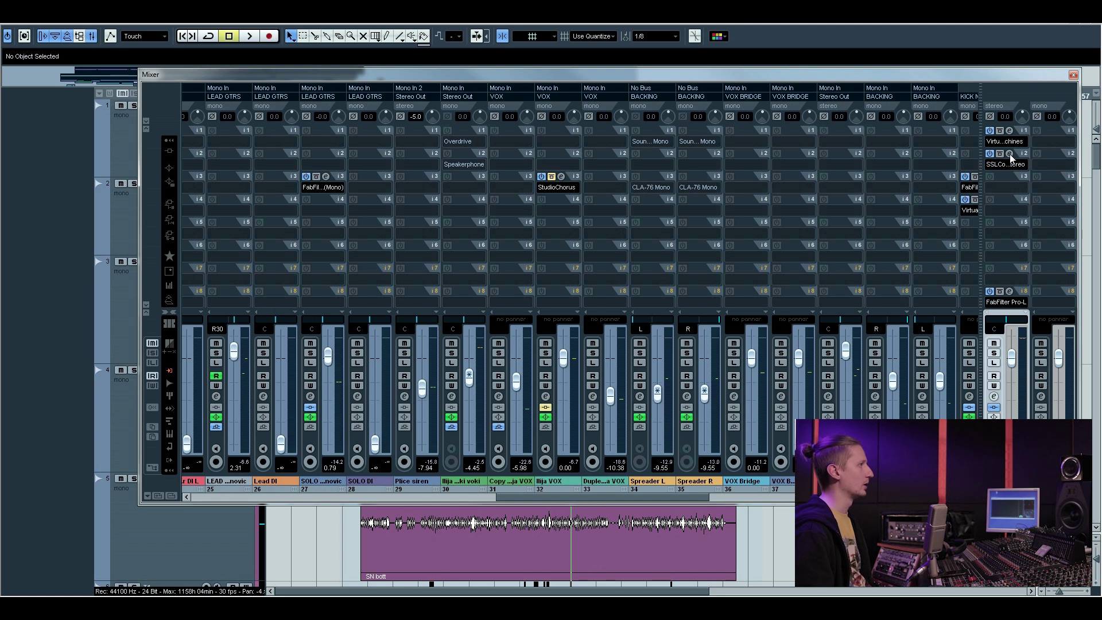
{"action": "key", "text": "space"}
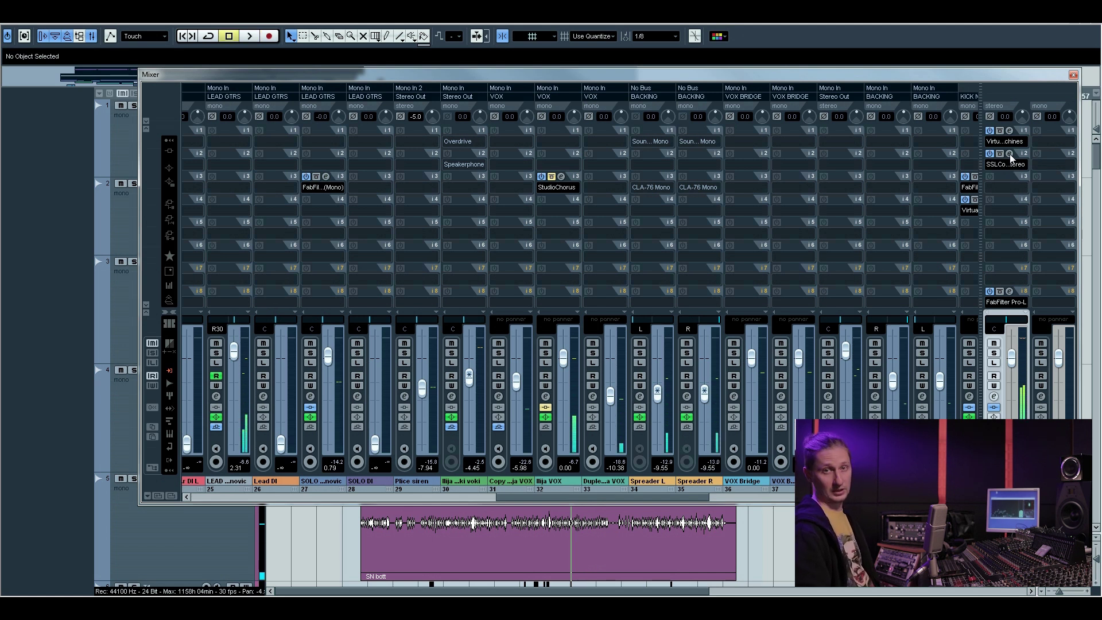
Open the Stereo Out's SSLComp Stereo insert, audition its bus compression during playback, and close the plug-in
{"action": "left_click", "coordinate": [1009, 155]}
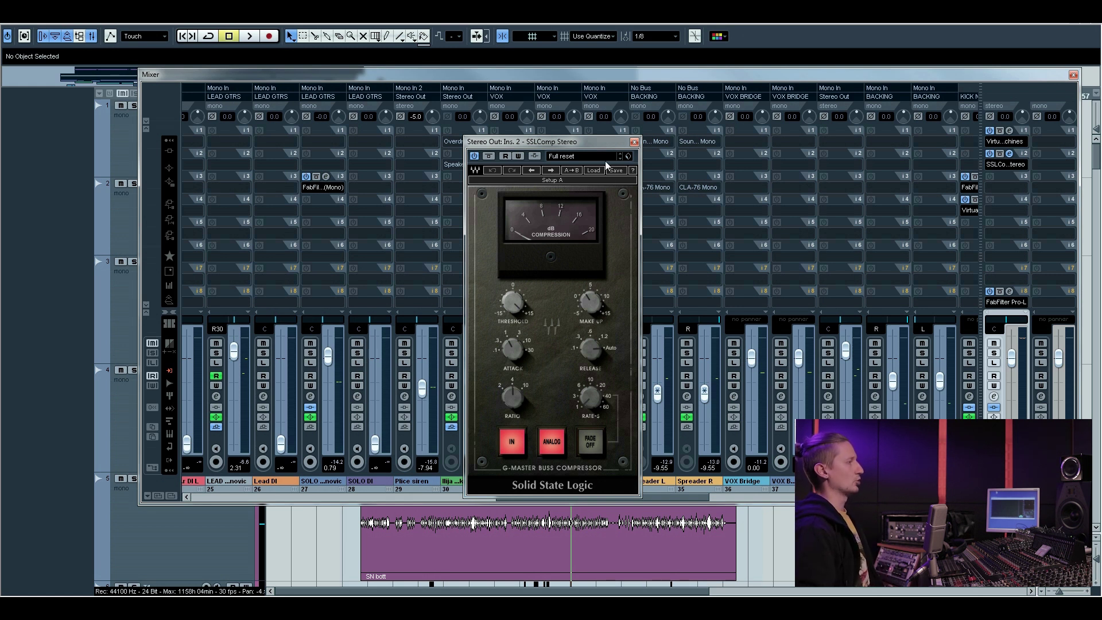
{"action": "left_click_drag", "start_coordinate": [600, 143], "coordinate": [634, 158]}
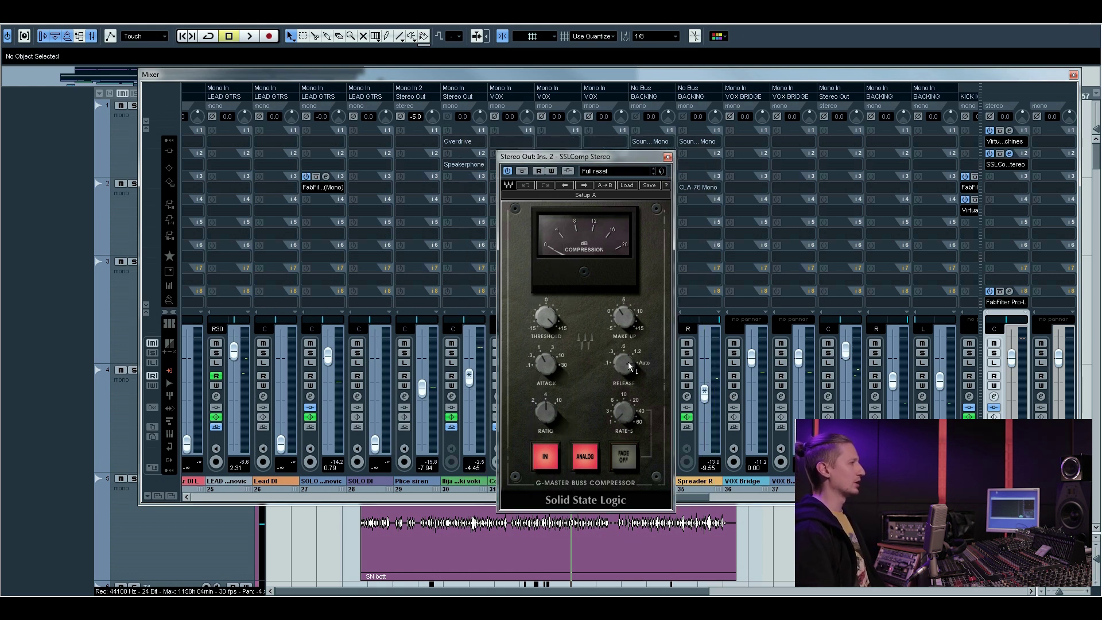
{"action": "key", "text": "space"}
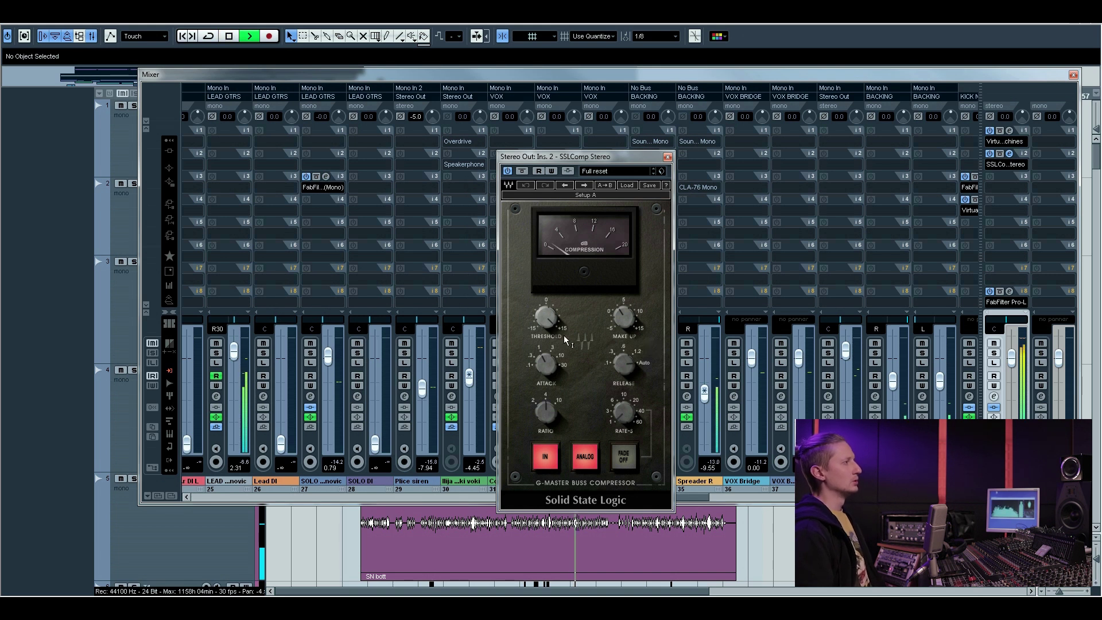
{"action": "mouse_move", "coordinate": [616, 332]}
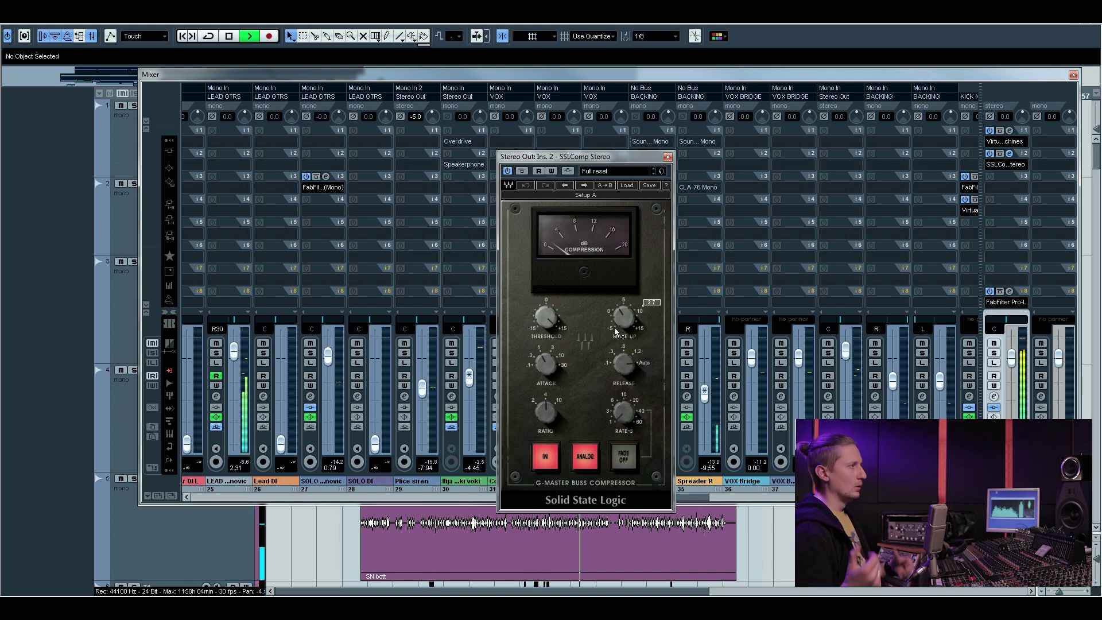
{"action": "left_click", "coordinate": [522, 171]}
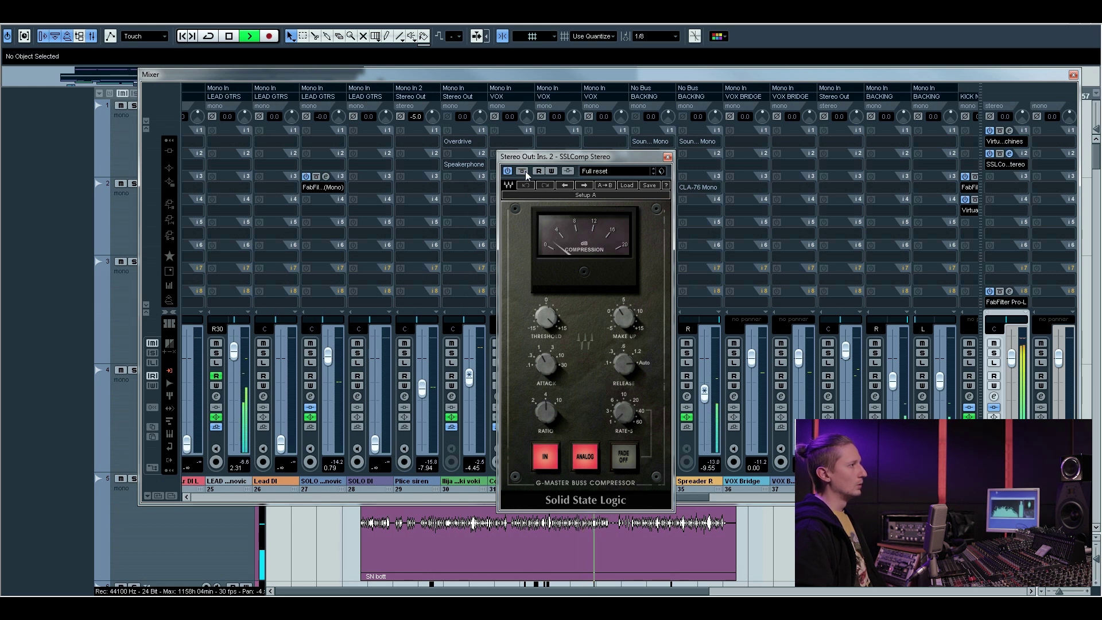
{"action": "key", "text": "space"}
{"action": "key", "text": "Escape"}
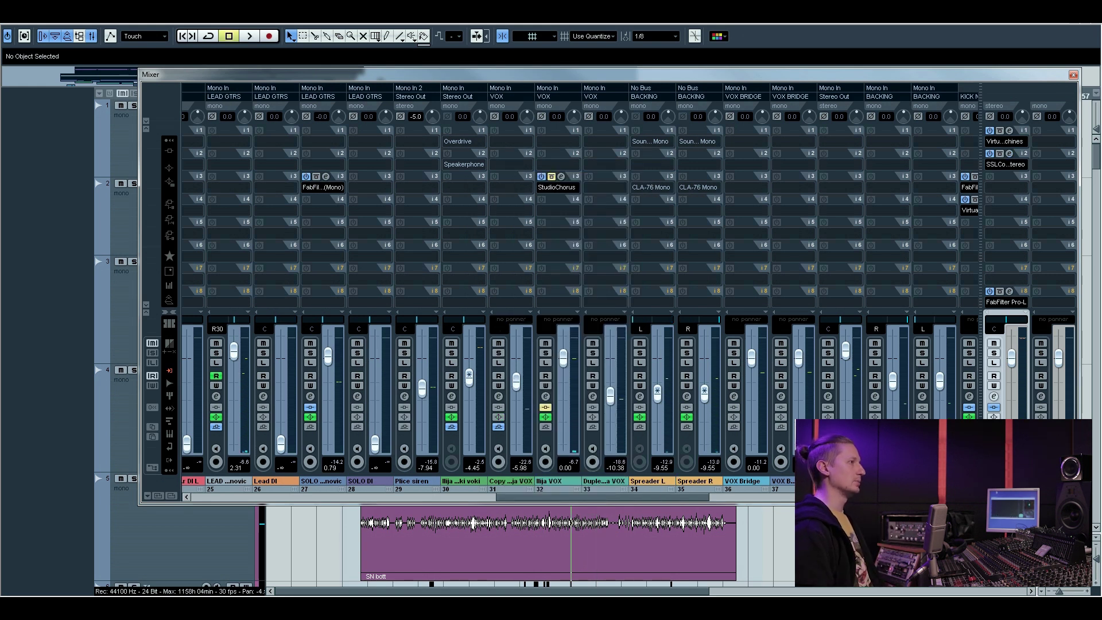
Recheck the SSLComp Stereo settings and inspect the FabFilter Pro-L limiter in the Stereo Out's last insert slot
{"action": "left_click", "coordinate": [1009, 165]}
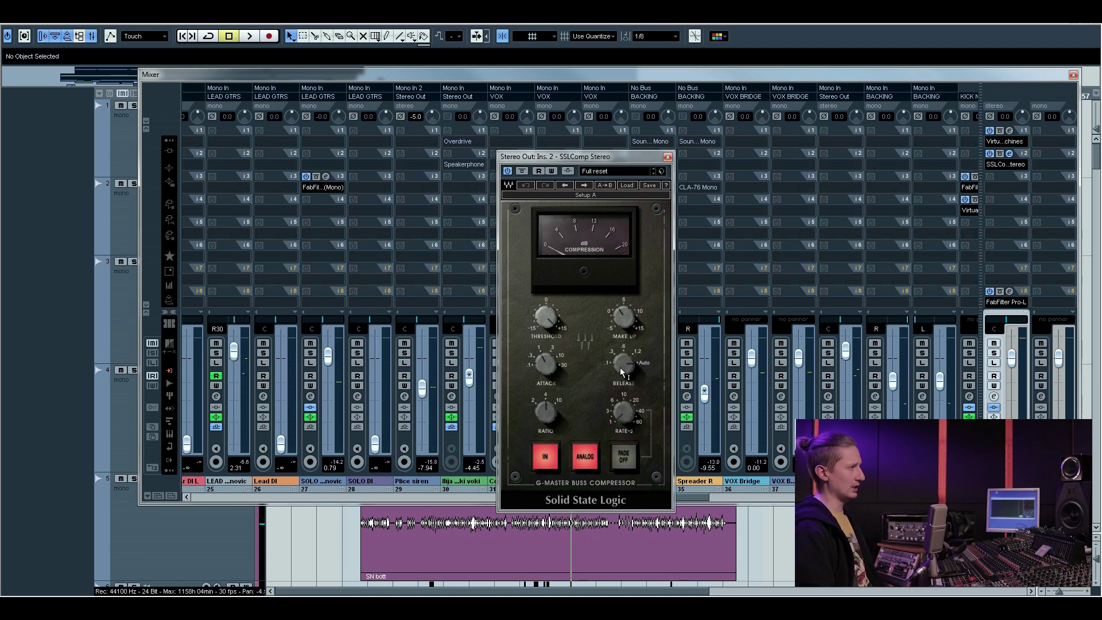
{"action": "left_click", "coordinate": [667, 157]}
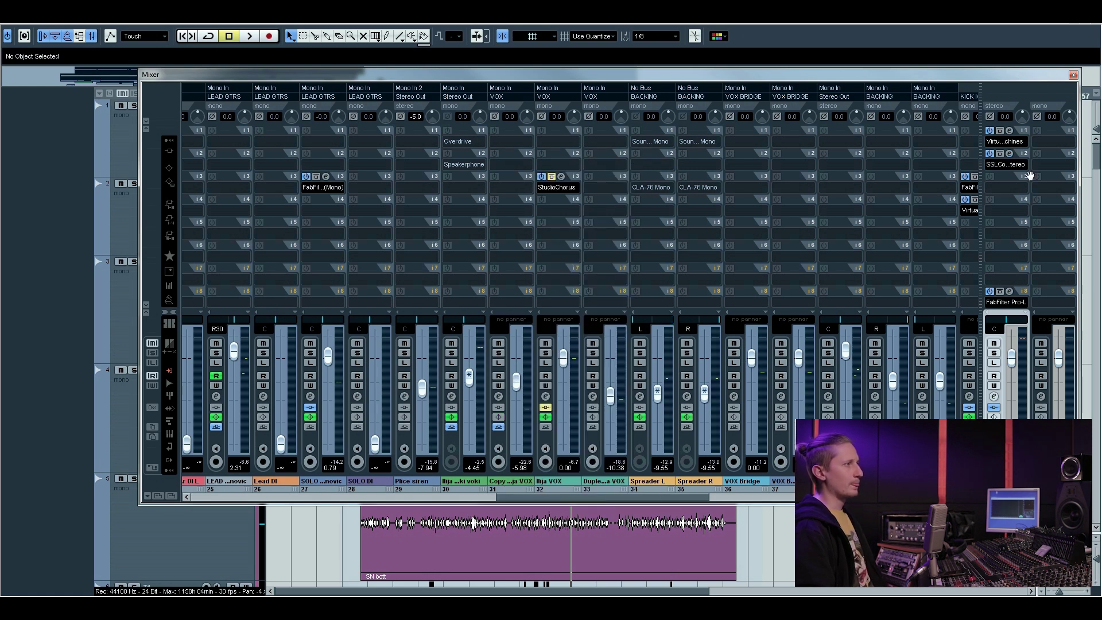
{"action": "left_click", "coordinate": [1010, 292]}
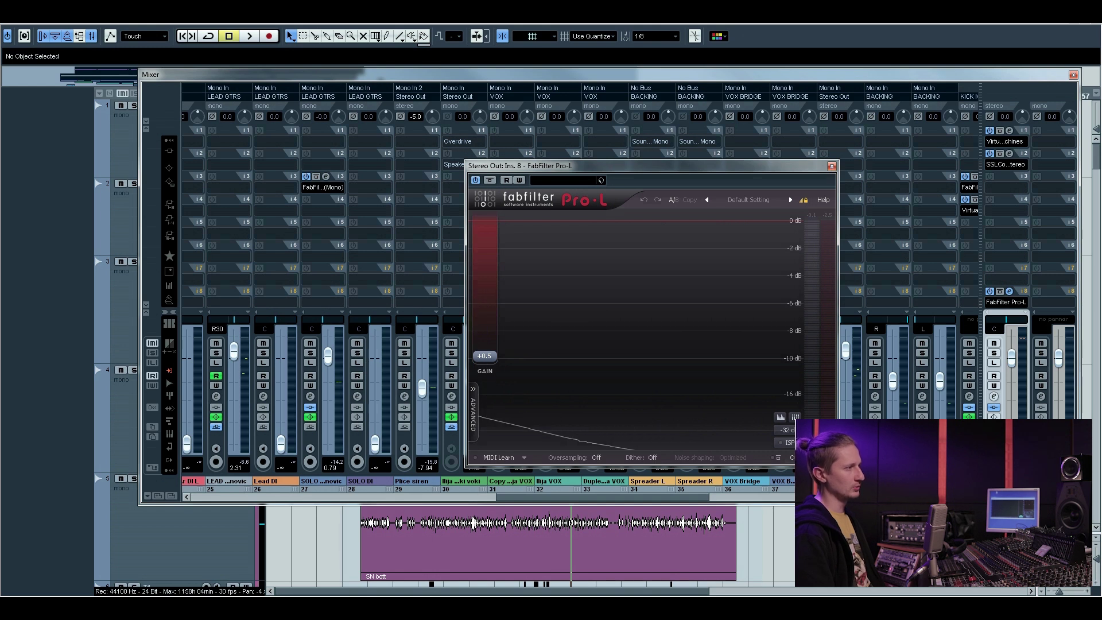
{"action": "left_click", "coordinate": [832, 166]}
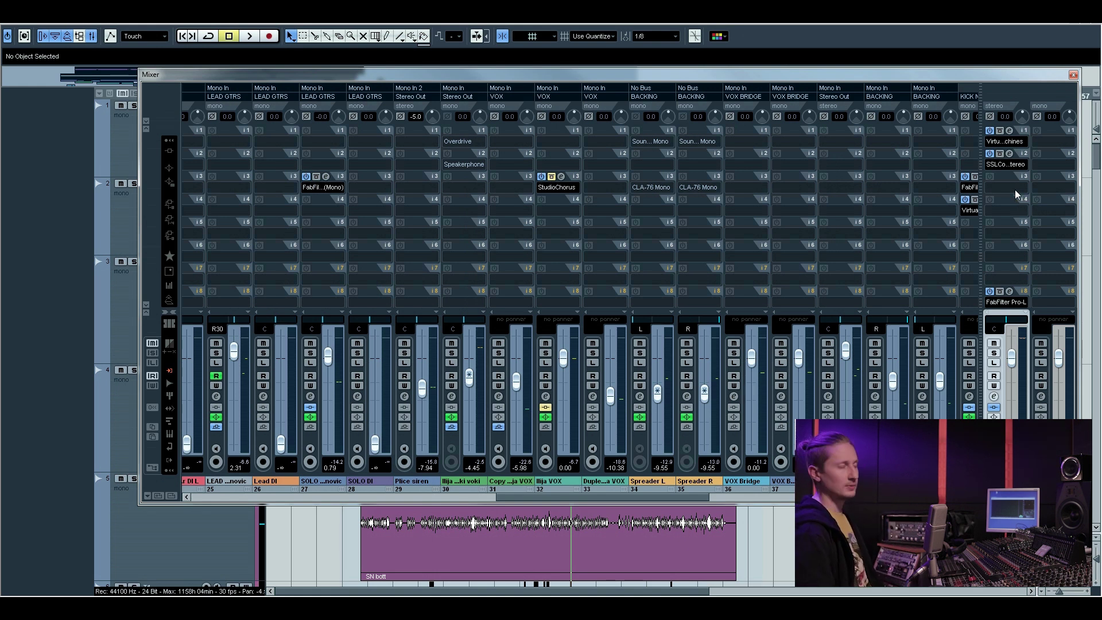
Look over the inserts of all mixer channels, close the mixer, and review the project's tracks down to the group channels
{"action": "scroll", "coordinate": [1004, 193], "scroll_direction": "down", "scroll_amount": 10}
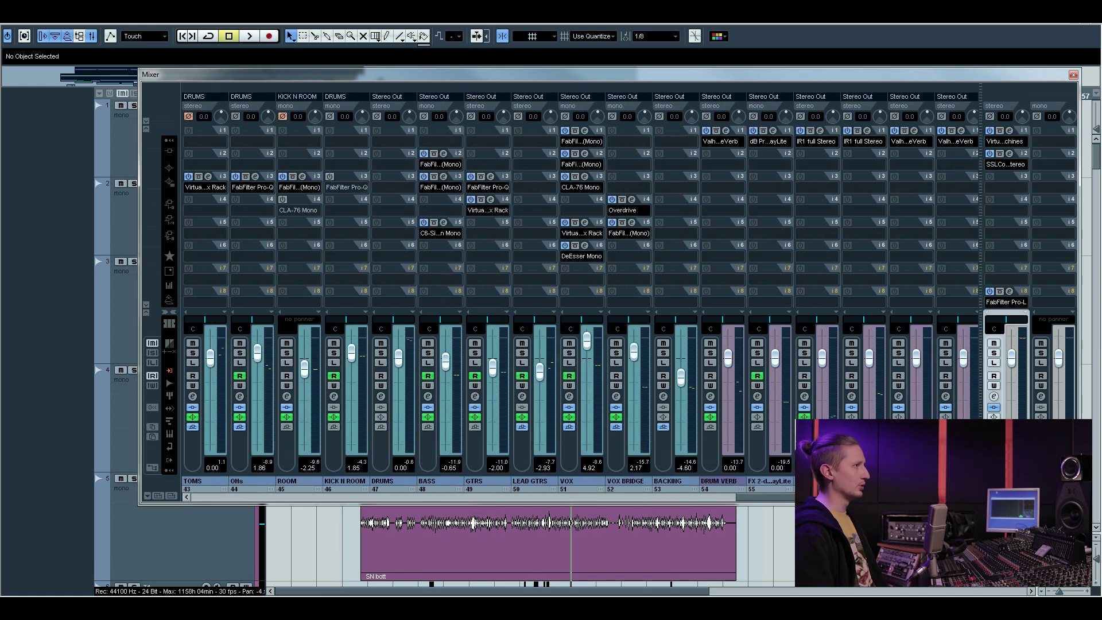
{"action": "left_click", "coordinate": [173, 153]}
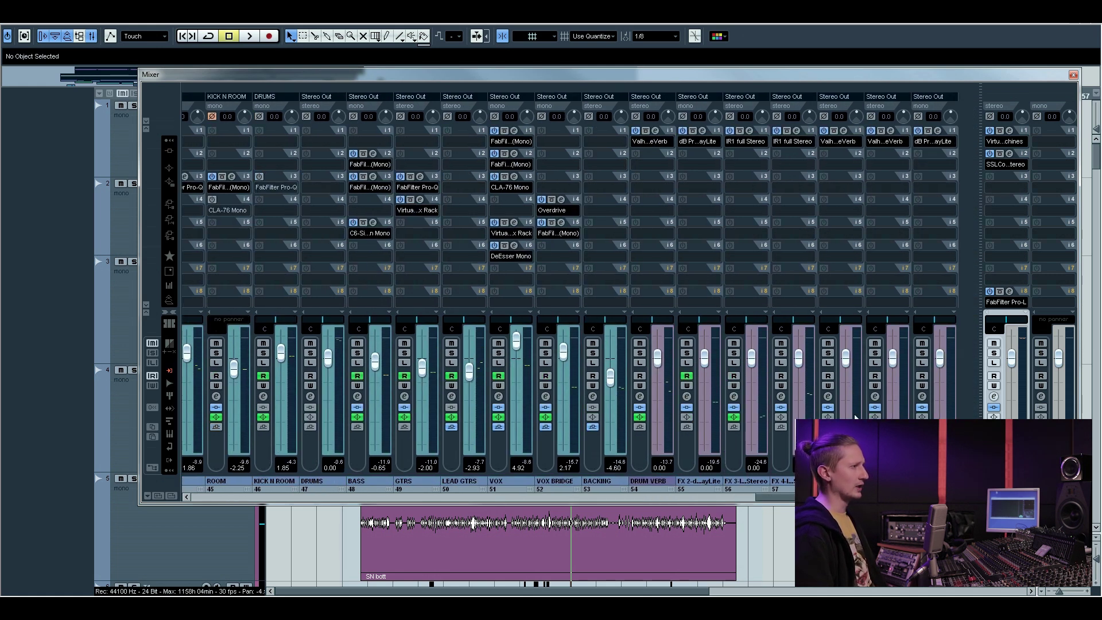
{"action": "scroll", "coordinate": [914, 220], "scroll_direction": "up", "scroll_amount": 10}
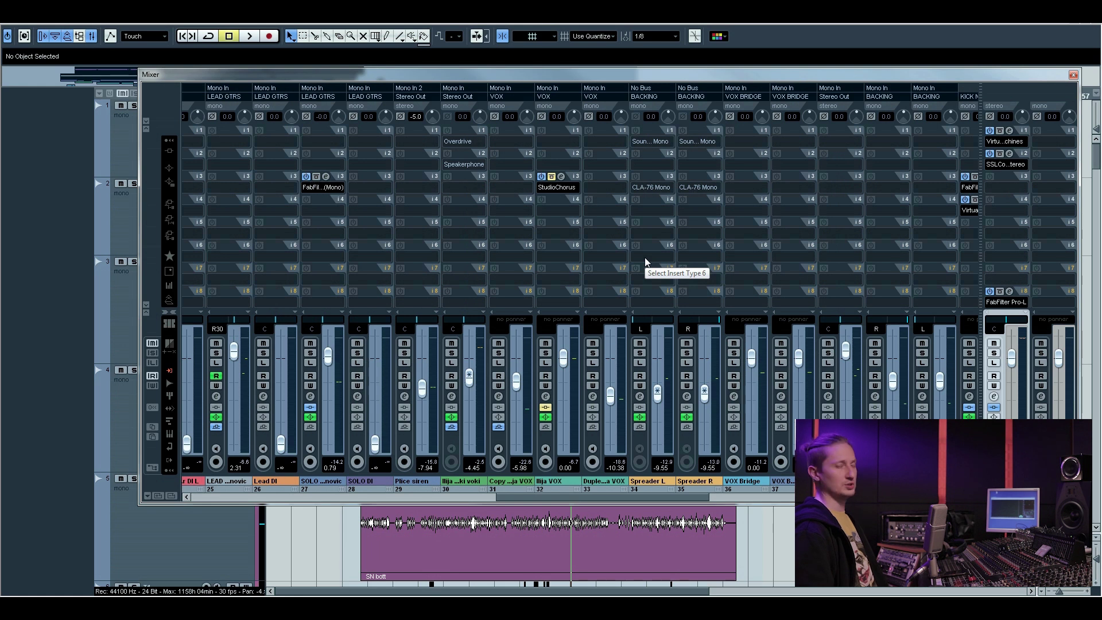
{"action": "scroll", "coordinate": [296, 488], "scroll_direction": "up", "scroll_amount": 20}
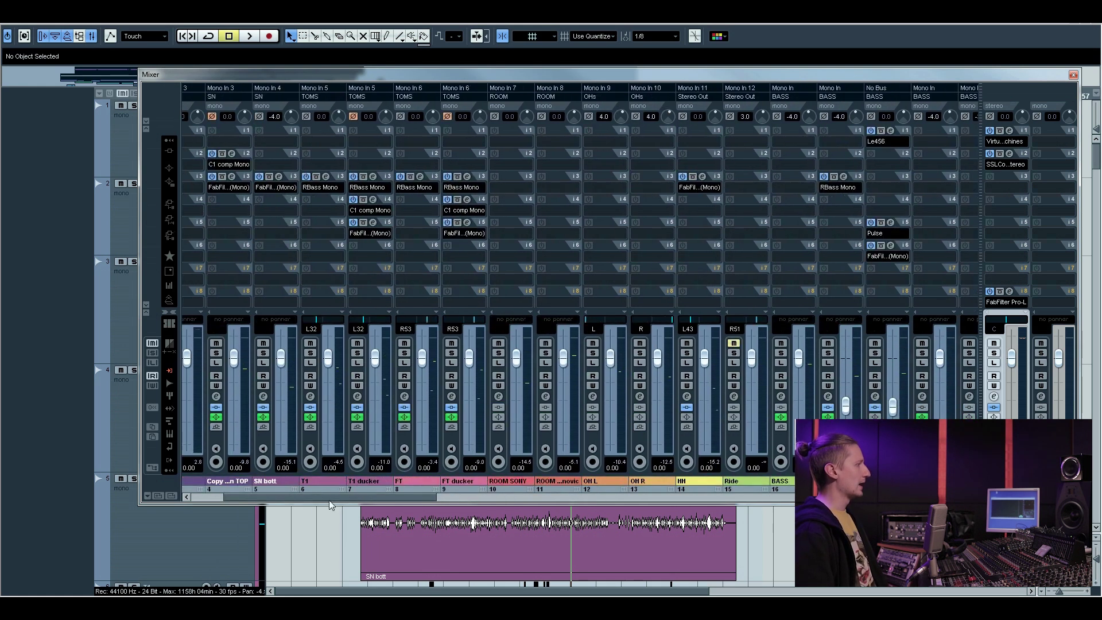
{"action": "key", "text": "F3"}
{"action": "scroll", "coordinate": [576, 463], "scroll_direction": "down", "scroll_amount": 16}
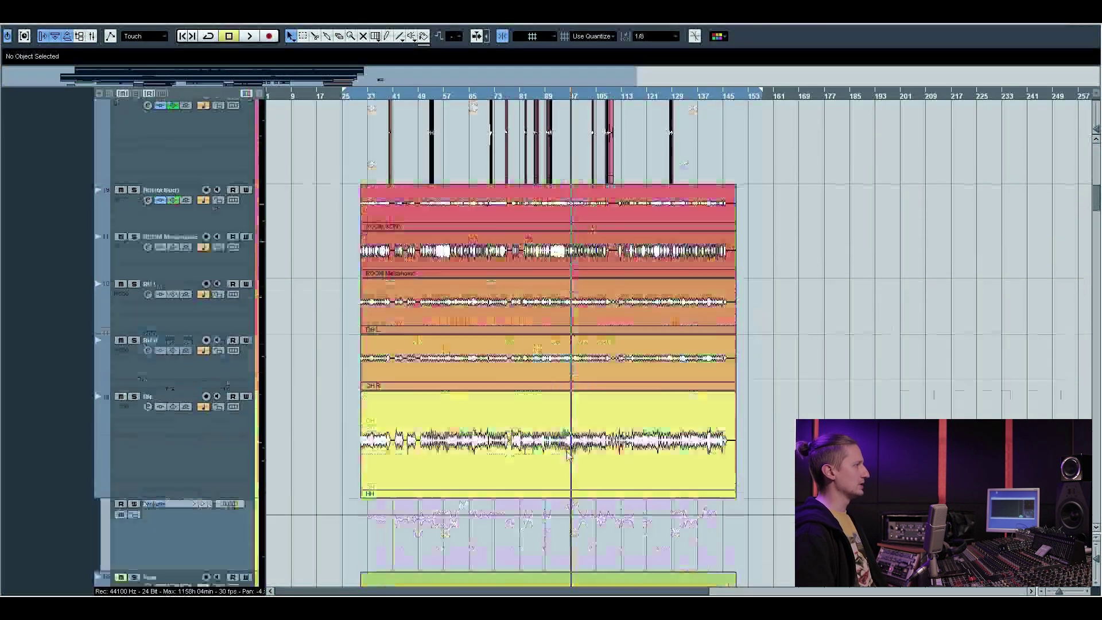
{"action": "scroll", "coordinate": [554, 413], "scroll_direction": "down", "scroll_amount": 6}
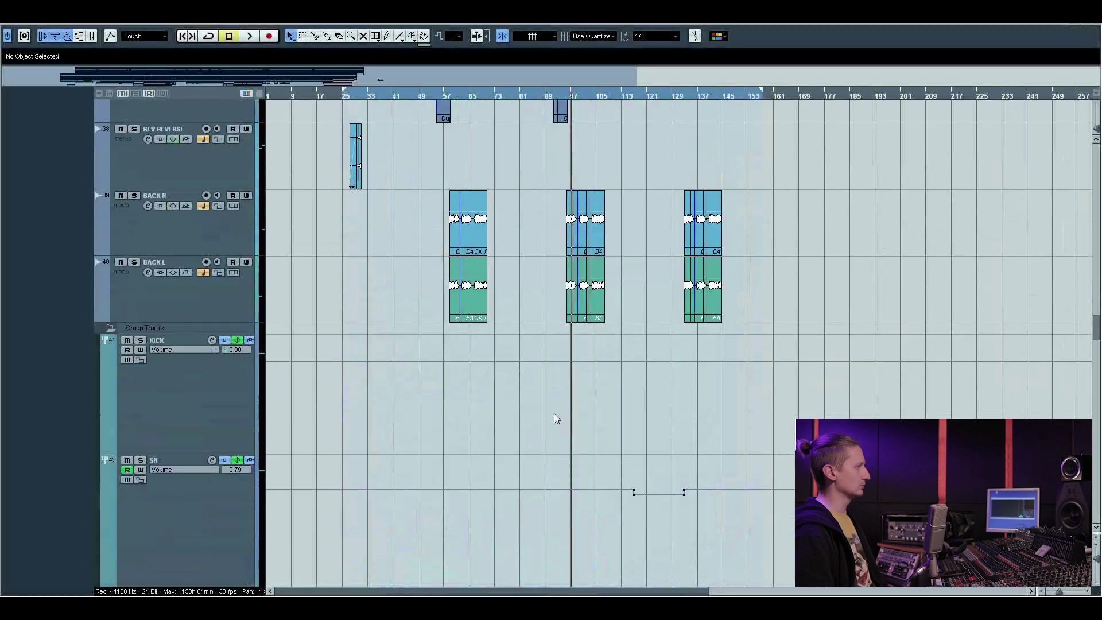
Check the lead vocal track's StudioChorus bypass automation by placing the playhead in different song sections with its channel settings open, and close them
{"action": "scroll", "coordinate": [554, 413], "scroll_direction": "up", "scroll_amount": 12}
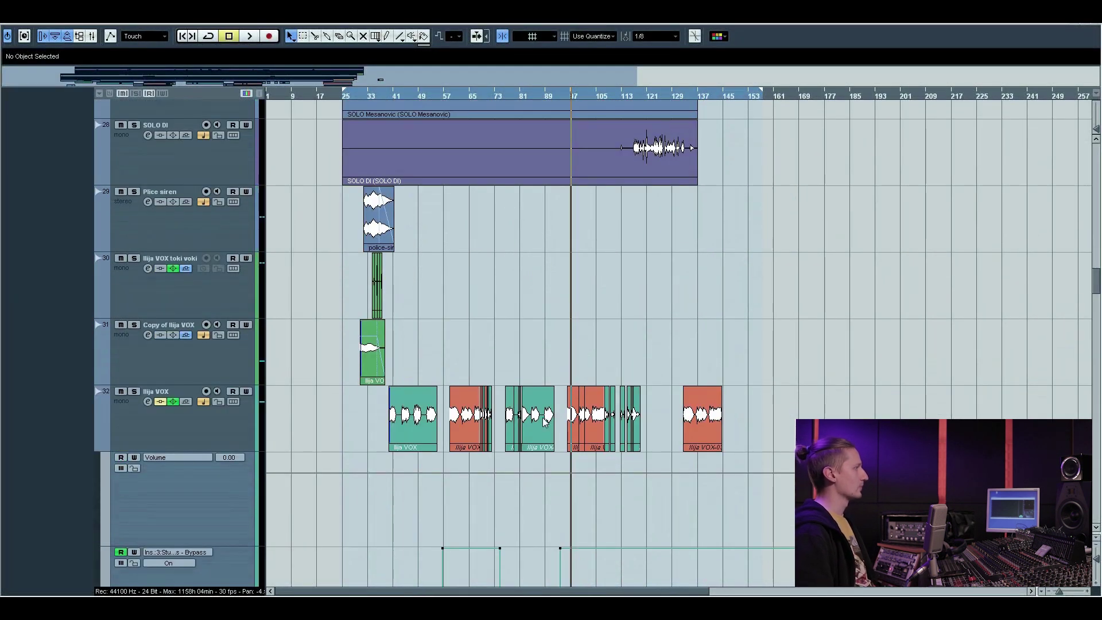
{"action": "scroll", "coordinate": [541, 418], "scroll_direction": "down", "scroll_amount": 3}
{"action": "left_click", "coordinate": [217, 247]}
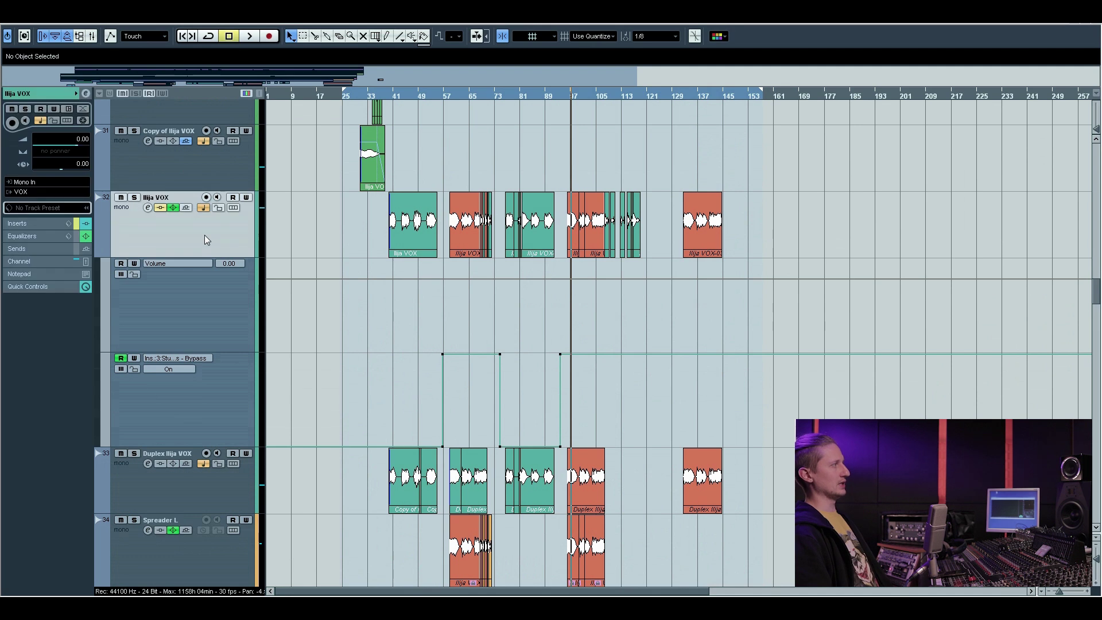
{"action": "left_click", "coordinate": [147, 207]}
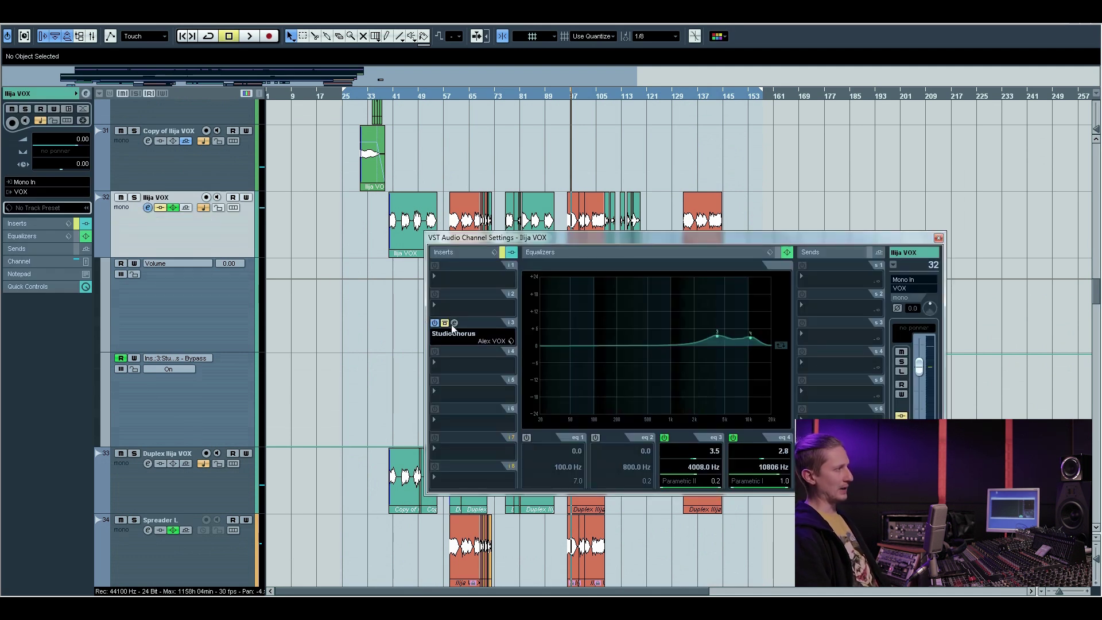
{"action": "left_click", "coordinate": [400, 111]}
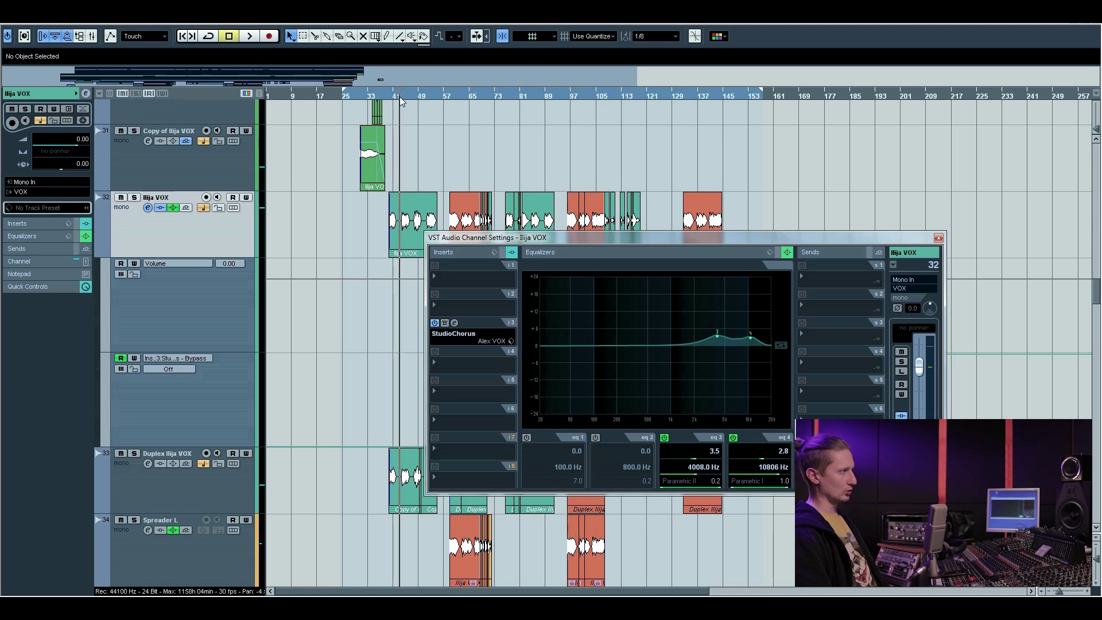
{"action": "left_click_drag", "start_coordinate": [446, 99], "coordinate": [510, 96]}
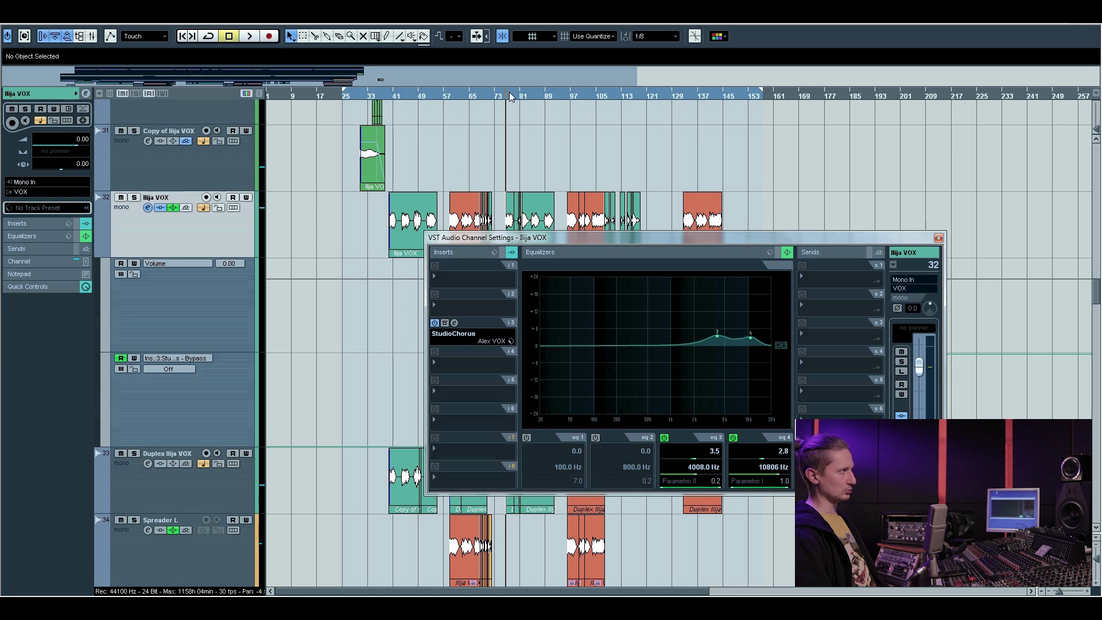
{"action": "left_click", "coordinate": [571, 93]}
{"action": "left_click", "coordinate": [939, 237]}
Select the SN group and audition the dip in its volume automation from about bar 118
{"action": "scroll", "coordinate": [441, 388], "scroll_direction": "down", "scroll_amount": 10}
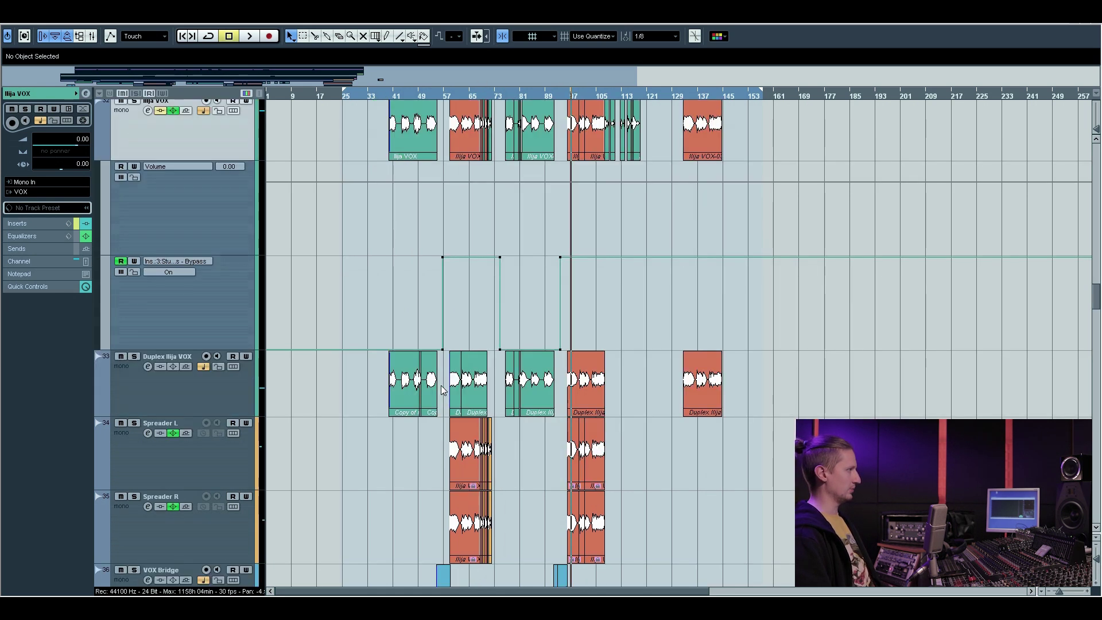
{"action": "left_click", "coordinate": [298, 411]}
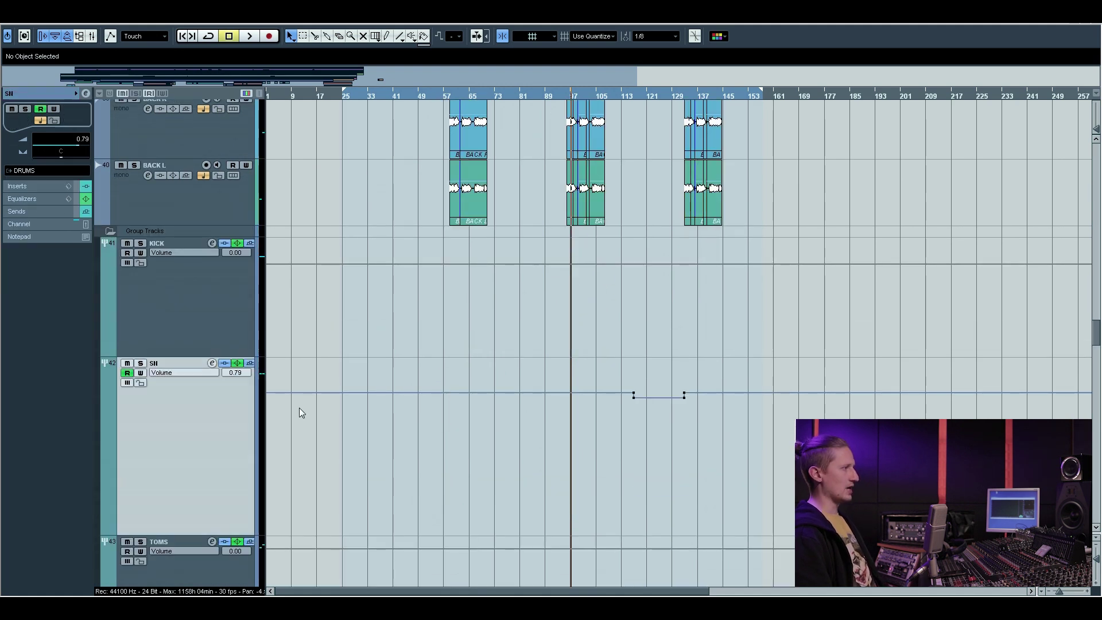
{"action": "scroll", "coordinate": [302, 411], "scroll_direction": "down", "scroll_amount": 1}
{"action": "left_click", "coordinate": [642, 101]}
{"action": "key", "text": "space"}
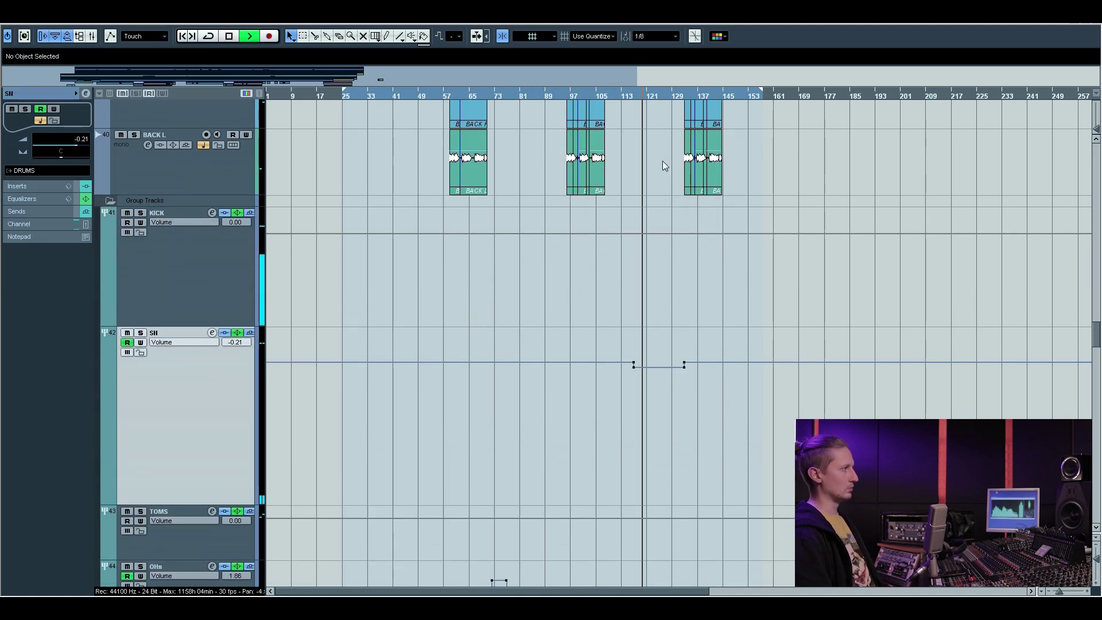
{"action": "key", "text": "space"}
{"action": "scroll", "coordinate": [625, 367], "scroll_direction": "down", "scroll_amount": 1}
{"action": "scroll", "coordinate": [625, 367], "scroll_direction": "right", "scroll_amount": 2}
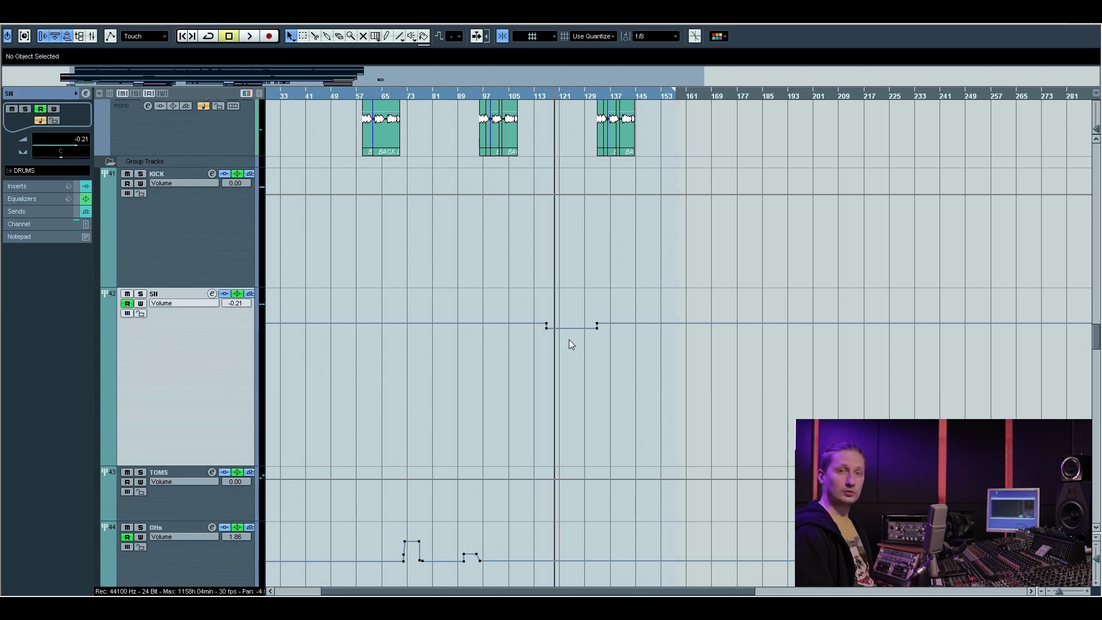
Select the OHs group and audition both raised sections of its volume automation, near bars 72 and 91
{"action": "scroll", "coordinate": [598, 339], "scroll_direction": "down", "scroll_amount": 5}
{"action": "scroll", "coordinate": [597, 339], "scroll_direction": "left", "scroll_amount": 2}
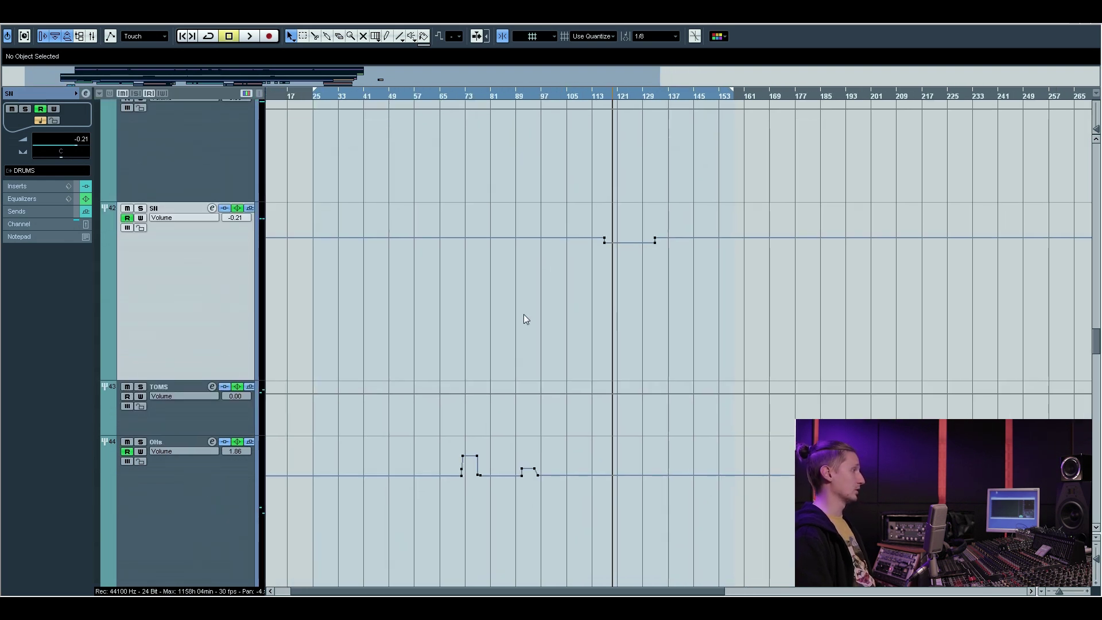
{"action": "left_click", "coordinate": [181, 421]}
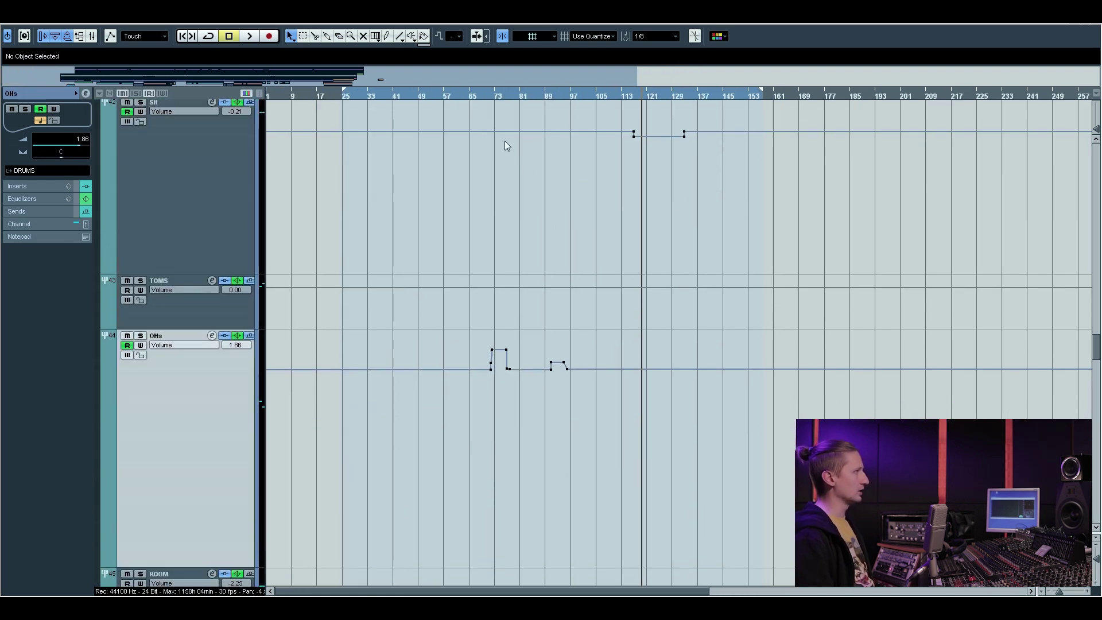
{"action": "left_click", "coordinate": [492, 96]}
{"action": "key", "text": "space"}
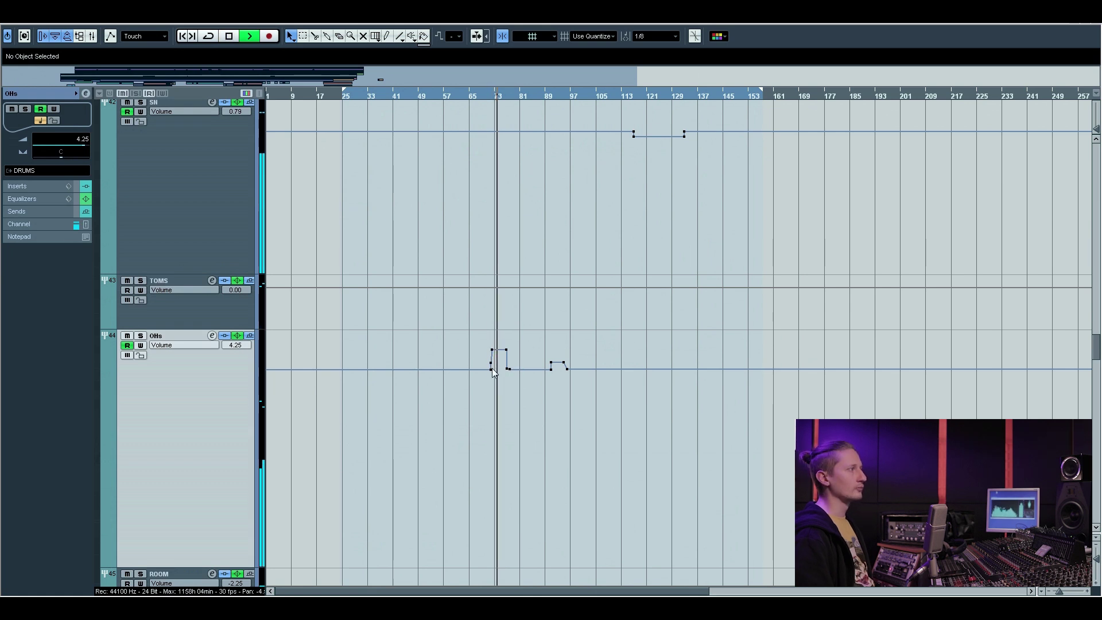
{"action": "key", "text": "space"}
{"action": "scroll", "coordinate": [553, 377], "scroll_direction": "down", "scroll_amount": 2}
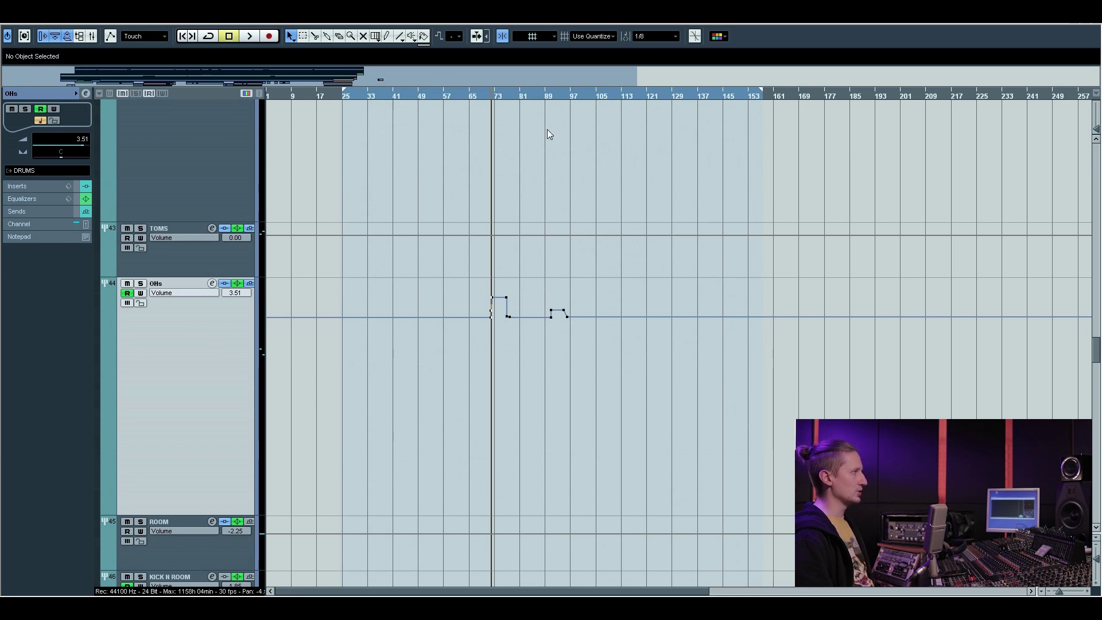
{"action": "left_click", "coordinate": [554, 96]}
{"action": "key", "text": "space"}
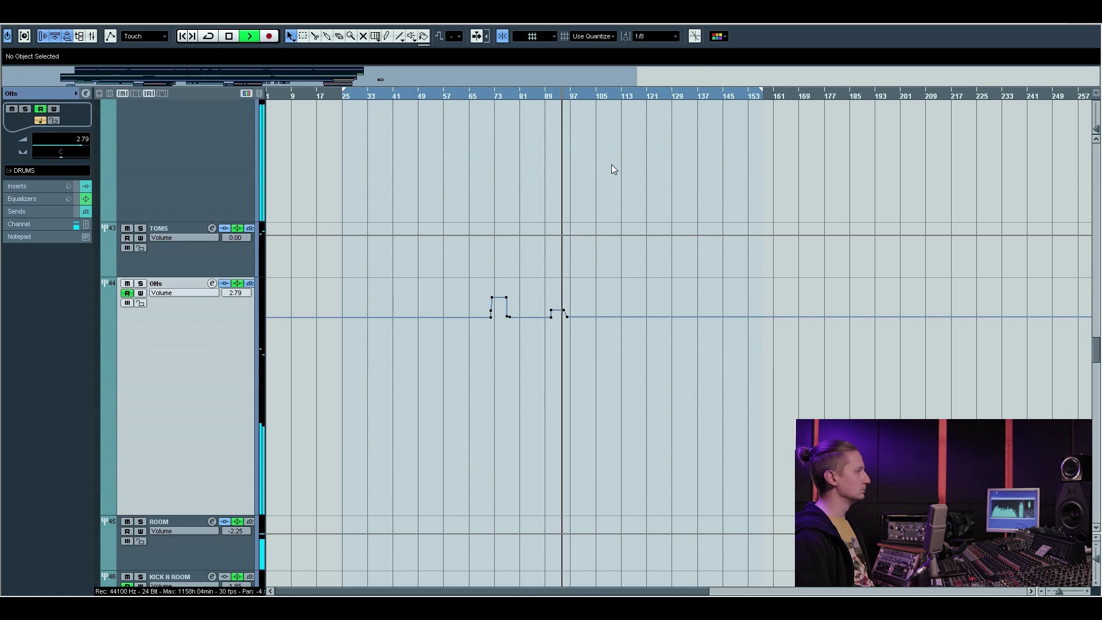
Stop playback, place the playhead before the first dip in KICK N ROOM's EQ 1 Gain automation, and open that group's channel settings
{"action": "scroll", "coordinate": [701, 305], "scroll_direction": "down", "scroll_amount": 4}
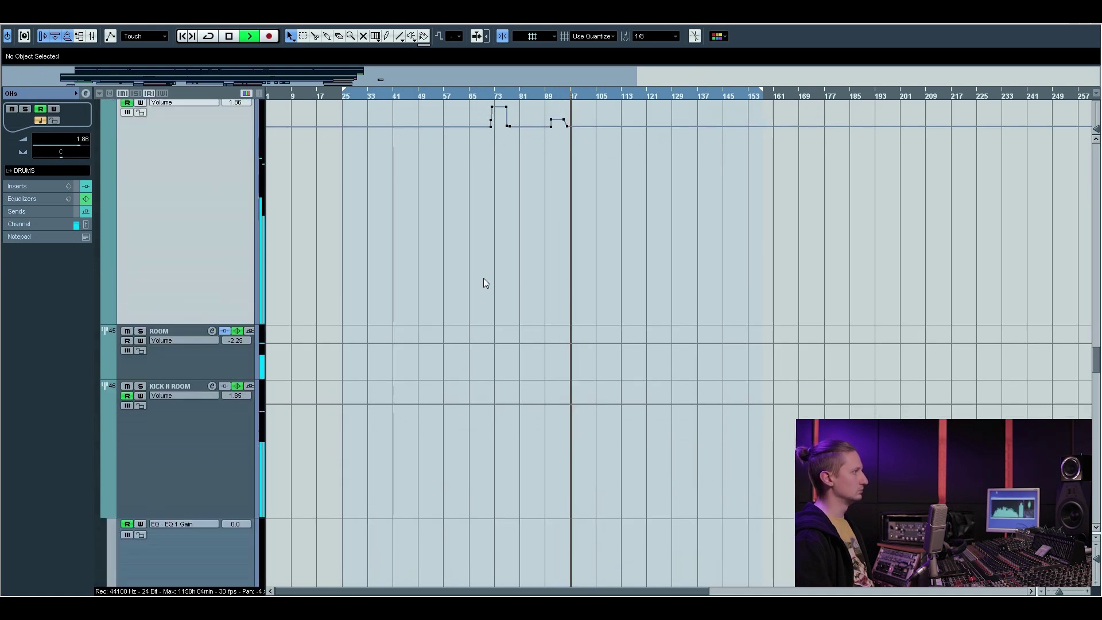
{"action": "scroll", "coordinate": [484, 278], "scroll_direction": "down", "scroll_amount": 2}
{"action": "scroll", "coordinate": [560, 351], "scroll_direction": "down", "scroll_amount": 4}
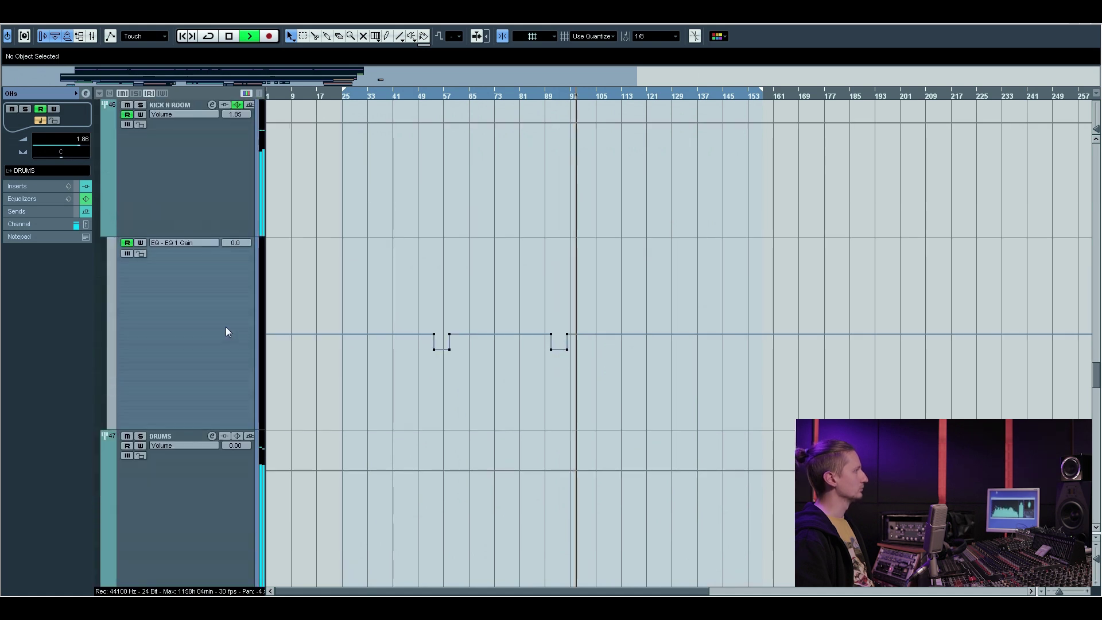
{"action": "scroll", "coordinate": [428, 256], "scroll_direction": "up", "scroll_amount": 1}
{"action": "key", "text": "space"}
{"action": "left_click", "coordinate": [424, 98]}
{"action": "left_click", "coordinate": [429, 98]}
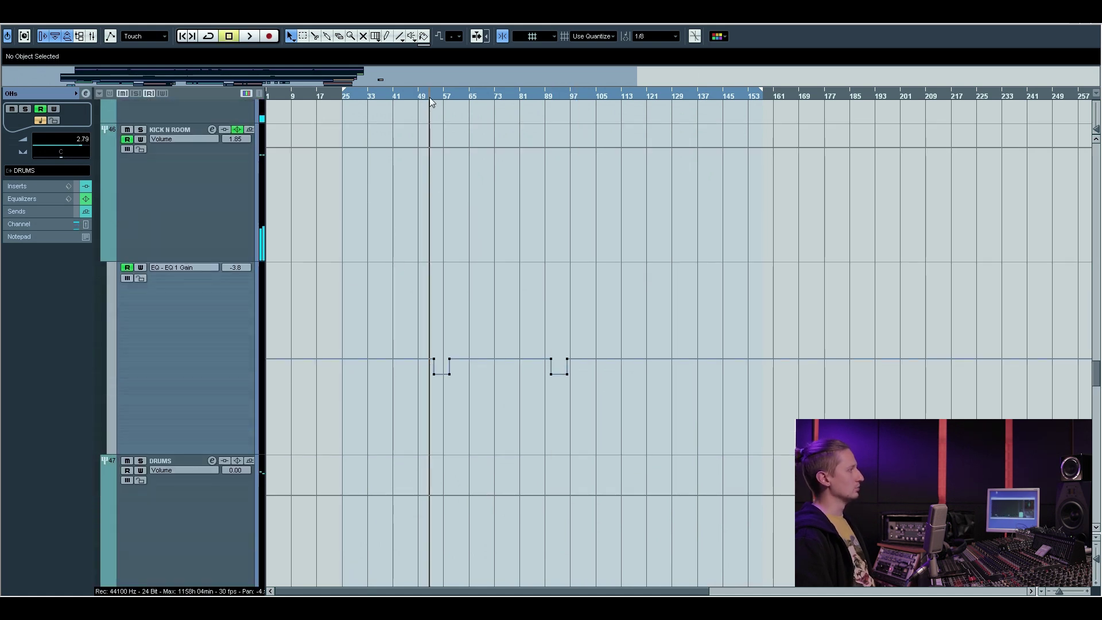
{"action": "left_click", "coordinate": [168, 348]}
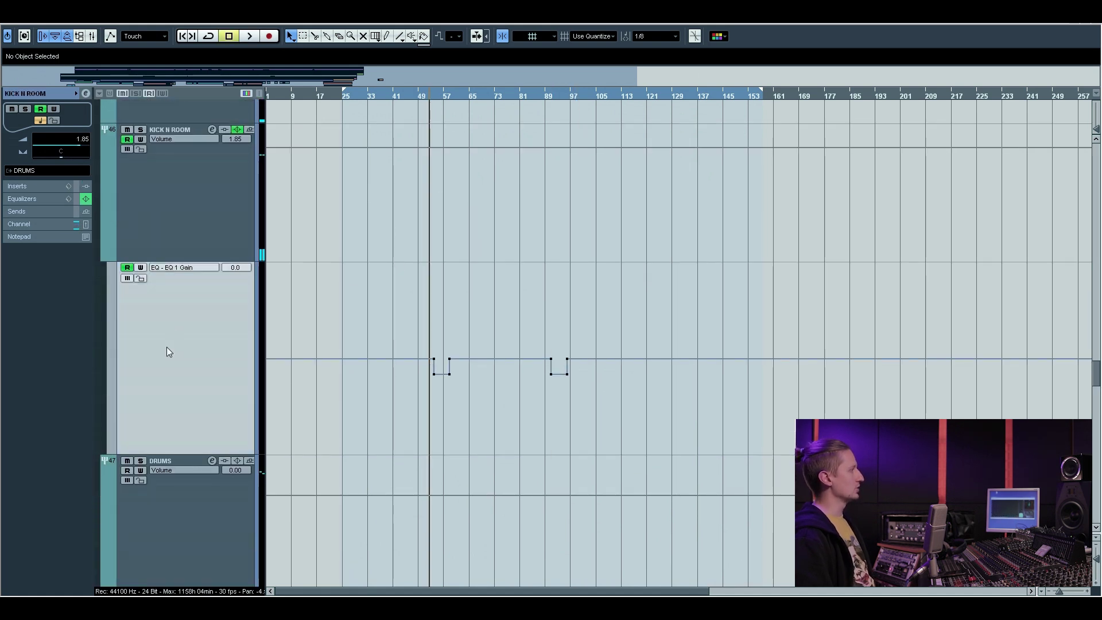
{"action": "left_click", "coordinate": [212, 130]}
{"action": "left_click_drag", "start_coordinate": [741, 238], "coordinate": [790, 184]}
Audition the first EQ 1 Gain dip repeatedly while watching the KICK N ROOM equalizer curve, and close the channel settings
{"action": "key", "text": "space"}
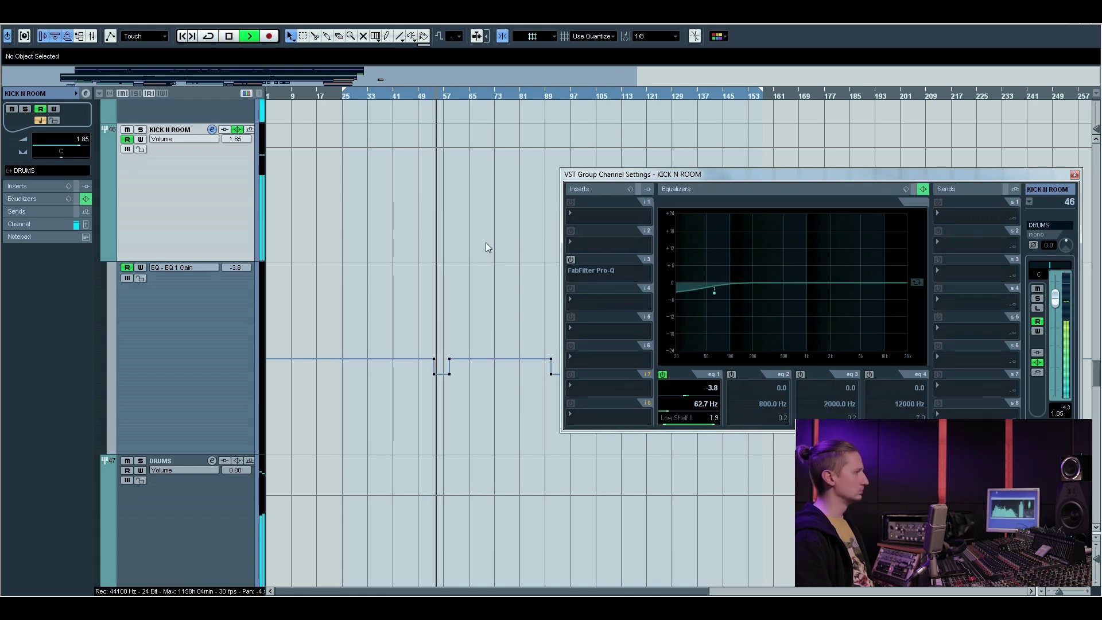
{"action": "left_click_drag", "start_coordinate": [866, 179], "coordinate": [819, 179]}
{"action": "key", "text": "space"}
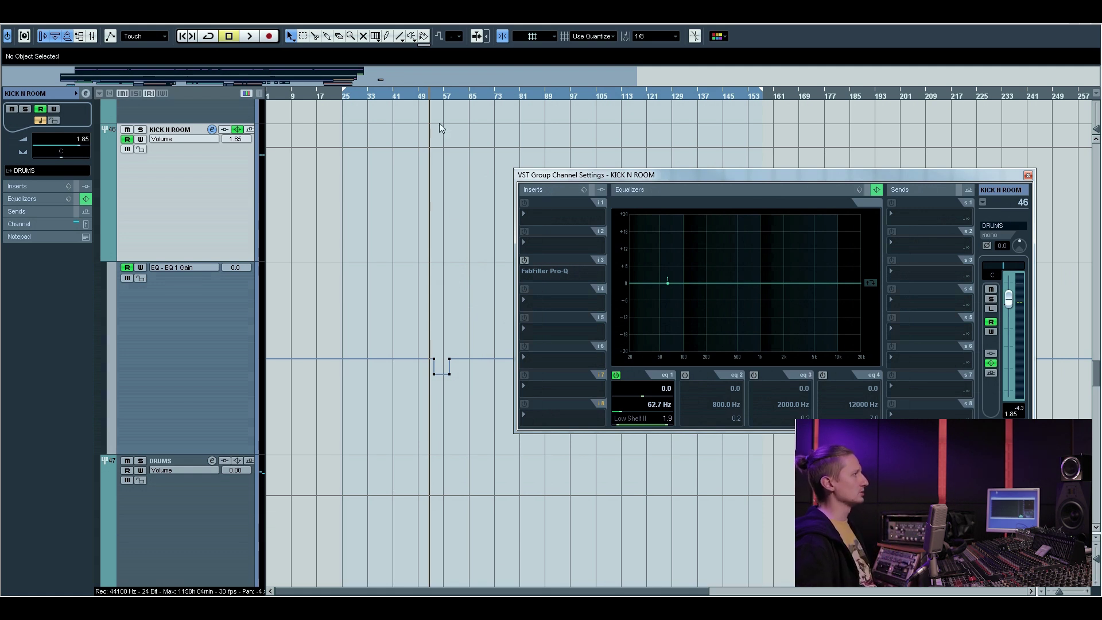
{"action": "key", "text": "space"}
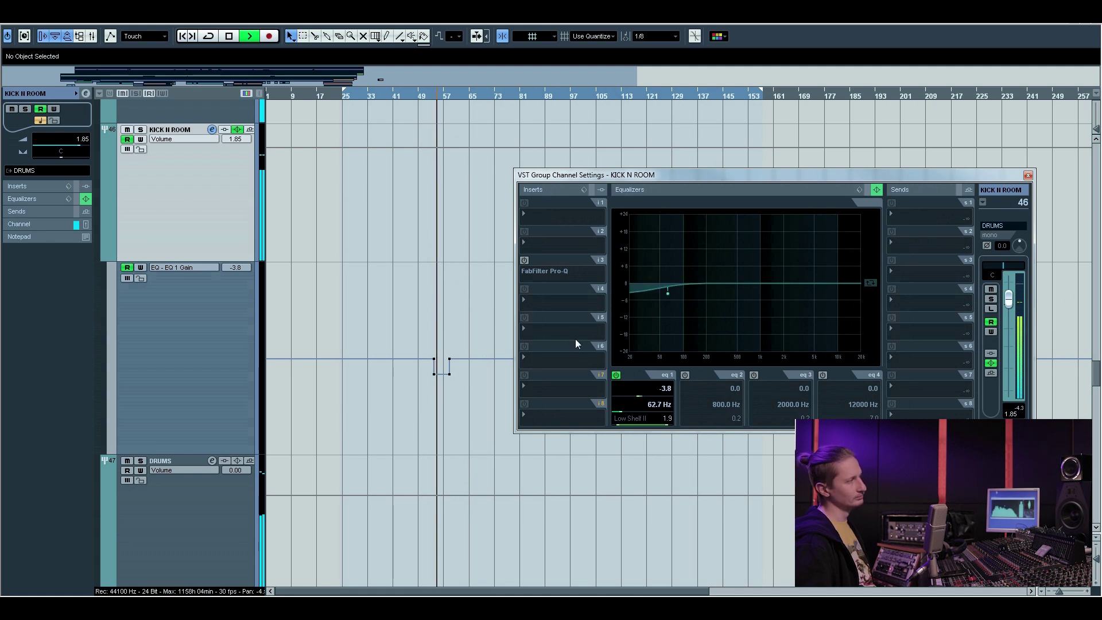
{"action": "key", "text": "space"}
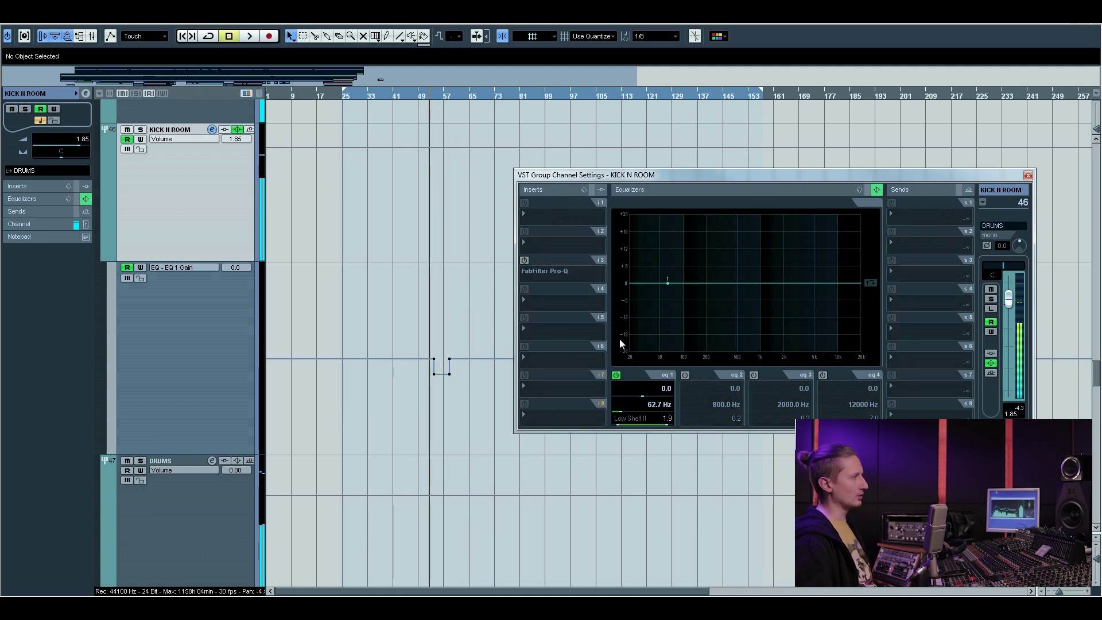
{"action": "left_click", "coordinate": [405, 405]}
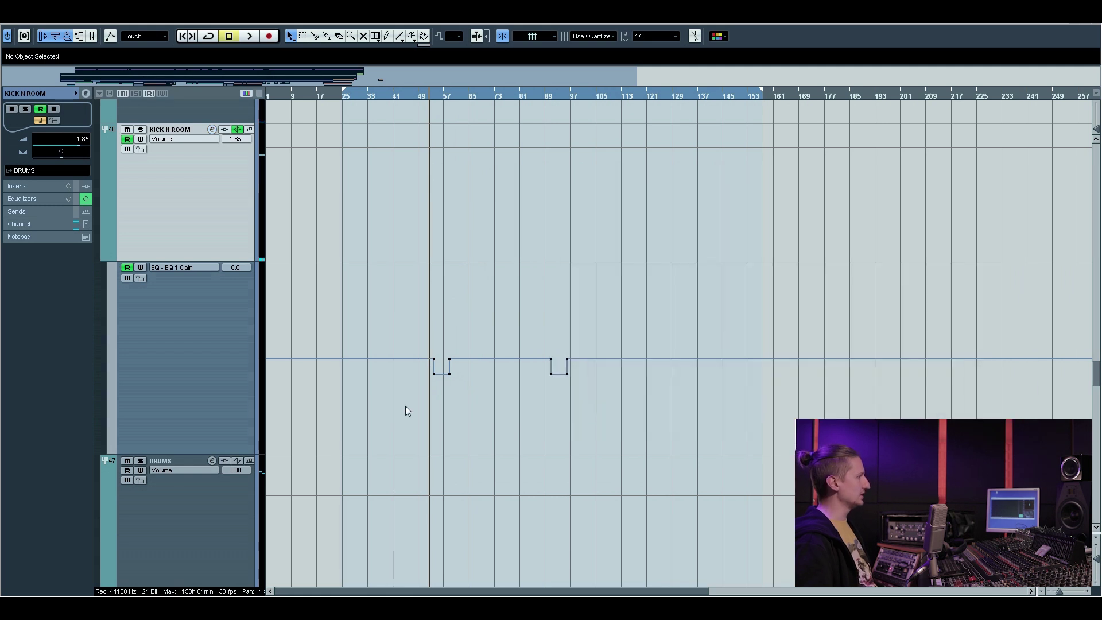
Look back at the kick and snare tracks and review the DRUMS group's volume lane
{"action": "scroll", "coordinate": [411, 411], "scroll_direction": "up", "scroll_amount": 3}
{"action": "scroll", "coordinate": [411, 409], "scroll_direction": "up", "scroll_amount": 15}
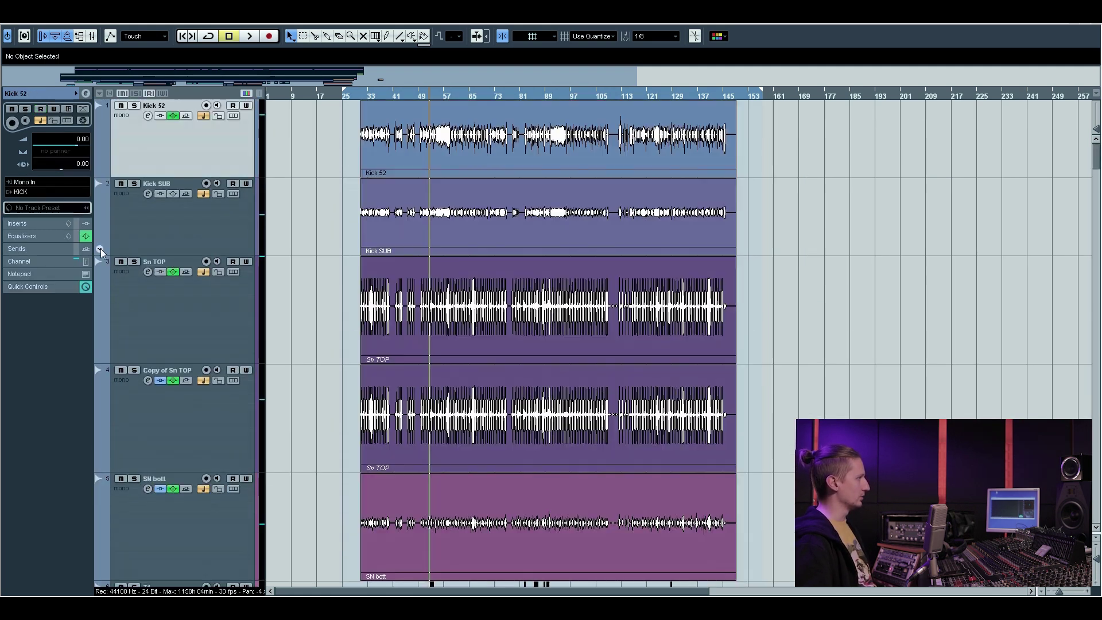
{"action": "scroll", "coordinate": [508, 396], "scroll_direction": "down", "scroll_amount": 20}
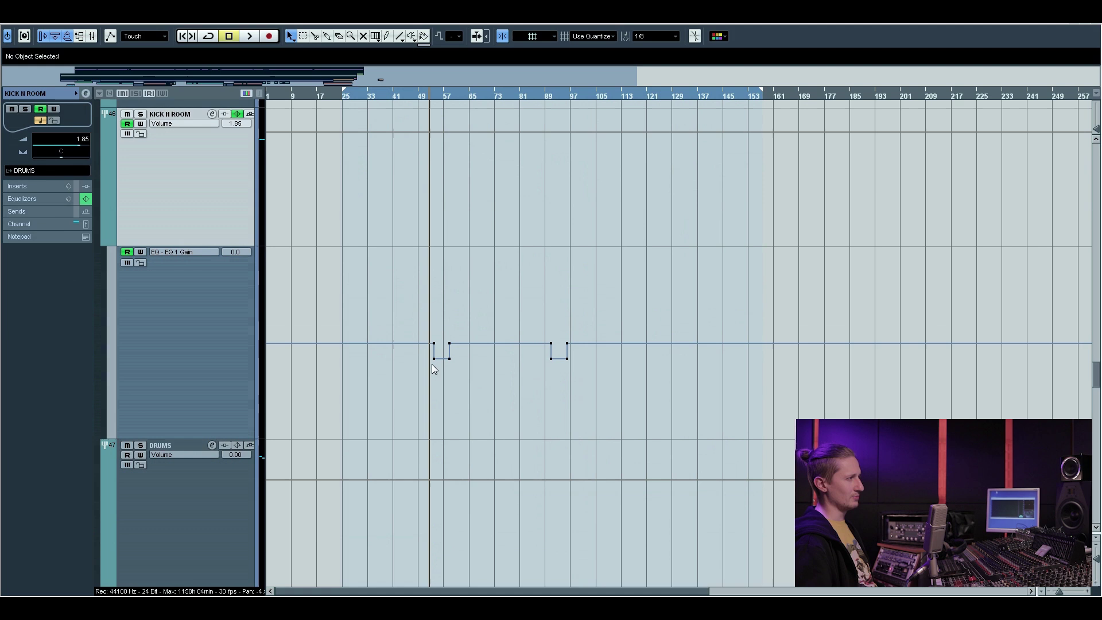
{"action": "scroll", "coordinate": [442, 422], "scroll_direction": "down", "scroll_amount": 3}
{"action": "left_click", "coordinate": [225, 414]}
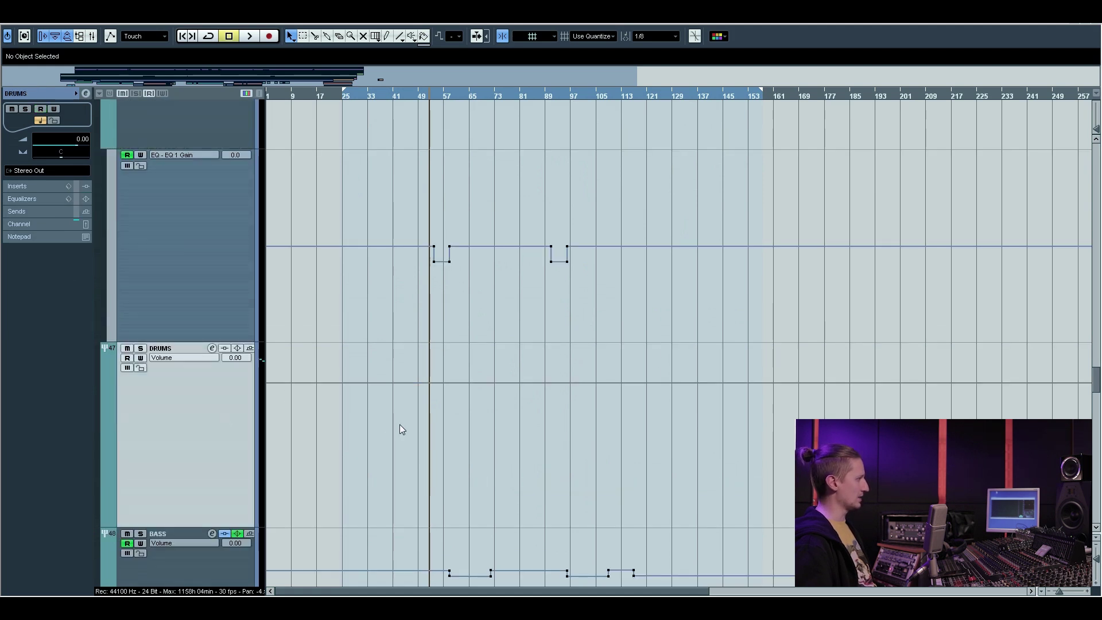
{"action": "scroll", "coordinate": [400, 425], "scroll_direction": "down", "scroll_amount": 6}
Select the BASS group and audition the first dip in its volume automation from about bar 57
{"action": "left_click", "coordinate": [214, 403]}
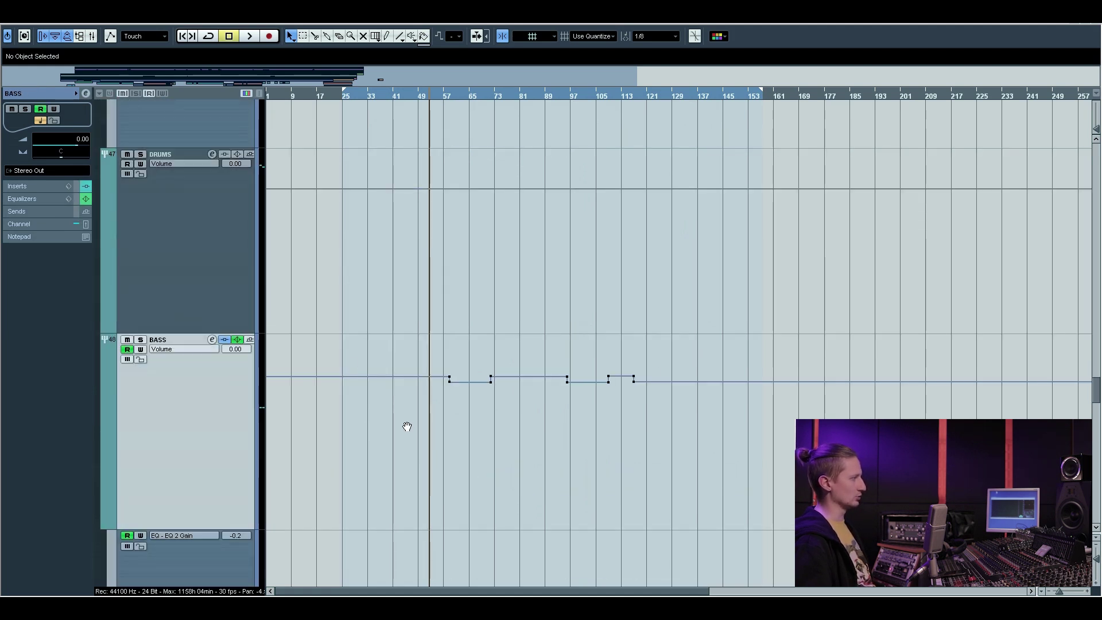
{"action": "scroll", "coordinate": [407, 426], "scroll_direction": "down", "scroll_amount": 3}
{"action": "left_click", "coordinate": [444, 95]}
{"action": "key", "text": "space"}
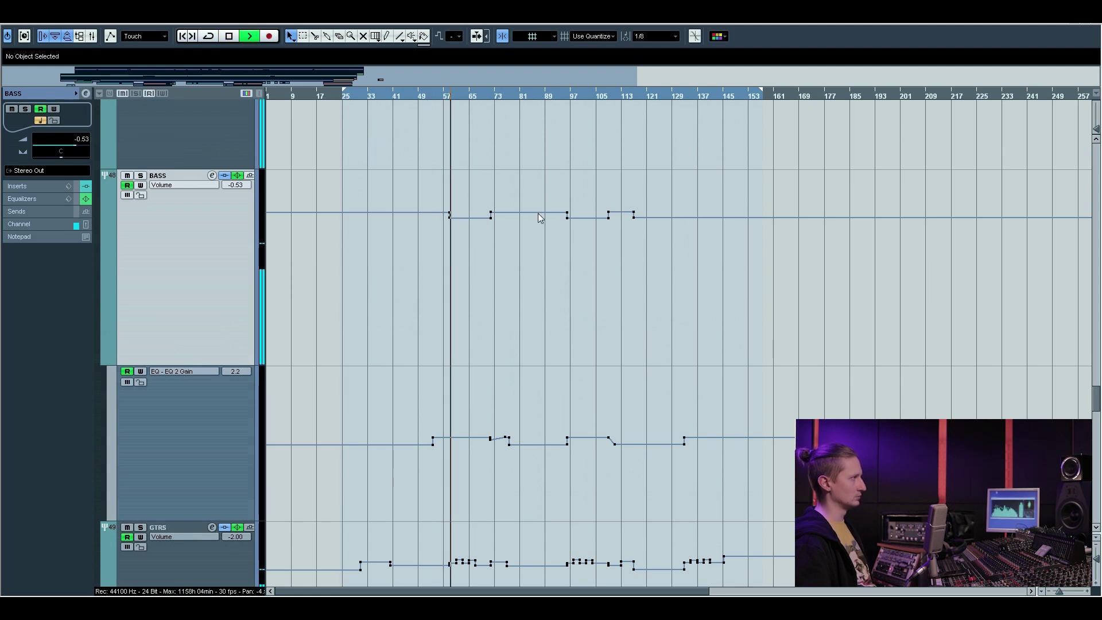
{"action": "key", "text": "space"}
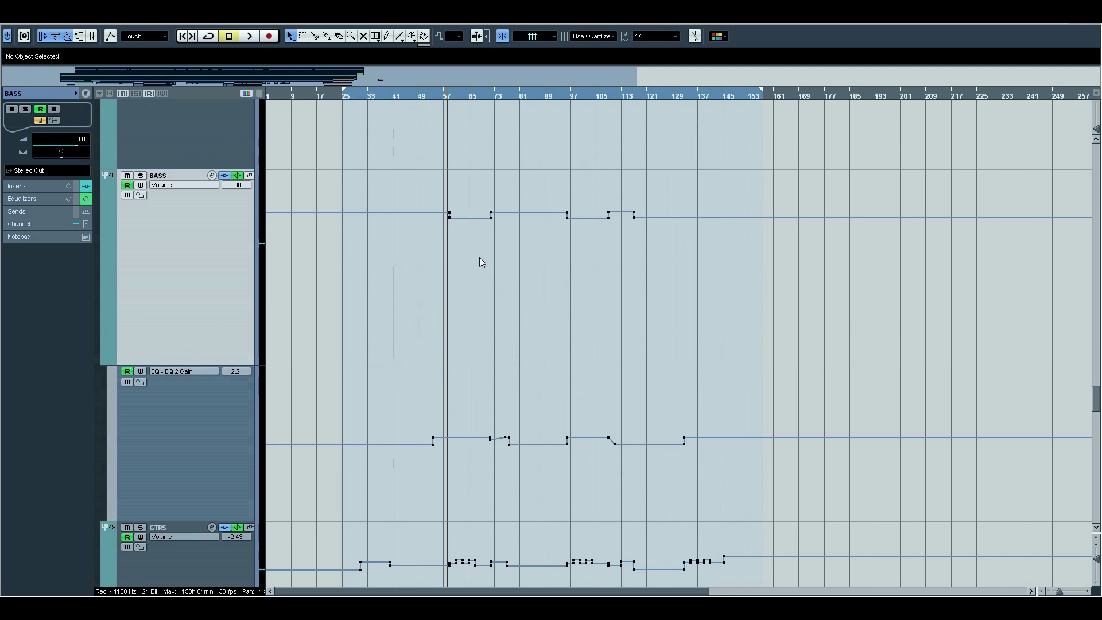
Open the BASS group's channel settings and audition its EQ 2 Gain automation from before the rise near bar 53
{"action": "scroll", "coordinate": [456, 356], "scroll_direction": "down", "scroll_amount": 2}
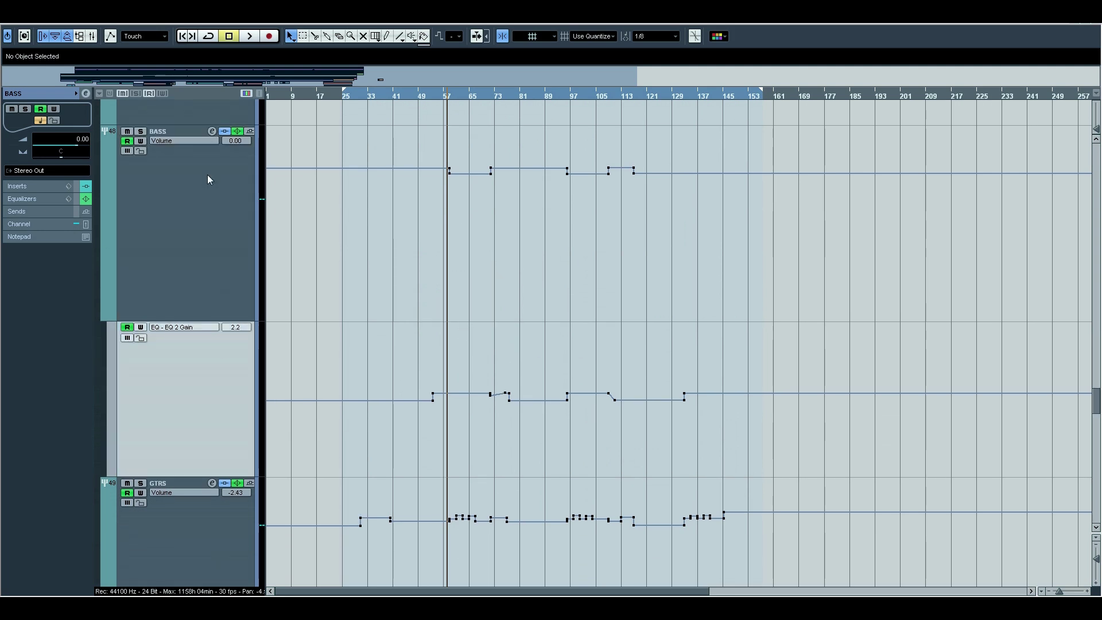
{"action": "left_click", "coordinate": [212, 131]}
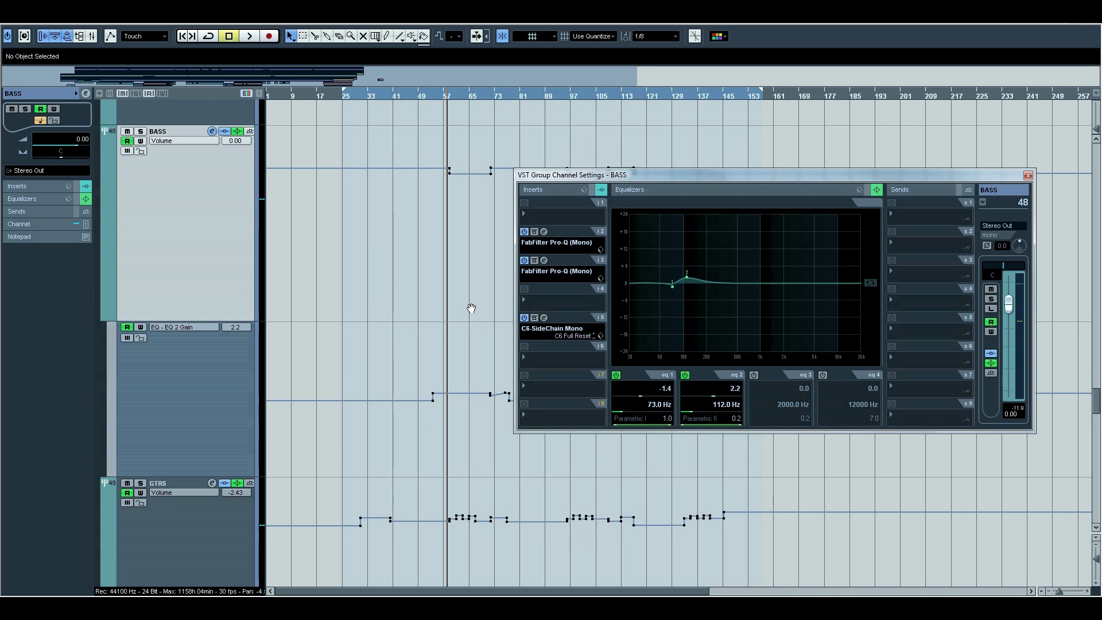
{"action": "scroll", "coordinate": [456, 239], "scroll_direction": "down", "scroll_amount": 2}
{"action": "scroll", "coordinate": [456, 238], "scroll_direction": "up", "scroll_amount": 3}
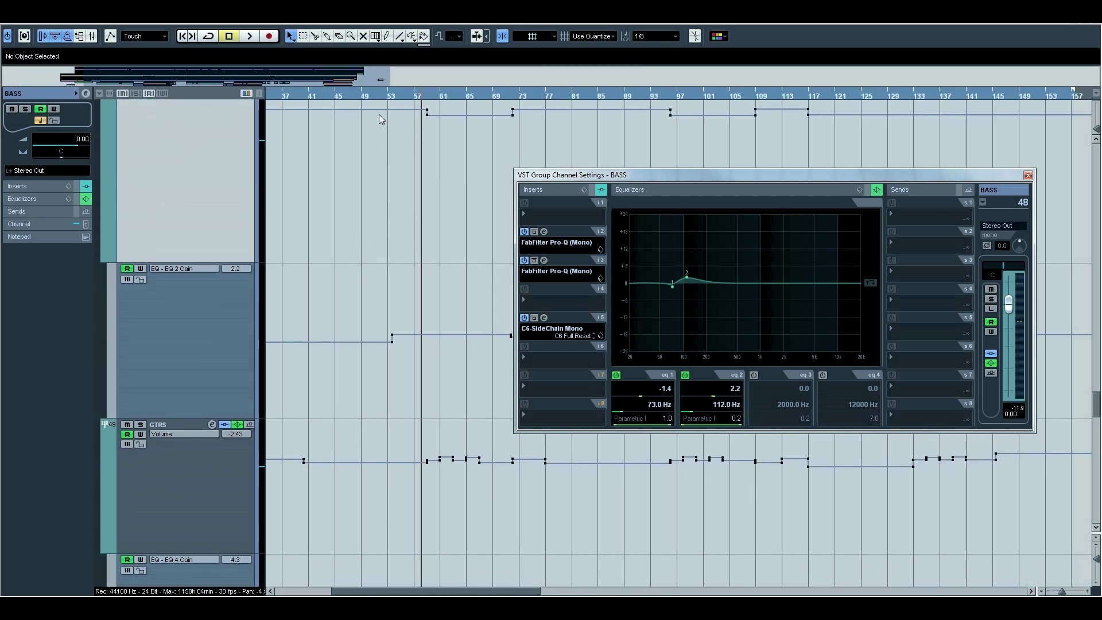
{"action": "left_click", "coordinate": [383, 97]}
{"action": "key", "text": "space"}
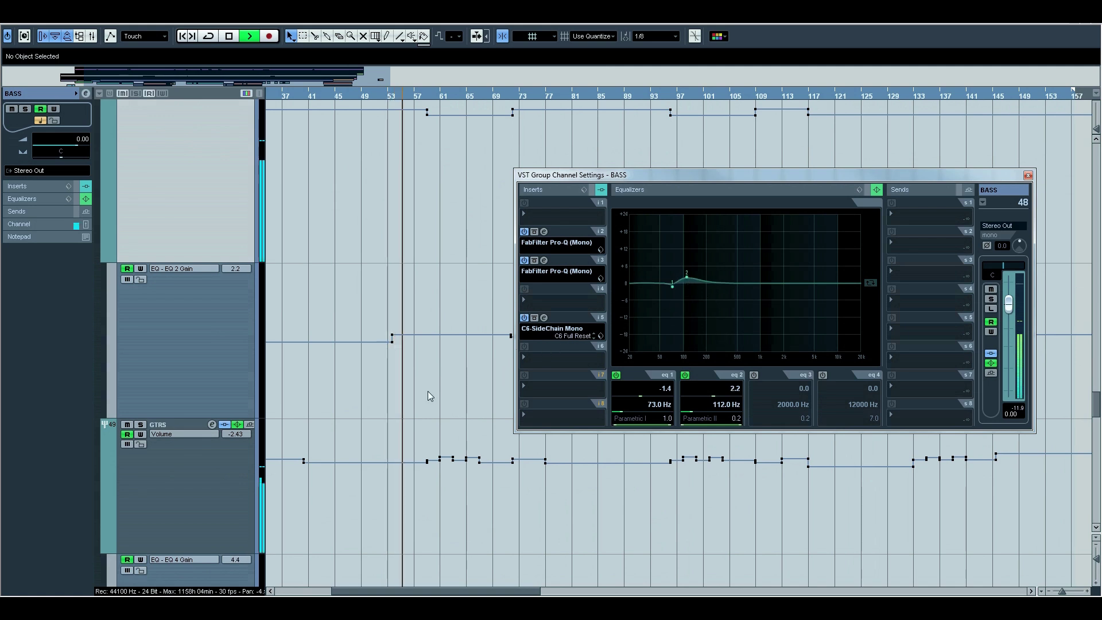
{"action": "scroll", "coordinate": [429, 392], "scroll_direction": "down", "scroll_amount": 2}
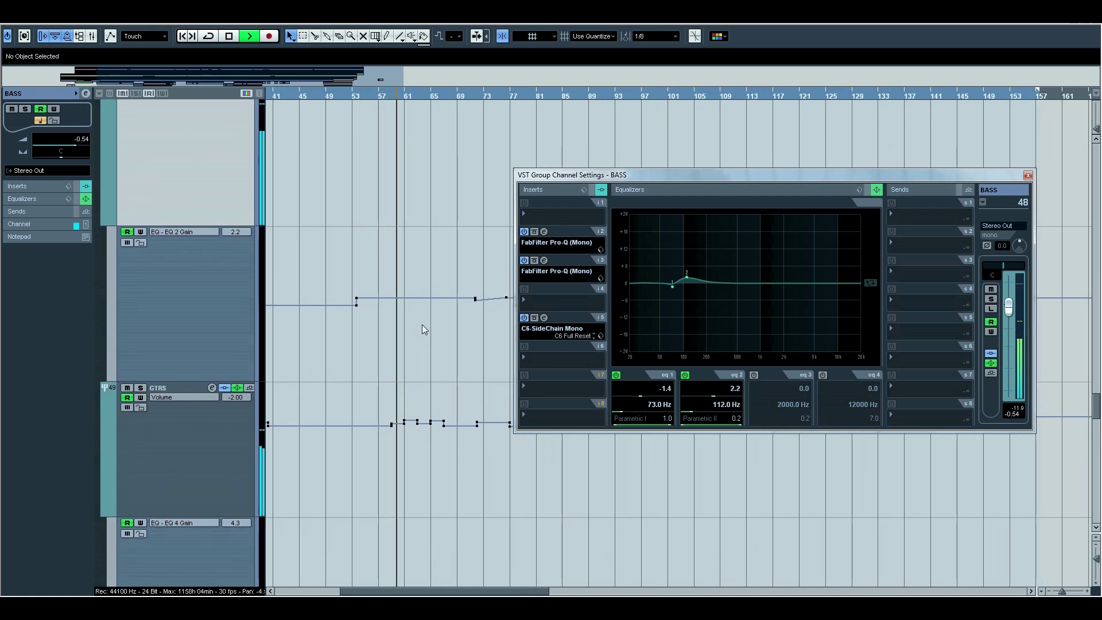
{"action": "scroll", "coordinate": [422, 325], "scroll_direction": "up", "scroll_amount": 3}
{"action": "key", "text": "space"}
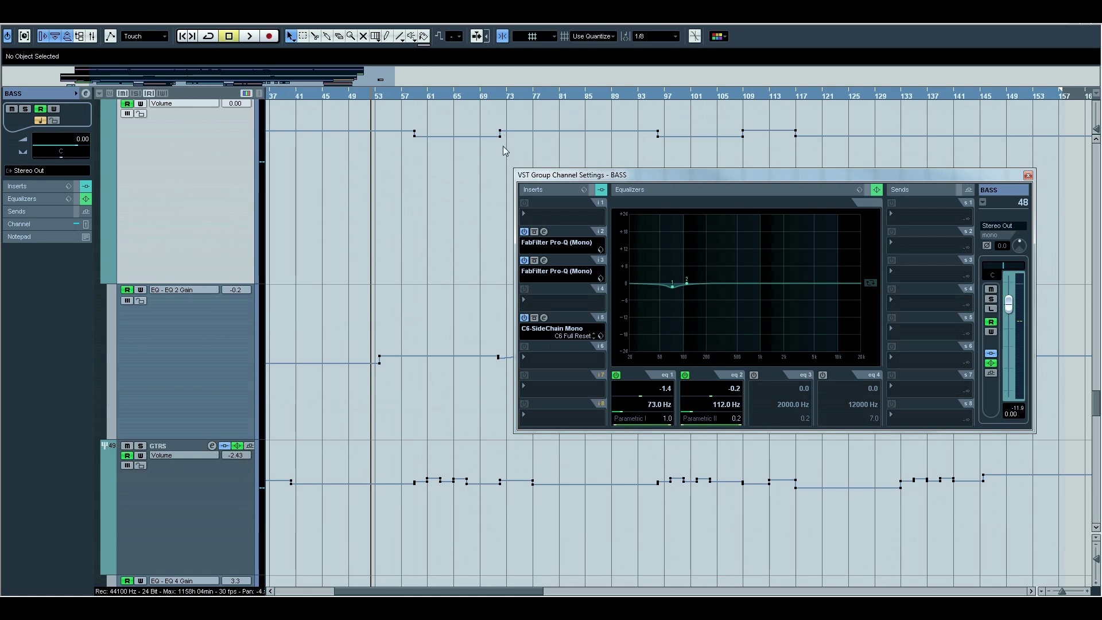
Close the BASS channel settings and look along the EQ 2 Gain lane and the GTRS lanes below it
{"action": "scroll", "coordinate": [474, 227], "scroll_direction": "down", "scroll_amount": 2}
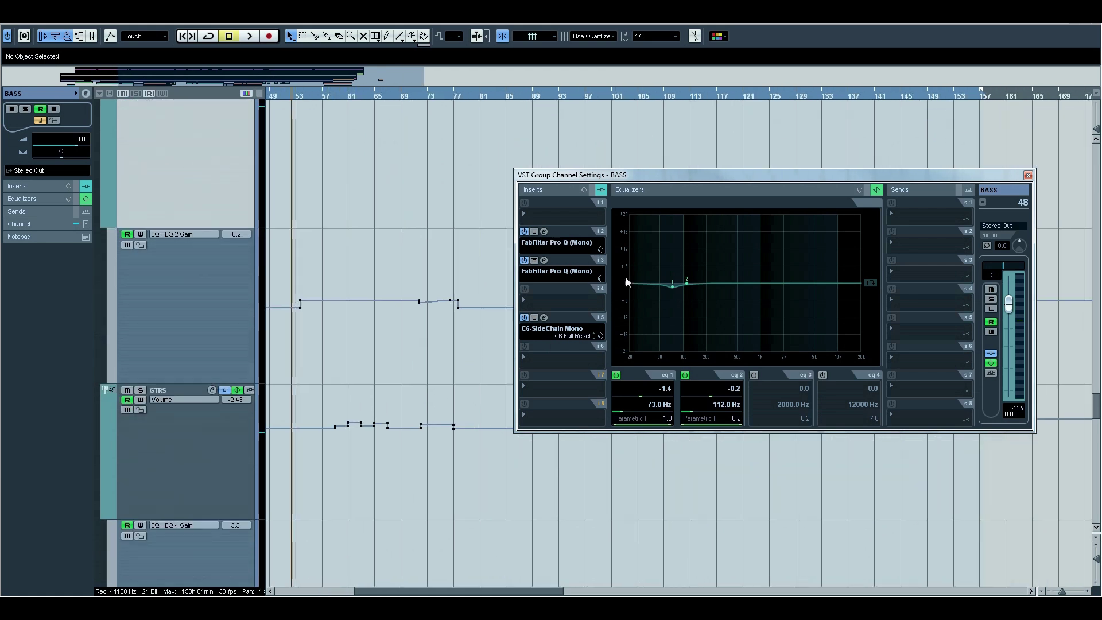
{"action": "left_click", "coordinate": [1028, 176]}
{"action": "scroll", "coordinate": [494, 283], "scroll_direction": "left", "scroll_amount": 1}
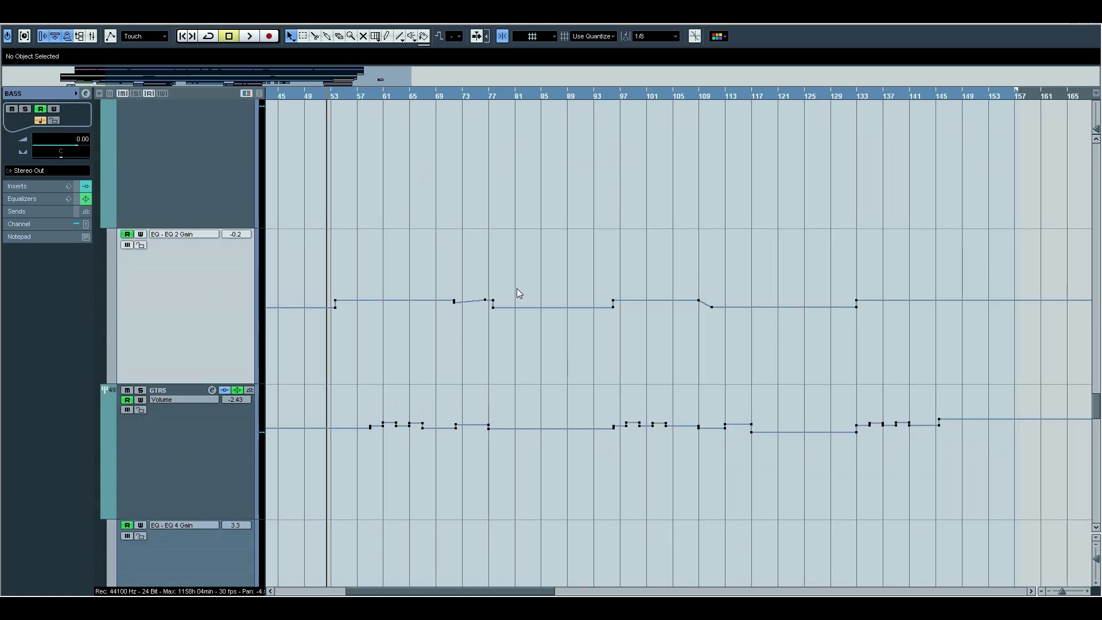
{"action": "scroll", "coordinate": [422, 353], "scroll_direction": "left", "scroll_amount": 5}
{"action": "scroll", "coordinate": [422, 354], "scroll_direction": "down", "scroll_amount": 2}
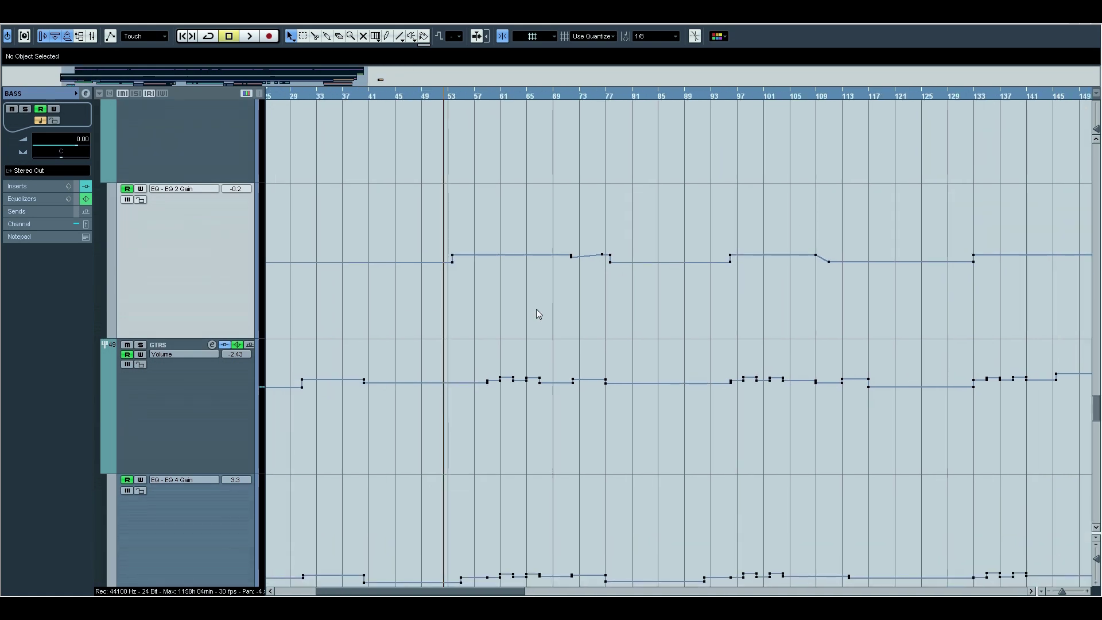
Select the GTRS group, make its volume lane slightly taller and review its Volume and EQ 4 Gain automation across the song
{"action": "left_click", "coordinate": [222, 419]}
{"action": "scroll", "coordinate": [465, 367], "scroll_direction": "down", "scroll_amount": 2}
{"action": "scroll", "coordinate": [465, 367], "scroll_direction": "left", "scroll_amount": 1}
{"action": "scroll", "coordinate": [494, 353], "scroll_direction": "down", "scroll_amount": 5, "text": "ctrl"}
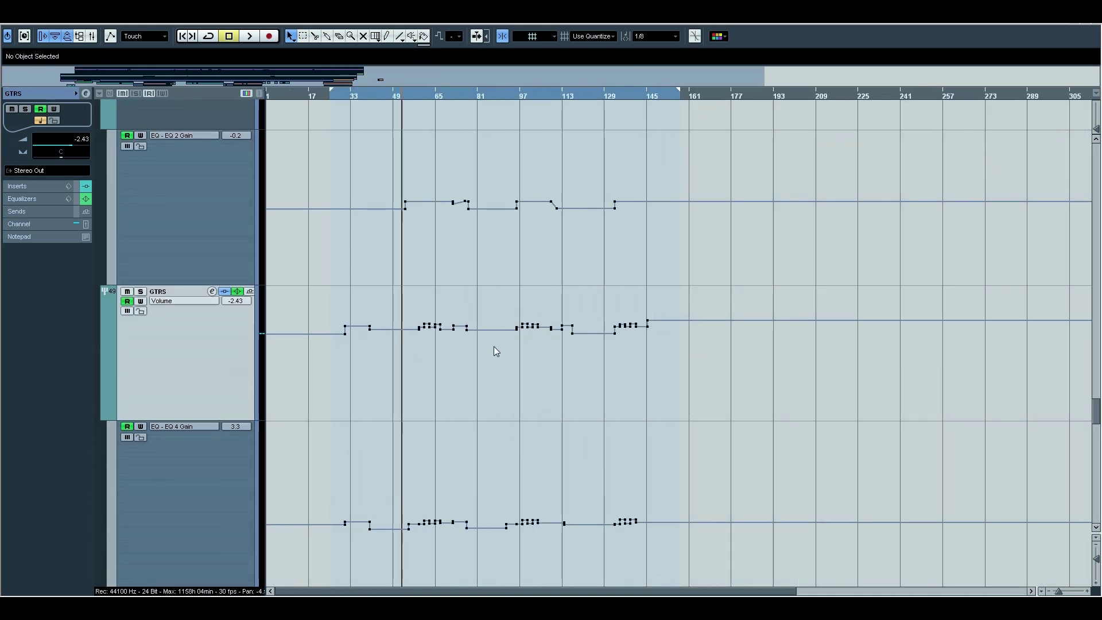
{"action": "left_click_drag", "start_coordinate": [179, 421], "coordinate": [179, 433]}
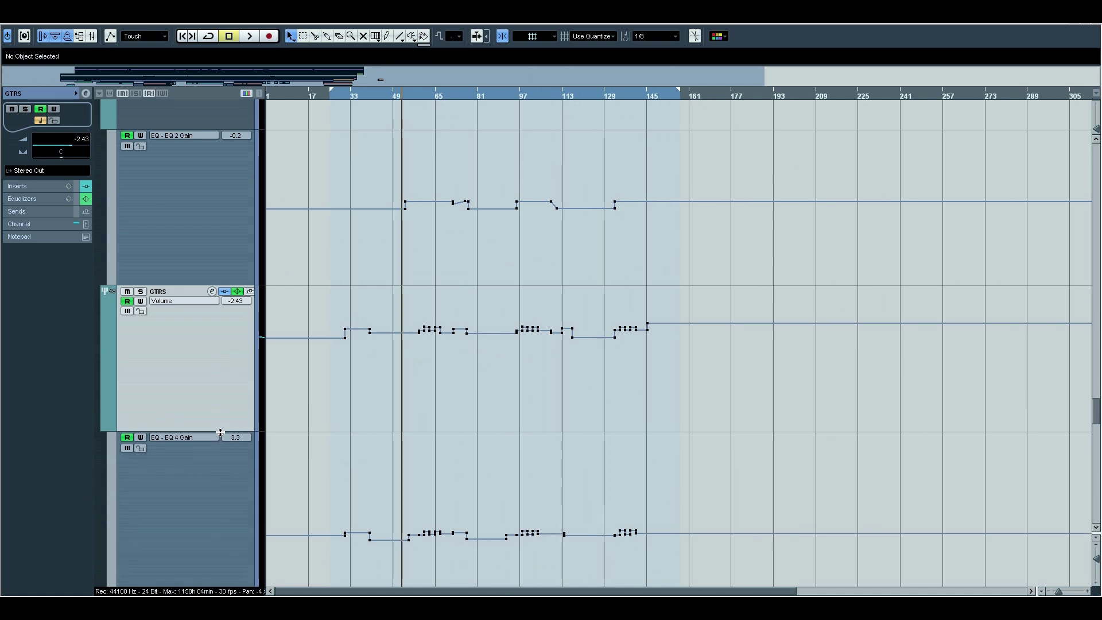
{"action": "scroll", "coordinate": [437, 370], "scroll_direction": "down", "scroll_amount": 2}
{"action": "left_click", "coordinate": [197, 271]}
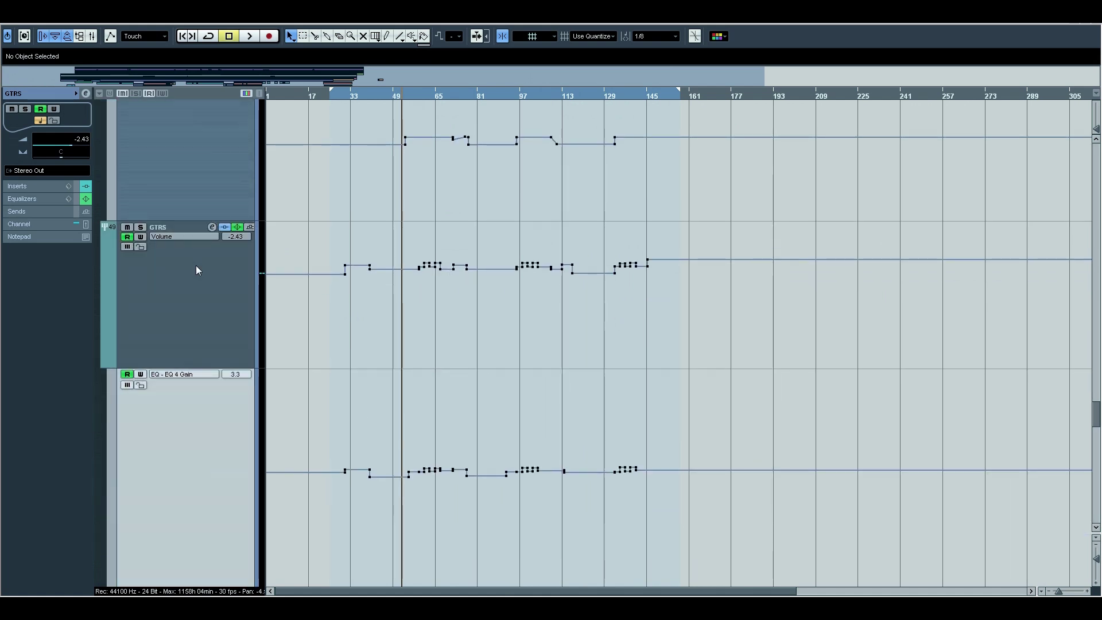
Inspect the GTRS group's equalizer in its channel settings with the playhead just before bar 53, and close the window
{"action": "left_click", "coordinate": [211, 228]}
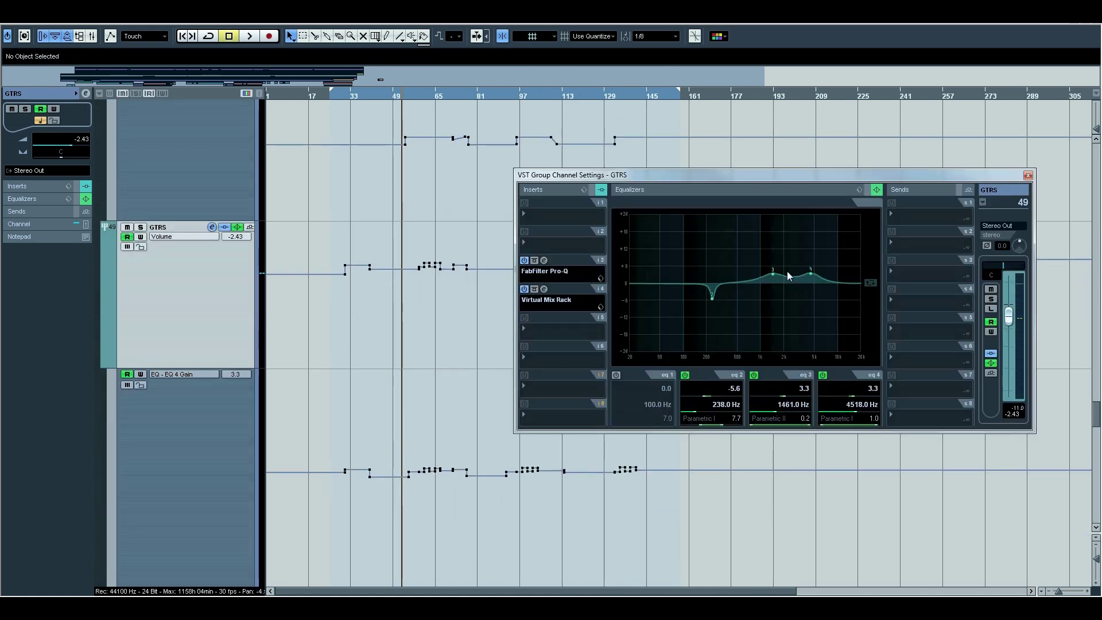
{"action": "mouse_move", "coordinate": [409, 97]}
{"action": "left_mouse_down"}
{"action": "mouse_move", "coordinate": [450, 94]}
{"action": "mouse_move", "coordinate": [401, 95]}
{"action": "left_mouse_up"}
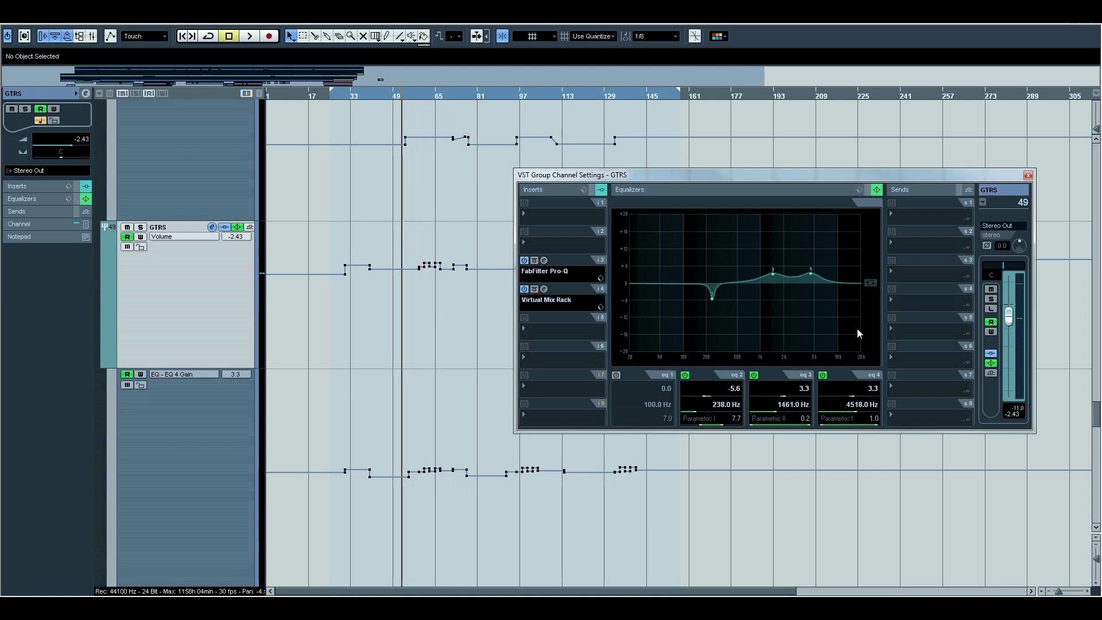
{"action": "left_click", "coordinate": [1027, 176]}
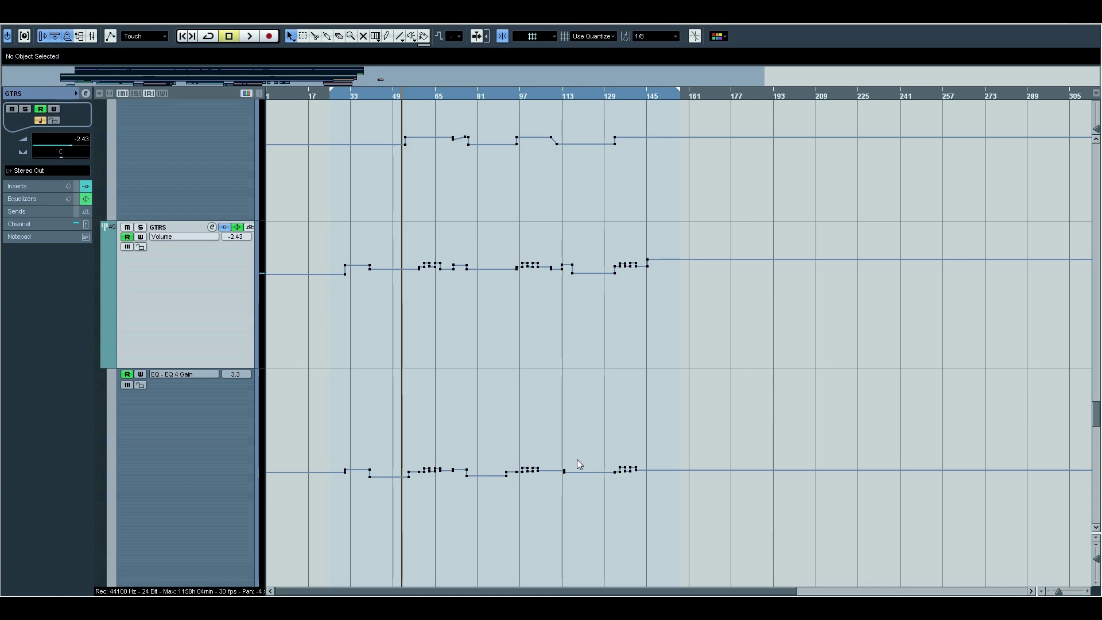
Audition the GTRS group's insert 3 filter frequency automation from about bar 25
{"action": "scroll", "coordinate": [577, 459], "scroll_direction": "down", "scroll_amount": 5}
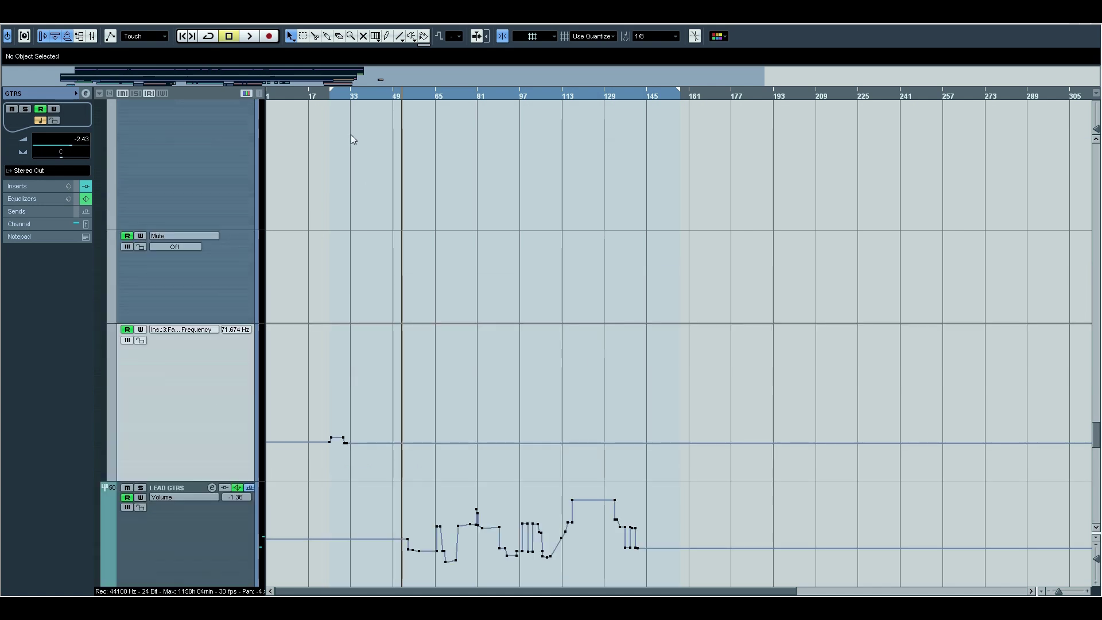
{"action": "left_click", "coordinate": [339, 96]}
{"action": "left_click_drag", "start_coordinate": [336, 99], "coordinate": [328, 98]}
{"action": "key", "text": "space"}
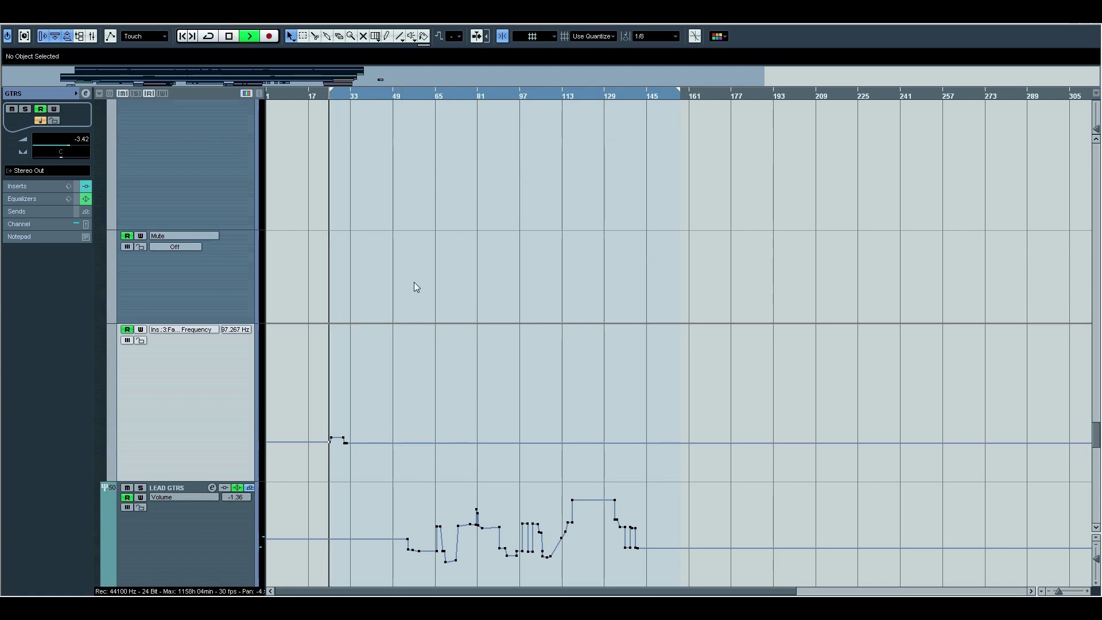
Open the GTRS group's FabFilter Pro-Q insert and audition its automated low-cut filter from about bar 25
{"action": "scroll", "coordinate": [418, 293], "scroll_direction": "up", "scroll_amount": 5}
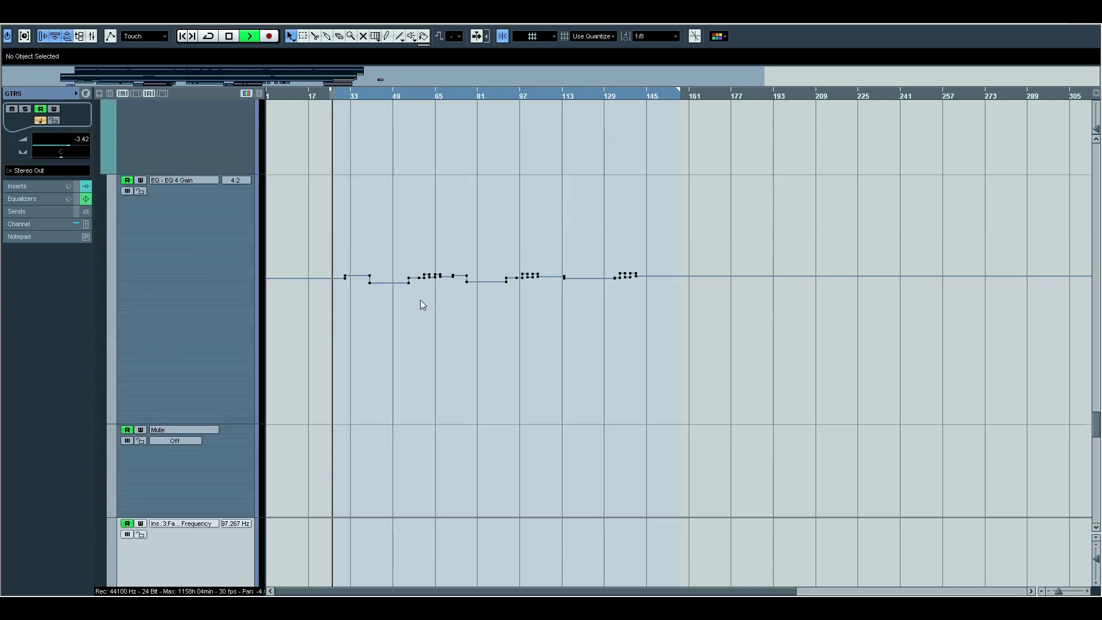
{"action": "left_click", "coordinate": [212, 130]}
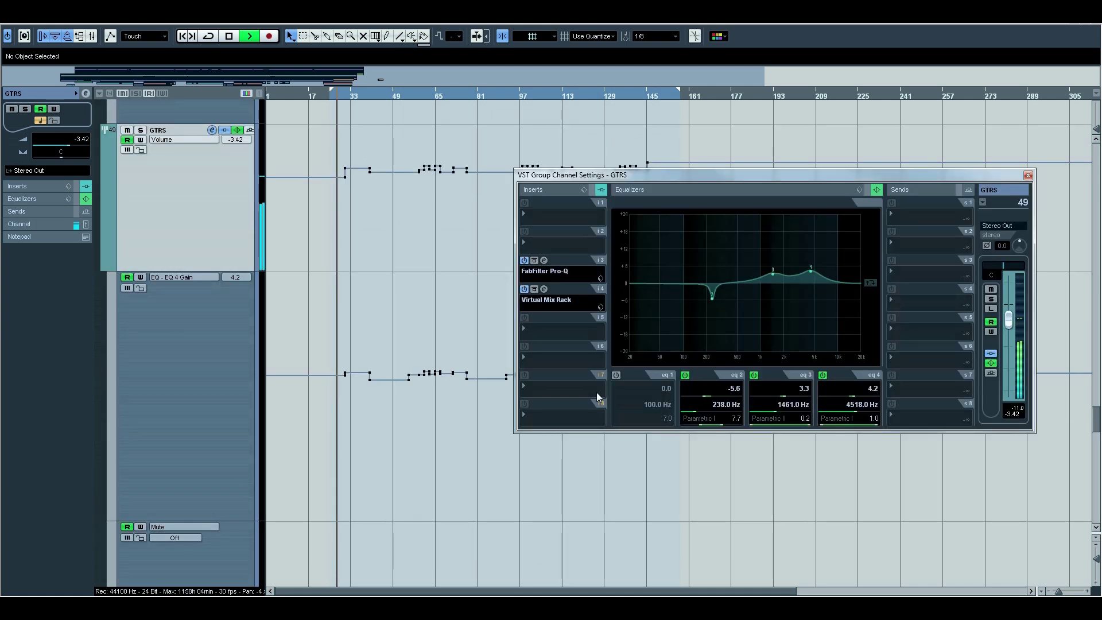
{"action": "left_click", "coordinate": [547, 264]}
{"action": "key", "text": "space"}
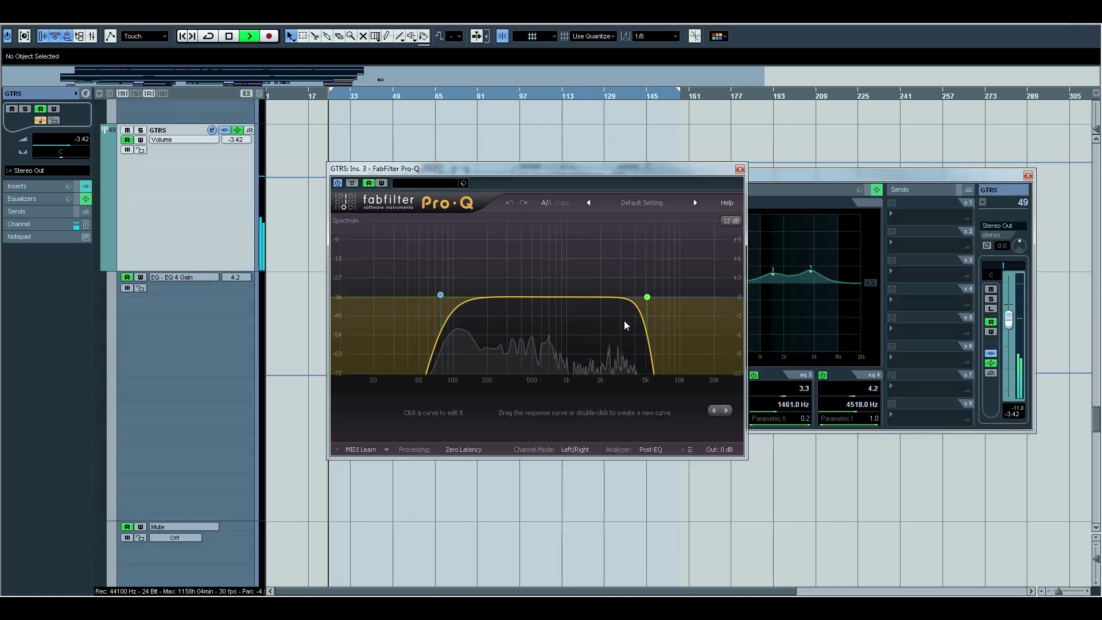
{"action": "key", "text": "space"}
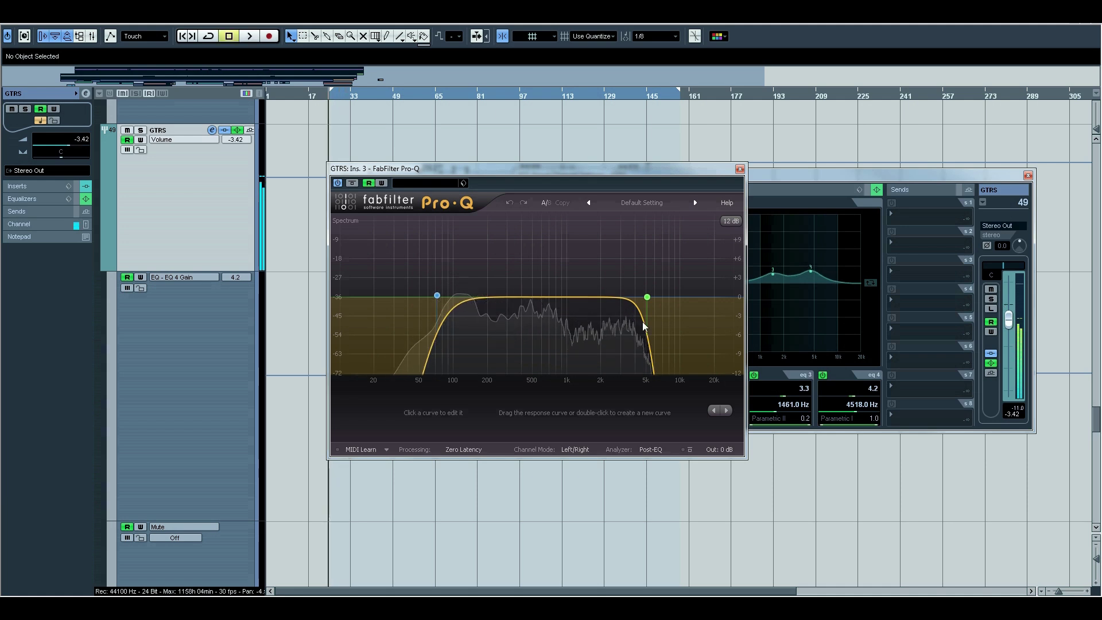
Close the Pro-Q and GTRS channel windows and find the LEAD GTRS group's volume automation
{"action": "left_click", "coordinate": [740, 169]}
{"action": "key", "text": "space"}
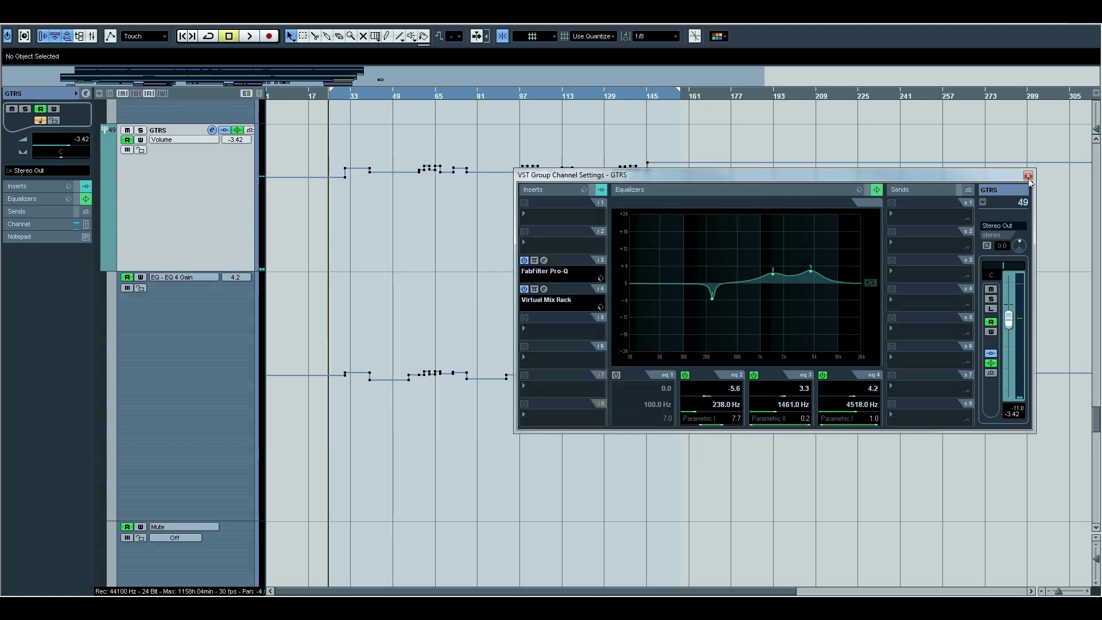
{"action": "left_click", "coordinate": [1028, 176]}
{"action": "scroll", "coordinate": [610, 409], "scroll_direction": "down", "scroll_amount": 4}
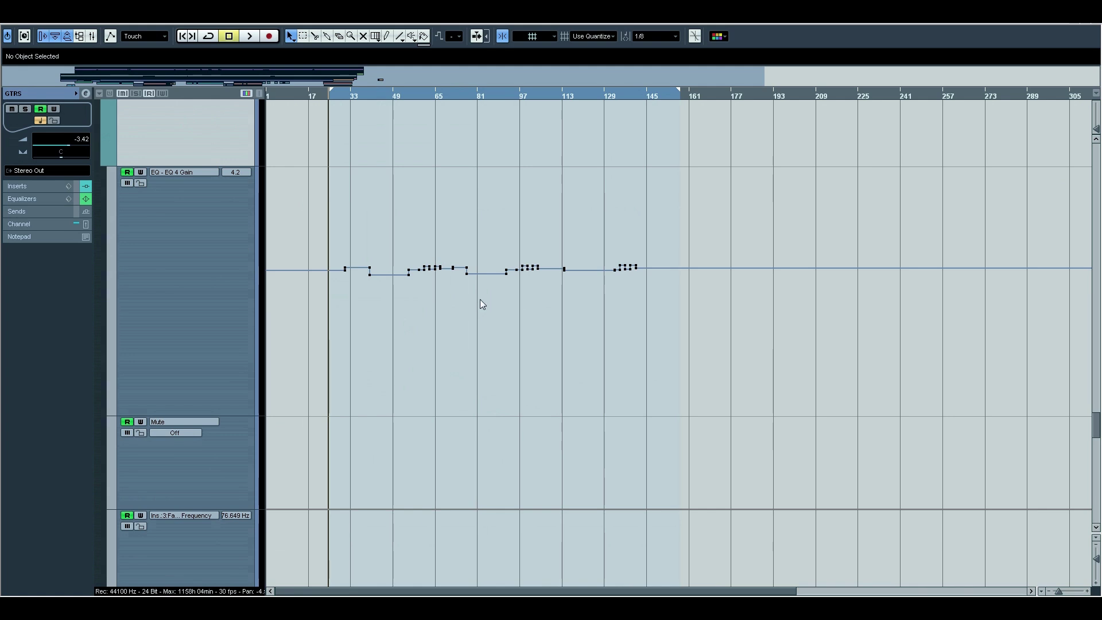
{"action": "scroll", "coordinate": [497, 327], "scroll_direction": "down", "scroll_amount": 3}
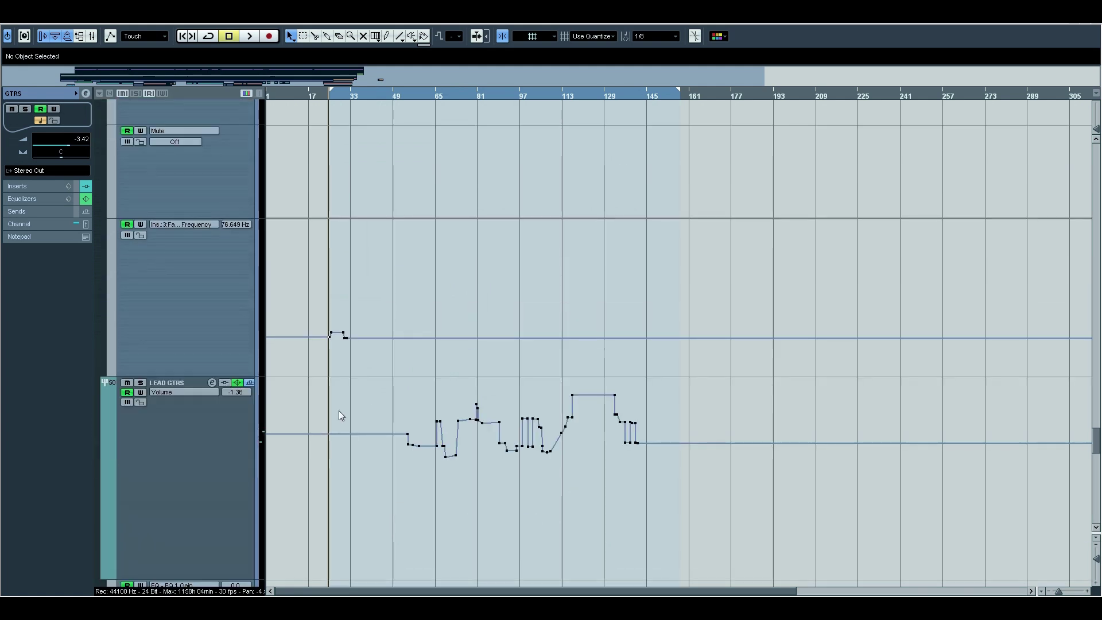
Select the LEAD GTRS group, inspect its equalizer and sends in the channel settings, and close the window
{"action": "scroll", "coordinate": [365, 436], "scroll_direction": "down", "scroll_amount": 1}
{"action": "left_click", "coordinate": [212, 356]}
{"action": "left_click", "coordinate": [213, 286]}
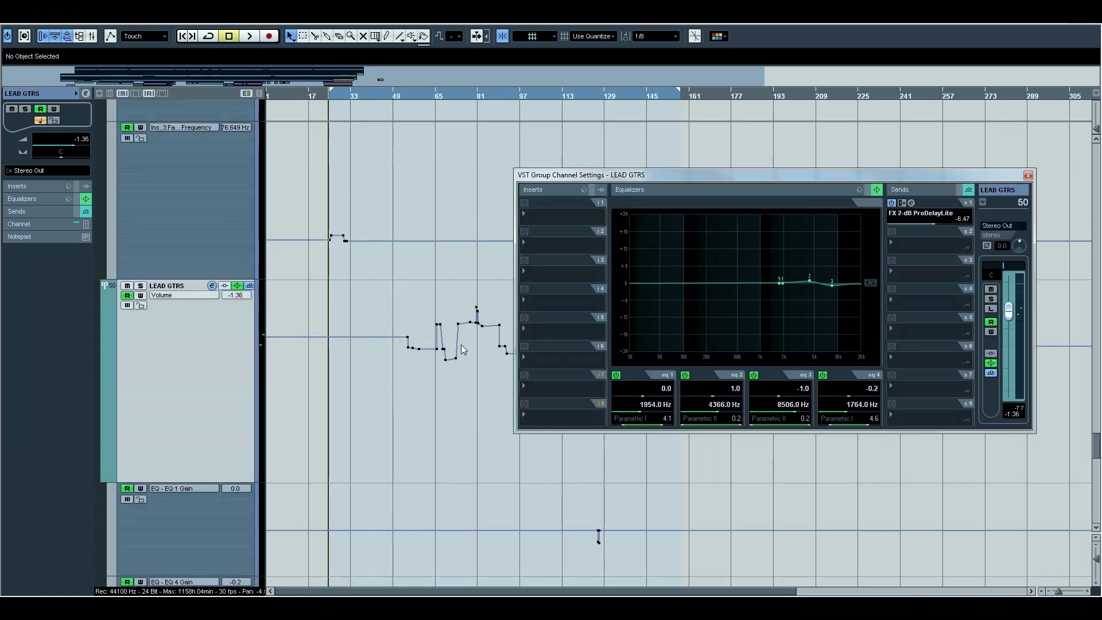
{"action": "left_click", "coordinate": [1028, 175]}
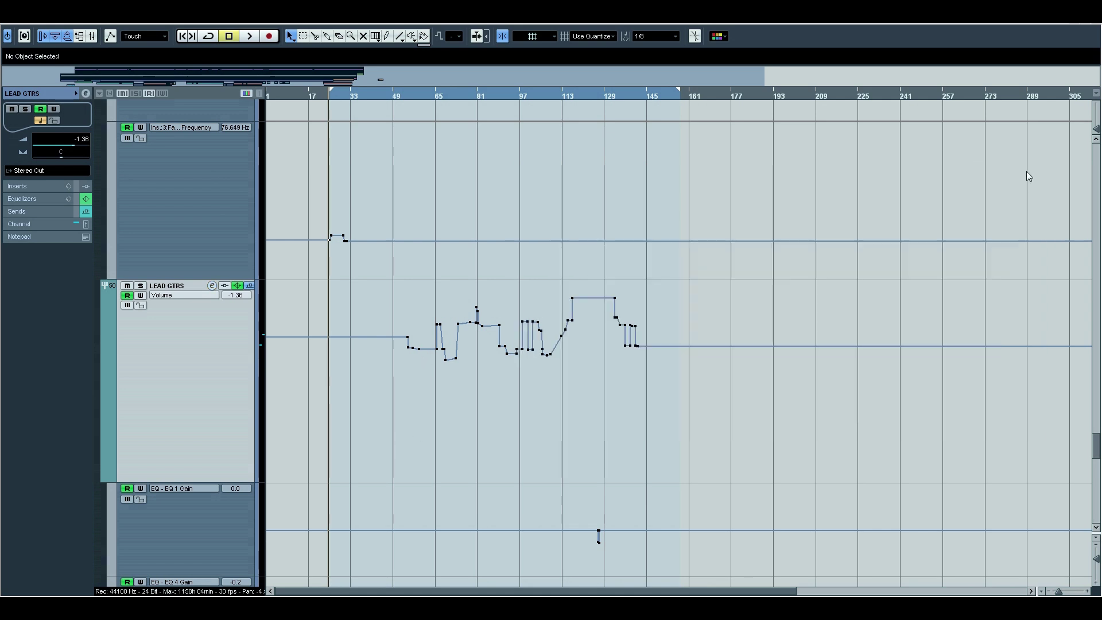
Place the playhead near bar 126 and examine the LEAD GTRS group's EQ 1 Gain and EQ 4 Gain dips up close
{"action": "scroll", "coordinate": [743, 227], "scroll_direction": "down", "scroll_amount": 2}
{"action": "left_click", "coordinate": [185, 393]}
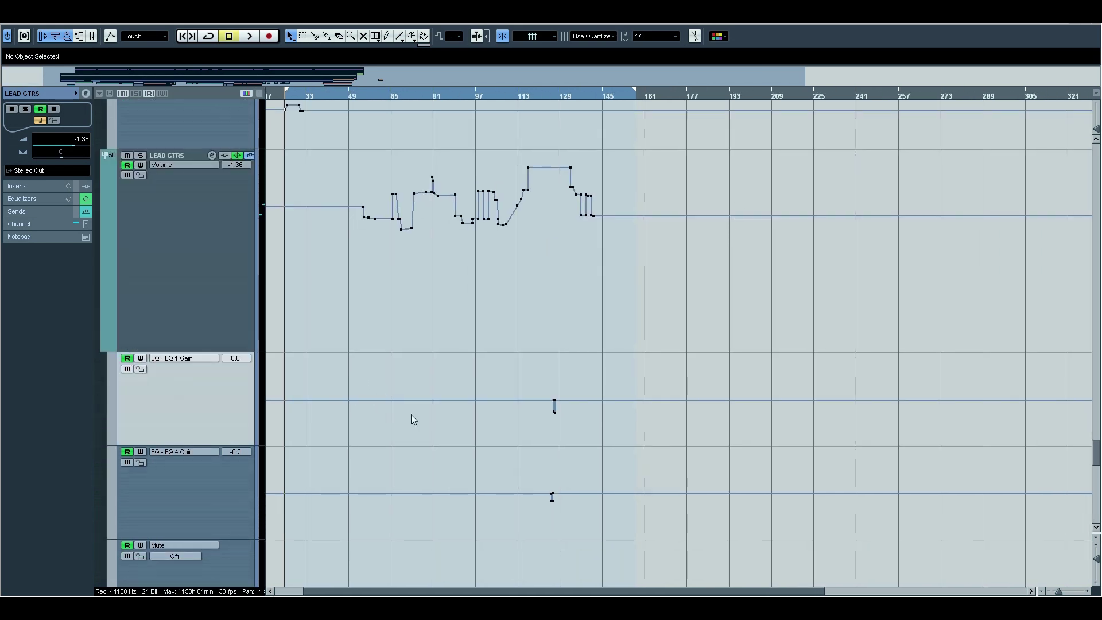
{"action": "left_click", "coordinate": [556, 96]}
{"action": "key", "text": "h"}
{"action": "key", "text": "h"}
{"action": "key", "text": "h"}
{"action": "key", "text": "h"}
{"action": "key", "text": "h"}
{"action": "key", "text": "h"}
{"action": "key", "text": "h"}
{"action": "key", "text": "h"}
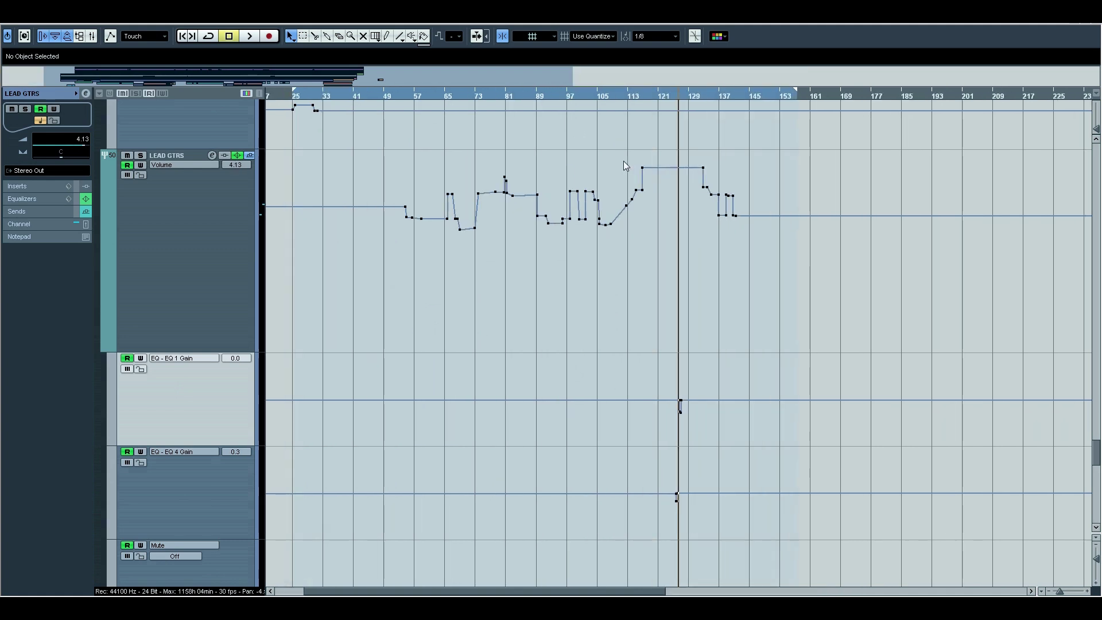
{"action": "scroll", "coordinate": [773, 295], "scroll_direction": "down", "scroll_amount": 1}
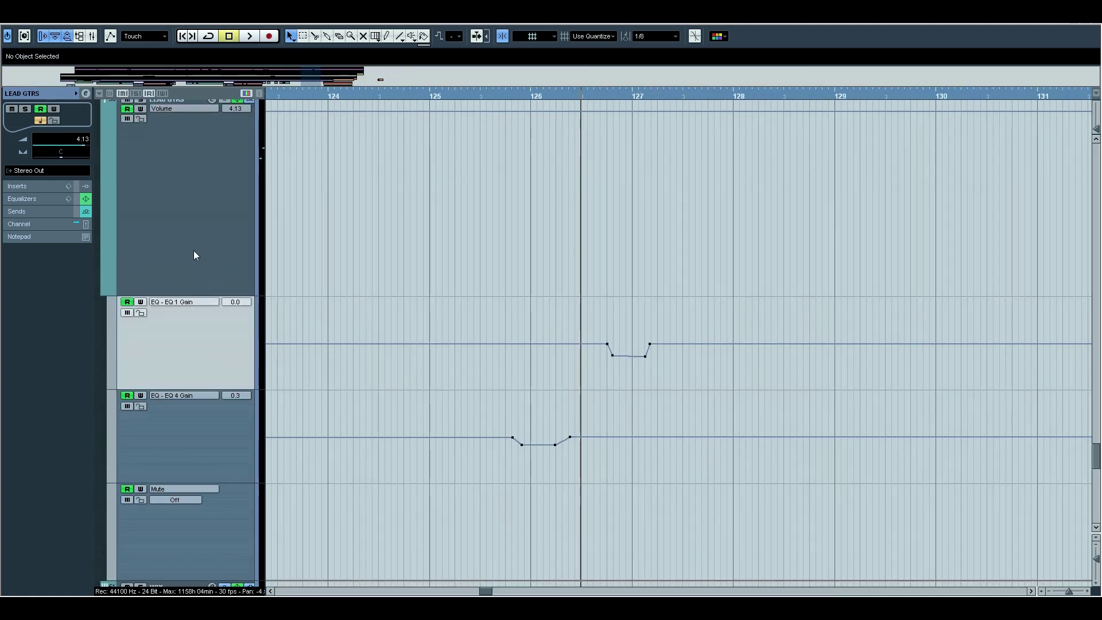
Open the LEAD GTRS channel settings and audition the EQ 1 Gain dip from about bar 126.5
{"action": "scroll", "coordinate": [209, 171], "scroll_direction": "up", "scroll_amount": 1}
{"action": "left_click", "coordinate": [212, 133]}
{"action": "key", "text": "space"}
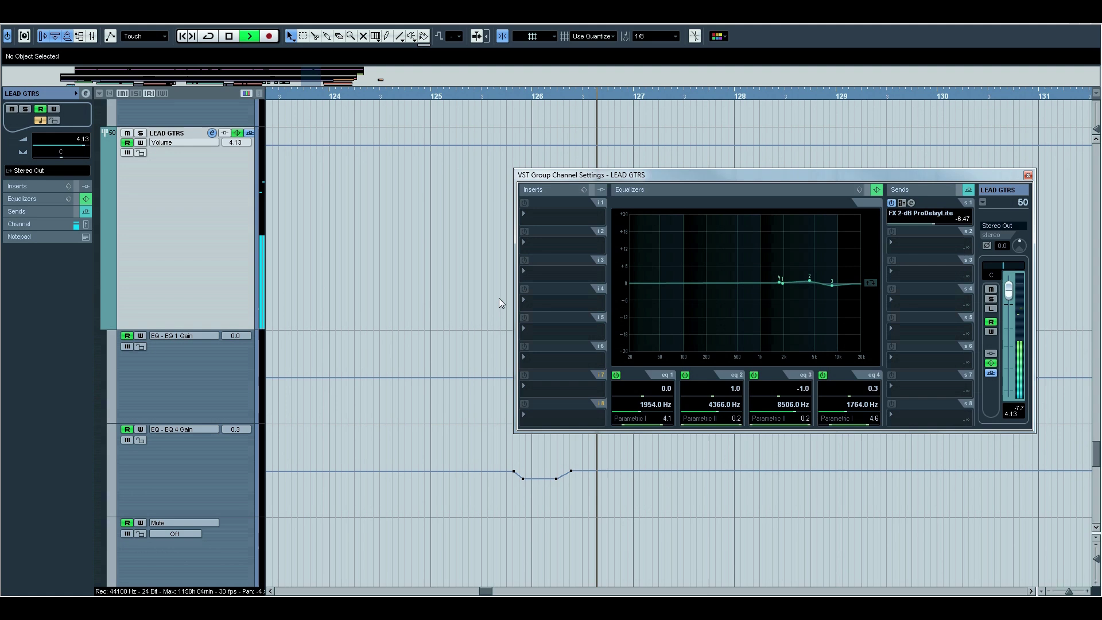
{"action": "mouse_move", "coordinate": [781, 282]}
{"action": "left_mouse_down"}
{"action": "mouse_move", "coordinate": [782, 298]}
{"action": "mouse_move", "coordinate": [790, 294]}
{"action": "left_mouse_up"}
{"action": "key", "text": "space"}
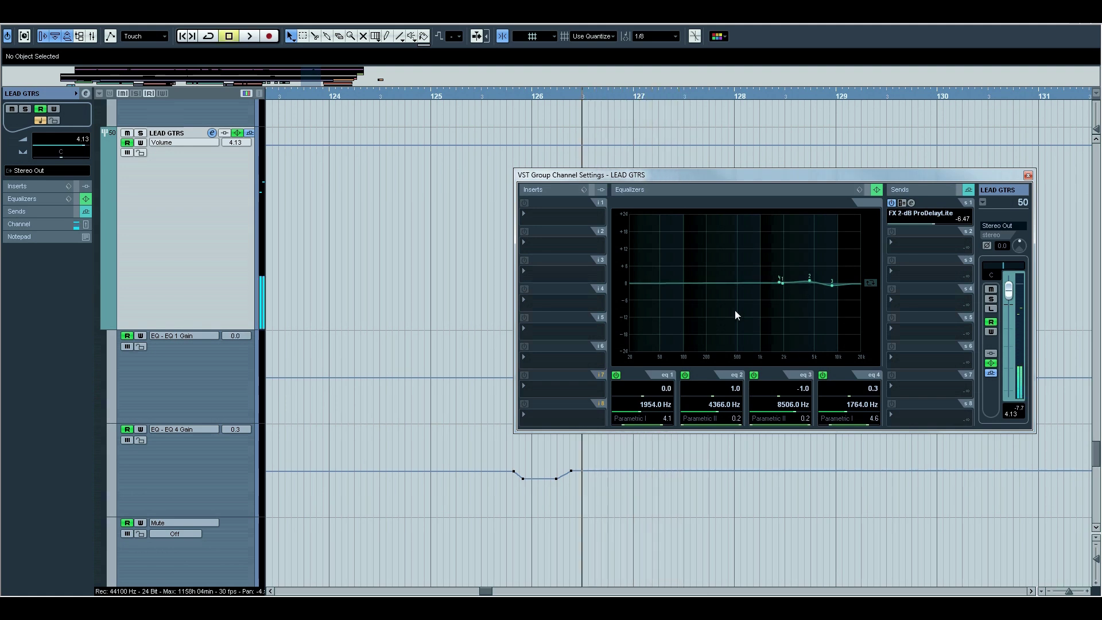
Audition the LEAD GTRS group's EQ 4 and EQ 1 Gain dips from before bar 126 while watching the equalizer curve
{"action": "scroll", "coordinate": [402, 298], "scroll_direction": "down", "scroll_amount": 2}
{"action": "left_click_drag", "start_coordinate": [409, 291], "coordinate": [281, 256]}
{"action": "left_click", "coordinate": [343, 99]}
{"action": "key", "text": "space"}
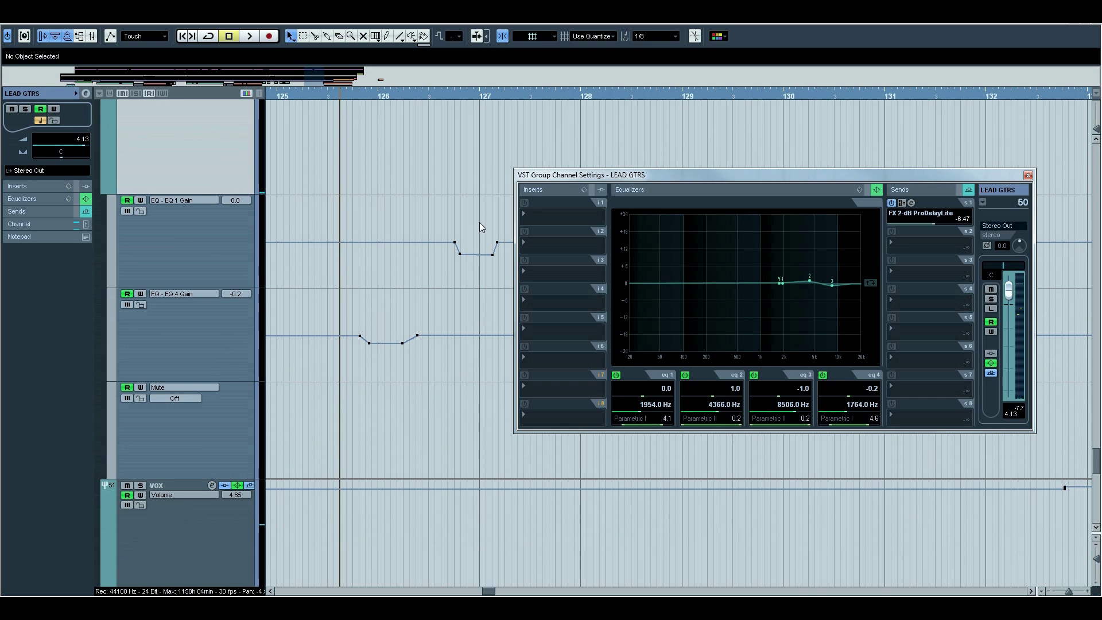
{"action": "key", "text": "space"}
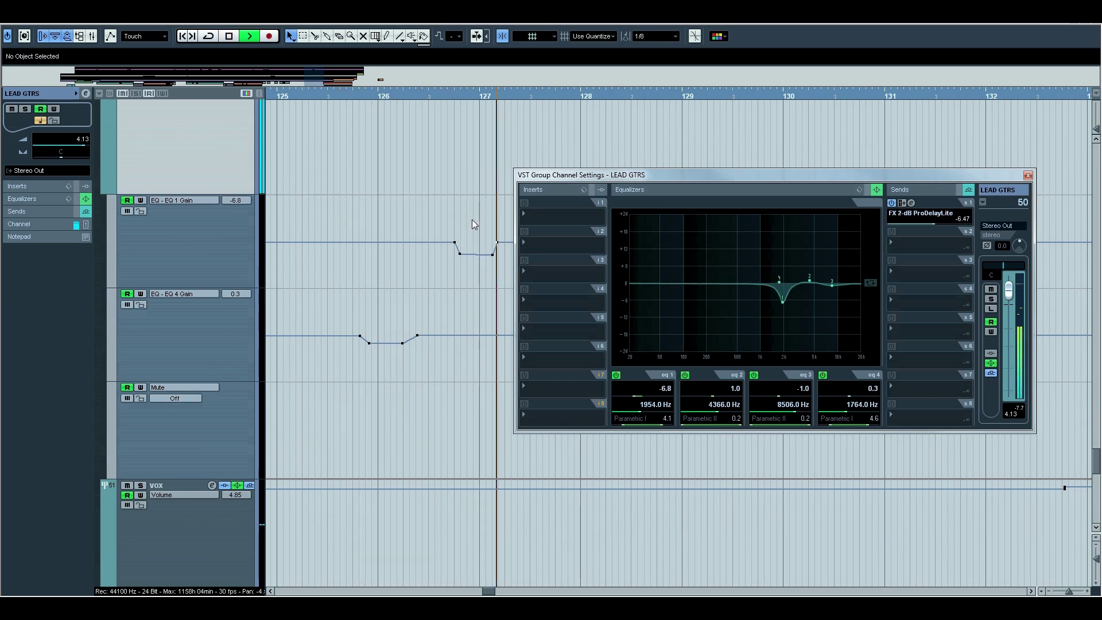
{"action": "key", "text": "space"}
Close the LEAD GTRS channel settings and select the VOX group to review its Volume and Sends 4 level automation
{"action": "scroll", "coordinate": [494, 230], "scroll_direction": "down", "scroll_amount": 3}
{"action": "key", "text": "g"}
{"action": "key", "text": "g"}
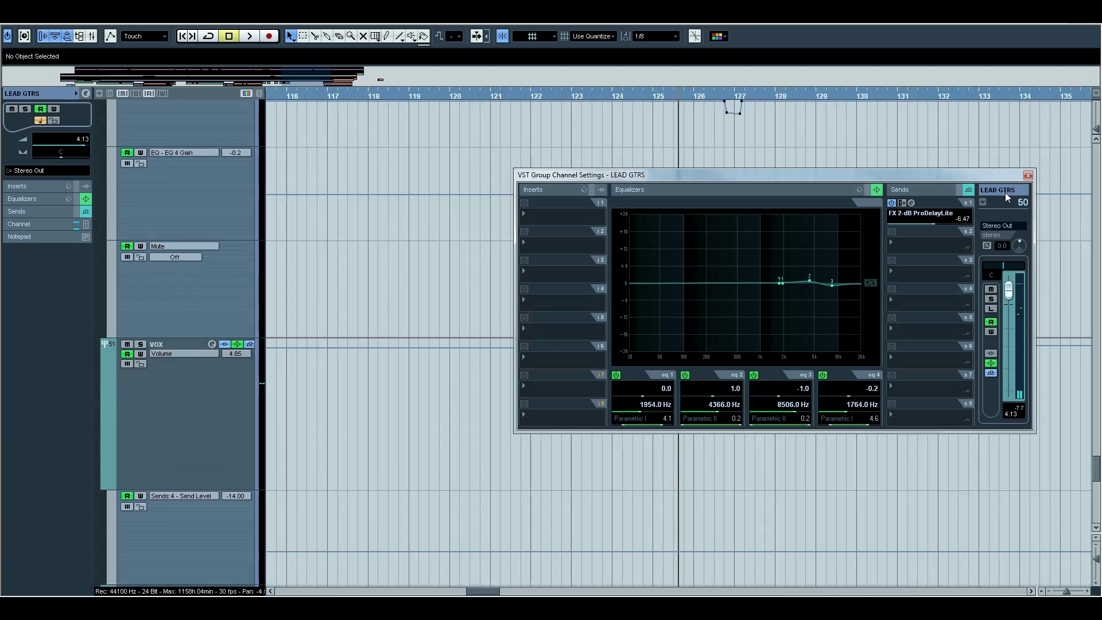
{"action": "left_click", "coordinate": [1028, 175]}
{"action": "key", "text": "g"}
{"action": "key", "text": "g"}
{"action": "key", "text": "g"}
{"action": "key", "text": "g"}
{"action": "key", "text": "g"}
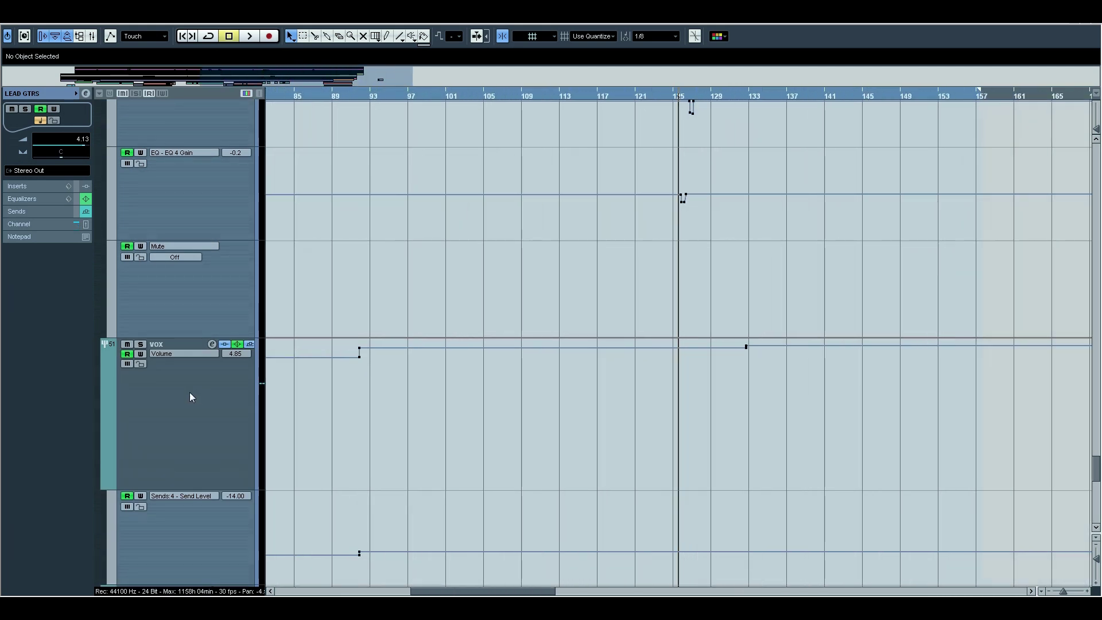
{"action": "left_click", "coordinate": [209, 421]}
{"action": "key", "text": "g"}
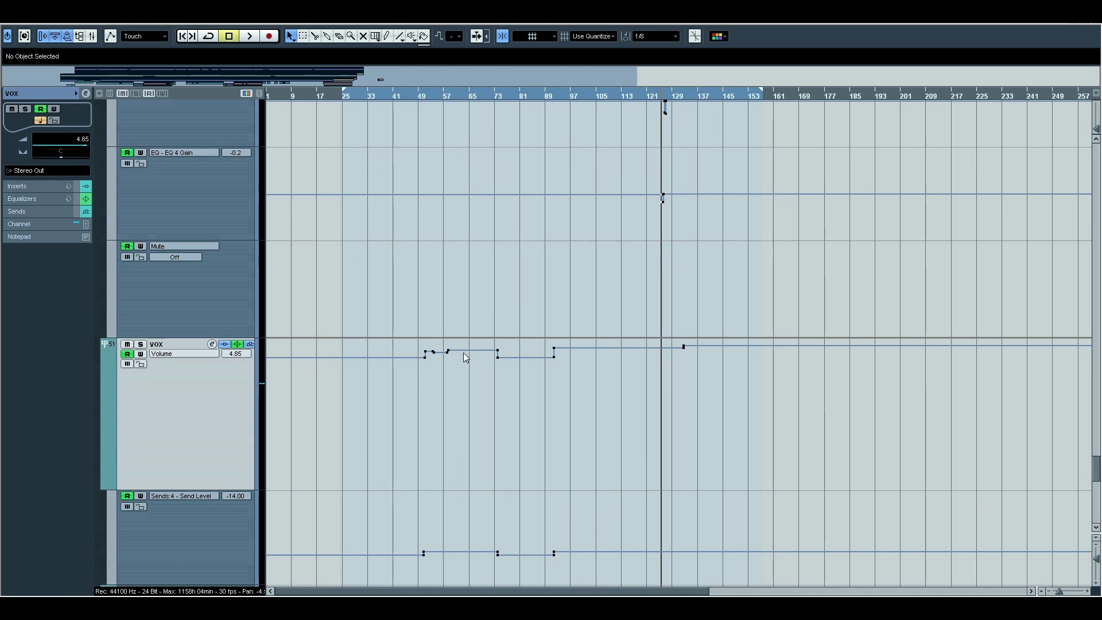
Place the playhead near bar 49, inspect the VOX group's inserts, equalizer and sends, and close its channel settings
{"action": "scroll", "coordinate": [418, 151], "scroll_direction": "down", "scroll_amount": 1}
{"action": "left_click", "coordinate": [420, 99]}
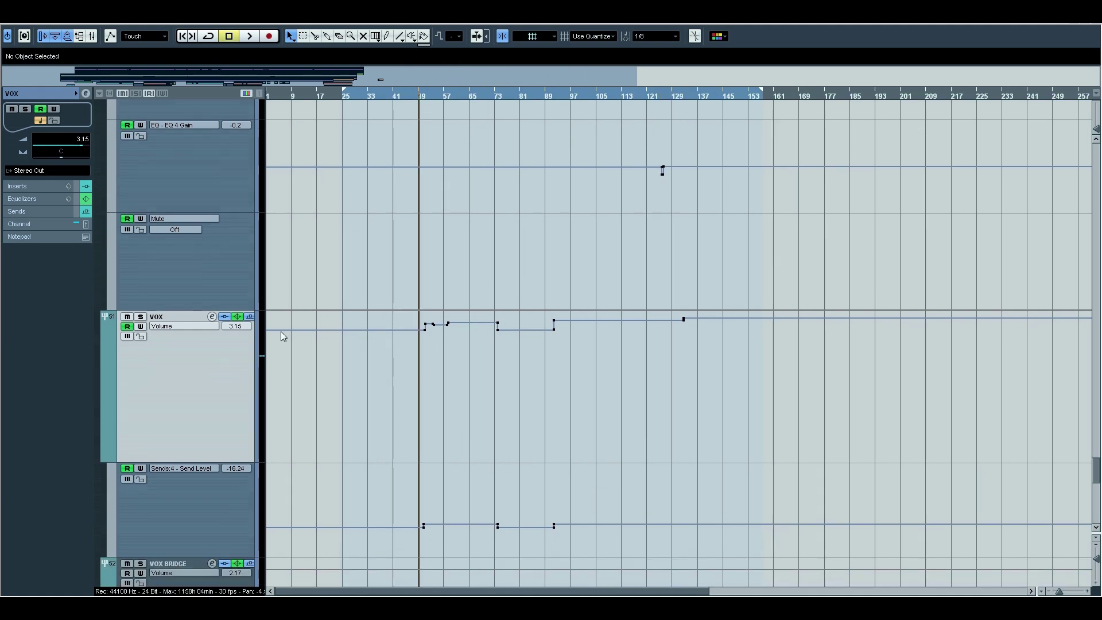
{"action": "left_click", "coordinate": [212, 317]}
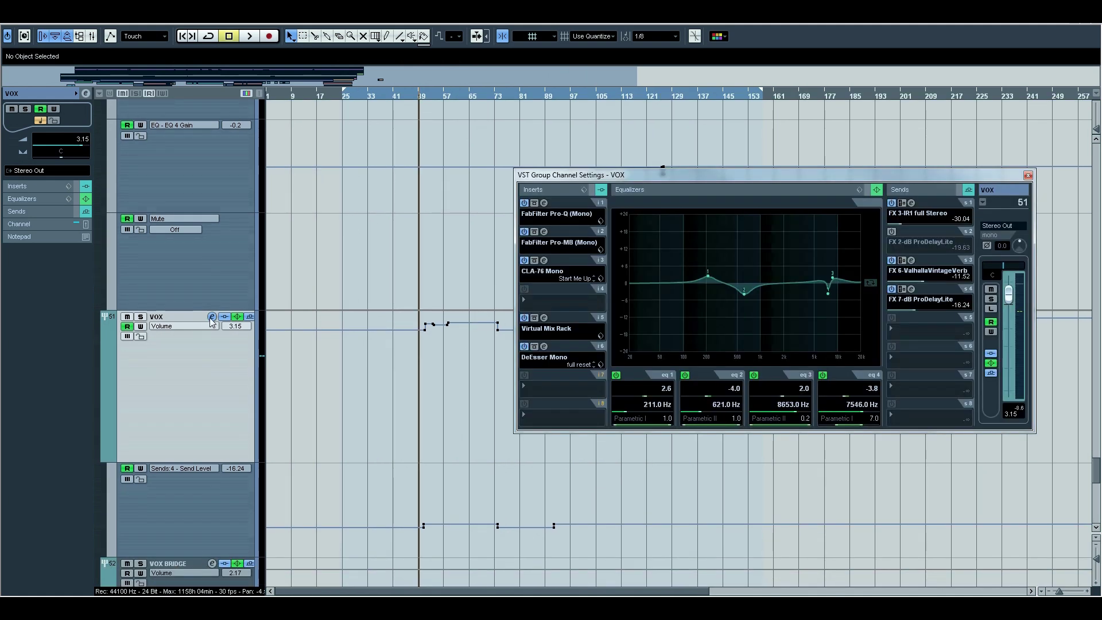
{"action": "left_click", "coordinate": [212, 319]}
{"action": "scroll", "coordinate": [472, 459], "scroll_direction": "down", "scroll_amount": 3}
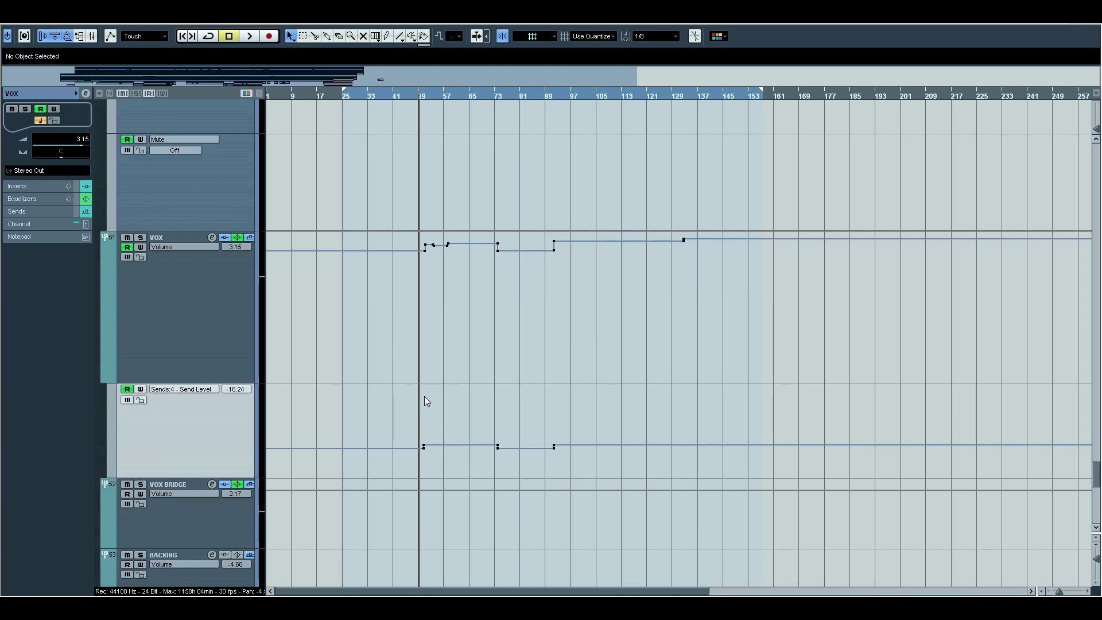
Examine the first rises in the VOX group's Volume and Sends 4 level automation after bar 49 up close
{"action": "scroll", "coordinate": [417, 327], "scroll_direction": "down", "scroll_amount": 1}
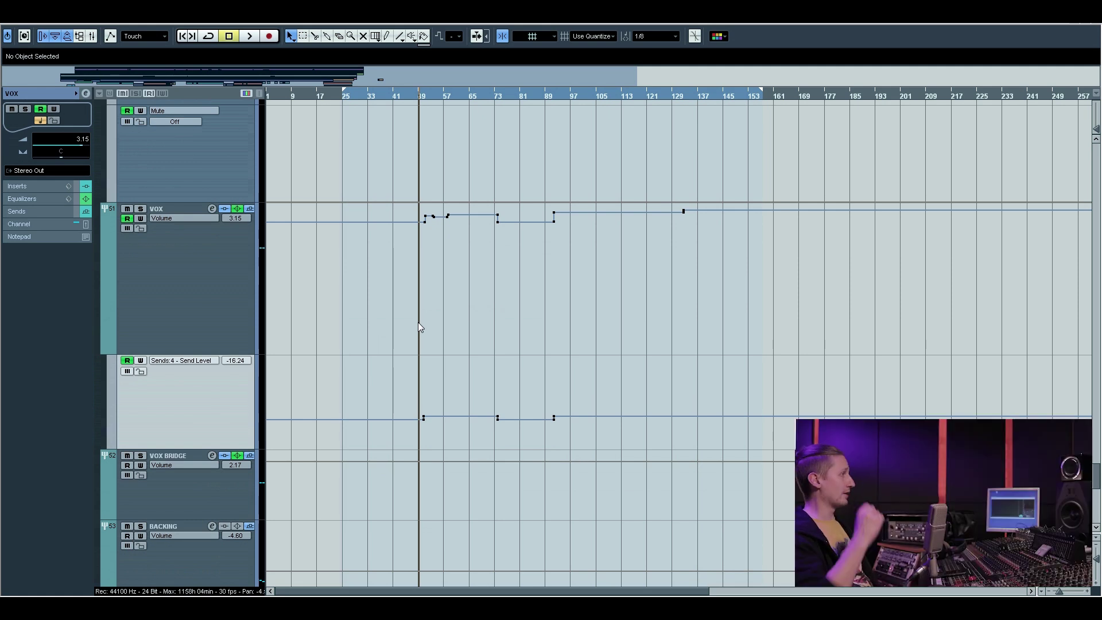
{"action": "key", "text": "h"}
{"action": "key", "text": "h"}
{"action": "key", "text": "h"}
{"action": "key", "text": "h"}
{"action": "key", "text": "h"}
{"action": "key", "text": "h"}
{"action": "key", "text": "h"}
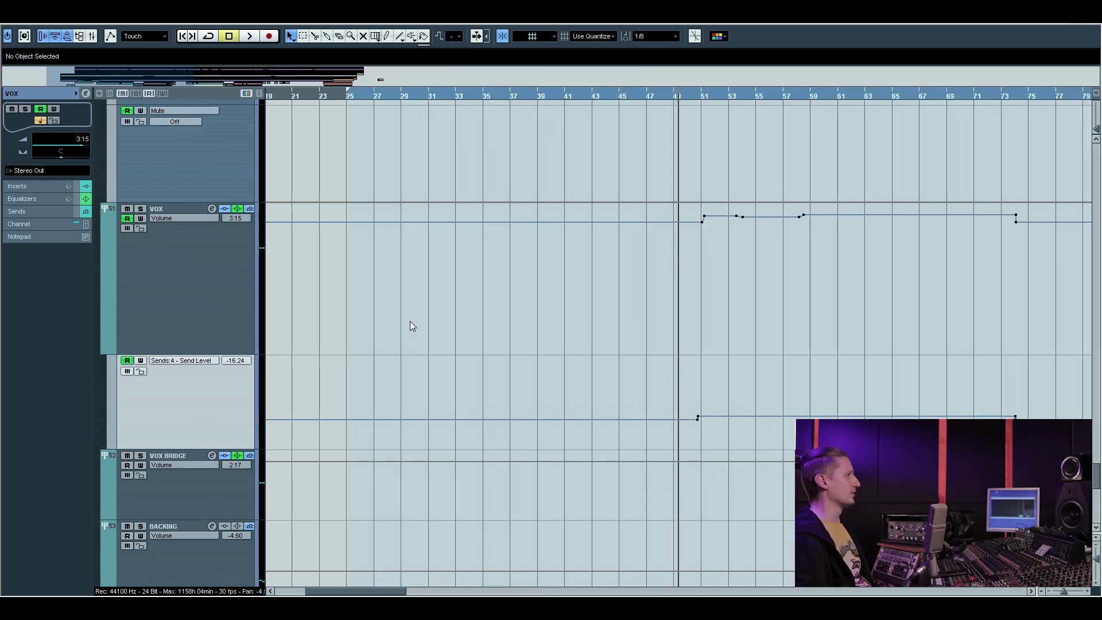
Examine the VOX group's Volume and Sends 4 level automation across the whole song
{"action": "key", "text": "g"}
{"action": "key", "text": "g"}
{"action": "key", "text": "g"}
{"action": "scroll", "coordinate": [508, 416], "scroll_direction": "down", "scroll_amount": 3}
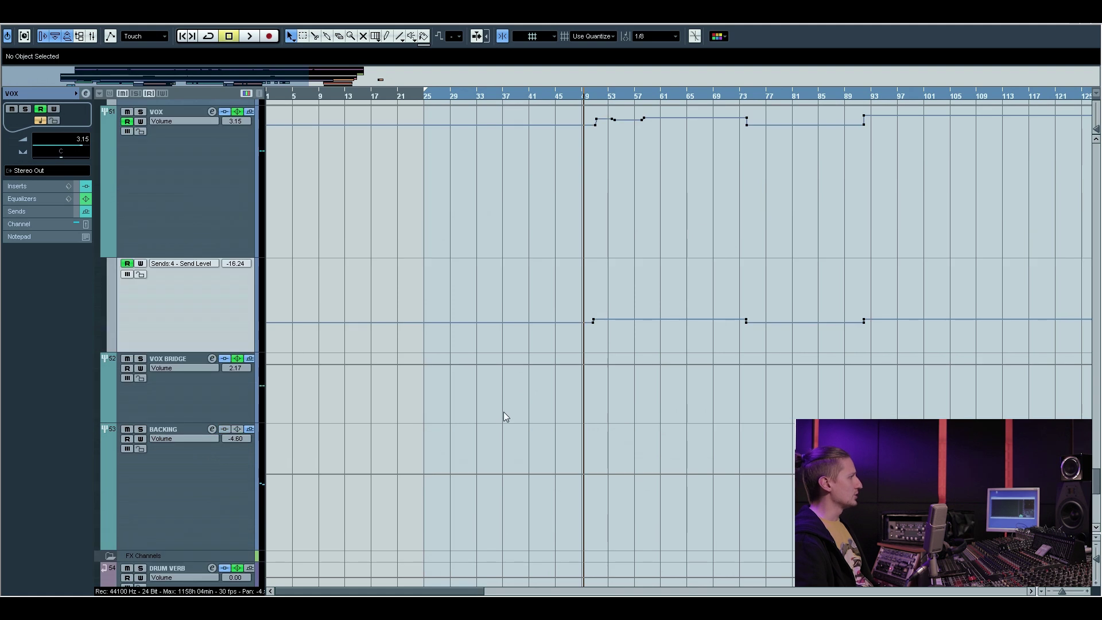
{"action": "key", "text": "g"}
{"action": "key", "text": "g"}
{"action": "key", "text": "g"}
Select the VOX BRIDGE group, inspect its inserts, equalizer and sends, and close its channel settings
{"action": "left_click", "coordinate": [242, 404]}
{"action": "key", "text": "g"}
{"action": "left_click", "coordinate": [212, 359]}
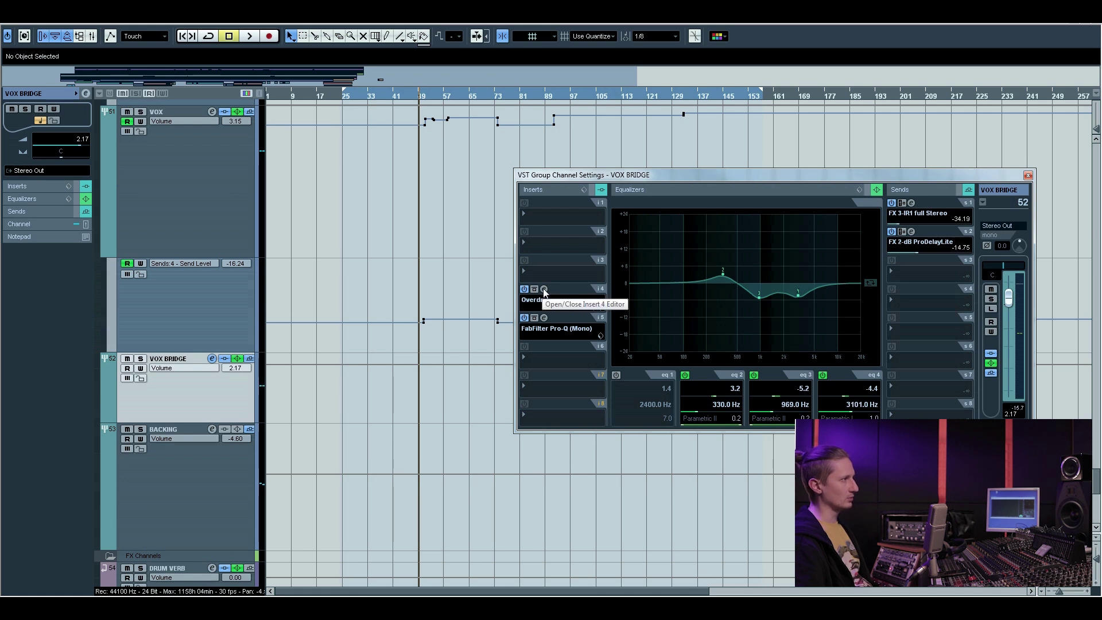
{"action": "left_click", "coordinate": [1028, 175]}
Select the BACKING group to review its channel and Volume lane
{"action": "key", "text": "g"}
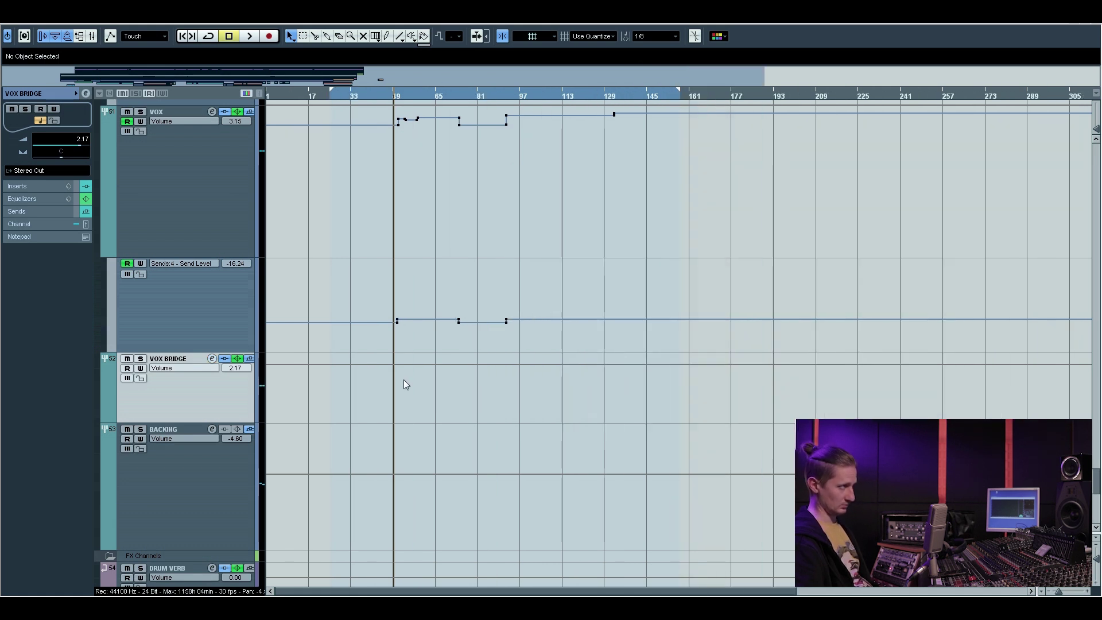
{"action": "scroll", "coordinate": [404, 384], "scroll_direction": "down", "scroll_amount": 3}
{"action": "left_click", "coordinate": [223, 370]}
Look back over the group automation lanes and vocal tracks up to the kick and snare tracks at the start of the project
{"action": "scroll", "coordinate": [401, 440], "scroll_direction": "down", "scroll_amount": 3}
{"action": "scroll", "coordinate": [401, 440], "scroll_direction": "down", "scroll_amount": 10}
{"action": "key", "text": "g"}
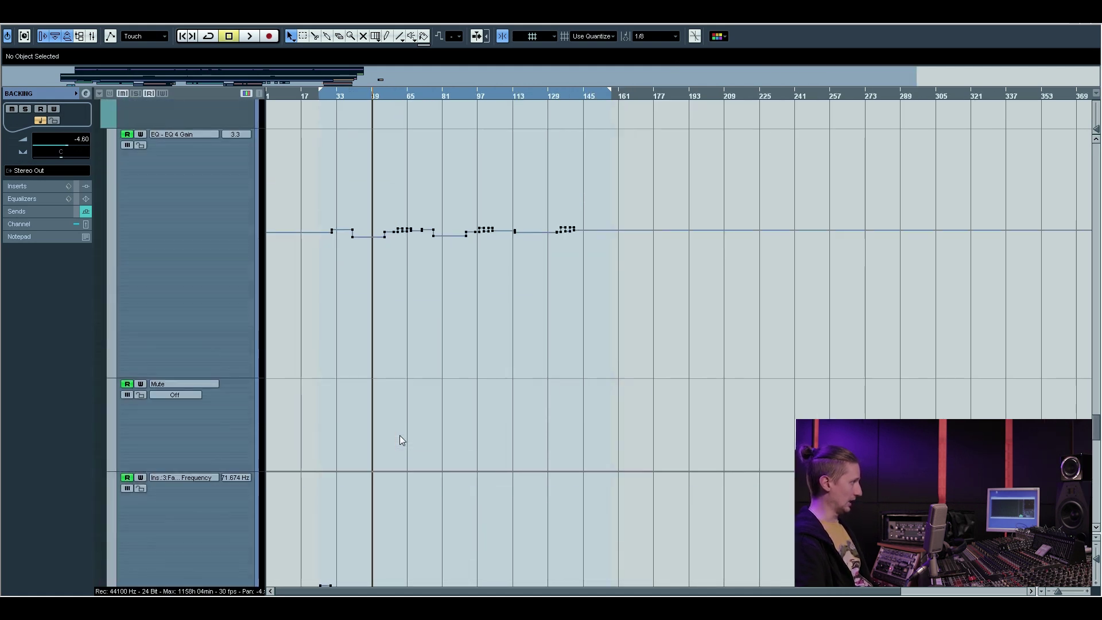
{"action": "key", "text": "g"}
{"action": "key", "text": "h"}
{"action": "key", "text": "h"}
{"action": "key", "text": "h"}
{"action": "key", "text": "h"}
{"action": "scroll", "coordinate": [608, 368], "scroll_direction": "up", "scroll_amount": 5}
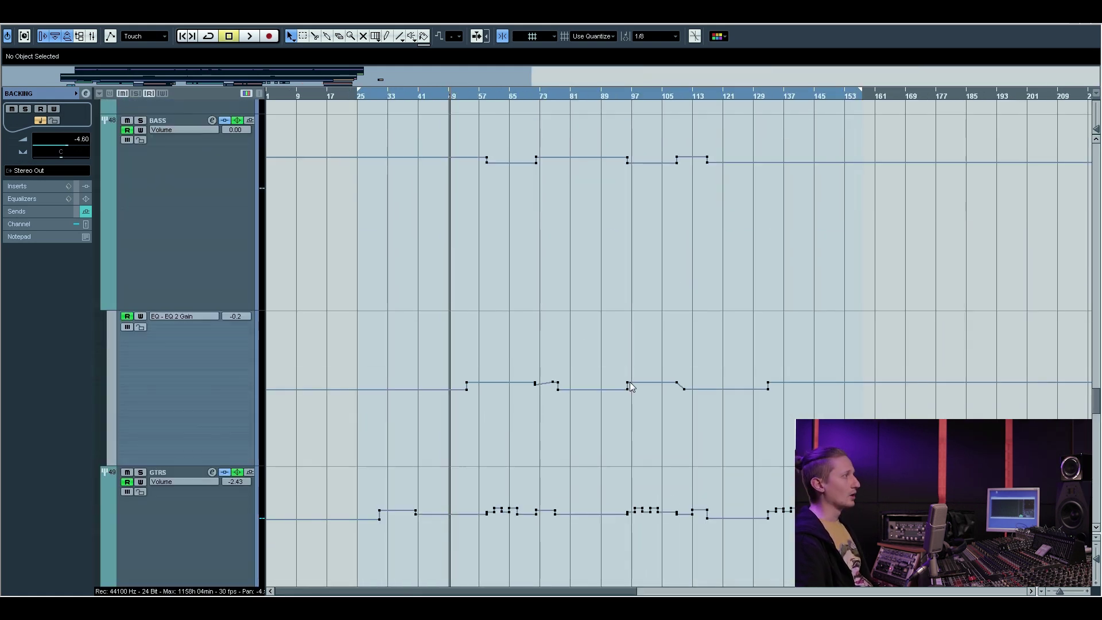
{"action": "scroll", "coordinate": [632, 411], "scroll_direction": "up", "scroll_amount": 6}
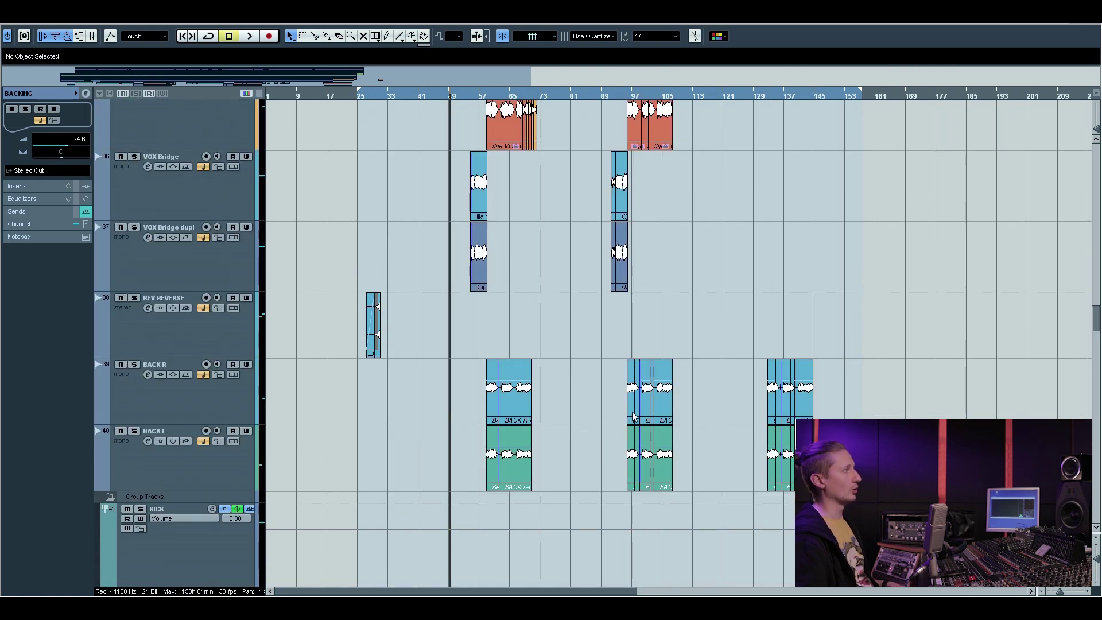
{"action": "scroll", "coordinate": [633, 411], "scroll_direction": "up", "scroll_amount": 15}
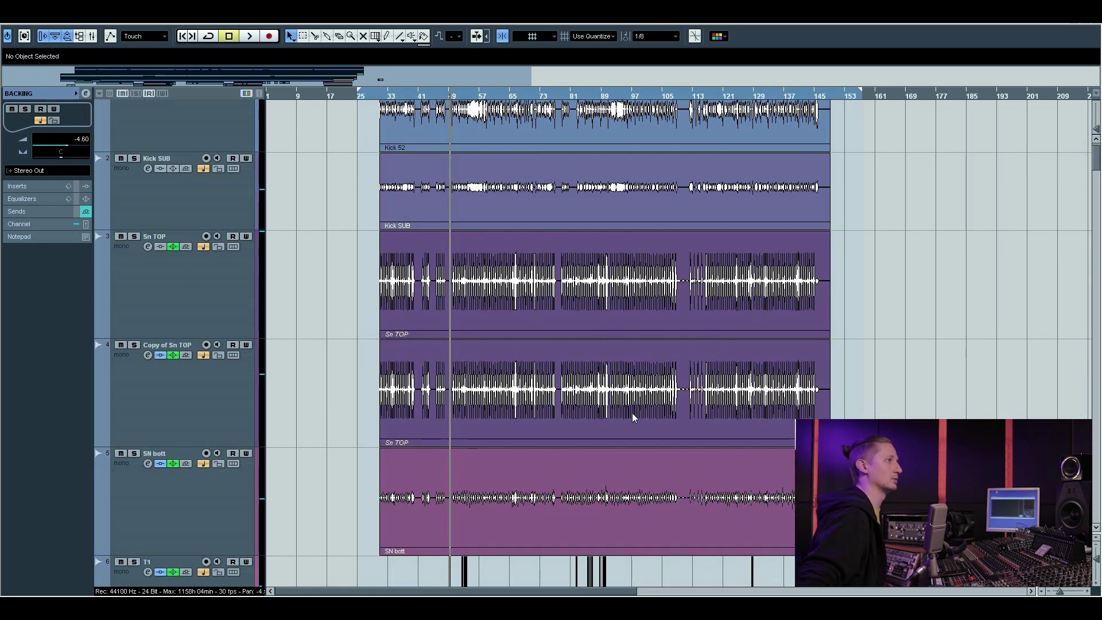